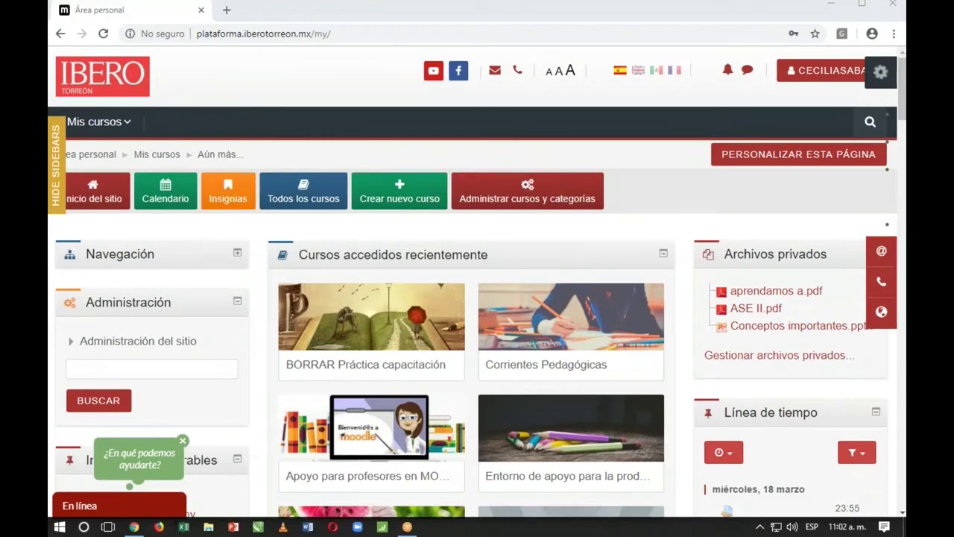
Step: Open the course "BORRAR Práctica capacitación" and go to its settings for editing
{"action": "left_click", "coordinate": [425, 339]}
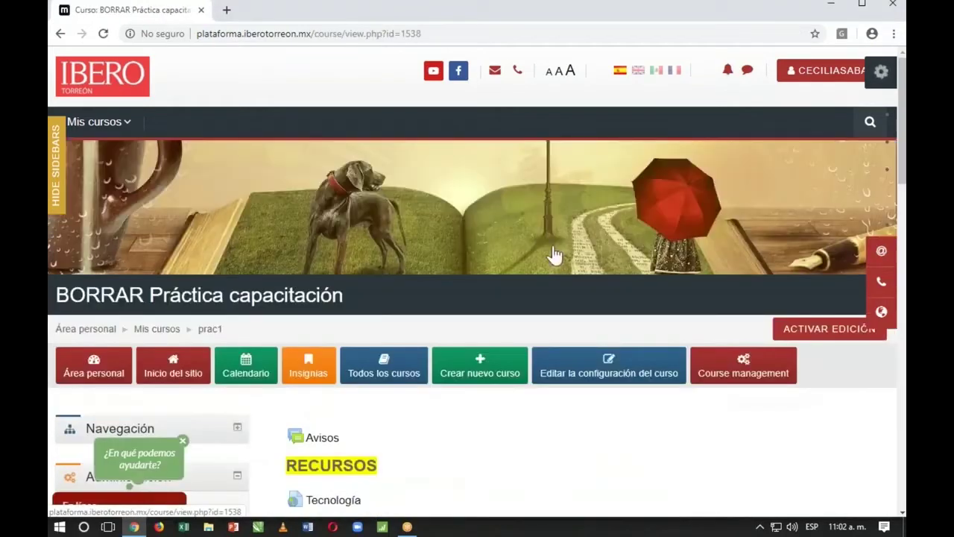
{"action": "scroll", "coordinate": [545, 342], "scroll_direction": "down", "scroll_amount": 5}
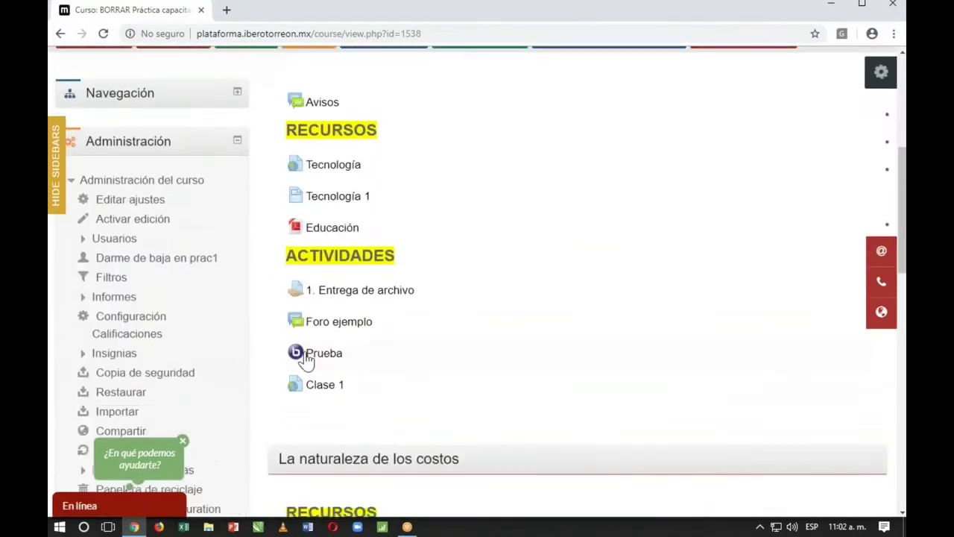
{"action": "left_click", "coordinate": [158, 202]}
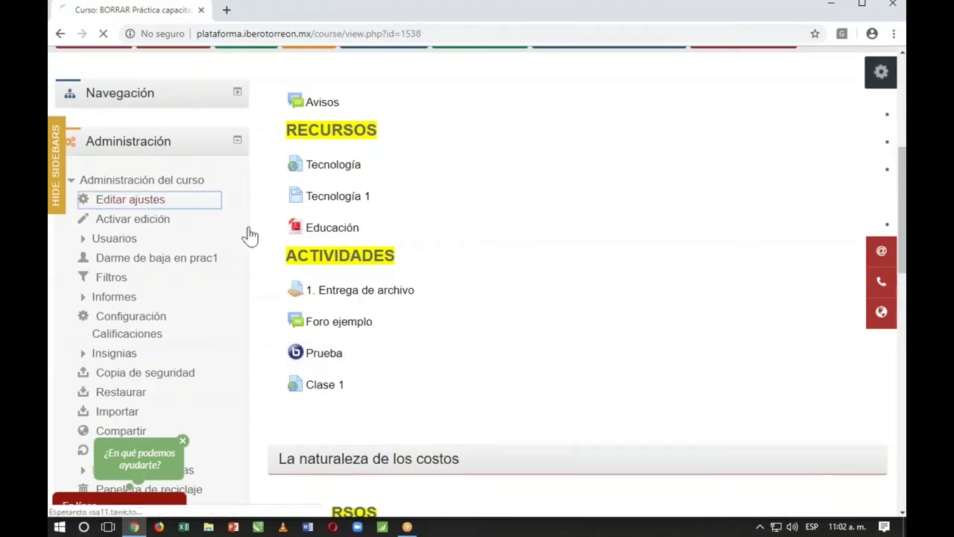
Step: Delete the narrative image from the course summary files and save the course settings
{"action": "scroll", "coordinate": [441, 352], "scroll_direction": "down", "scroll_amount": 10}
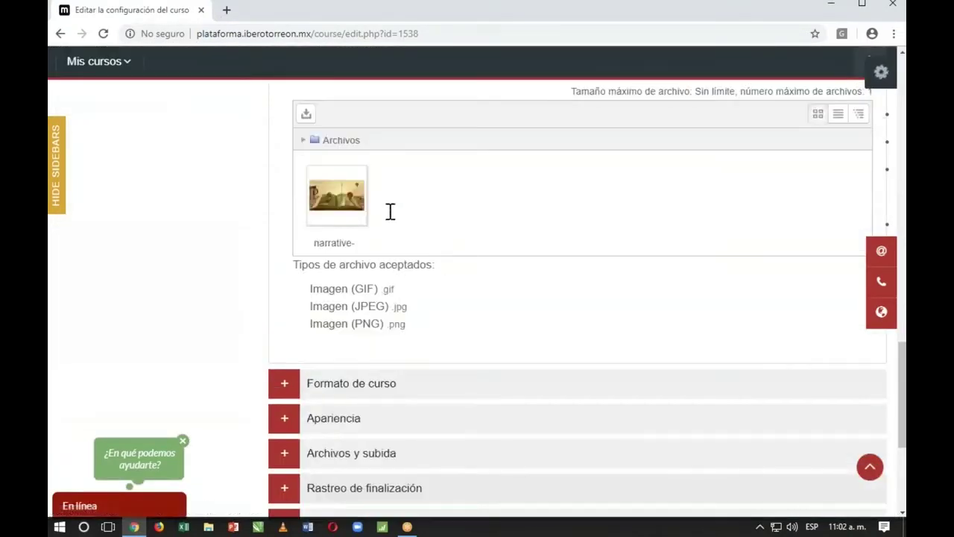
{"action": "scroll", "coordinate": [390, 211], "scroll_direction": "up", "scroll_amount": 2}
{"action": "right_click", "coordinate": [356, 199]}
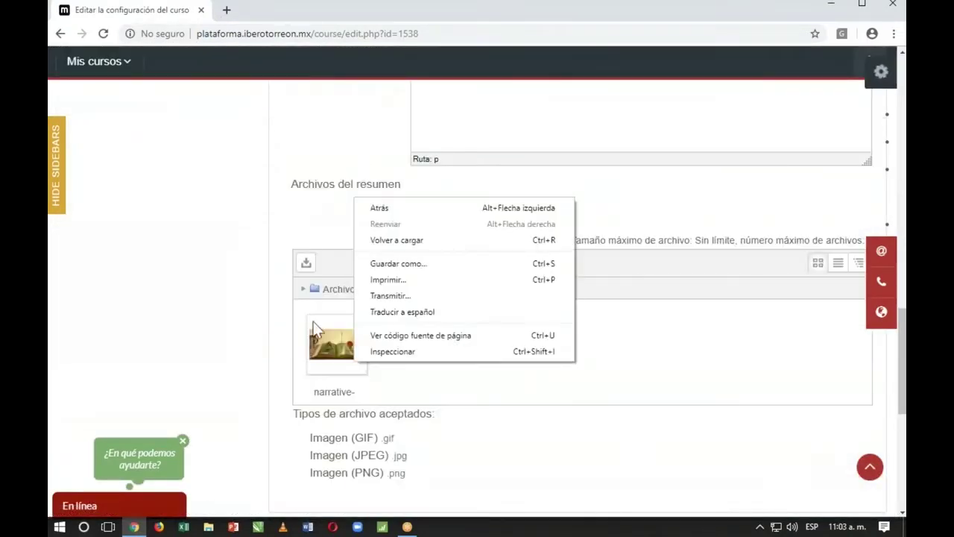
{"action": "left_click", "coordinate": [334, 343]}
{"action": "left_click", "coordinate": [334, 342]}
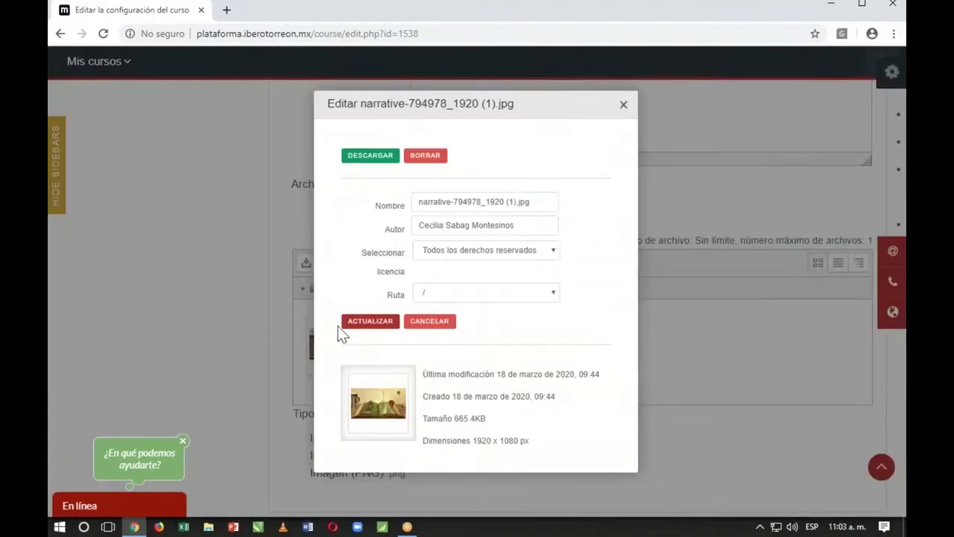
{"action": "left_click", "coordinate": [425, 158]}
{"action": "left_click", "coordinate": [446, 321]}
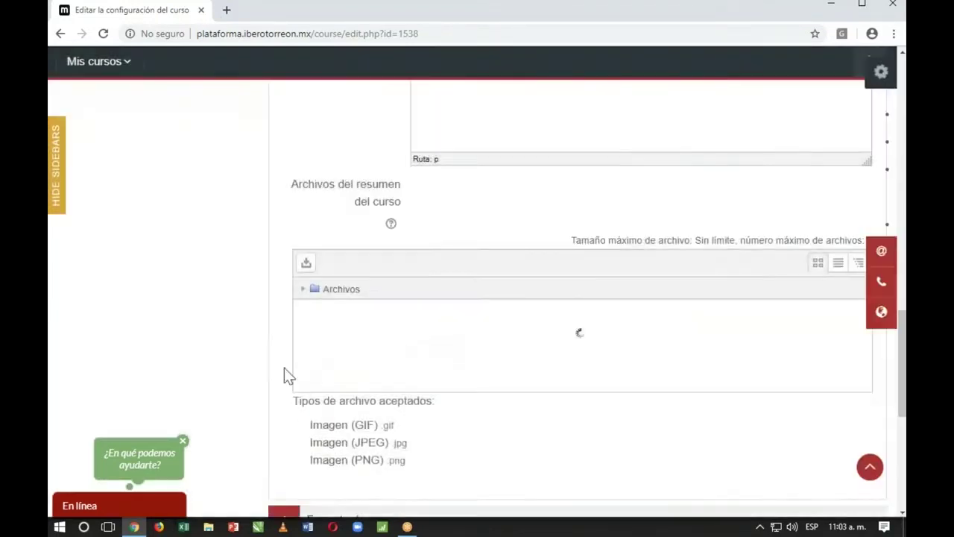
{"action": "scroll", "coordinate": [283, 373], "scroll_direction": "down", "scroll_amount": 5}
{"action": "left_click", "coordinate": [363, 372]}
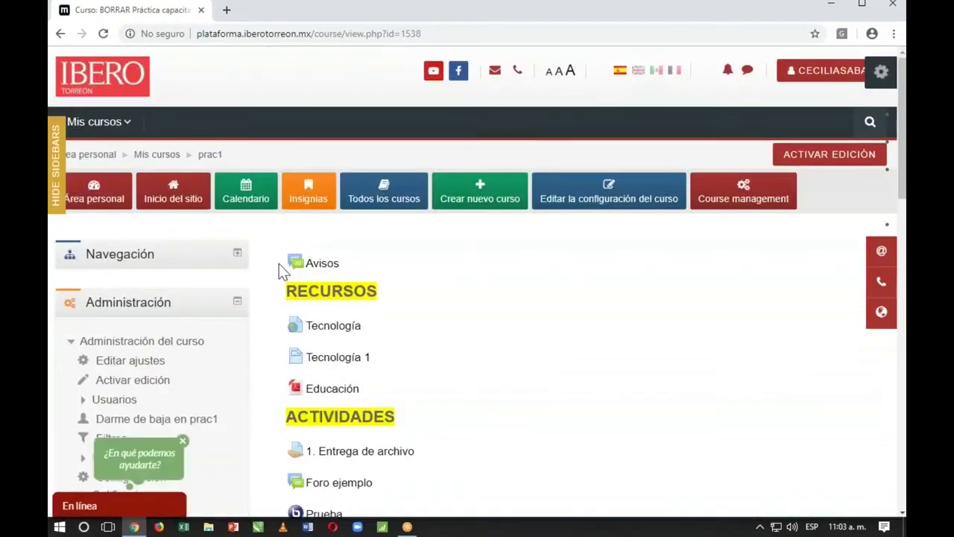
{"action": "scroll", "coordinate": [467, 354], "scroll_direction": "down", "scroll_amount": 4}
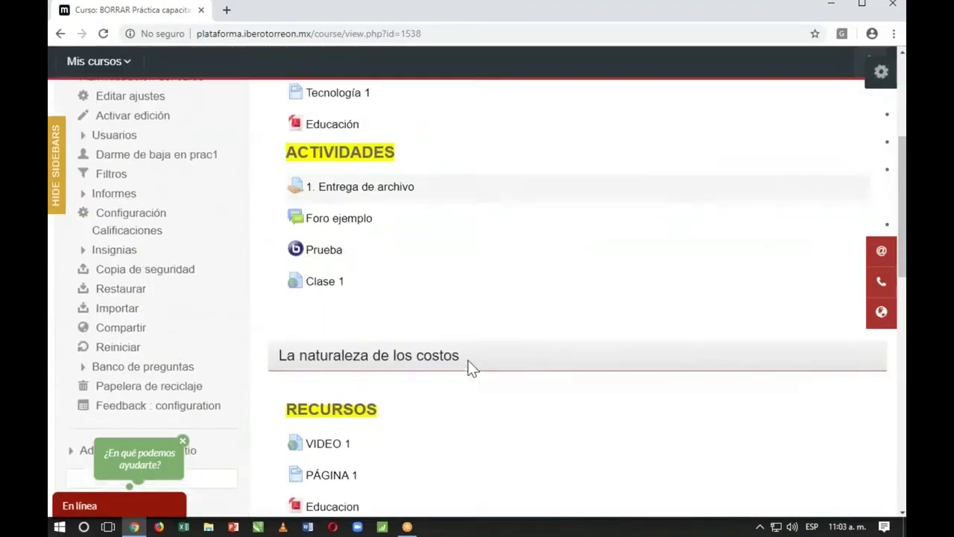
{"action": "scroll", "coordinate": [469, 366], "scroll_direction": "up", "scroll_amount": 4}
{"action": "scroll", "coordinate": [472, 369], "scroll_direction": "down", "scroll_amount": 2}
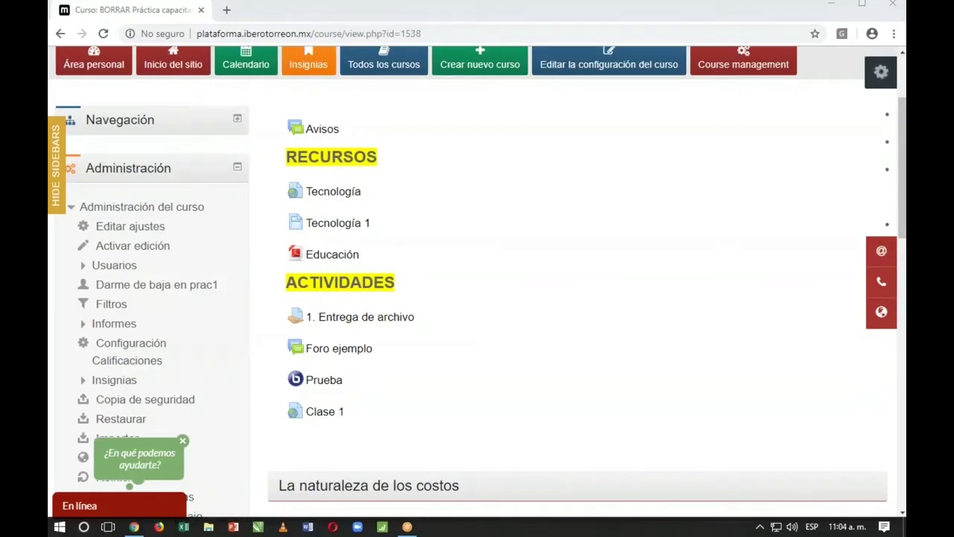
{"action": "scroll", "coordinate": [573, 369], "scroll_direction": "up", "scroll_amount": 2}
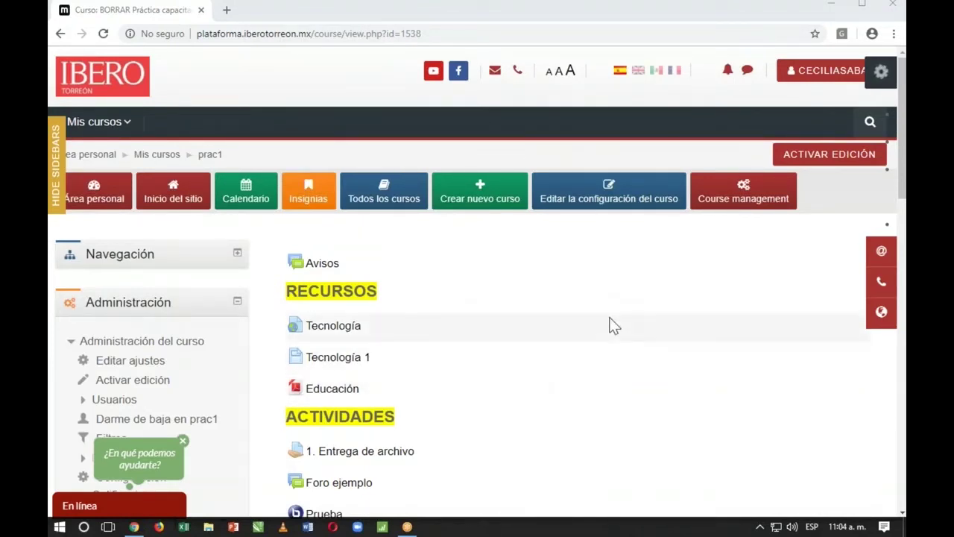
Step: Return to the personal dashboard and examine the recently accessed courses and the course overview
{"action": "left_click", "coordinate": [82, 122]}
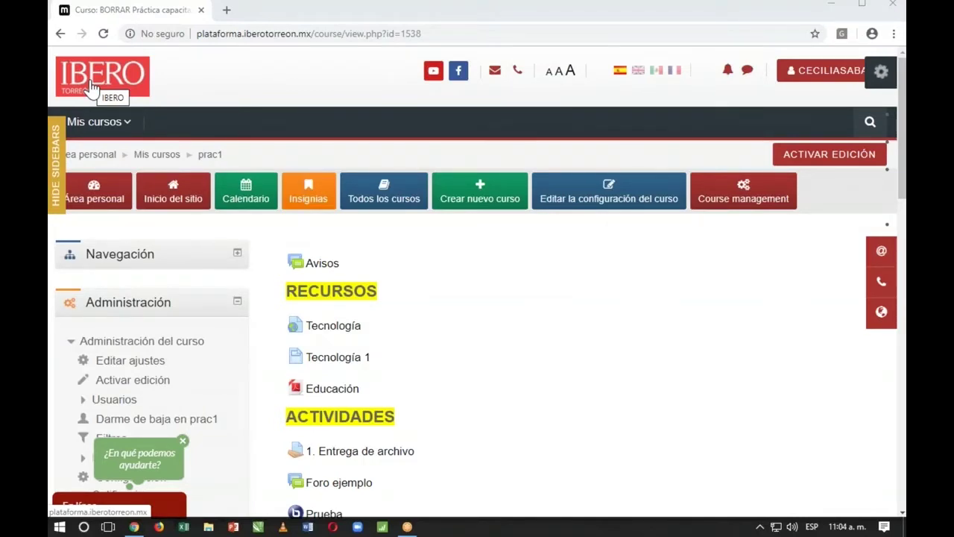
{"action": "left_click", "coordinate": [130, 88]}
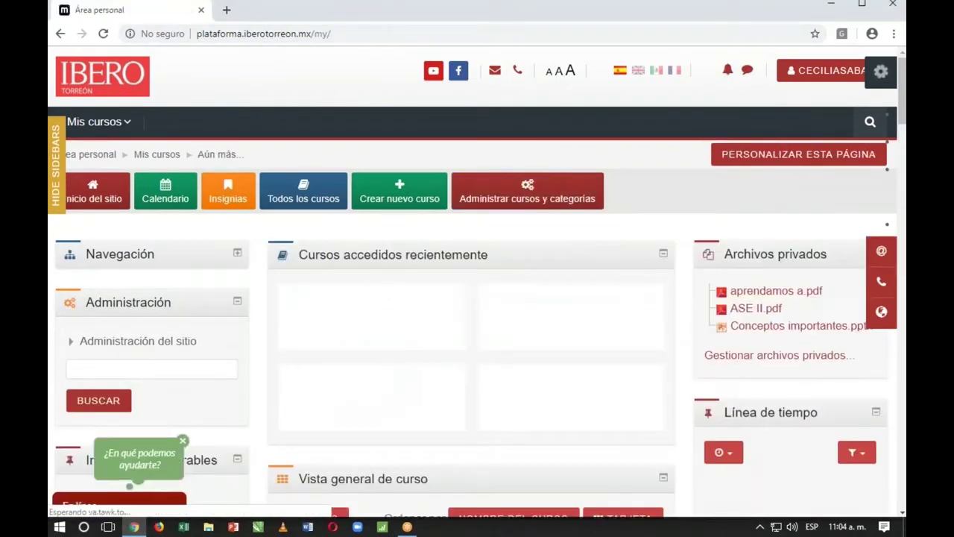
{"action": "scroll", "coordinate": [256, 356], "scroll_direction": "down", "scroll_amount": 3}
{"action": "scroll", "coordinate": [256, 355], "scroll_direction": "up", "scroll_amount": 2}
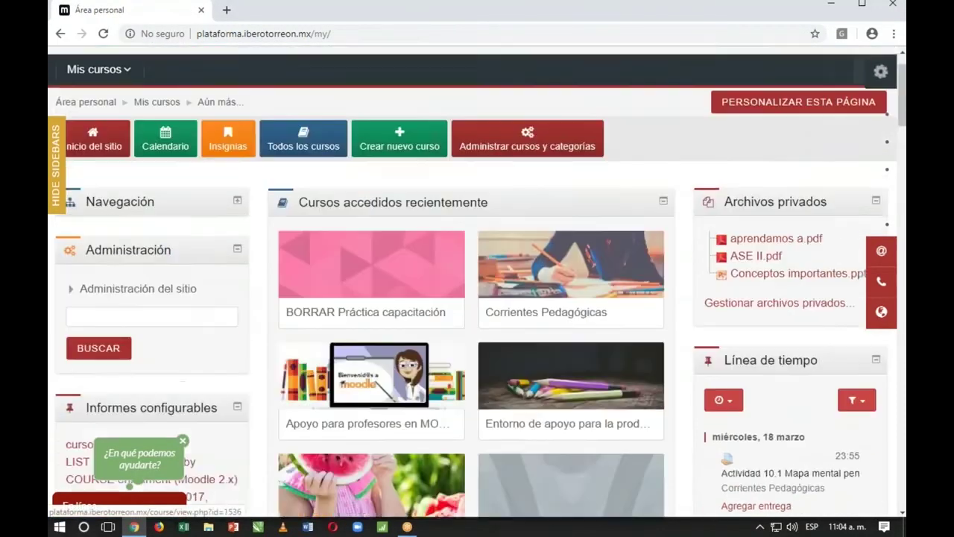
{"action": "scroll", "coordinate": [469, 234], "scroll_direction": "up", "scroll_amount": 1}
{"action": "scroll", "coordinate": [373, 396], "scroll_direction": "down", "scroll_amount": 5}
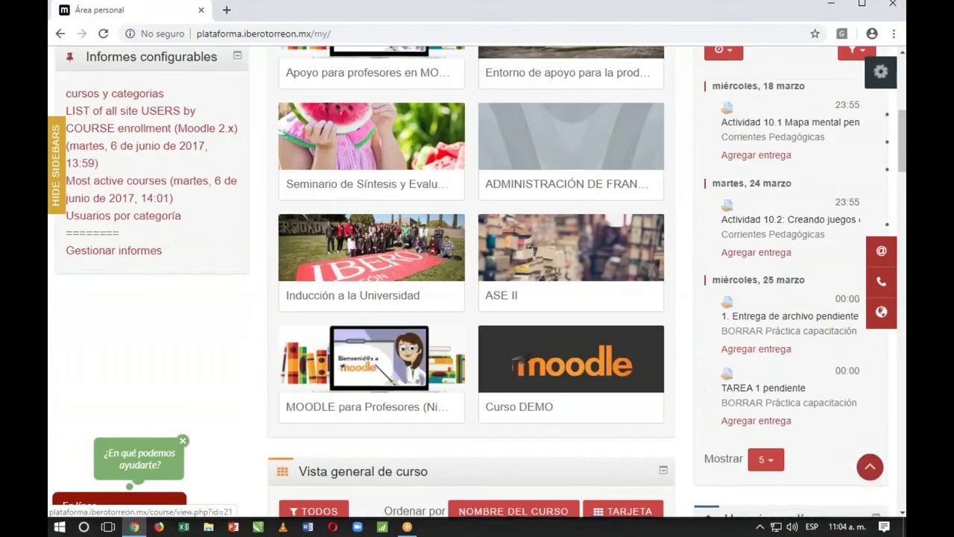
{"action": "scroll", "coordinate": [471, 284], "scroll_direction": "down", "scroll_amount": 5}
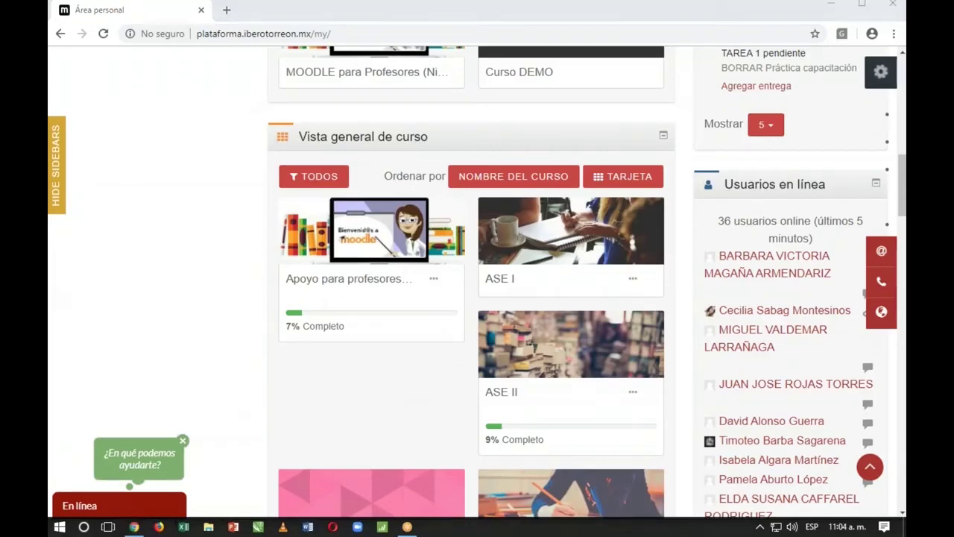
{"action": "scroll", "coordinate": [403, 409], "scroll_direction": "up", "scroll_amount": 3}
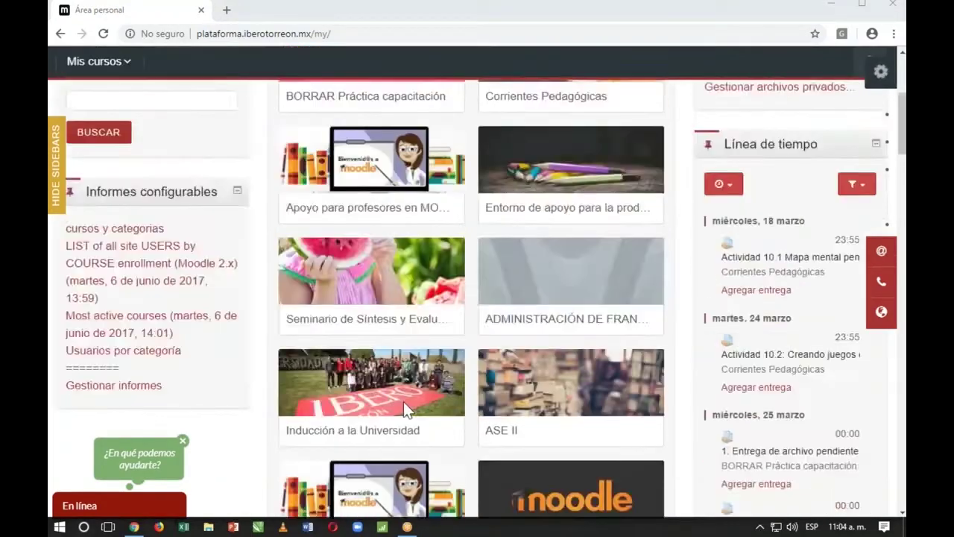
{"action": "scroll", "coordinate": [403, 402], "scroll_direction": "up", "scroll_amount": 5}
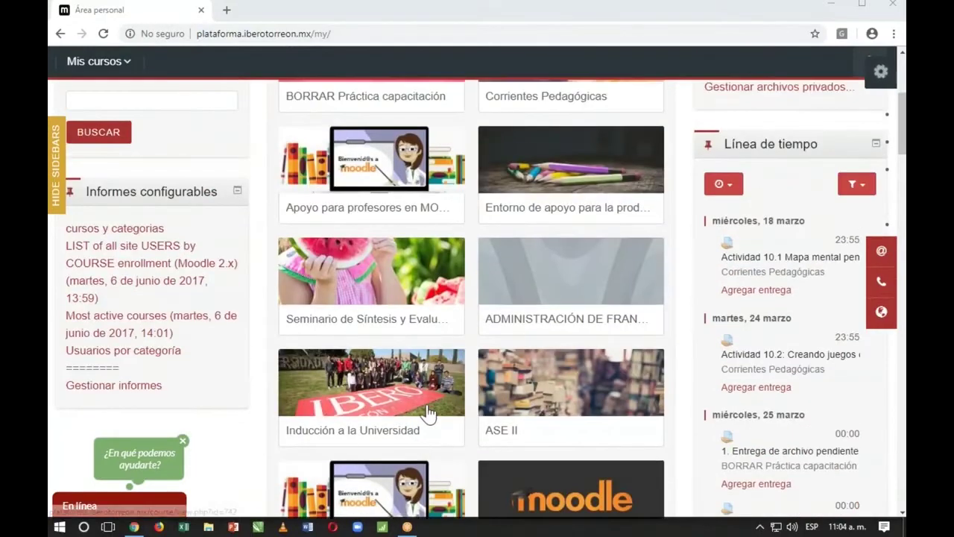
{"action": "scroll", "coordinate": [403, 402], "scroll_direction": "up", "scroll_amount": 3}
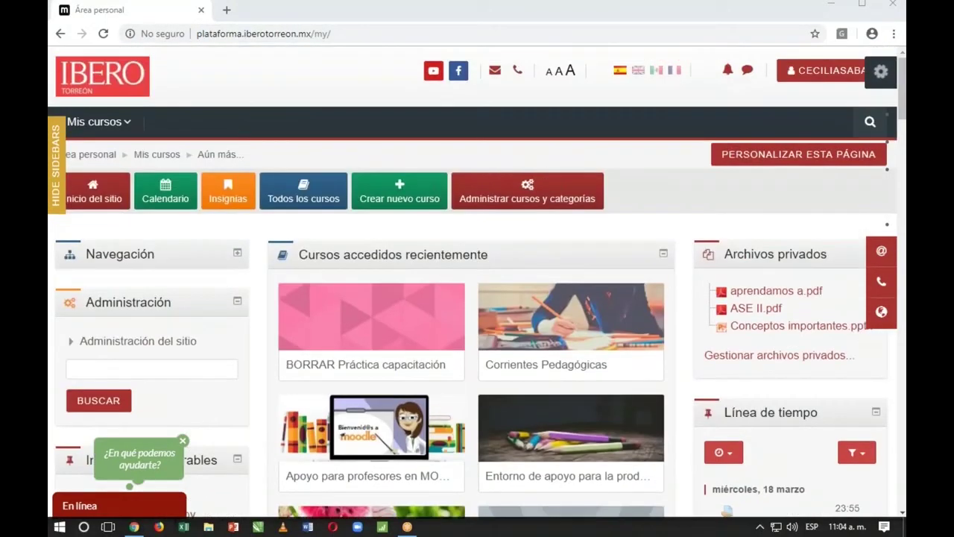
Step: Open the "BORRAR Práctica capacitación" course from the recently accessed courses
{"action": "left_click", "coordinate": [383, 339]}
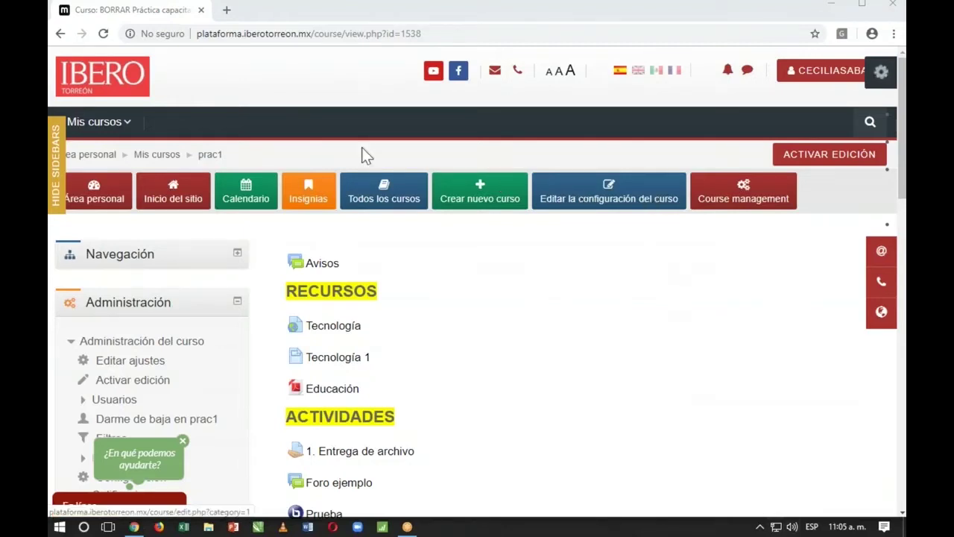
{"action": "mouse_move", "coordinate": [491, 79]}
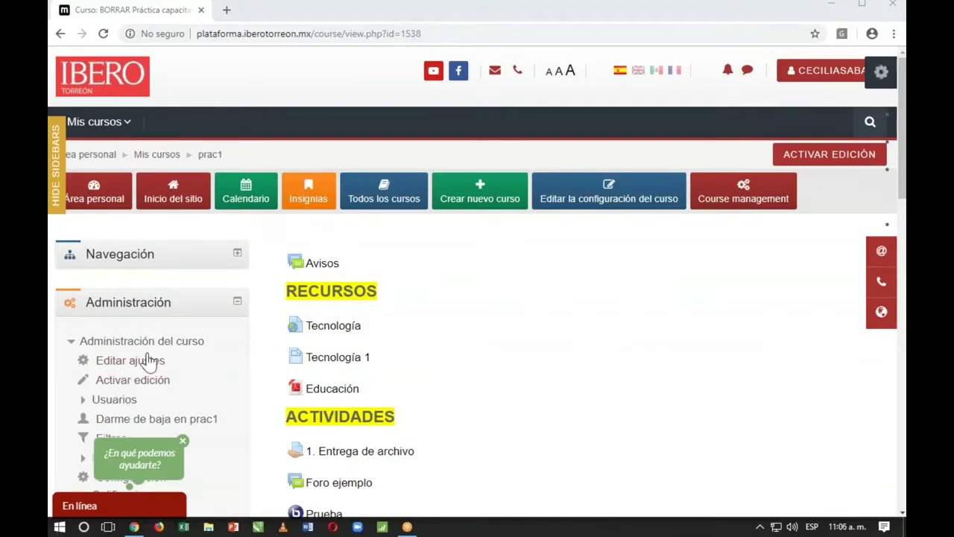
{"action": "scroll", "coordinate": [126, 388], "scroll_direction": "down", "scroll_amount": 2}
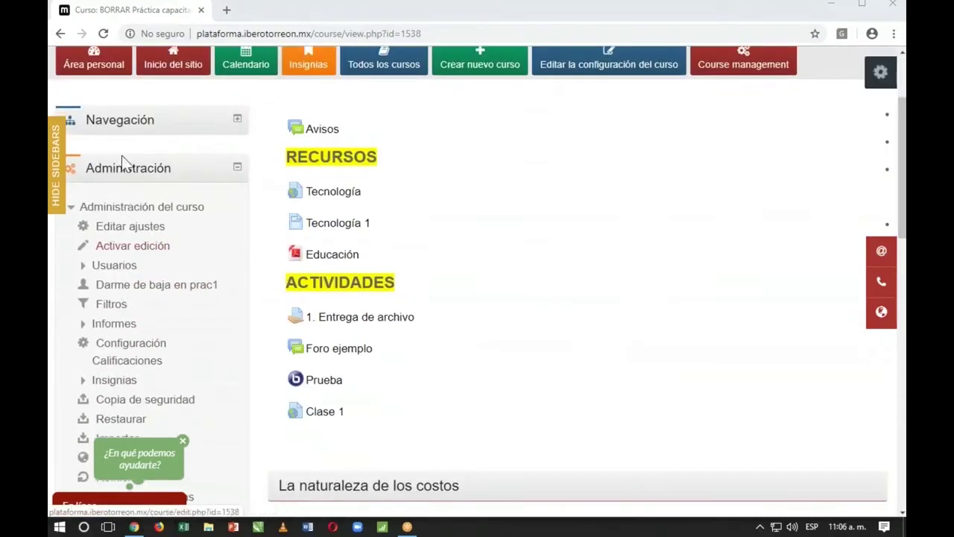
{"action": "left_click", "coordinate": [130, 226]}
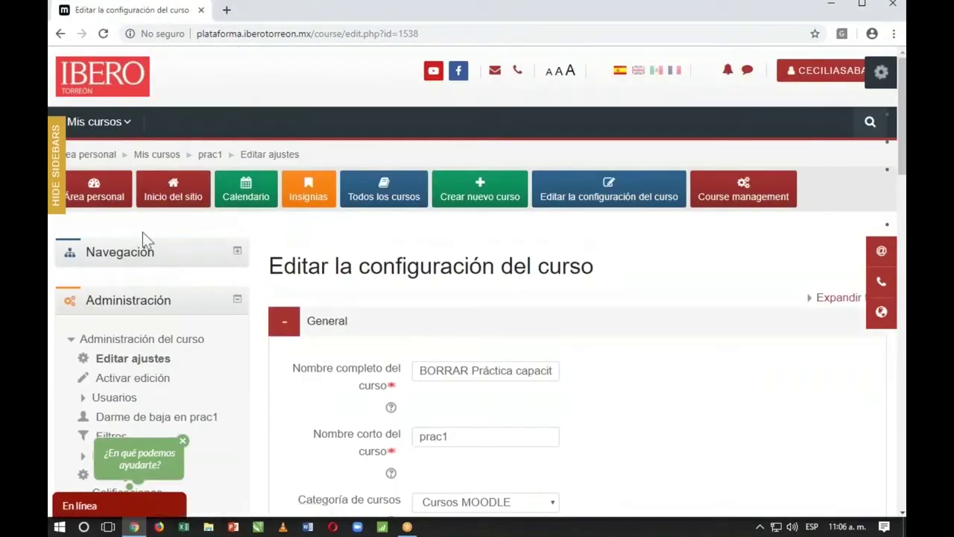
{"action": "scroll", "coordinate": [630, 412], "scroll_direction": "down", "scroll_amount": 3}
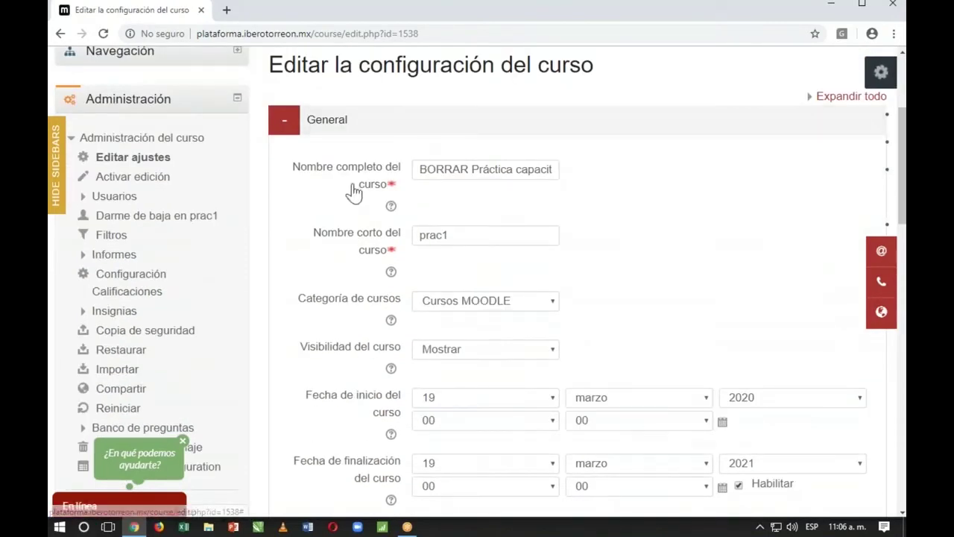
{"action": "double_click", "coordinate": [452, 169]}
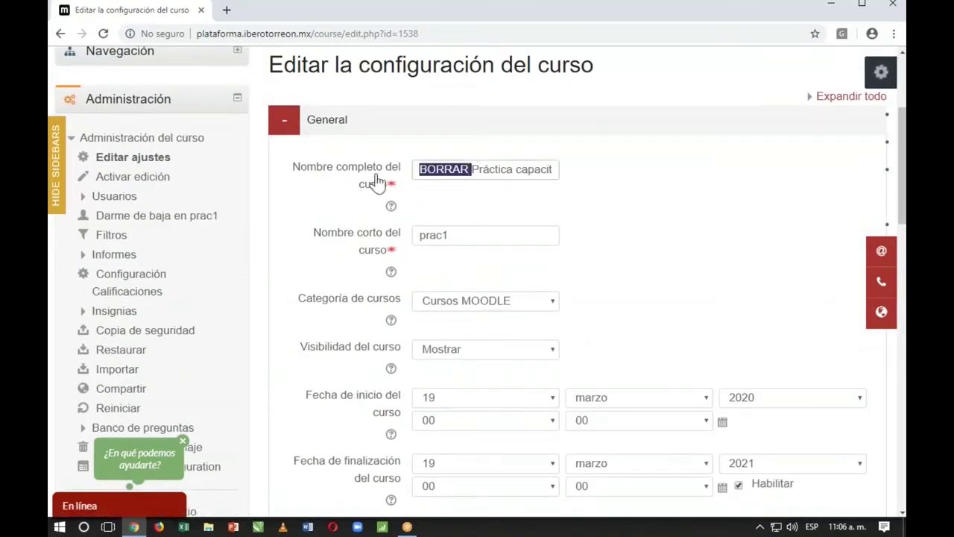
{"action": "key", "text": "BackSpace"}
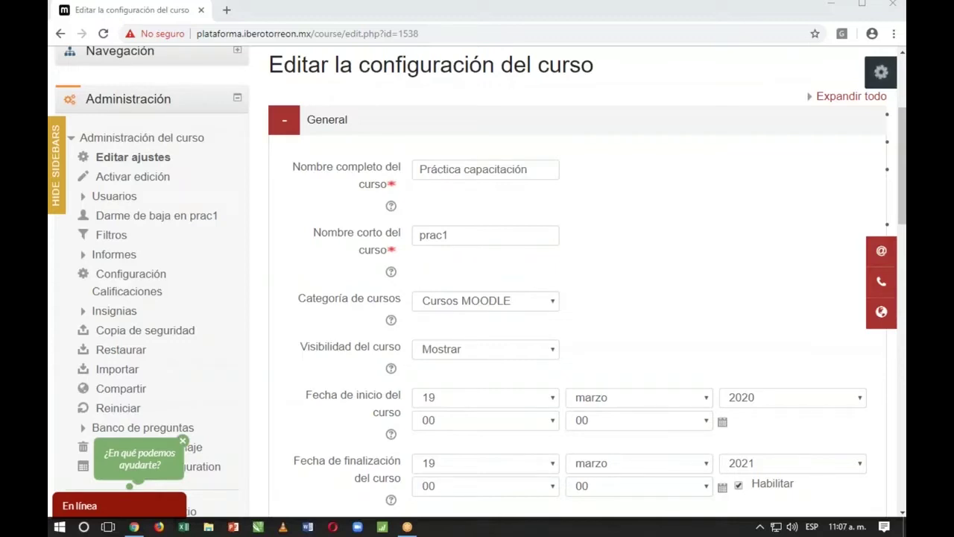
{"action": "scroll", "coordinate": [602, 266], "scroll_direction": "up", "scroll_amount": 3}
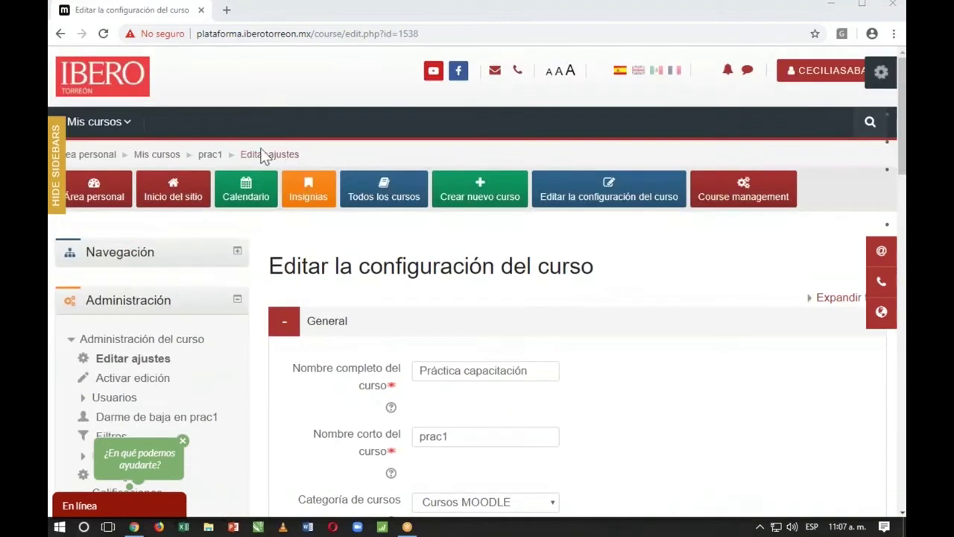
{"action": "left_click", "coordinate": [215, 156]}
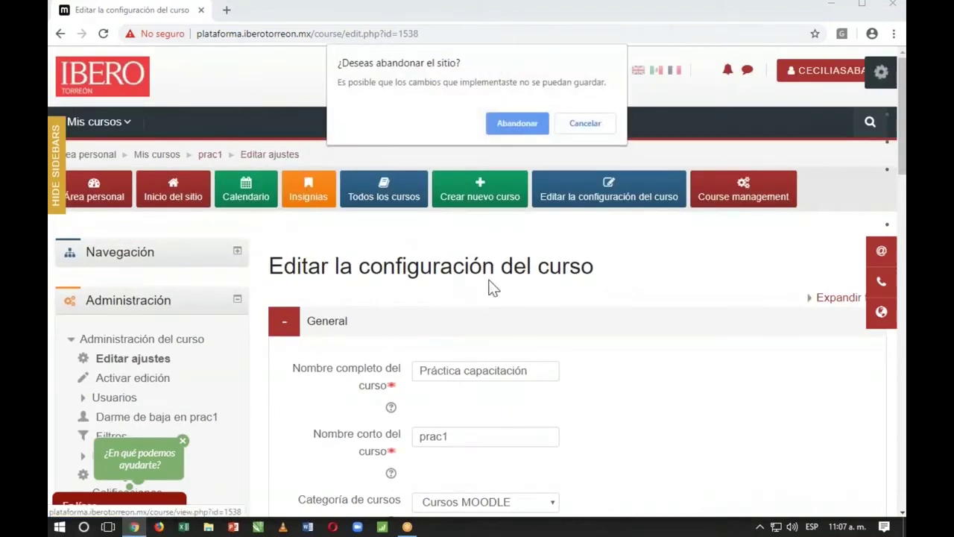
{"action": "left_click", "coordinate": [530, 124]}
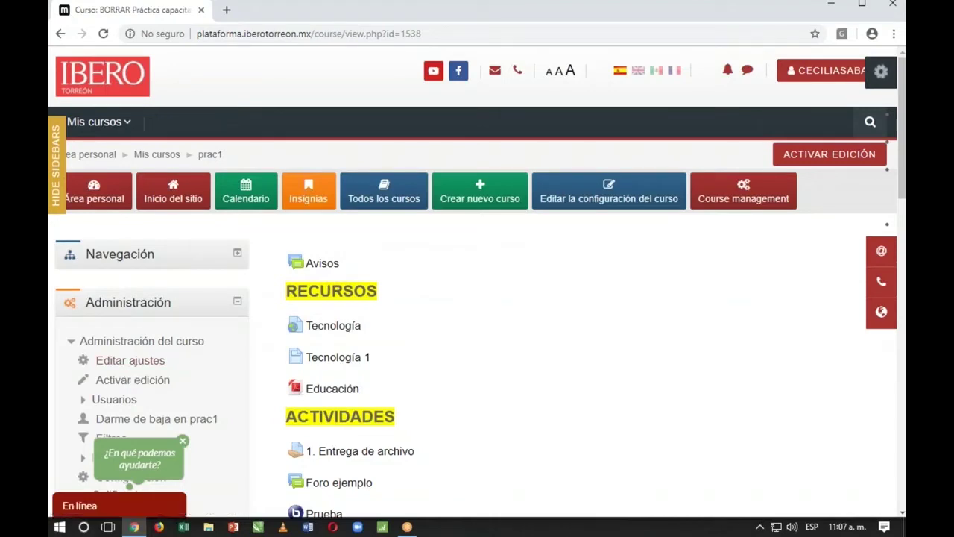
Step: Open the course settings and remove the word BORRAR from the full course name, leaving "Práctica capacitación"
{"action": "left_click", "coordinate": [135, 363]}
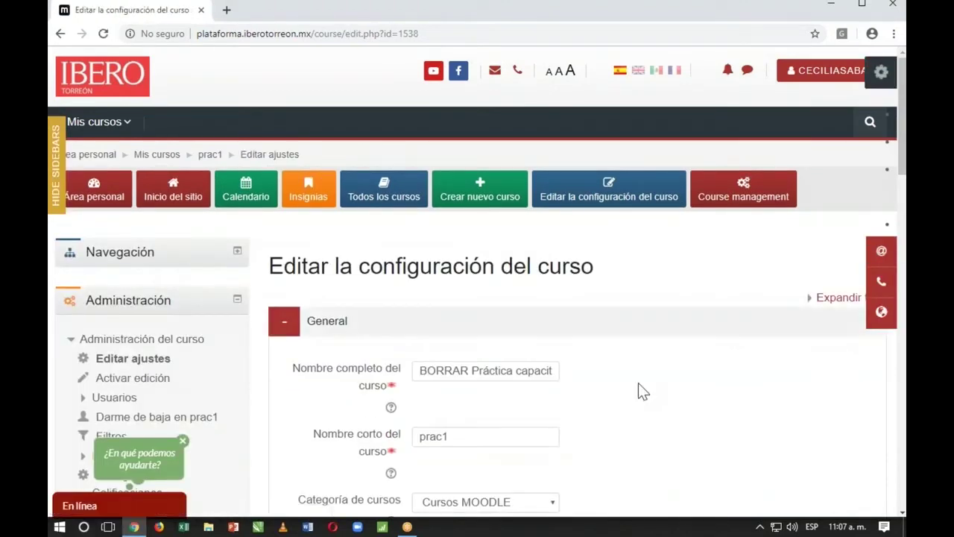
{"action": "scroll", "coordinate": [467, 212], "scroll_direction": "down", "scroll_amount": 2}
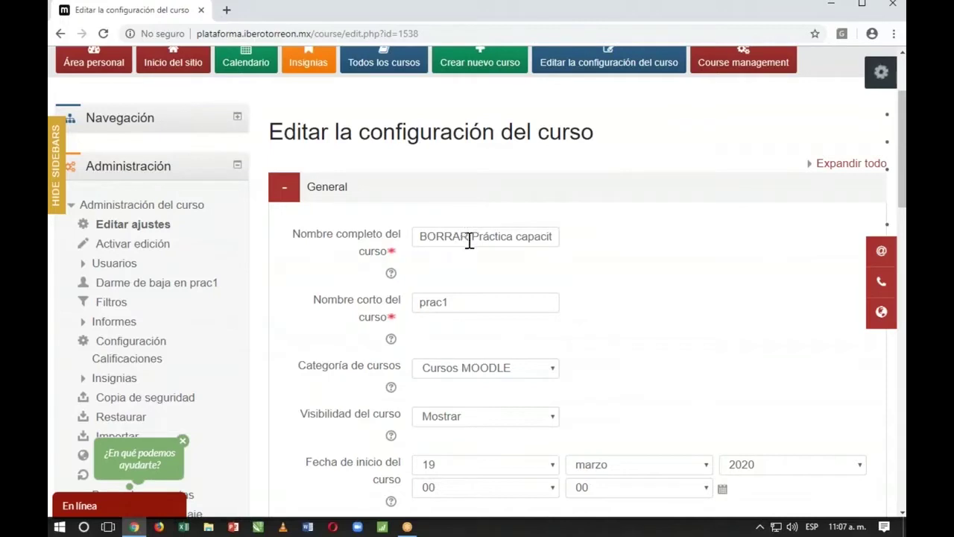
{"action": "left_click_drag", "start_coordinate": [468, 237], "coordinate": [405, 247]}
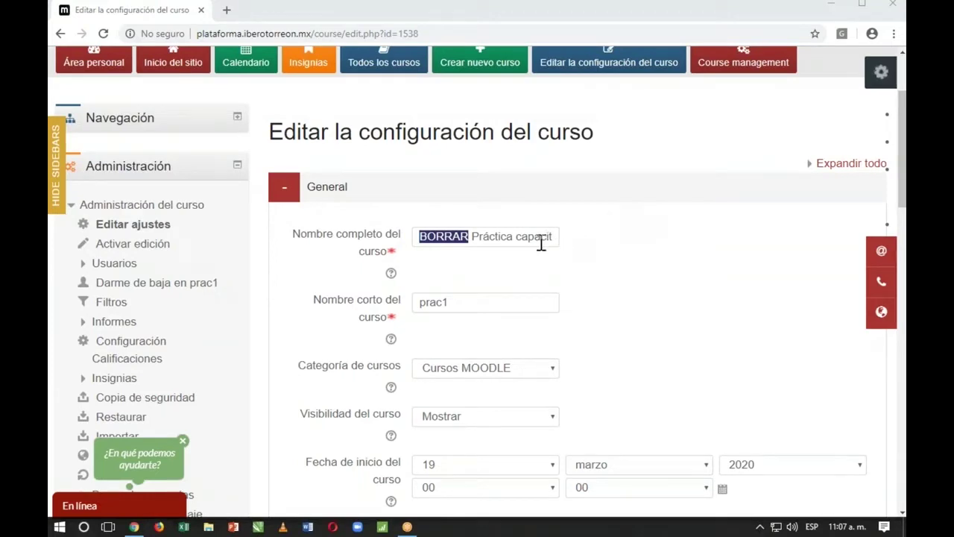
{"action": "left_click", "coordinate": [472, 236]}
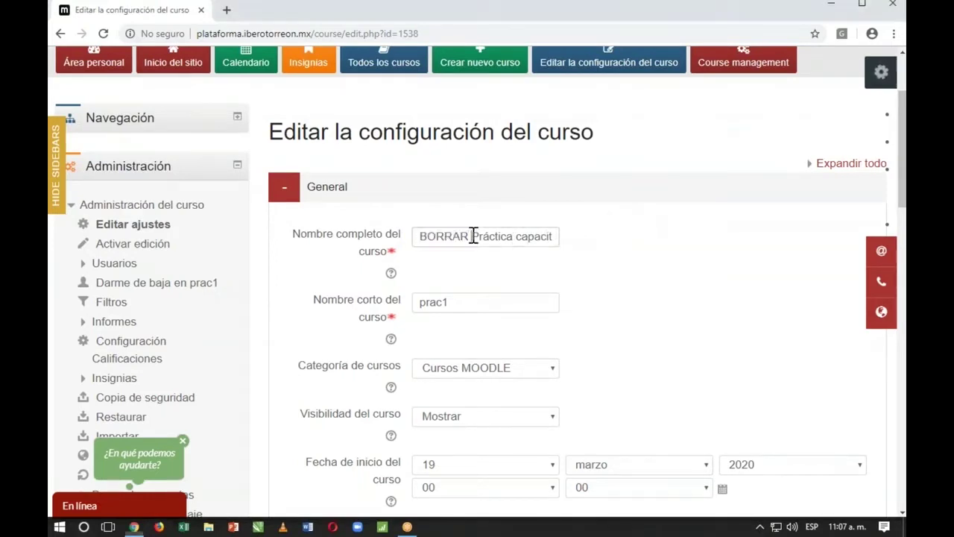
{"action": "left_click_drag", "start_coordinate": [473, 236], "coordinate": [412, 235]}
{"action": "key", "text": "BackSpace"}
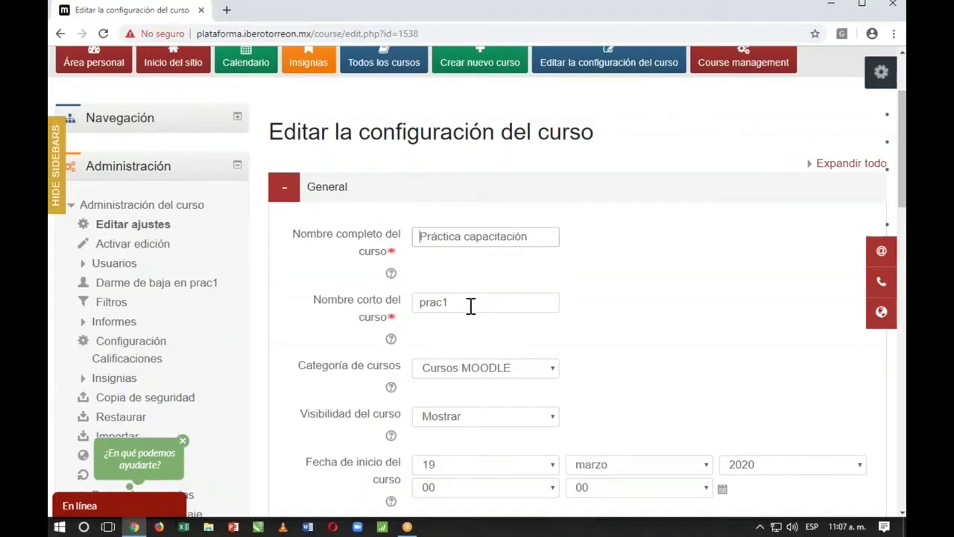
{"action": "scroll", "coordinate": [469, 305], "scroll_direction": "down", "scroll_amount": 2}
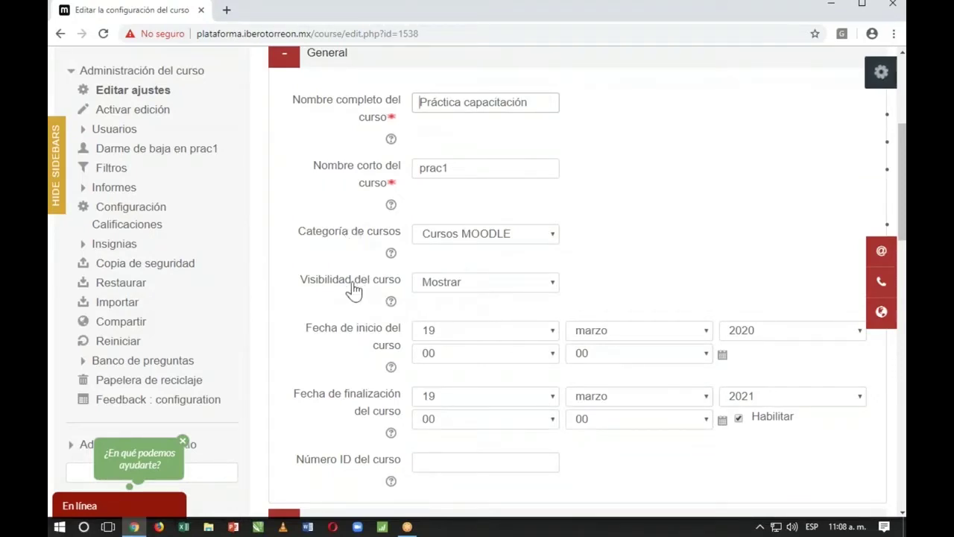
Step: Set the visibility of the Práctica capacitación course to Ocultar
{"action": "left_click", "coordinate": [488, 291]}
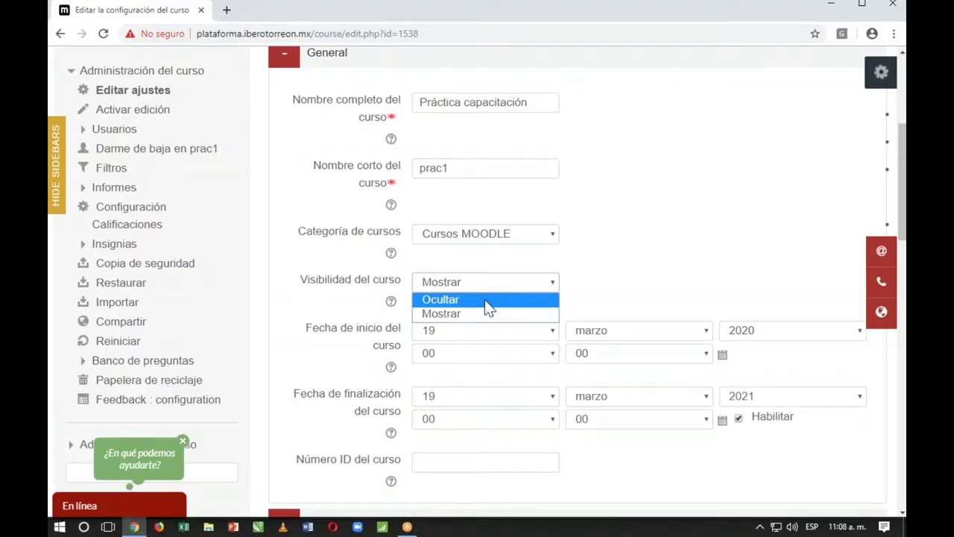
{"action": "left_click", "coordinate": [486, 314]}
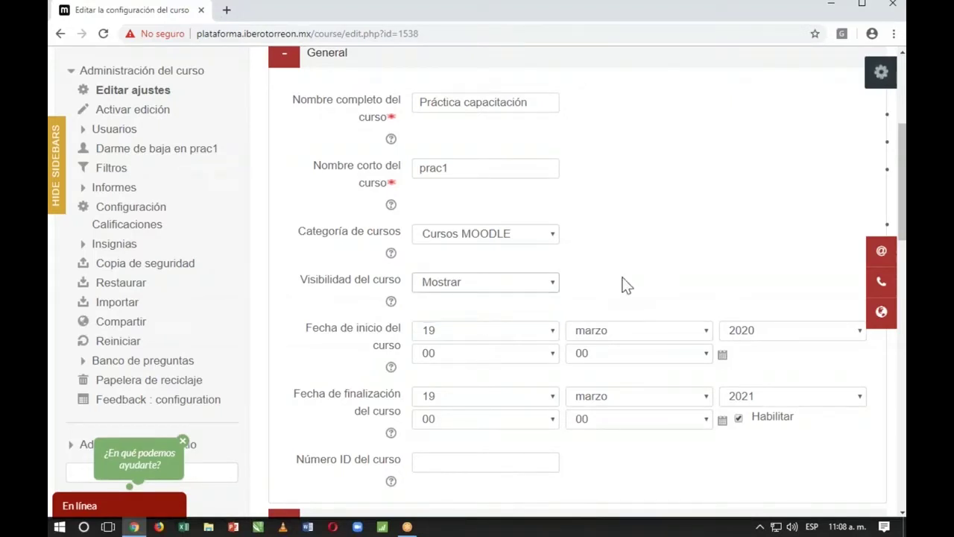
{"action": "left_click", "coordinate": [538, 290]}
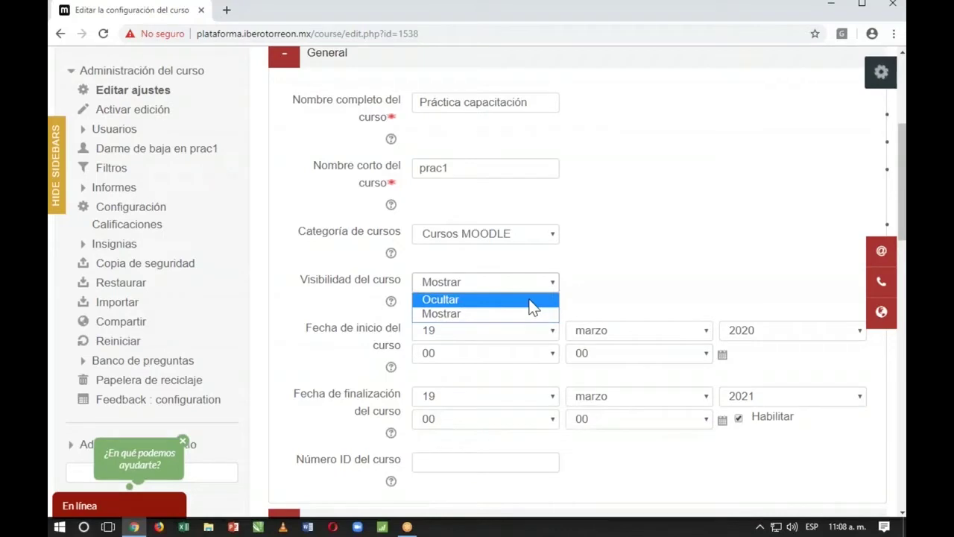
{"action": "left_click", "coordinate": [533, 301]}
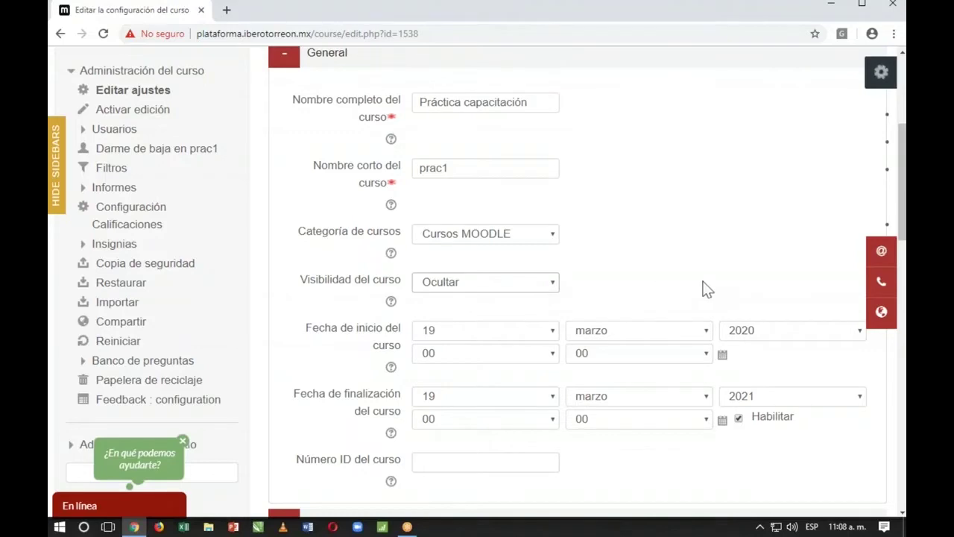
Step: Open the day choices of the course end date and toggle the end date's Habilitar option
{"action": "scroll", "coordinate": [703, 288], "scroll_direction": "down", "scroll_amount": 3}
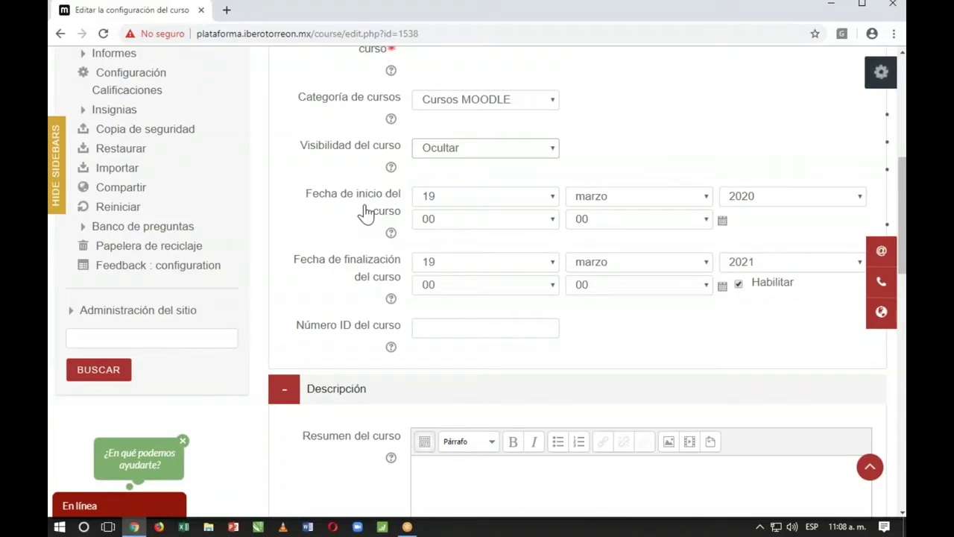
{"action": "left_click", "coordinate": [738, 284]}
{"action": "left_click", "coordinate": [469, 270]}
{"action": "left_click", "coordinate": [469, 270]}
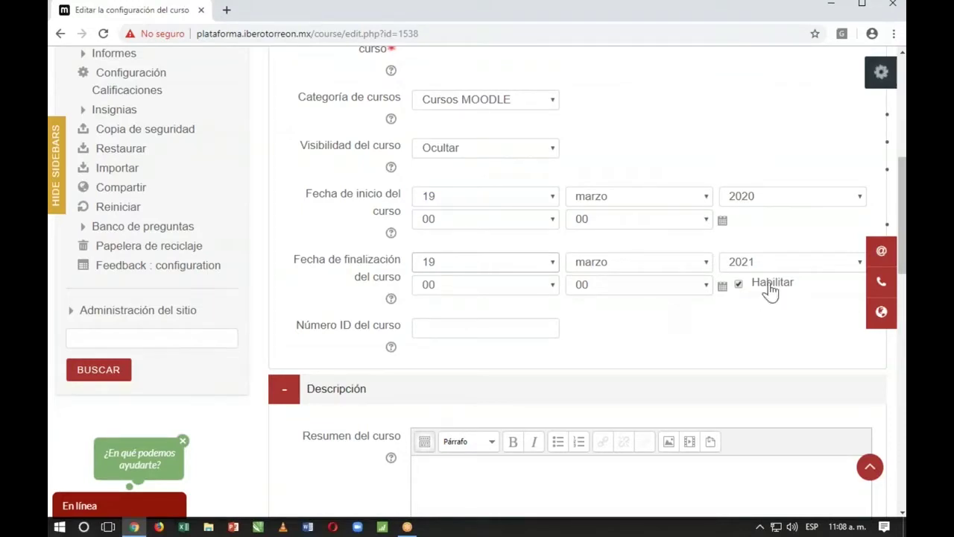
{"action": "left_click", "coordinate": [739, 285]}
Step: Go to the course summary files section, and open pixabay.com in a new browser tab
{"action": "scroll", "coordinate": [705, 358], "scroll_direction": "down", "scroll_amount": 8}
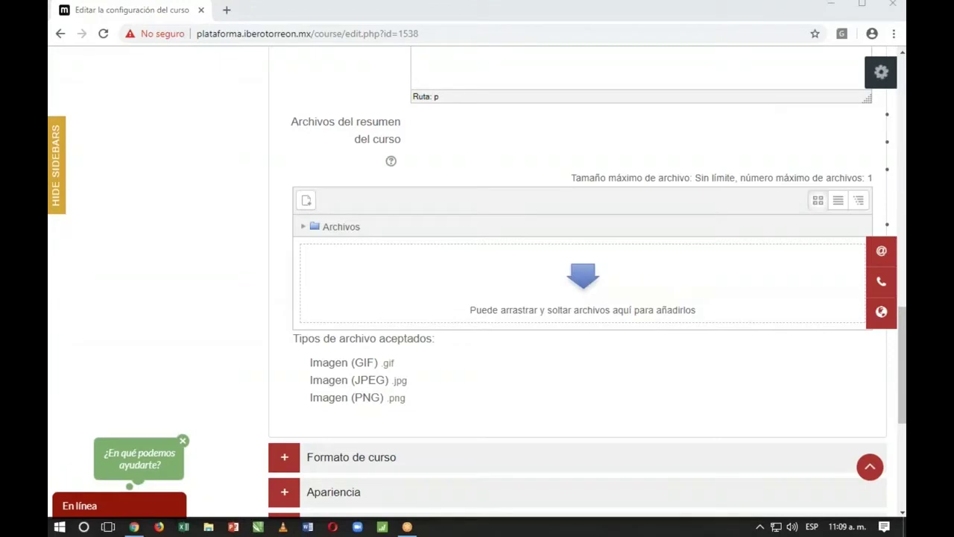
{"action": "left_click", "coordinate": [226, 10]}
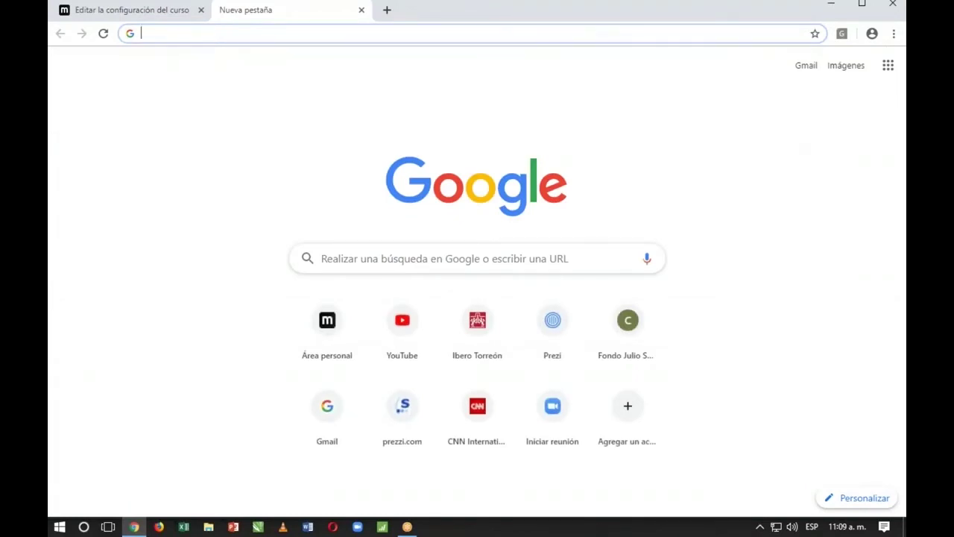
{"action": "left_click", "coordinate": [348, 258]}
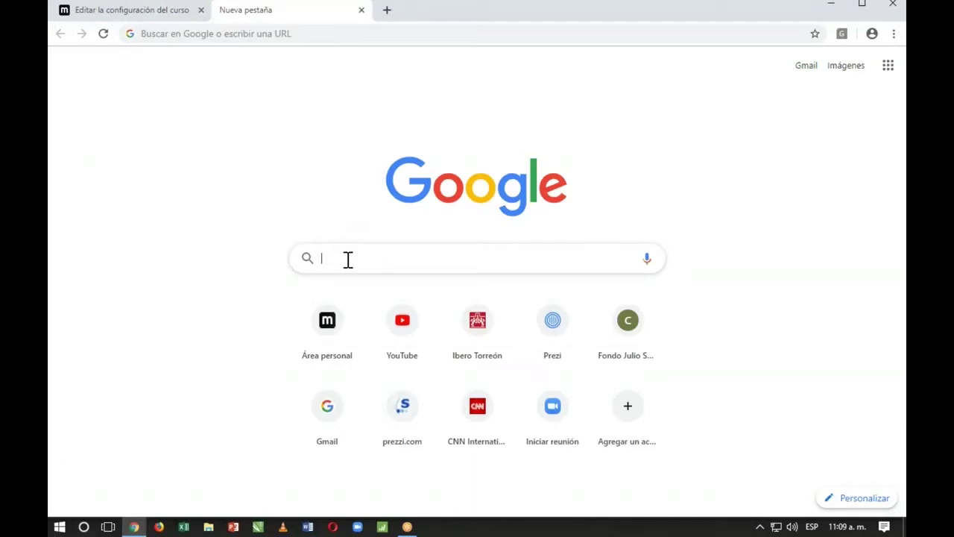
{"action": "type", "text": "pixa"}
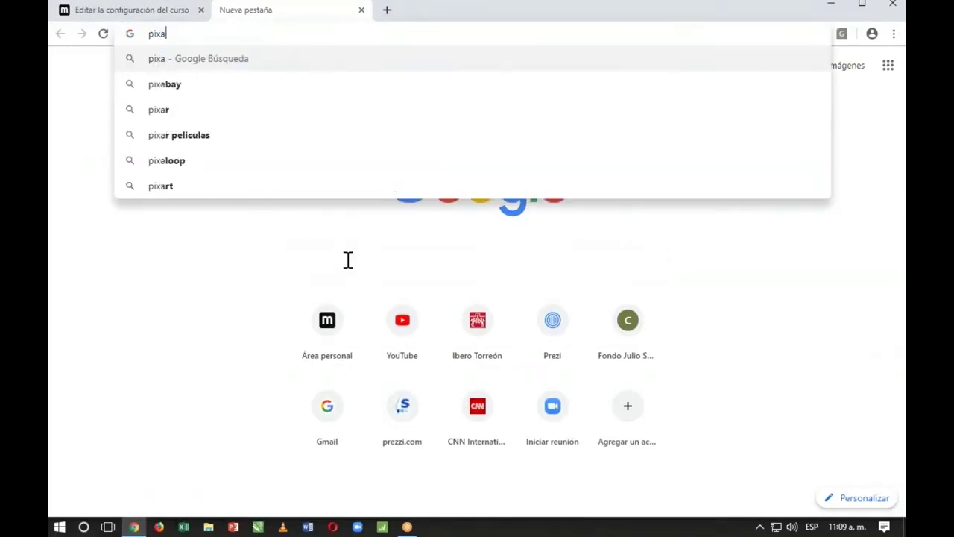
{"action": "type", "text": "bay.com"}
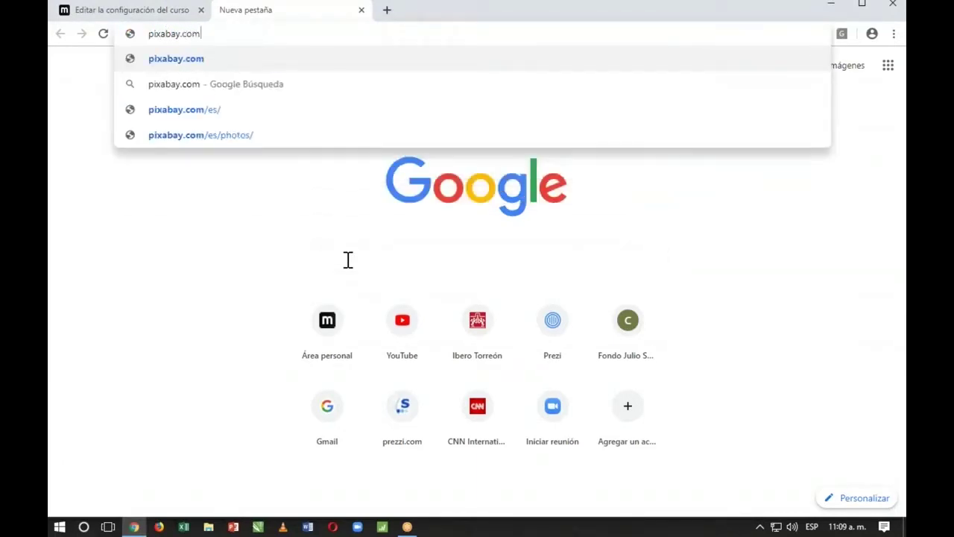
{"action": "key", "text": "Return"}
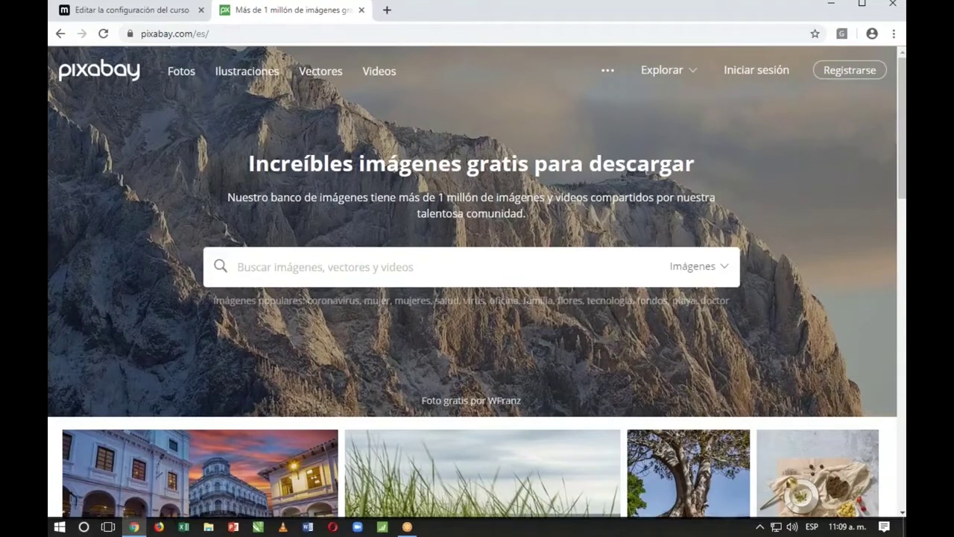
Step: Search Pixabay for "educación" and open the photo of a child writing with a red dotted pencil
{"action": "type", "text": "educación"}
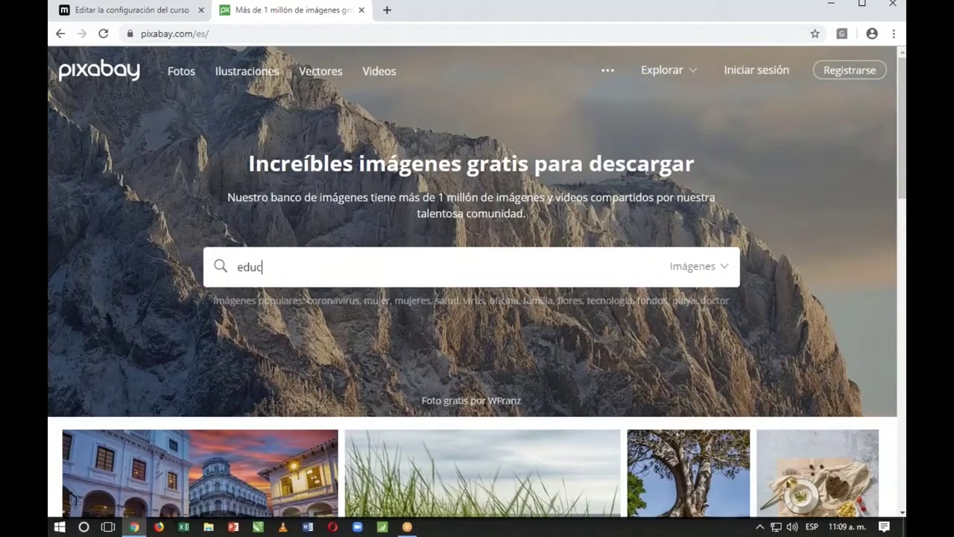
{"action": "key", "text": "Return"}
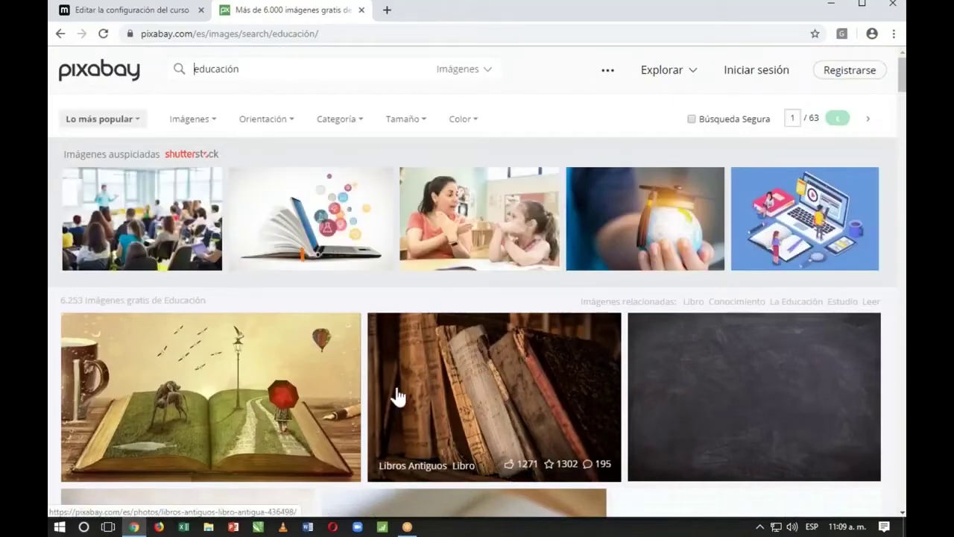
{"action": "scroll", "coordinate": [396, 396], "scroll_direction": "down", "scroll_amount": 6}
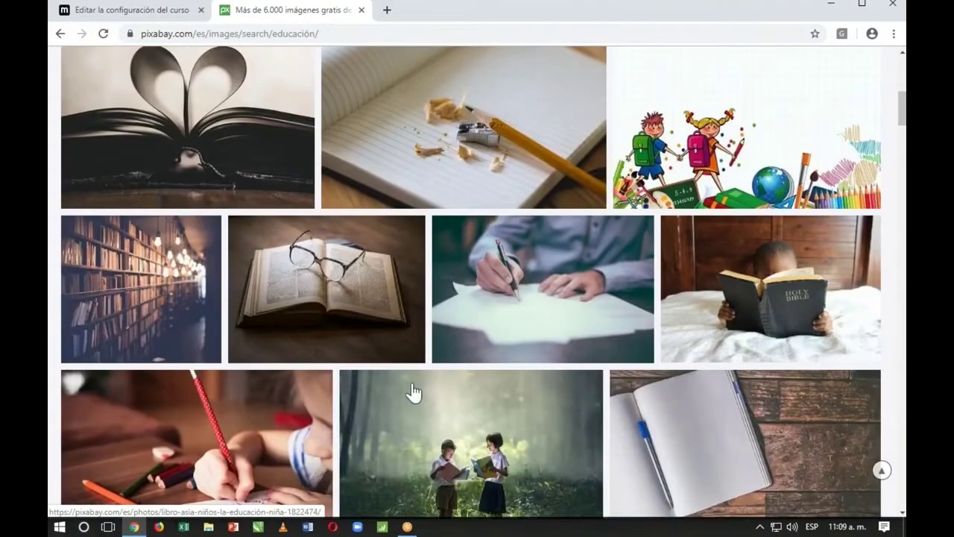
{"action": "scroll", "coordinate": [589, 366], "scroll_direction": "down", "scroll_amount": 3}
{"action": "left_click", "coordinate": [304, 247]}
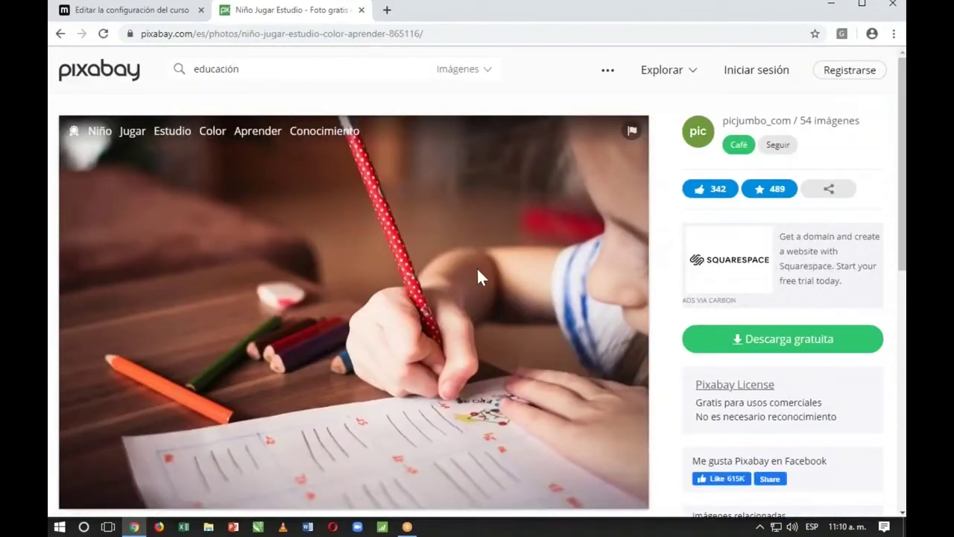
Step: Download the child photo as a 1920×1280 JPG, completing the "No soy un robot" check
{"action": "left_click", "coordinate": [742, 353]}
{"action": "left_click", "coordinate": [741, 471]}
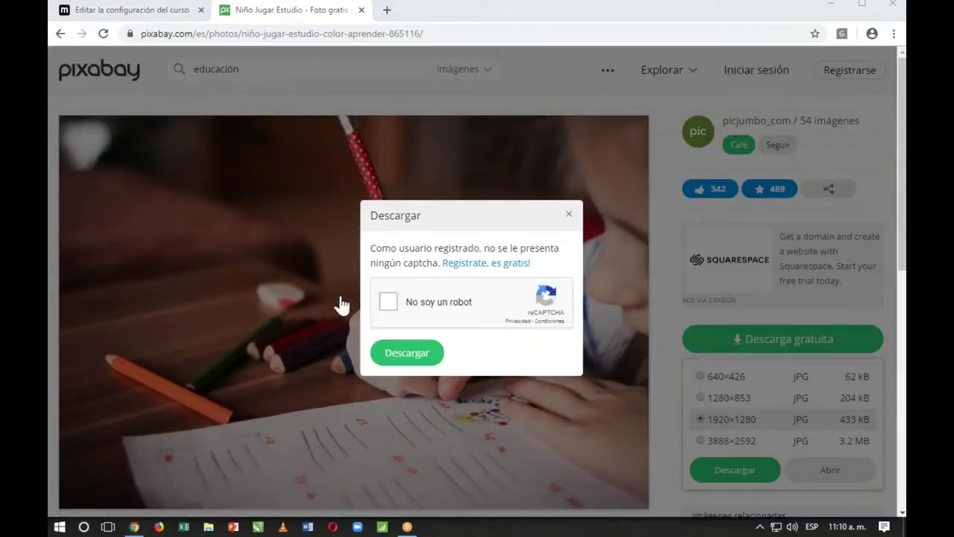
{"action": "left_click", "coordinate": [381, 304]}
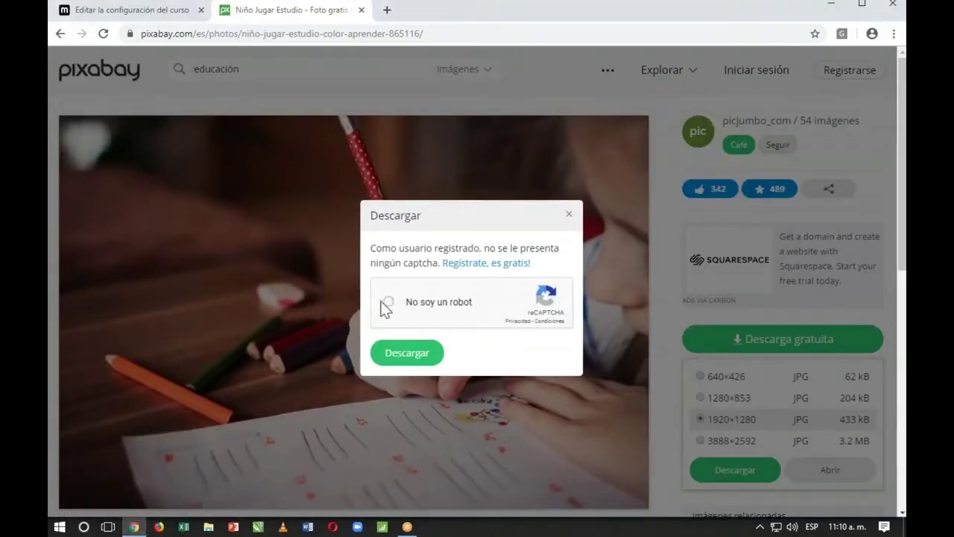
{"action": "left_click", "coordinate": [417, 358]}
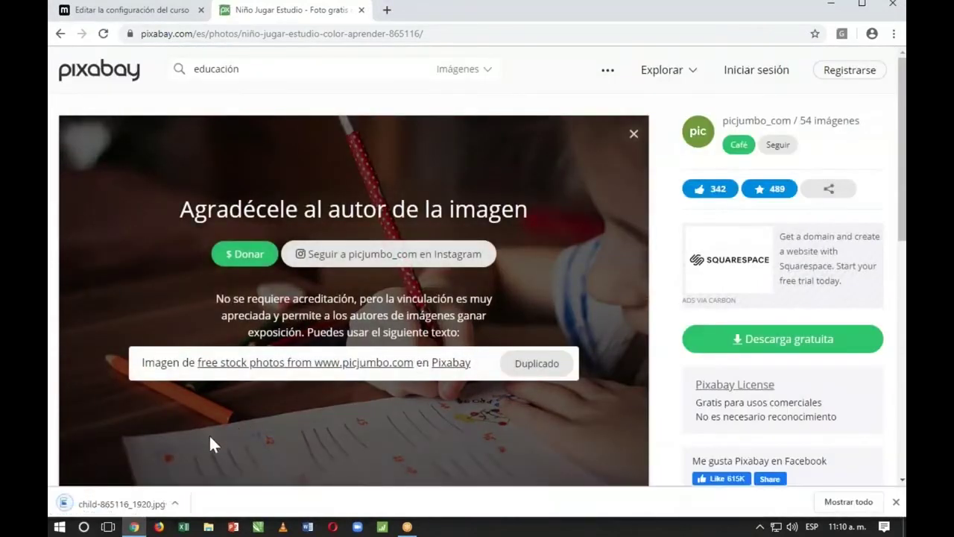
Step: Return to the course settings and add the downloaded child-865116_1920.jpg to the course summary files
{"action": "left_click", "coordinate": [124, 17]}
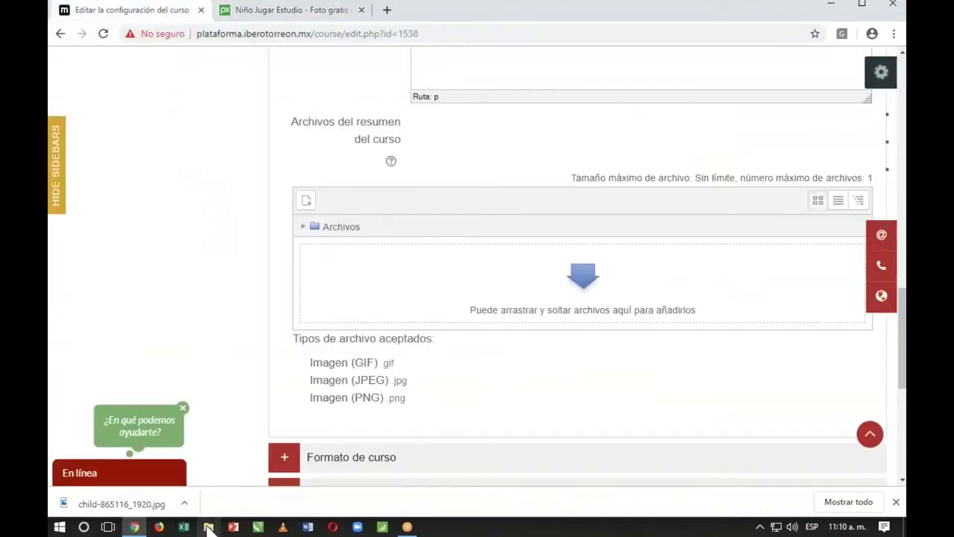
{"action": "left_click_drag", "start_coordinate": [133, 510], "coordinate": [584, 289]}
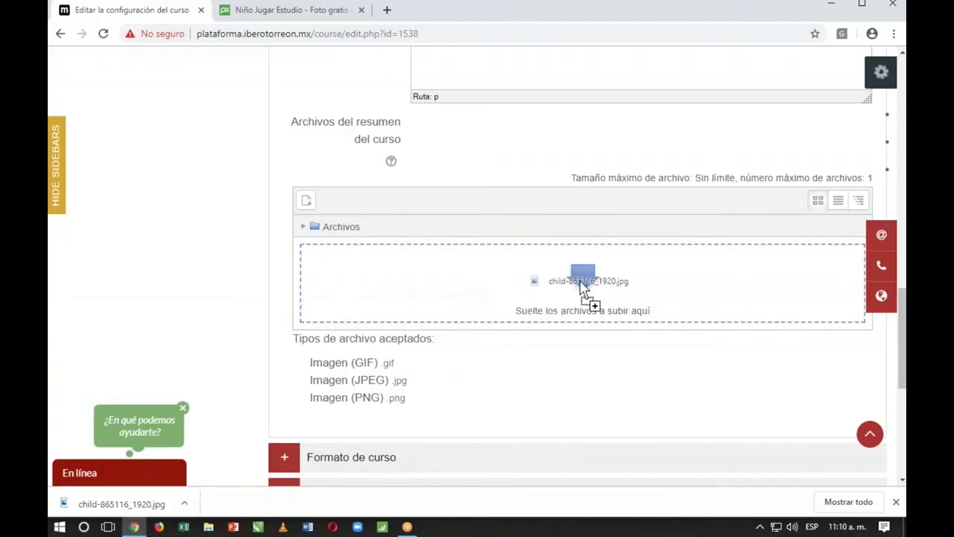
{"action": "left_click_drag", "start_coordinate": [584, 289], "coordinate": [583, 288]}
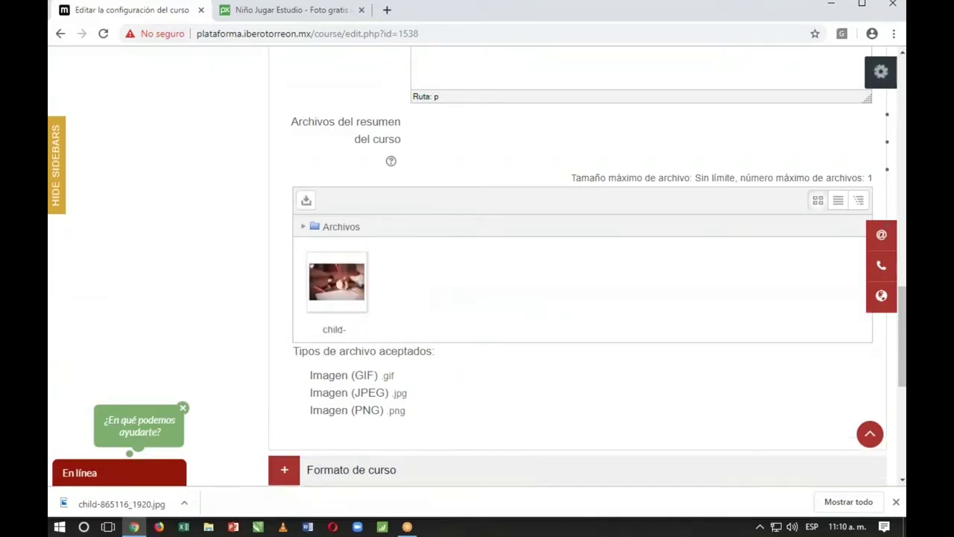
Step: Delete the child image from the course summary files and add child-865116_1920.jpg again
{"action": "left_click", "coordinate": [336, 287]}
{"action": "left_click", "coordinate": [415, 143]}
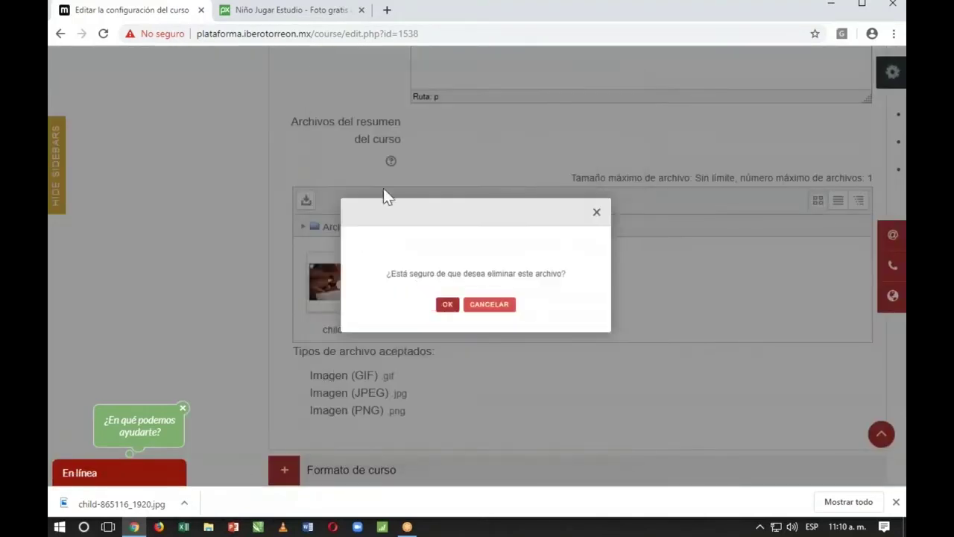
{"action": "left_click", "coordinate": [440, 307]}
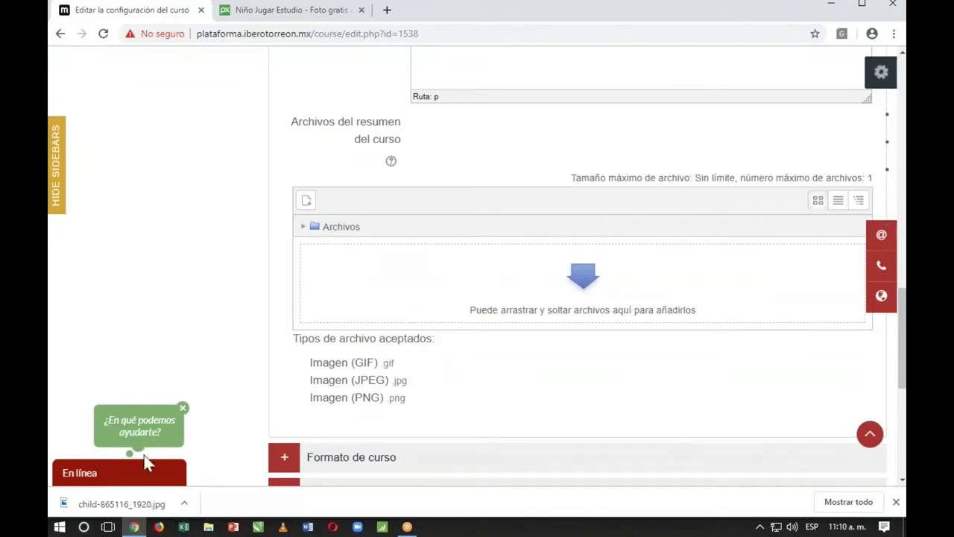
{"action": "left_click_drag", "start_coordinate": [137, 509], "coordinate": [597, 302]}
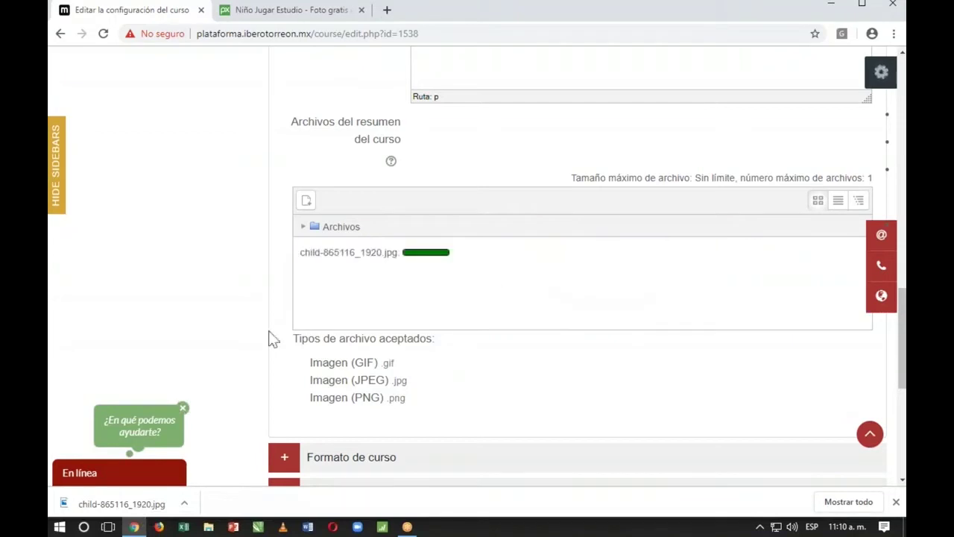
Step: Save the course settings and display the course page
{"action": "scroll", "coordinate": [232, 399], "scroll_direction": "down", "scroll_amount": 1}
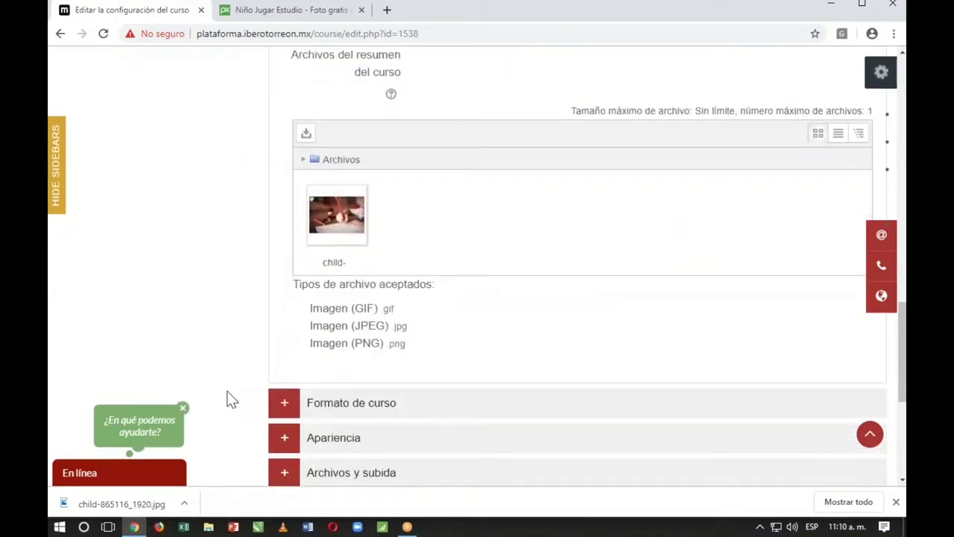
{"action": "scroll", "coordinate": [232, 399], "scroll_direction": "down", "scroll_amount": 5}
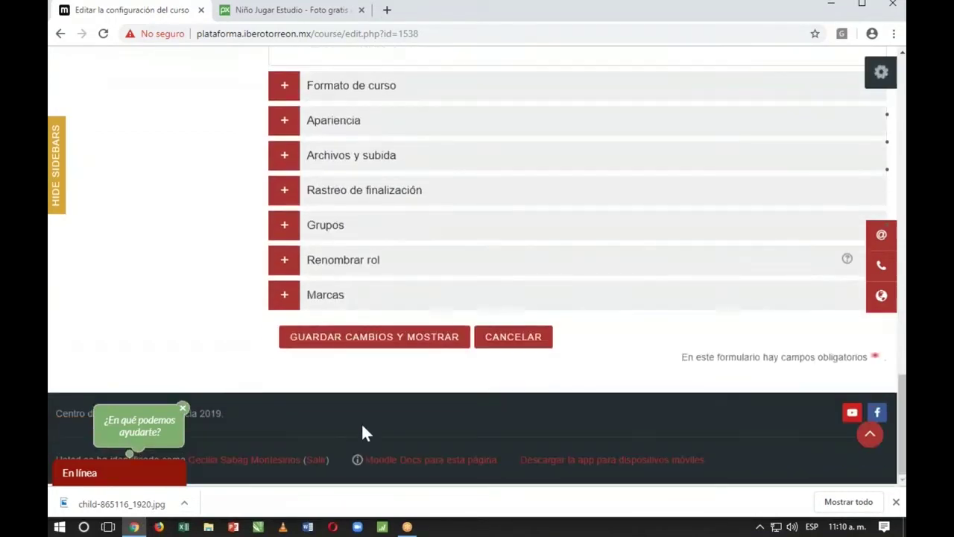
{"action": "left_click", "coordinate": [391, 351]}
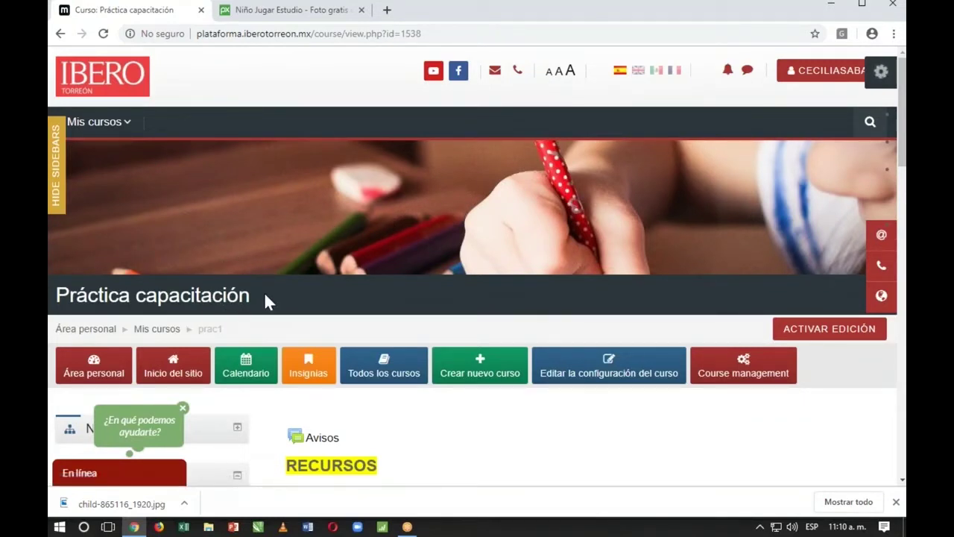
Step: Look for the Práctica capacitación course on the personal dashboard, in the recently accessed courses, the course overview and the list of own courses
{"action": "left_click", "coordinate": [129, 79]}
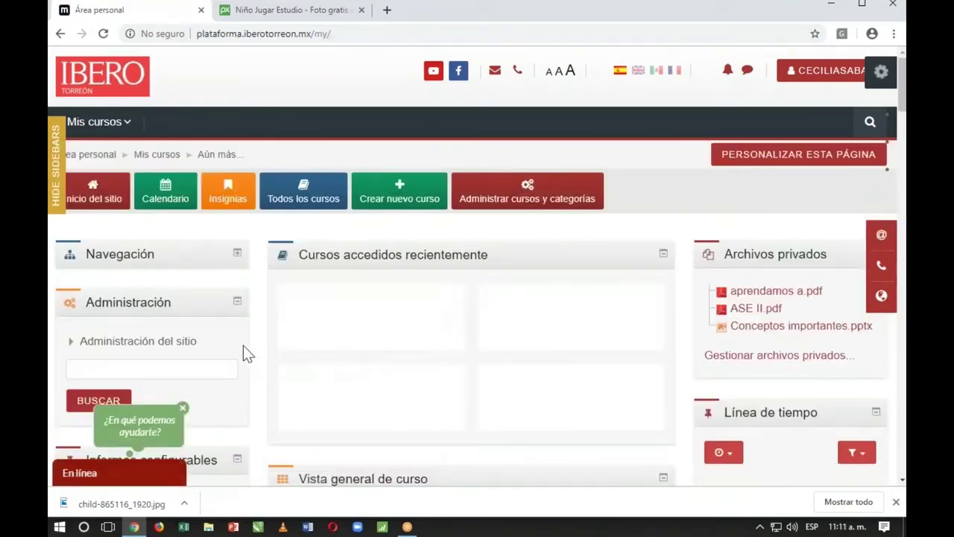
{"action": "scroll", "coordinate": [262, 339], "scroll_direction": "down", "scroll_amount": 6}
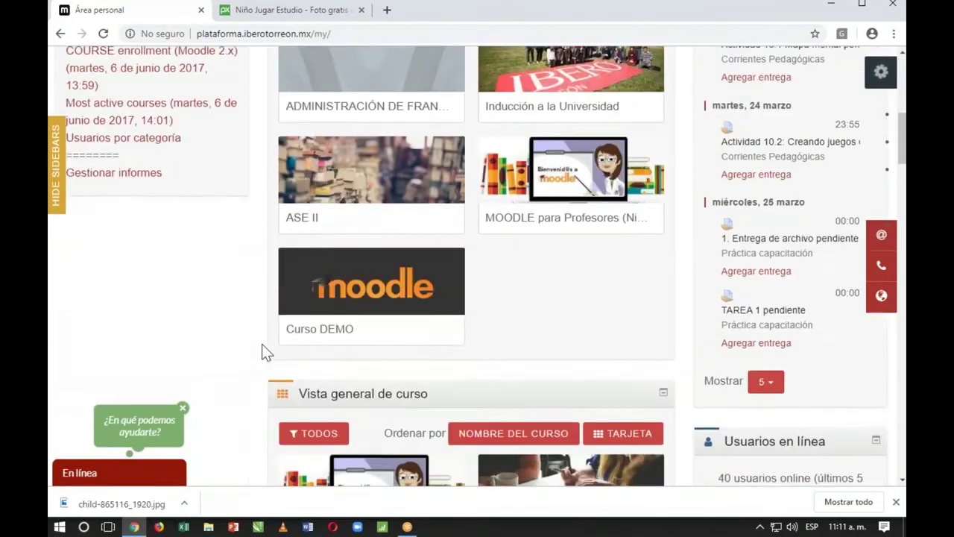
{"action": "scroll", "coordinate": [262, 344], "scroll_direction": "down", "scroll_amount": 8}
{"action": "scroll", "coordinate": [262, 344], "scroll_direction": "up", "scroll_amount": 5}
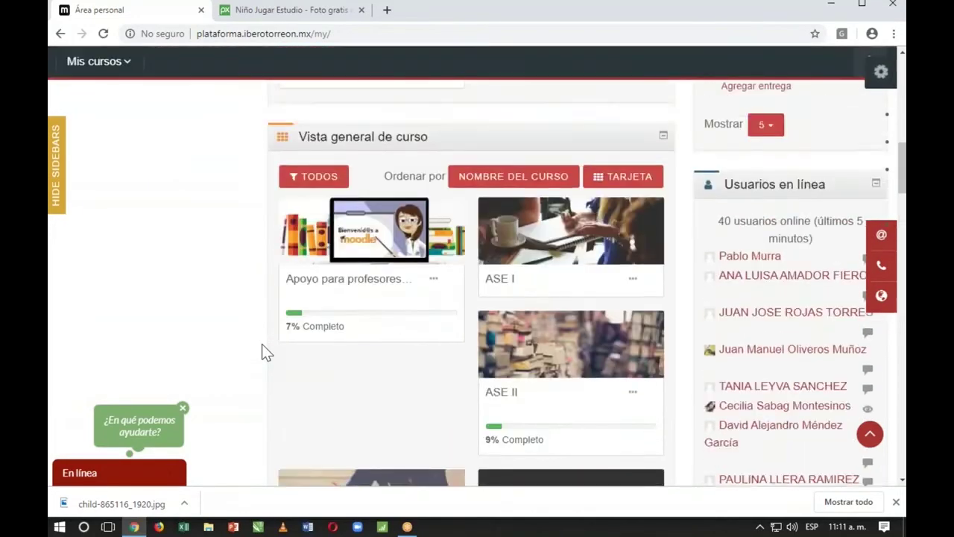
{"action": "scroll", "coordinate": [262, 344], "scroll_direction": "up", "scroll_amount": 8}
{"action": "scroll", "coordinate": [261, 343], "scroll_direction": "down", "scroll_amount": 4}
{"action": "scroll", "coordinate": [261, 344], "scroll_direction": "up", "scroll_amount": 6}
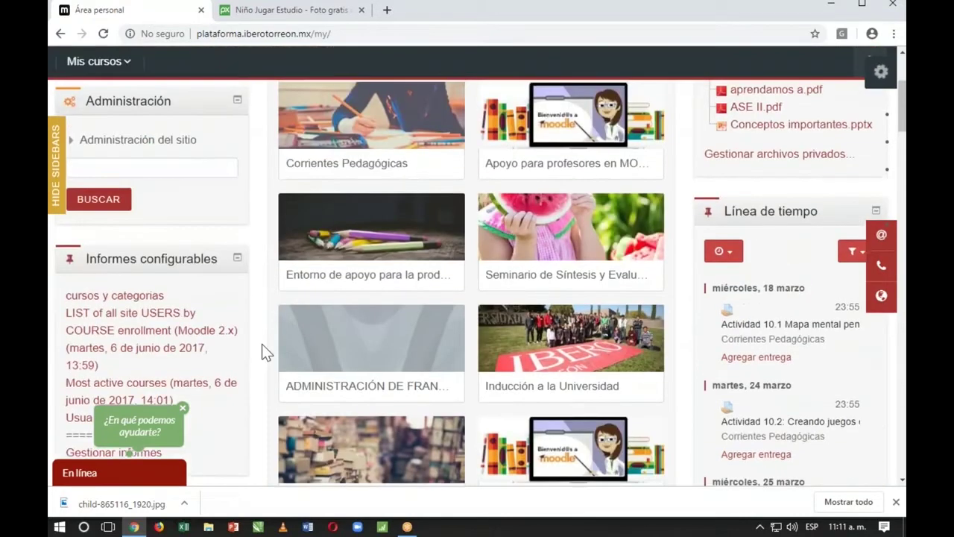
{"action": "left_click", "coordinate": [121, 124]}
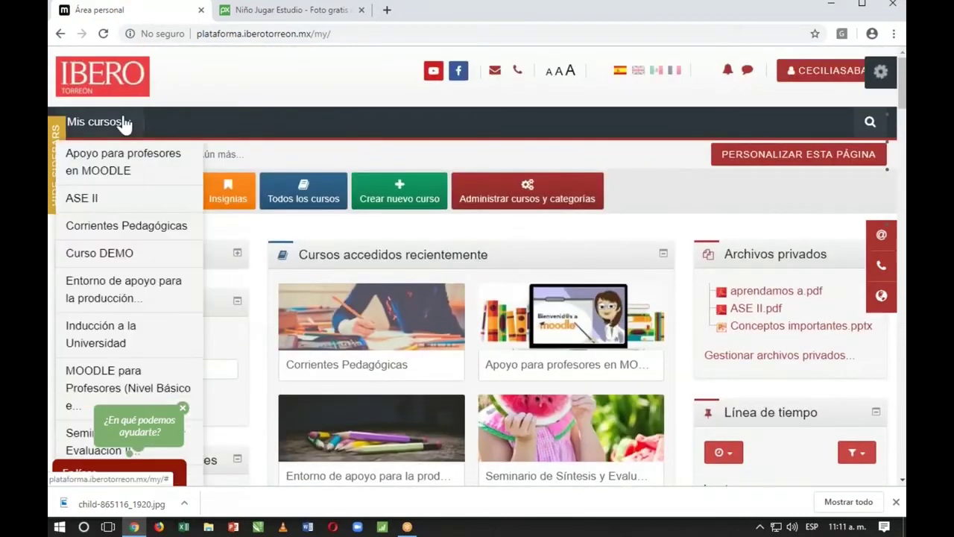
Step: Go back to the Práctica capacitación course page and view its resources and activities
{"action": "left_click", "coordinate": [67, 34]}
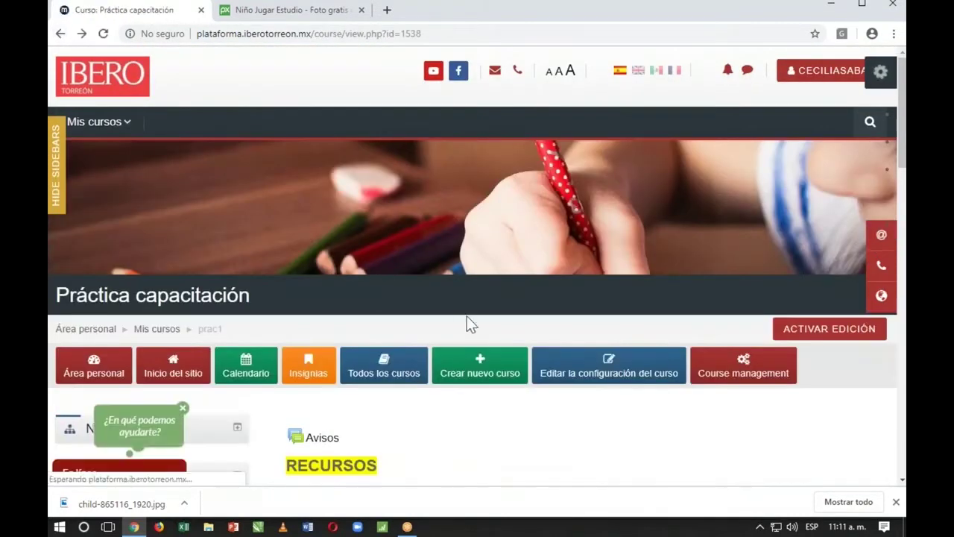
{"action": "scroll", "coordinate": [475, 368], "scroll_direction": "down", "scroll_amount": 1}
{"action": "scroll", "coordinate": [363, 335], "scroll_direction": "down", "scroll_amount": 2}
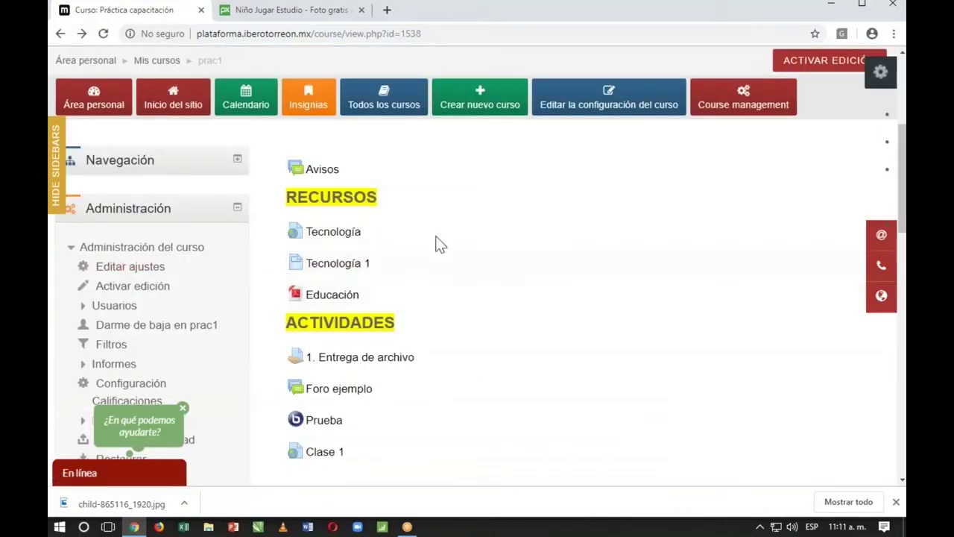
Step: Review the Course management options for the Práctica capacitación course, including activities, question bank, course and student tools
{"action": "scroll", "coordinate": [485, 328], "scroll_direction": "up", "scroll_amount": 3}
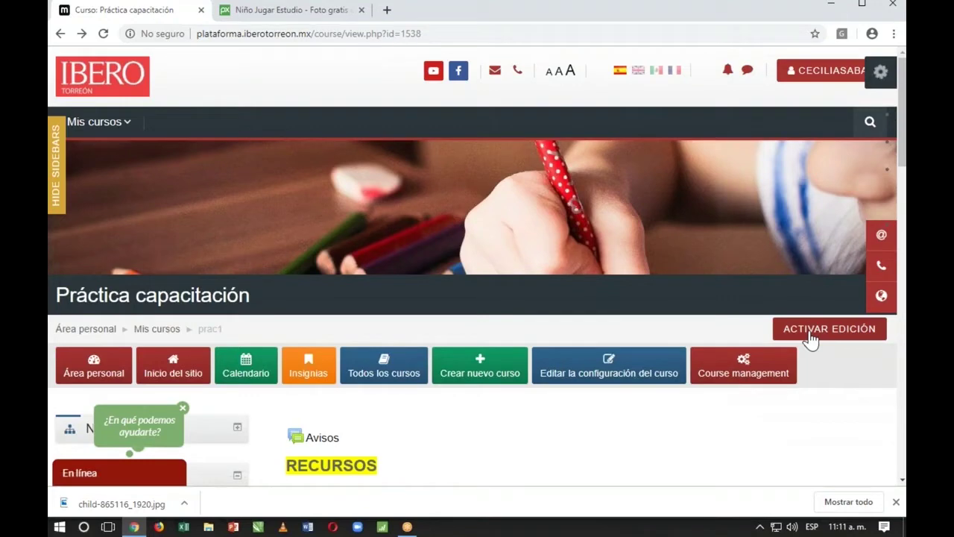
{"action": "left_click", "coordinate": [729, 377]}
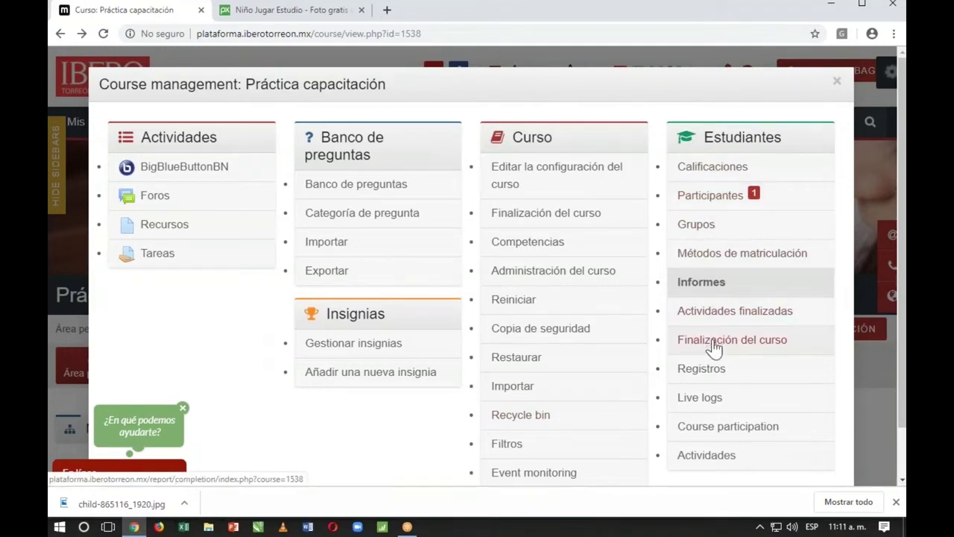
{"action": "left_click", "coordinate": [837, 84]}
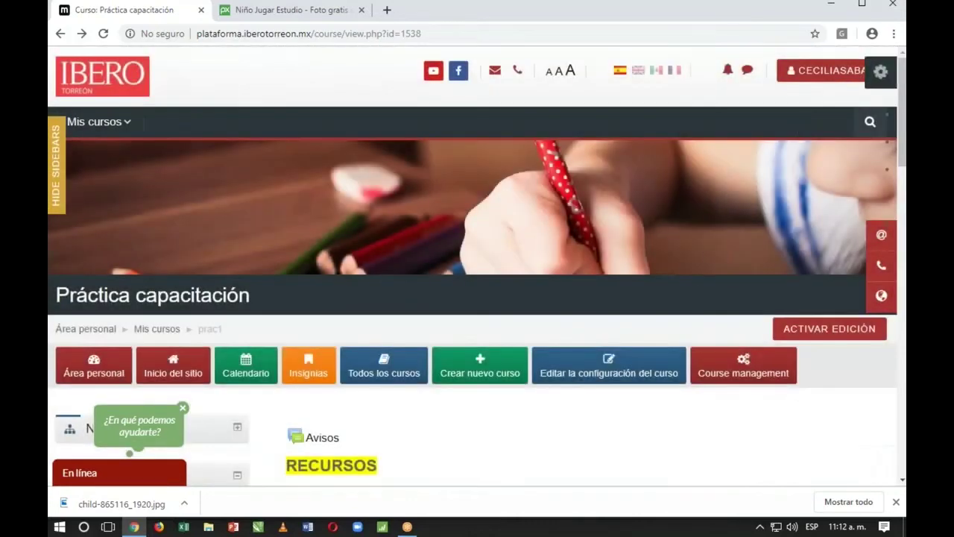
Step: Turn on editing for the Práctica capacitación course and dismiss the browser's downloads bar
{"action": "scroll", "coordinate": [681, 340], "scroll_direction": "down", "scroll_amount": 2}
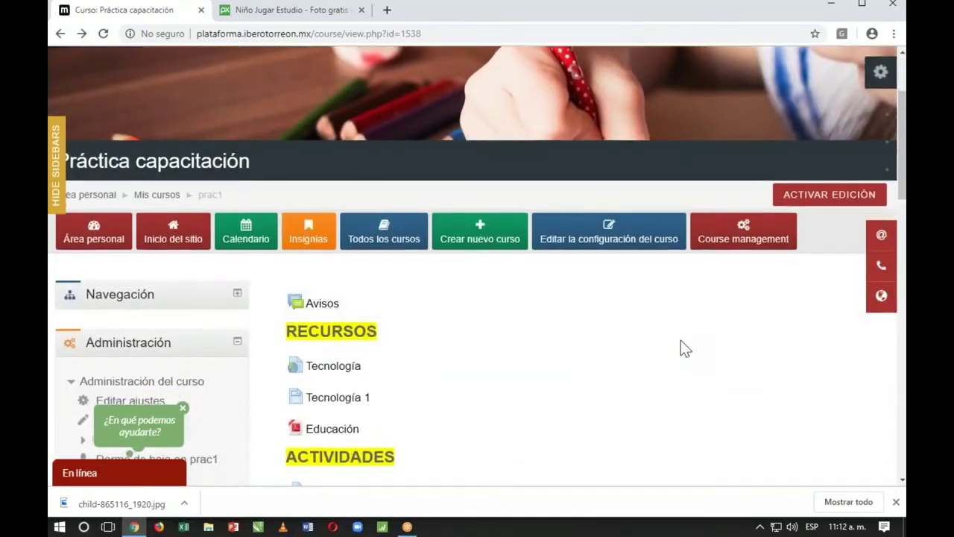
{"action": "scroll", "coordinate": [680, 341], "scroll_direction": "up", "scroll_amount": 1}
{"action": "scroll", "coordinate": [680, 340], "scroll_direction": "up", "scroll_amount": 1}
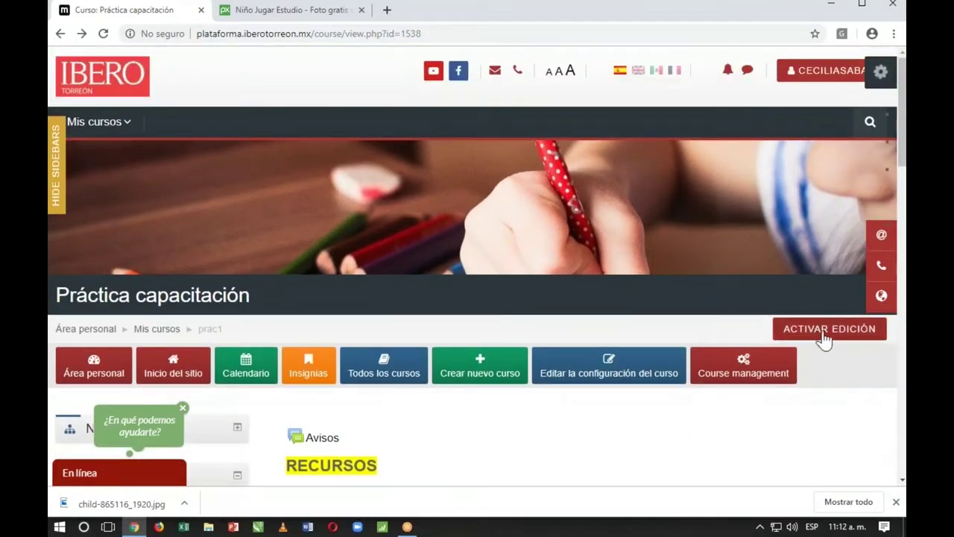
{"action": "left_click", "coordinate": [824, 335]}
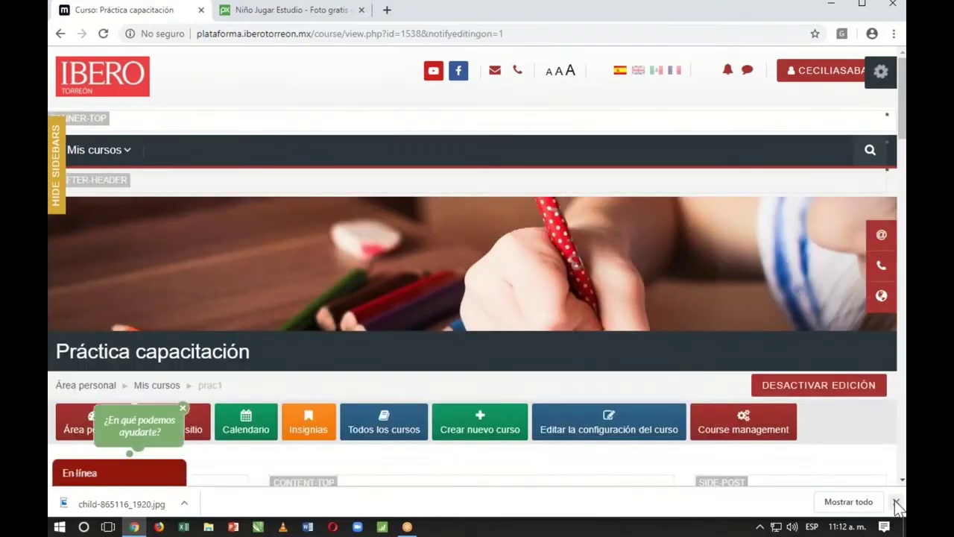
{"action": "left_click", "coordinate": [897, 503]}
Step: Rename the Tema 2 section as "Metodología de investigación"
{"action": "scroll", "coordinate": [687, 326], "scroll_direction": "down", "scroll_amount": 6}
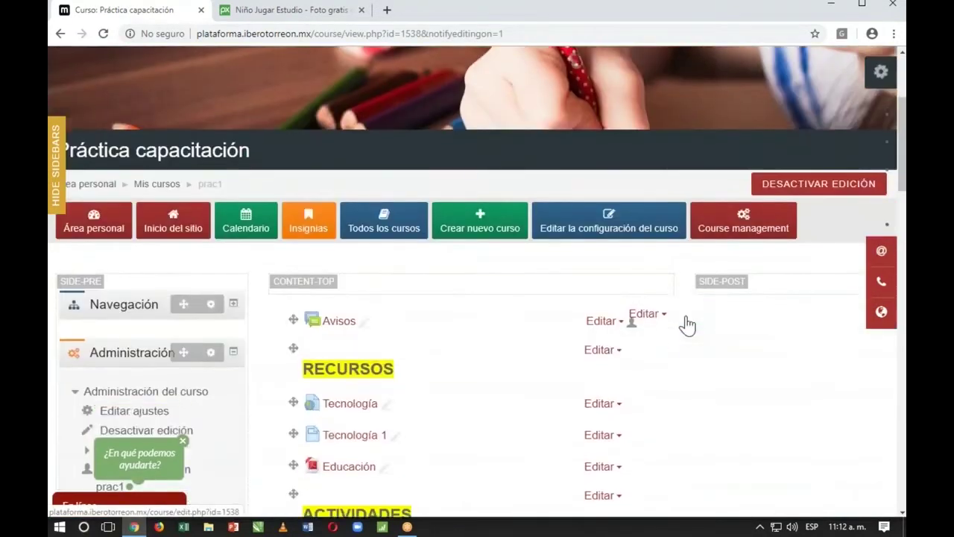
{"action": "scroll", "coordinate": [596, 104], "scroll_direction": "down", "scroll_amount": 8}
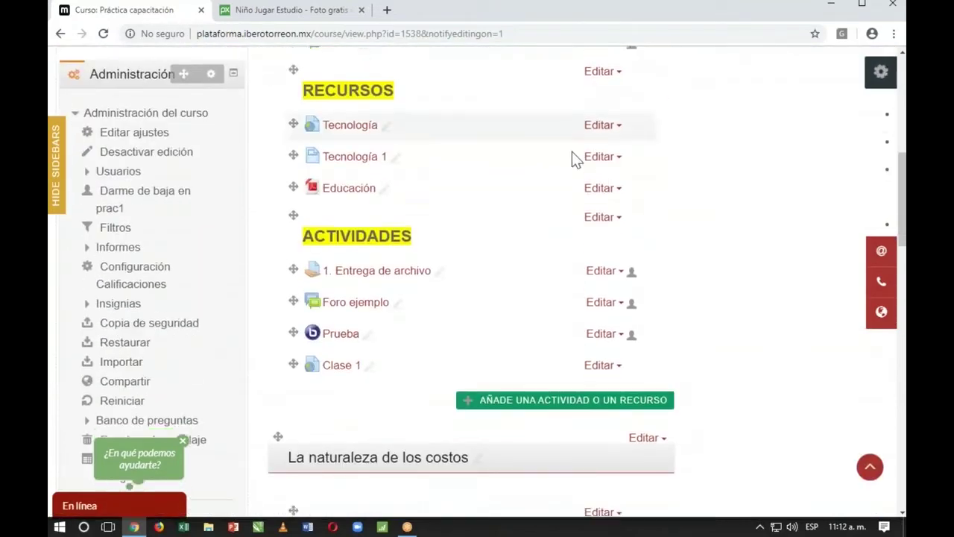
{"action": "scroll", "coordinate": [468, 153], "scroll_direction": "down", "scroll_amount": 2}
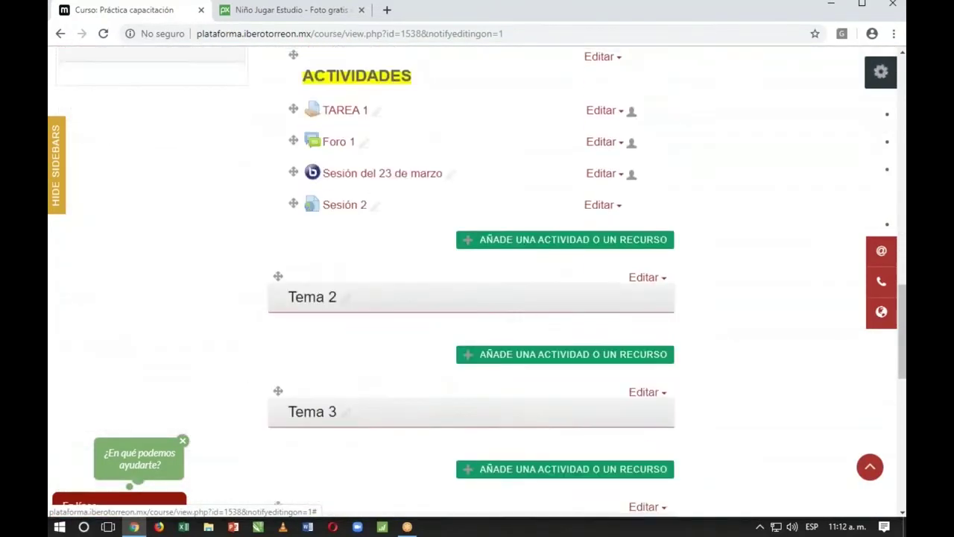
{"action": "scroll", "coordinate": [635, 249], "scroll_direction": "down", "scroll_amount": 2}
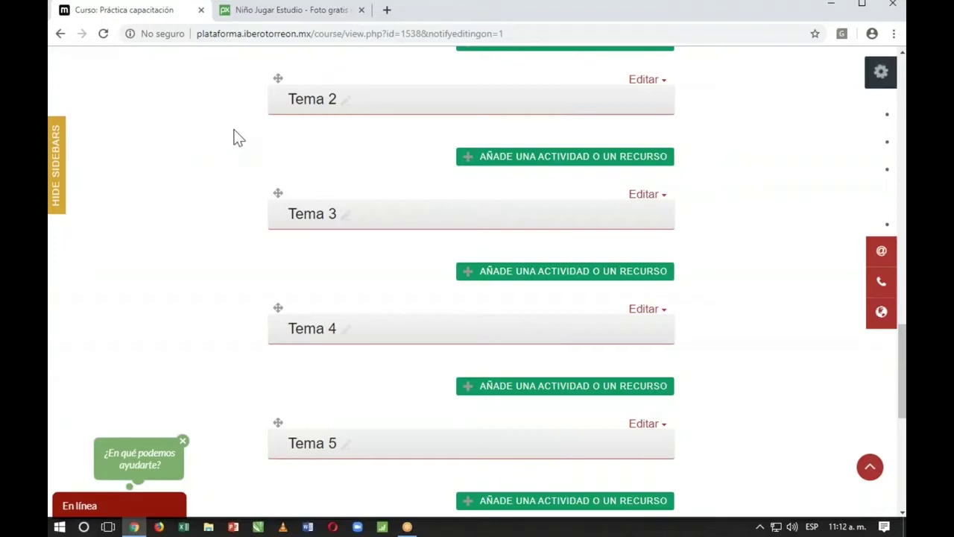
{"action": "left_click", "coordinate": [345, 103]}
{"action": "type", "text": "Met"}
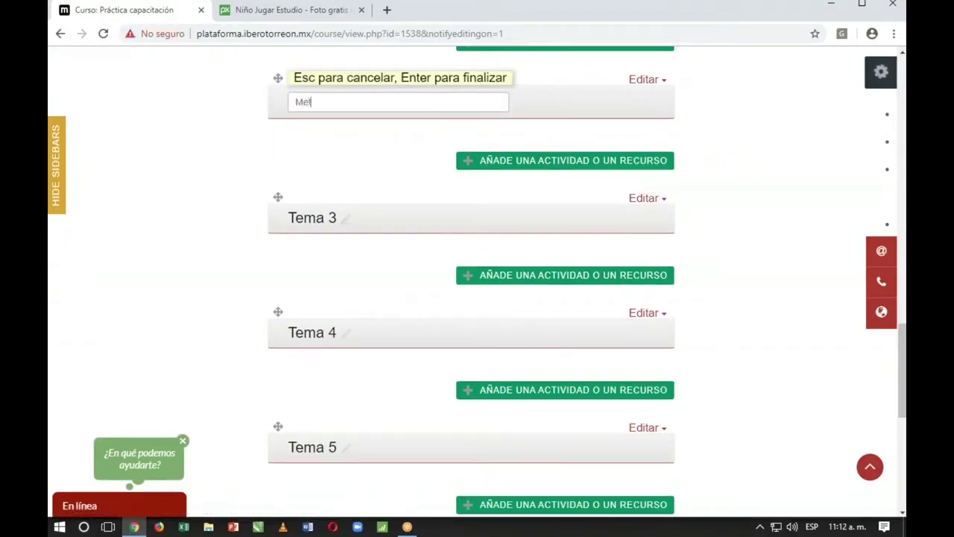
{"action": "type", "text": "odología de"}
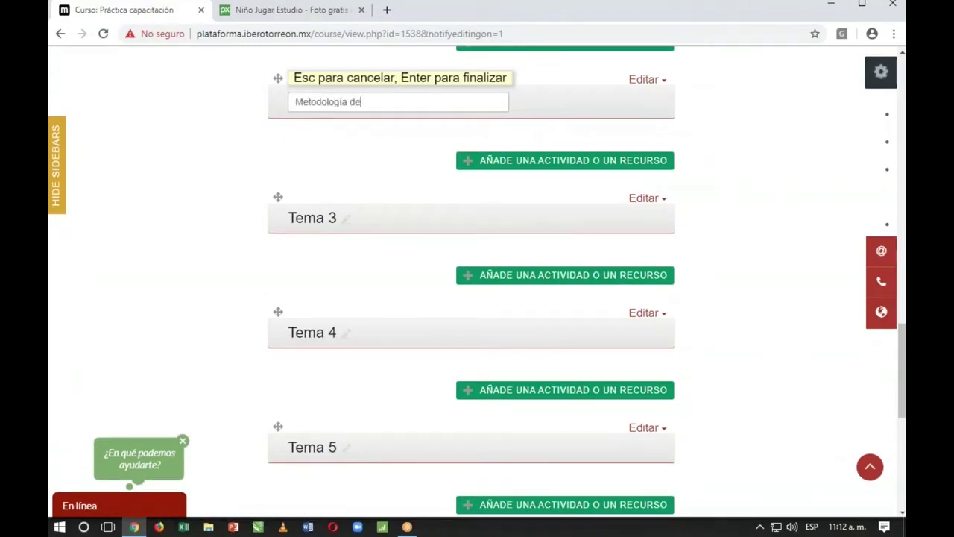
{"action": "type", "text": " investigacación"}
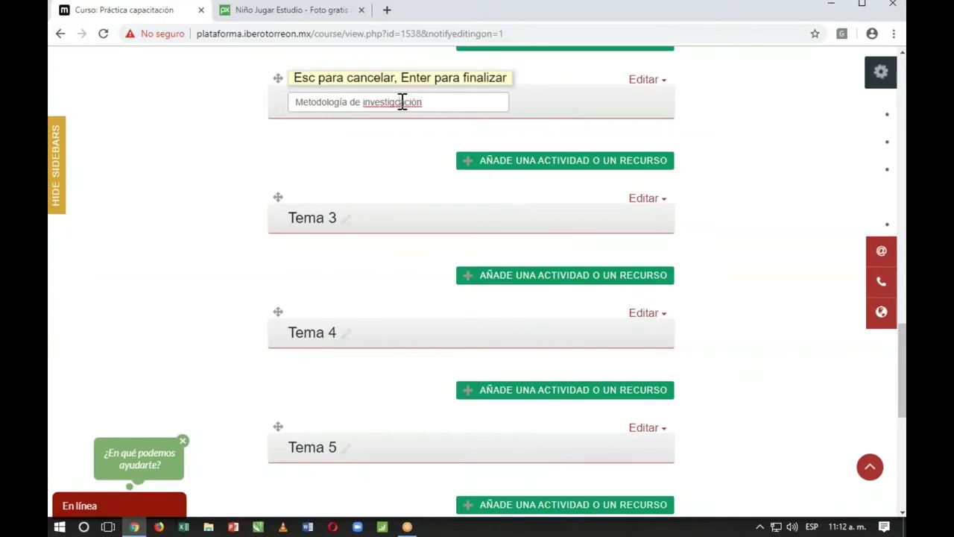
{"action": "key", "text": "Return"}
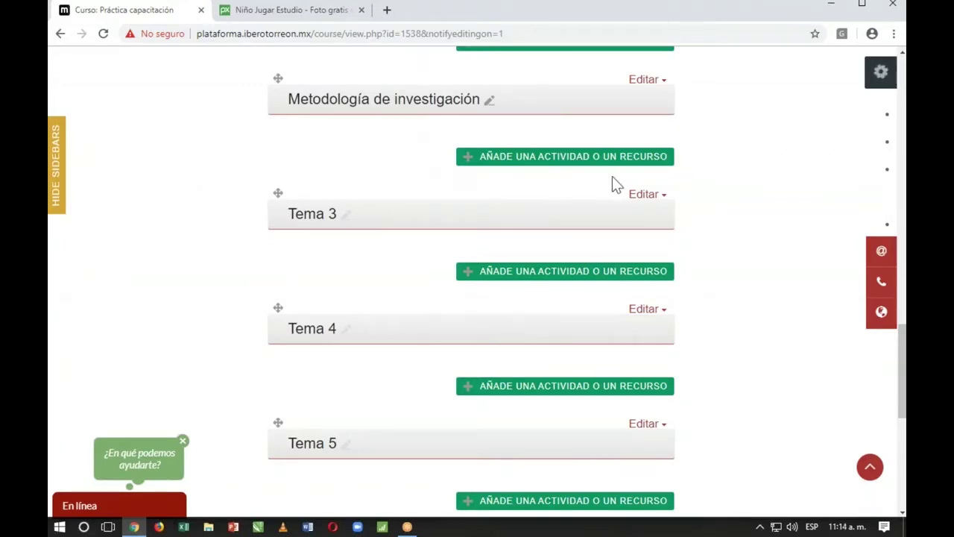
Step: Open the activity and resource chooser for the Metodología de investigación section and review the available types and the Lección description
{"action": "left_click", "coordinate": [557, 166]}
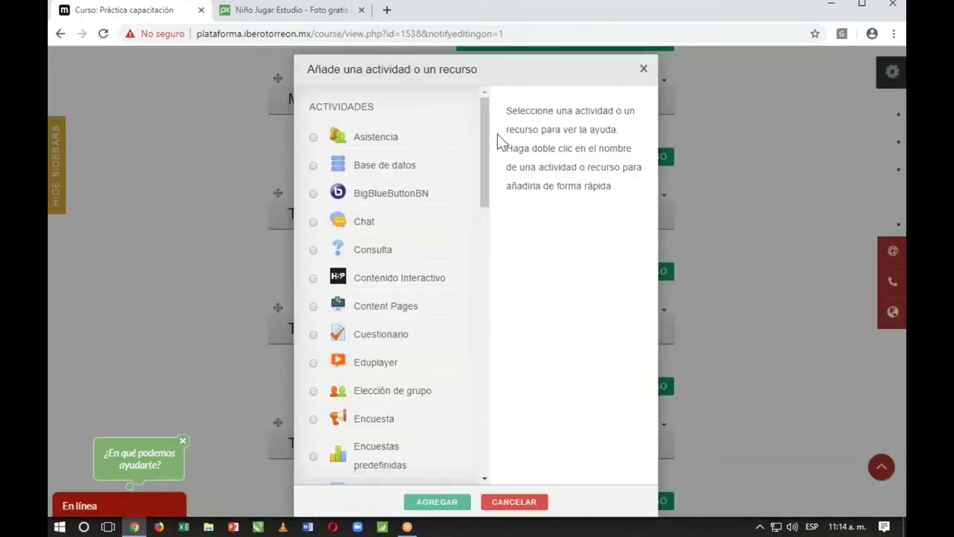
{"action": "scroll", "coordinate": [481, 194], "scroll_direction": "down", "scroll_amount": 3}
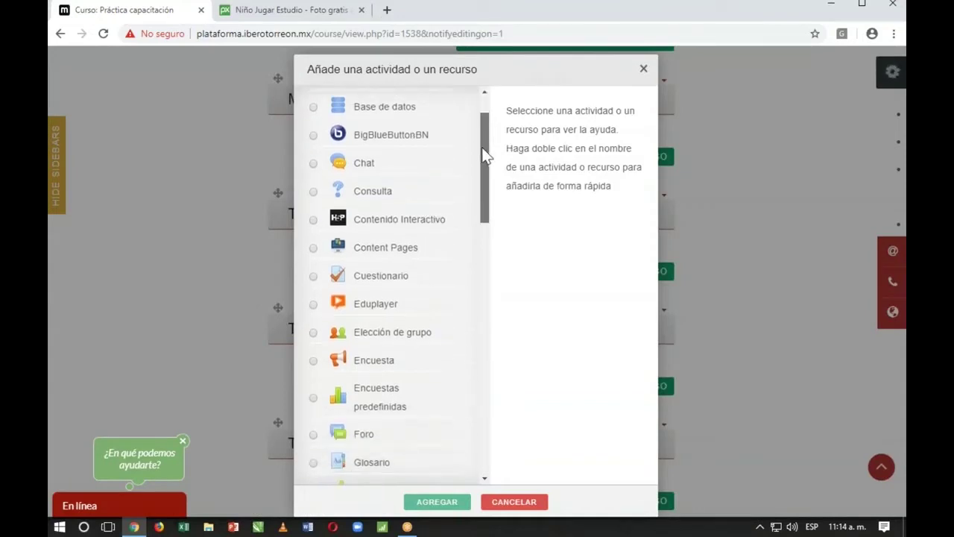
{"action": "scroll", "coordinate": [471, 302], "scroll_direction": "down", "scroll_amount": 13}
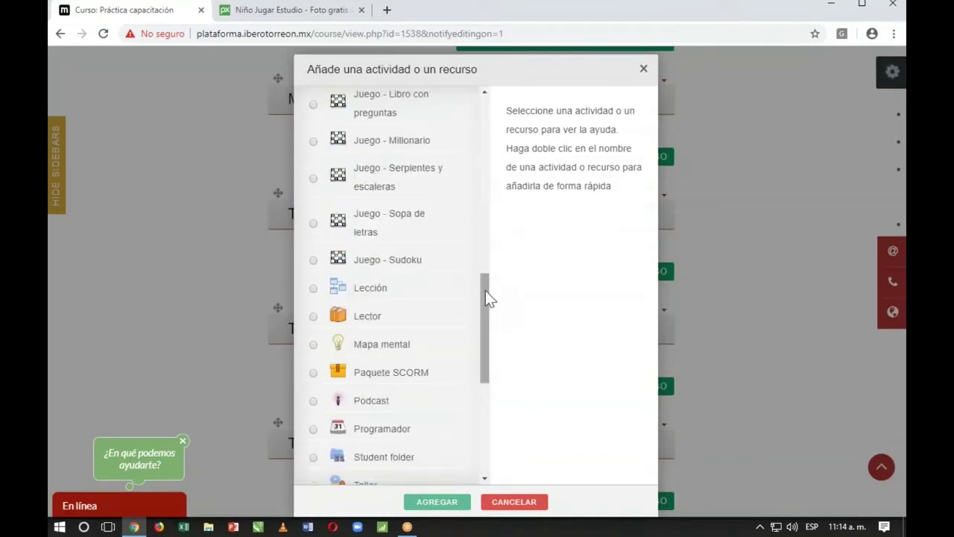
{"action": "scroll", "coordinate": [481, 335], "scroll_direction": "down", "scroll_amount": 5}
{"action": "left_click_drag", "start_coordinate": [479, 387], "coordinate": [476, 428]}
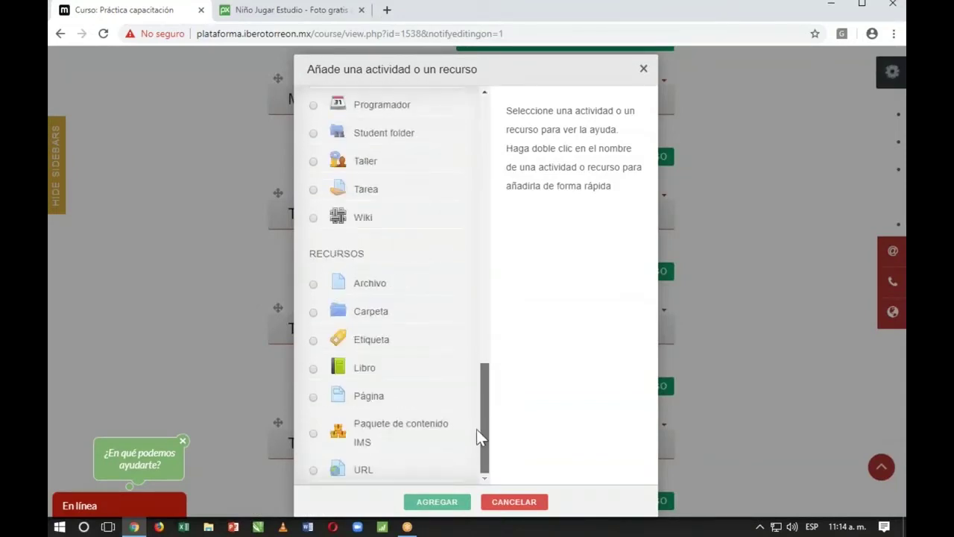
{"action": "left_click_drag", "start_coordinate": [482, 379], "coordinate": [486, 156]}
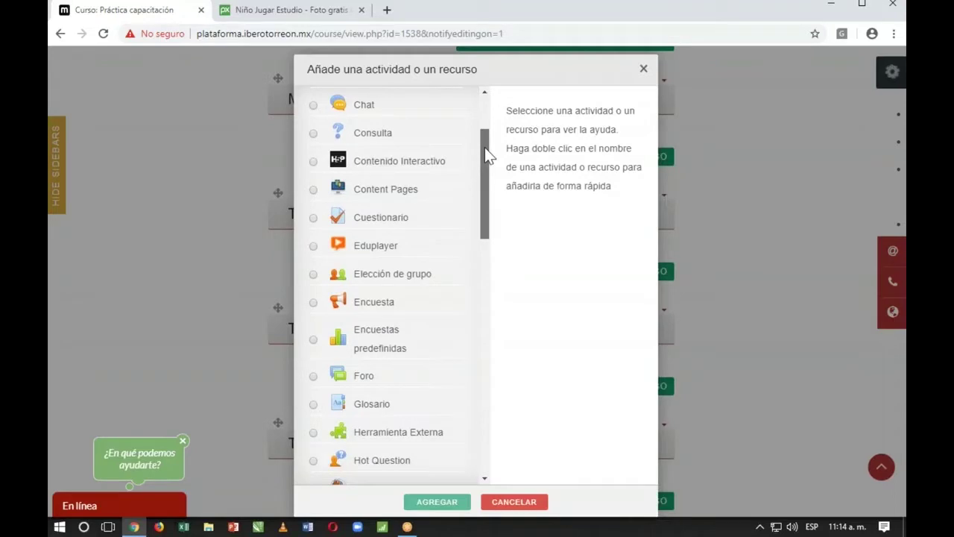
{"action": "left_click_drag", "start_coordinate": [485, 148], "coordinate": [467, 317]}
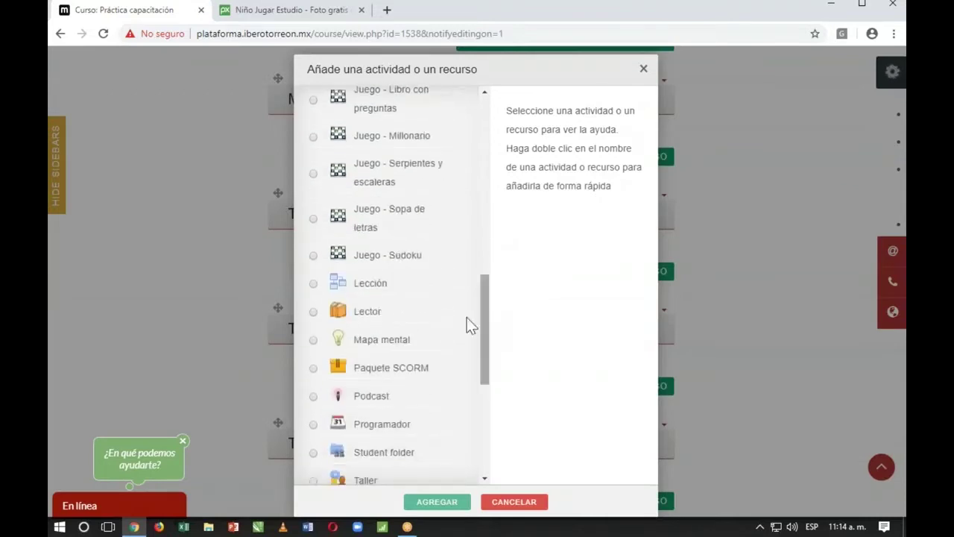
{"action": "left_click", "coordinate": [370, 286]}
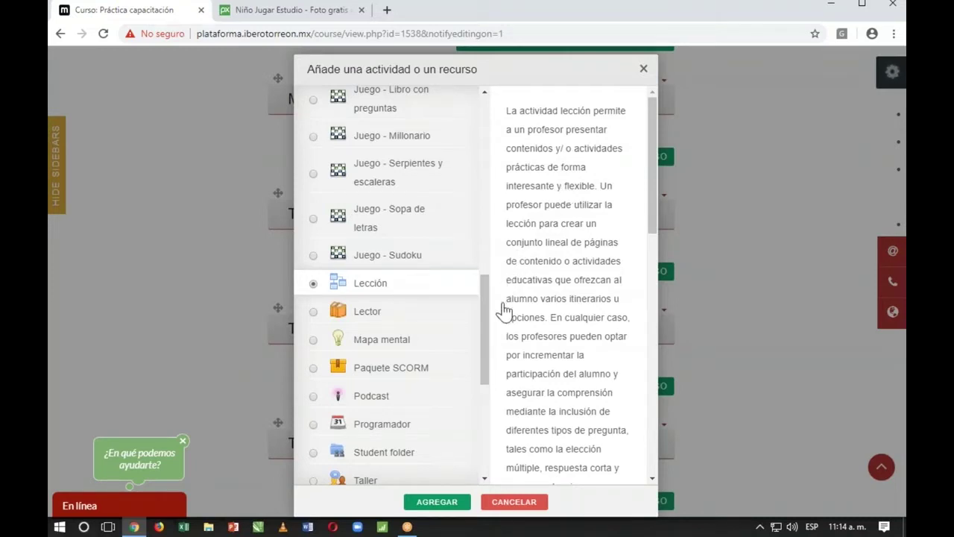
{"action": "left_click_drag", "start_coordinate": [489, 293], "coordinate": [474, 377]}
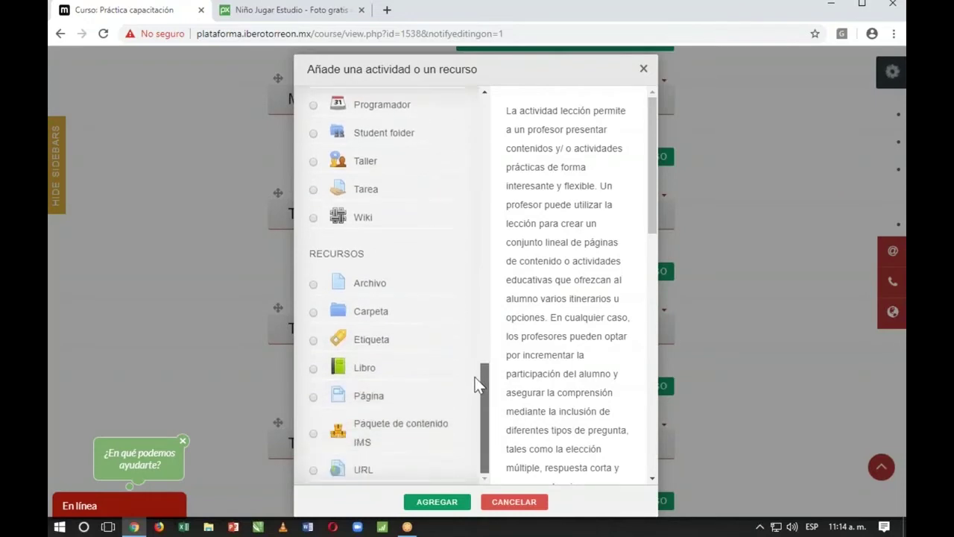
Step: Add an Etiqueta resource to the Metodología de investigación section and bring up its label text field
{"action": "left_click", "coordinate": [385, 348]}
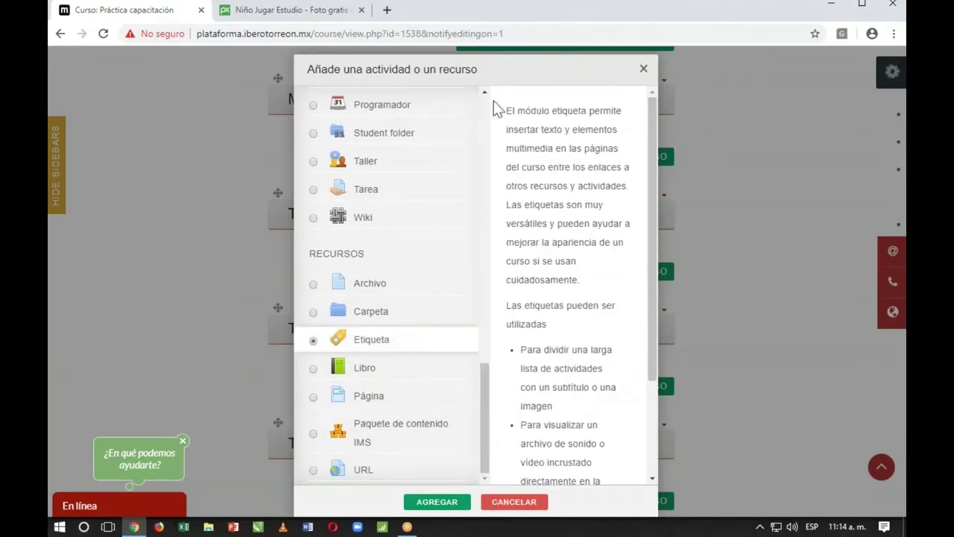
{"action": "left_click", "coordinate": [440, 504]}
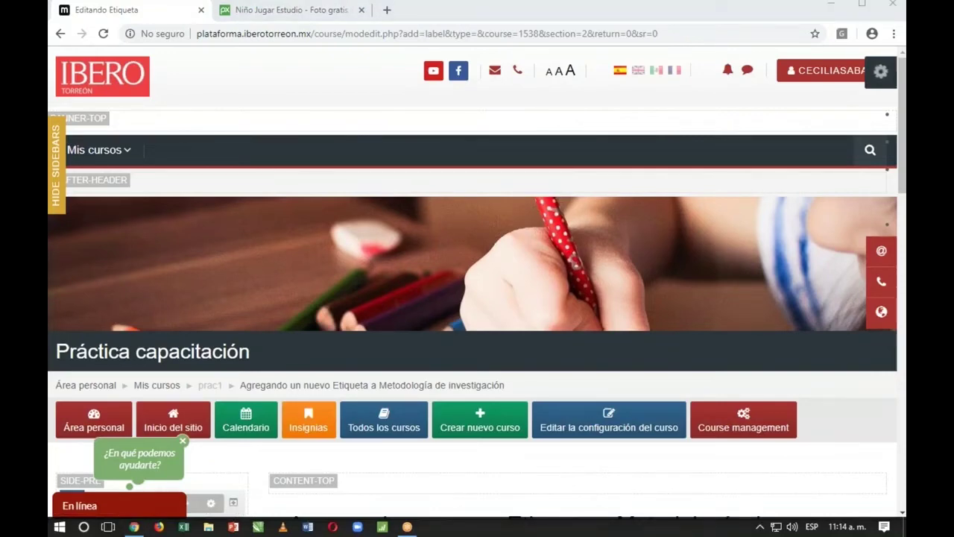
{"action": "scroll", "coordinate": [656, 381], "scroll_direction": "down", "scroll_amount": 4}
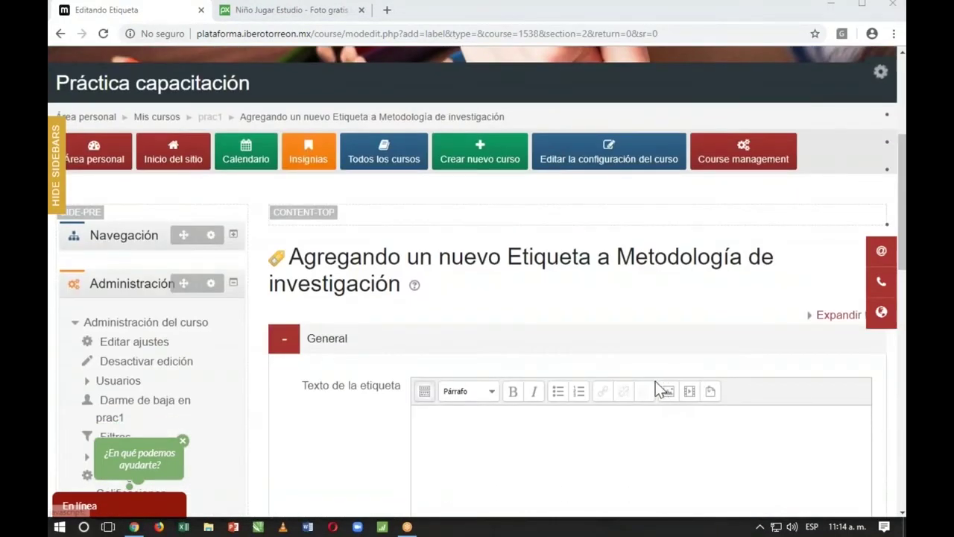
{"action": "scroll", "coordinate": [655, 381], "scroll_direction": "down", "scroll_amount": 4}
{"action": "scroll", "coordinate": [655, 381], "scroll_direction": "up", "scroll_amount": 2}
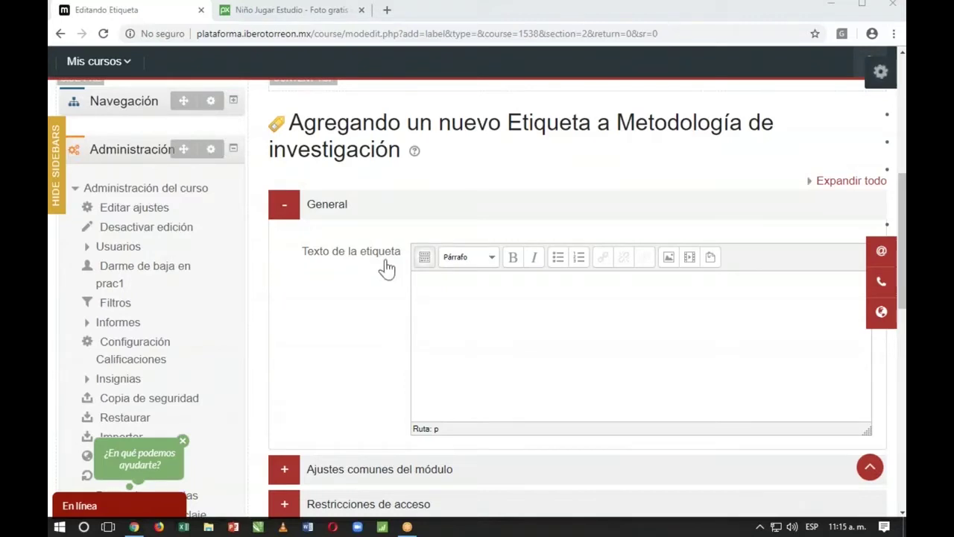
Step: Enter "RECURSO" as the label text and expand the editor's full set of formatting tools
{"action": "left_click", "coordinate": [451, 298]}
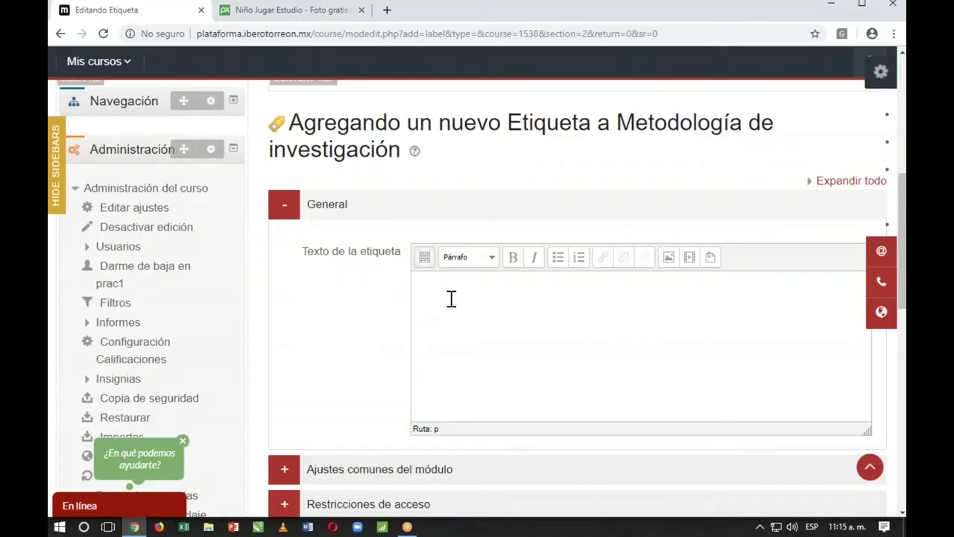
{"action": "type", "text": "RECURSO"}
{"action": "left_click", "coordinate": [424, 258]}
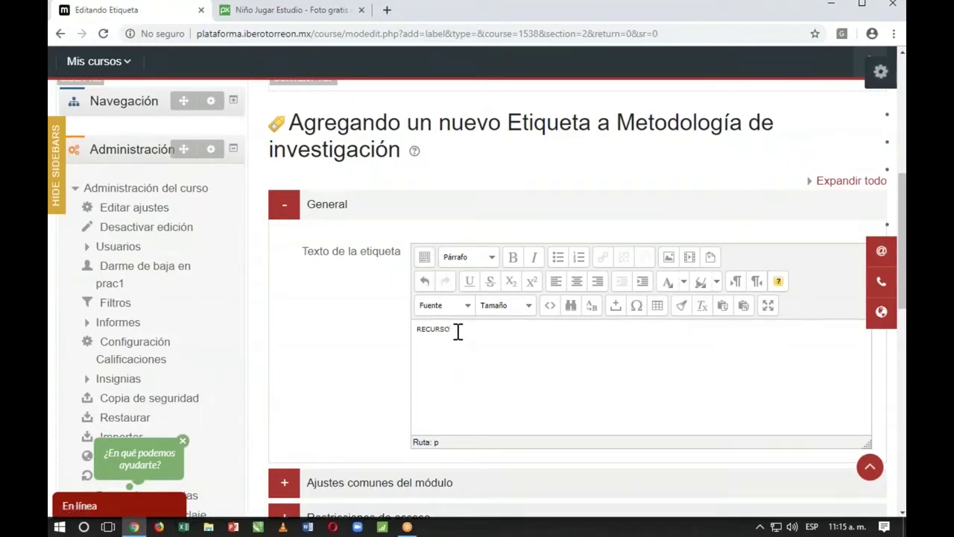
Step: Set the RECURSO label text to size 6 (24pt) and make it bold
{"action": "left_click_drag", "start_coordinate": [458, 331], "coordinate": [413, 331]}
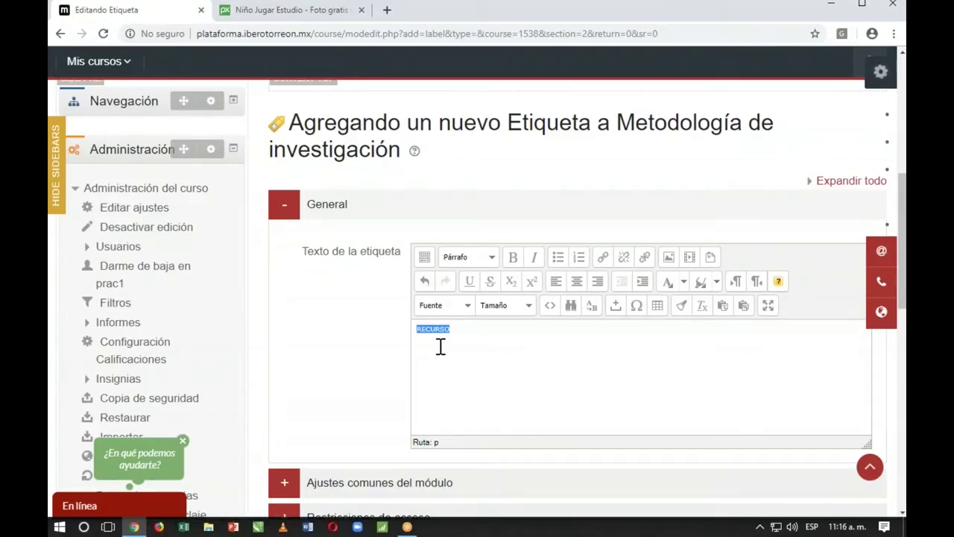
{"action": "left_click", "coordinate": [460, 329]}
{"action": "left_click_drag", "start_coordinate": [461, 332], "coordinate": [417, 335]}
{"action": "left_click", "coordinate": [493, 312]}
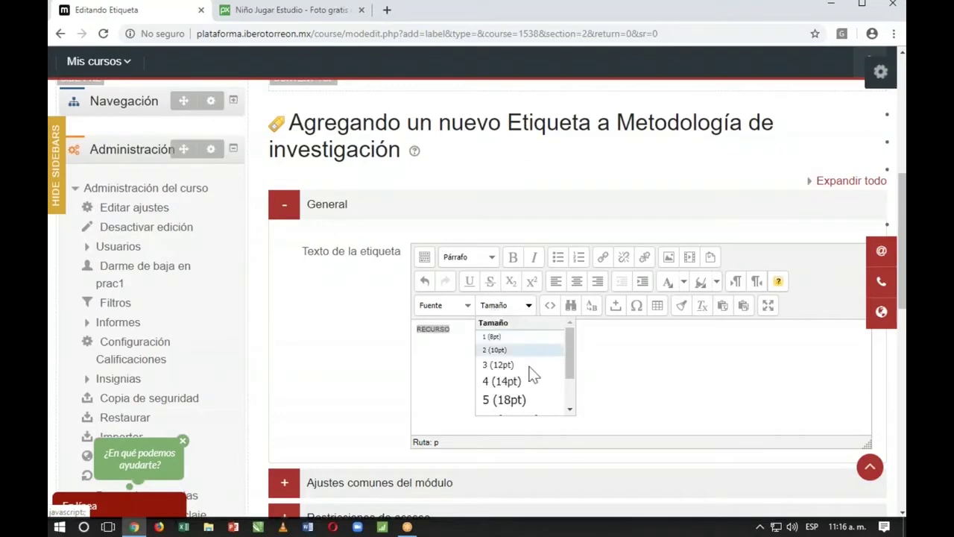
{"action": "left_click_drag", "start_coordinate": [570, 373], "coordinate": [574, 389]}
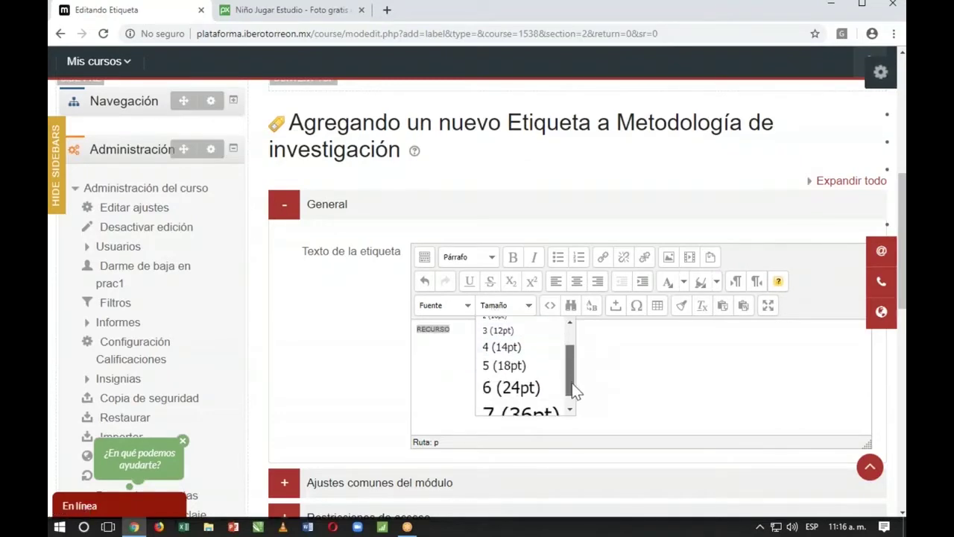
{"action": "left_click", "coordinate": [510, 387]}
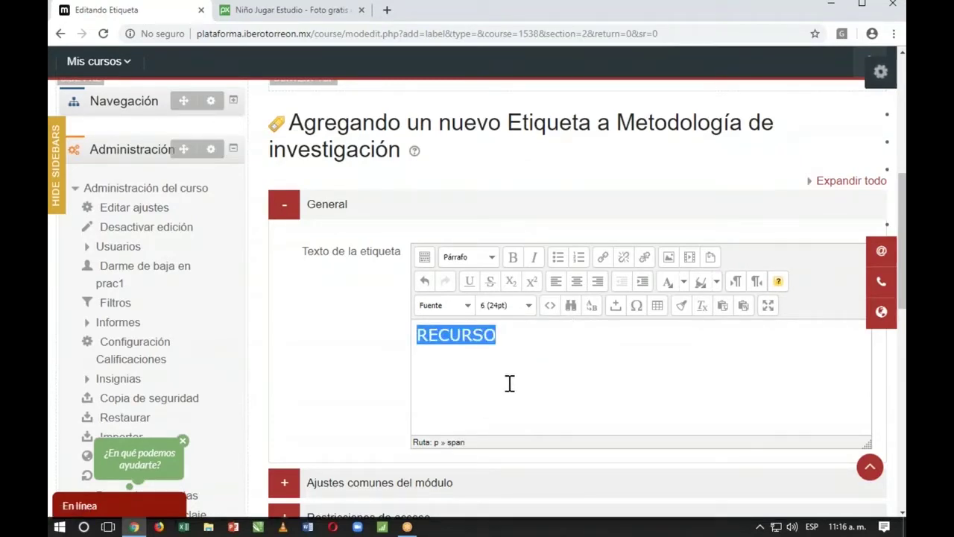
{"action": "left_click", "coordinate": [513, 258]}
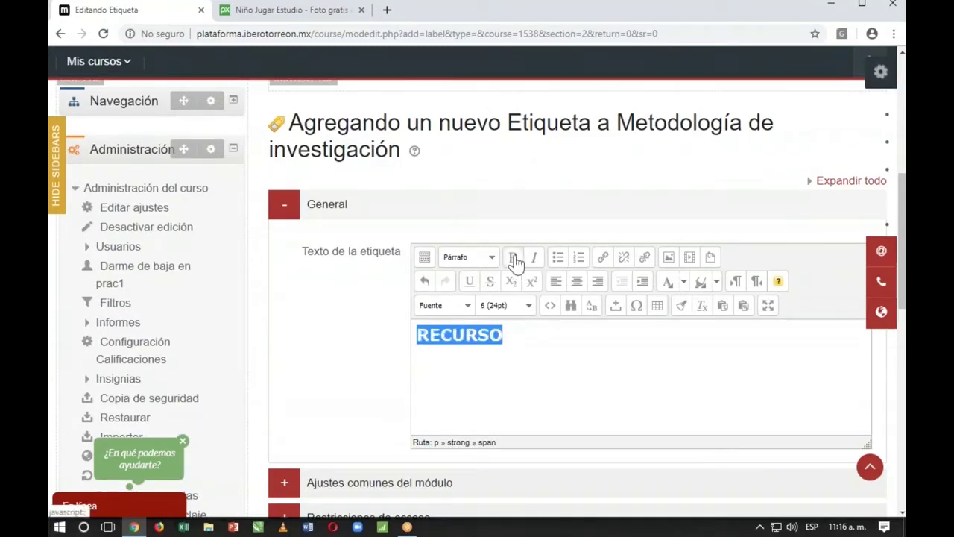
Step: Apply a golden-yellow background highlight to the RECURSO label text
{"action": "left_click", "coordinate": [717, 284]}
{"action": "left_click", "coordinate": [717, 352]}
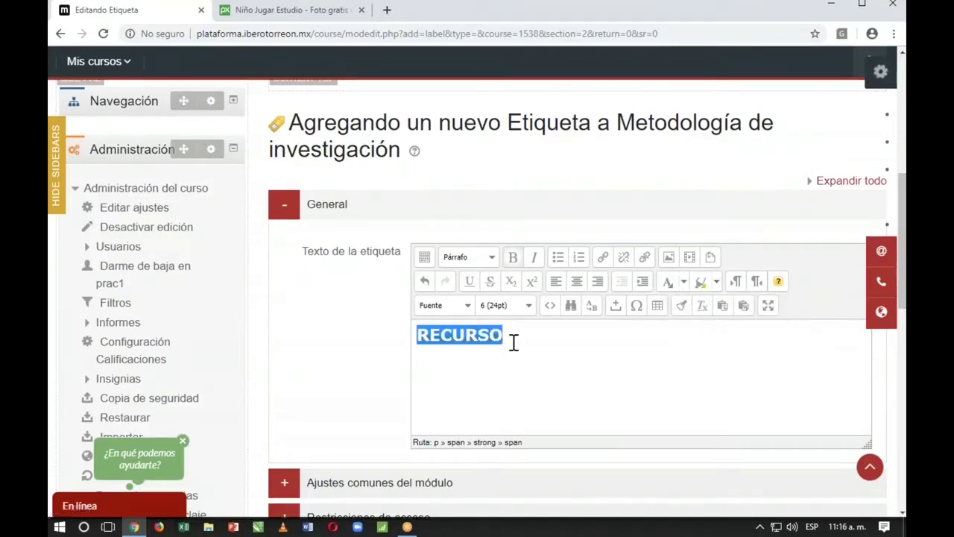
{"action": "left_click", "coordinate": [513, 342]}
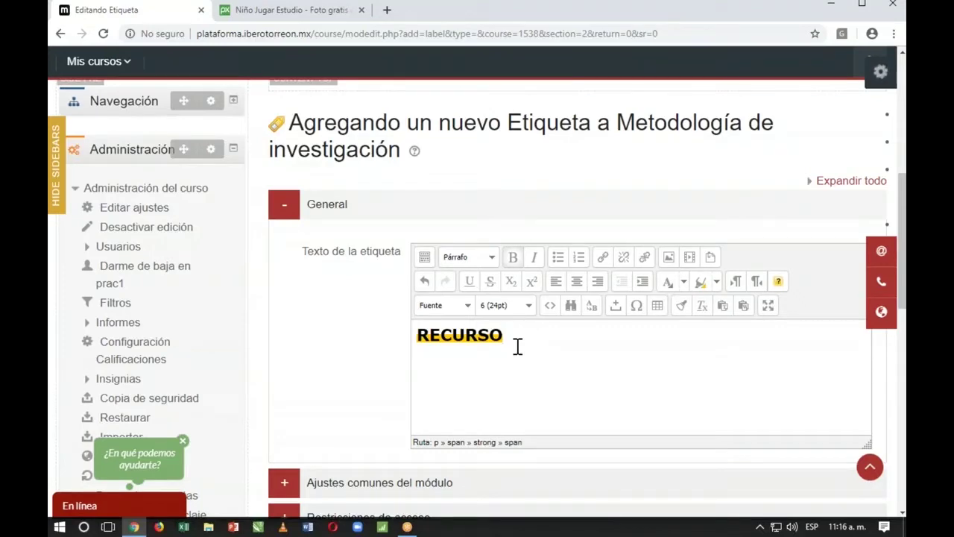
Step: Save the RECURSO label, return to the course, and duplicate the label within the Metodología de investigación section
{"action": "scroll", "coordinate": [385, 355], "scroll_direction": "down", "scroll_amount": 1}
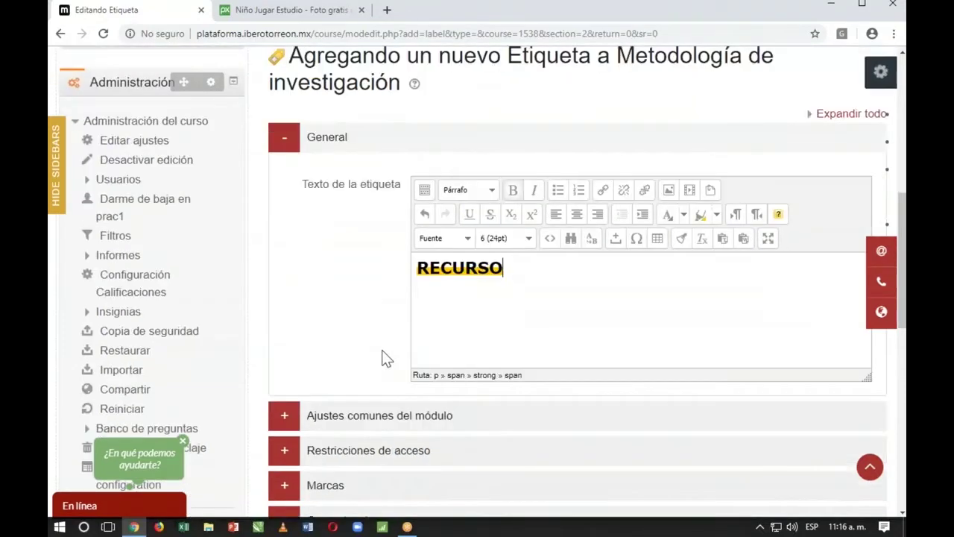
{"action": "scroll", "coordinate": [386, 358], "scroll_direction": "down", "scroll_amount": 3}
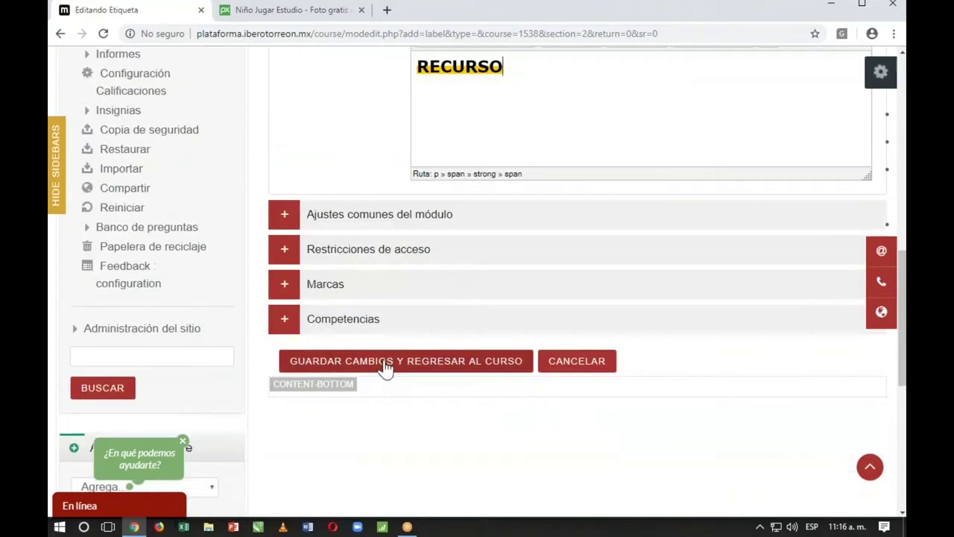
{"action": "left_click", "coordinate": [386, 366]}
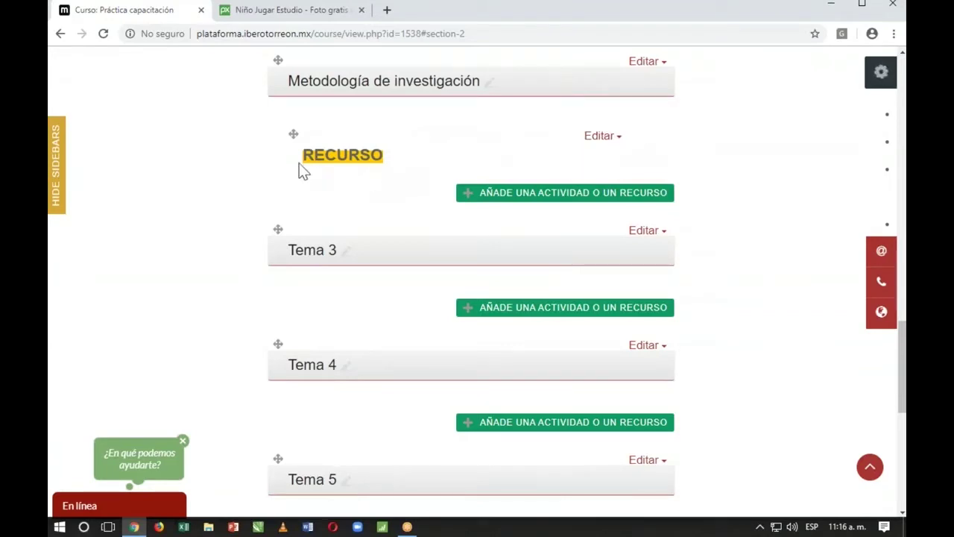
{"action": "left_click", "coordinate": [611, 141]}
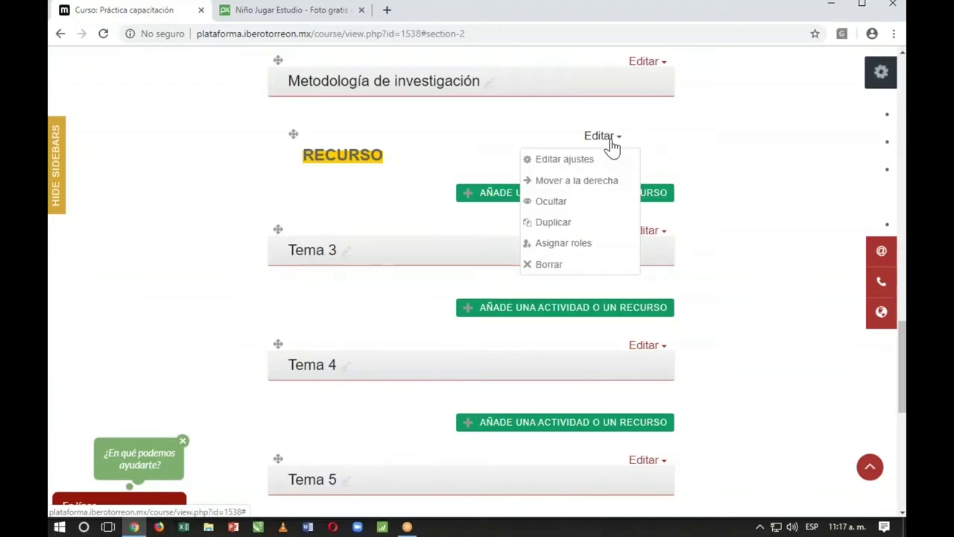
{"action": "left_click", "coordinate": [571, 227]}
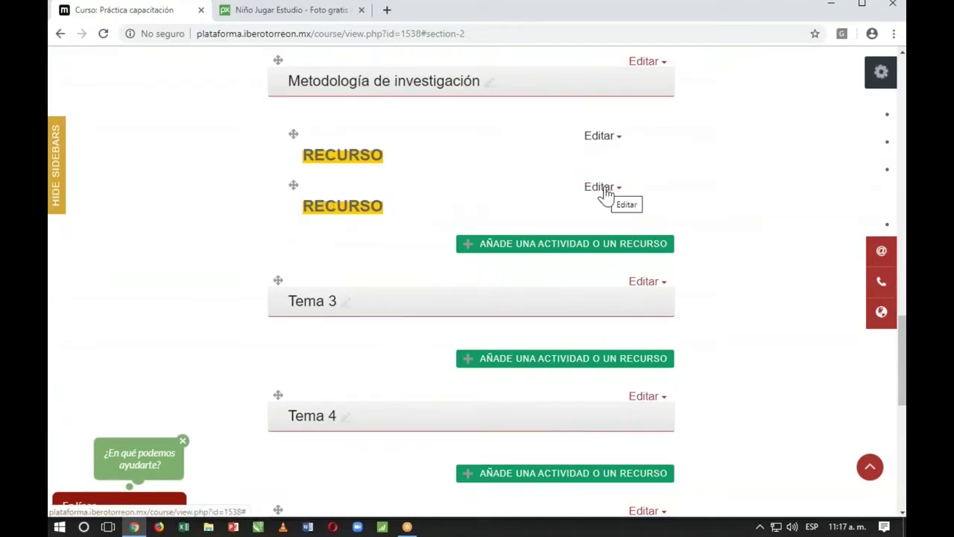
Step: Change the duplicated label's text to "ACTIVIDADES" and save it back to the course
{"action": "left_click", "coordinate": [606, 190]}
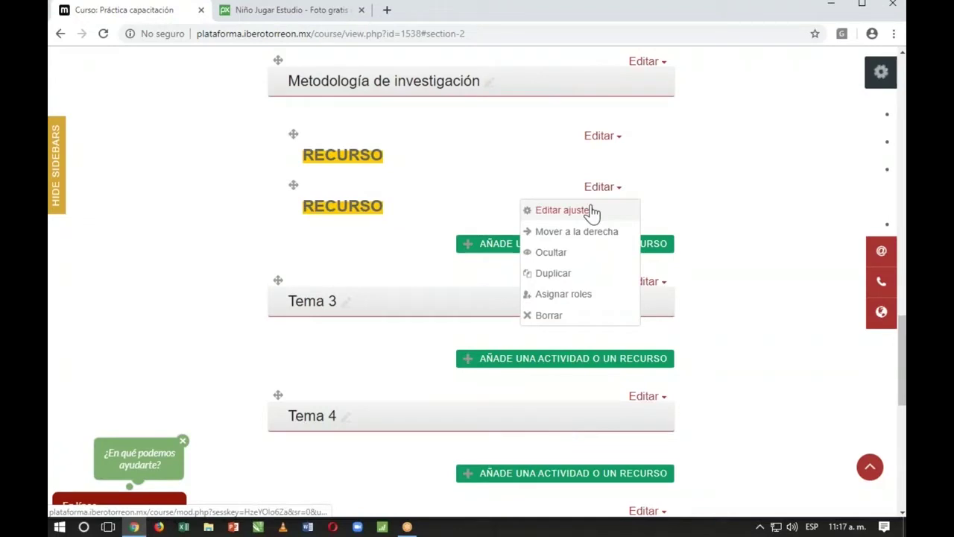
{"action": "left_click", "coordinate": [590, 211]}
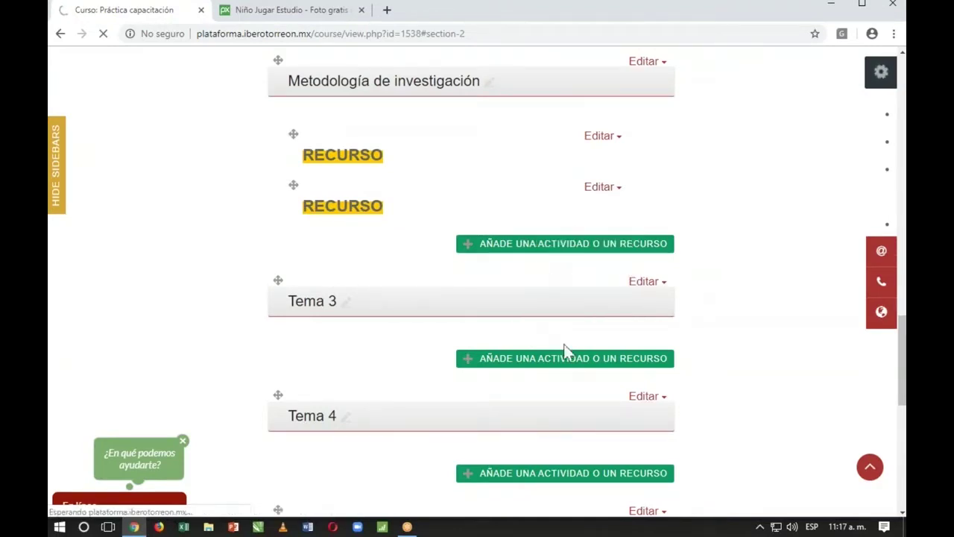
{"action": "scroll", "coordinate": [596, 358], "scroll_direction": "down", "scroll_amount": 6}
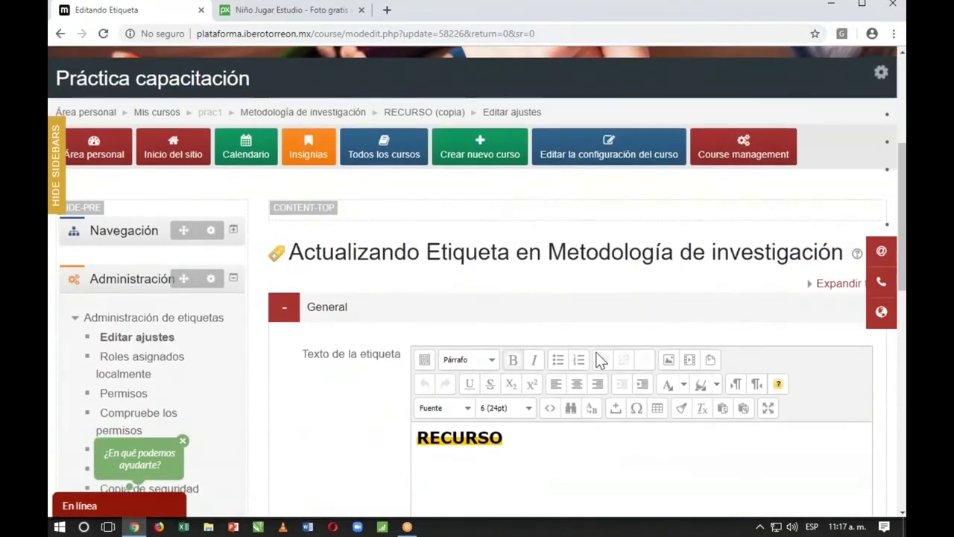
{"action": "left_click_drag", "start_coordinate": [507, 238], "coordinate": [417, 240]}
{"action": "type", "text": "ACTIVIDADES"}
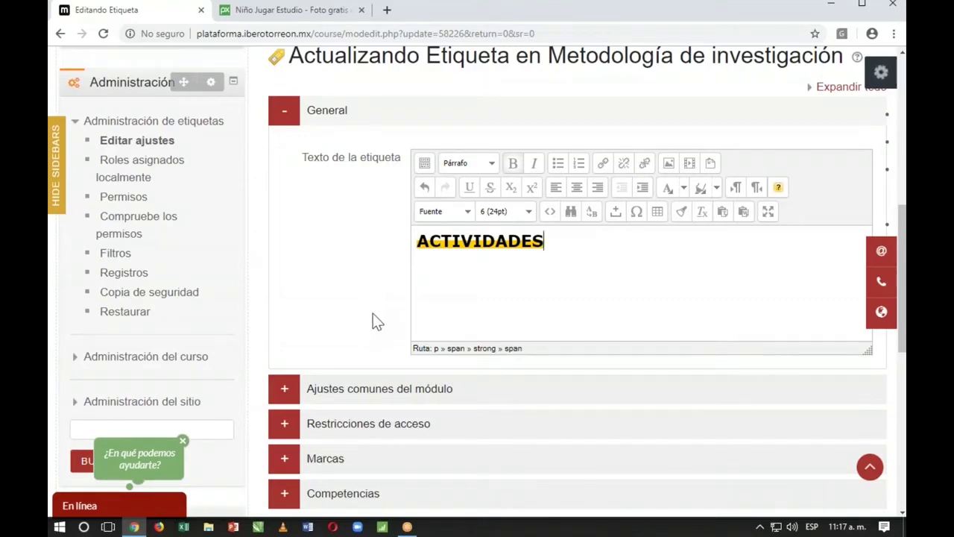
{"action": "scroll", "coordinate": [372, 319], "scroll_direction": "down", "scroll_amount": 3}
{"action": "scroll", "coordinate": [403, 373], "scroll_direction": "up", "scroll_amount": 2}
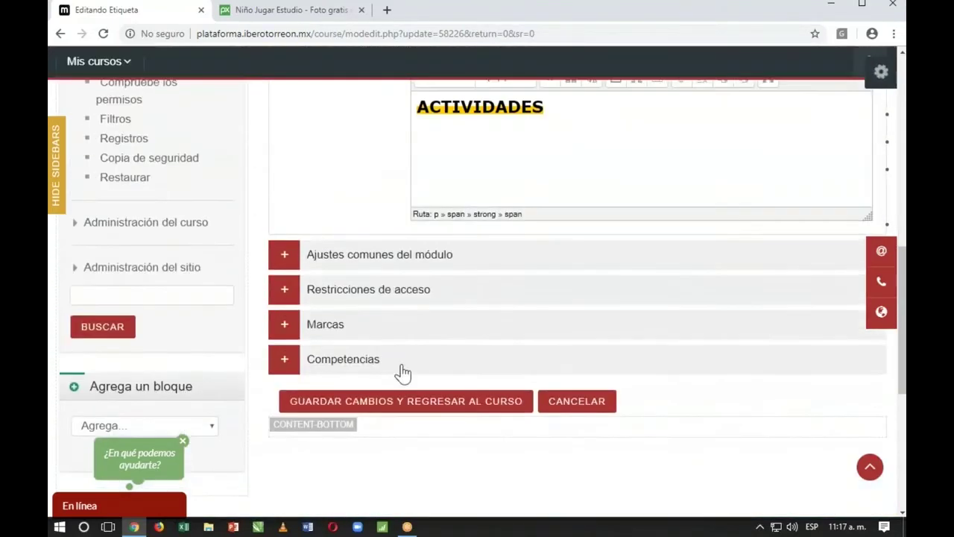
{"action": "left_click", "coordinate": [437, 405]}
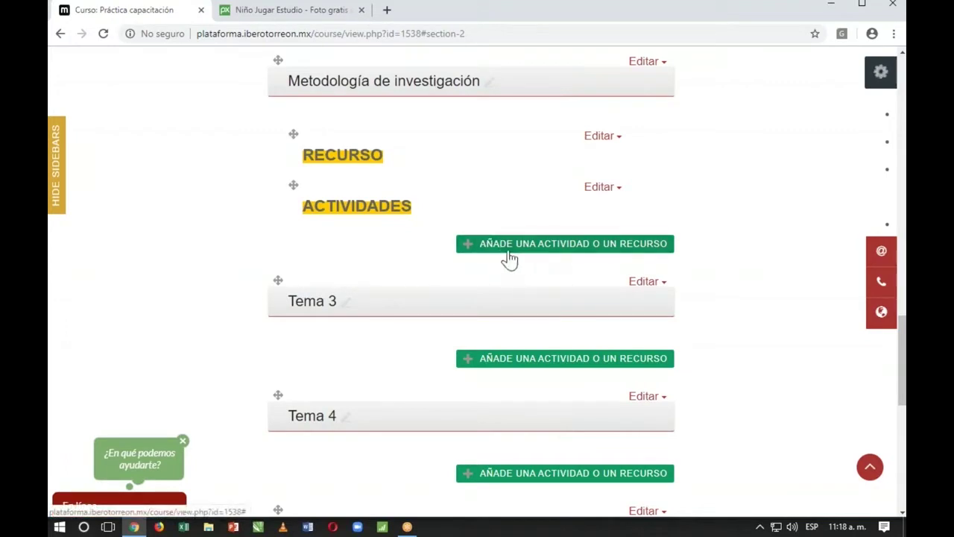
Step: Add a URL resource to the Metodología de investigación section and bring up its name field
{"action": "left_click", "coordinate": [531, 252]}
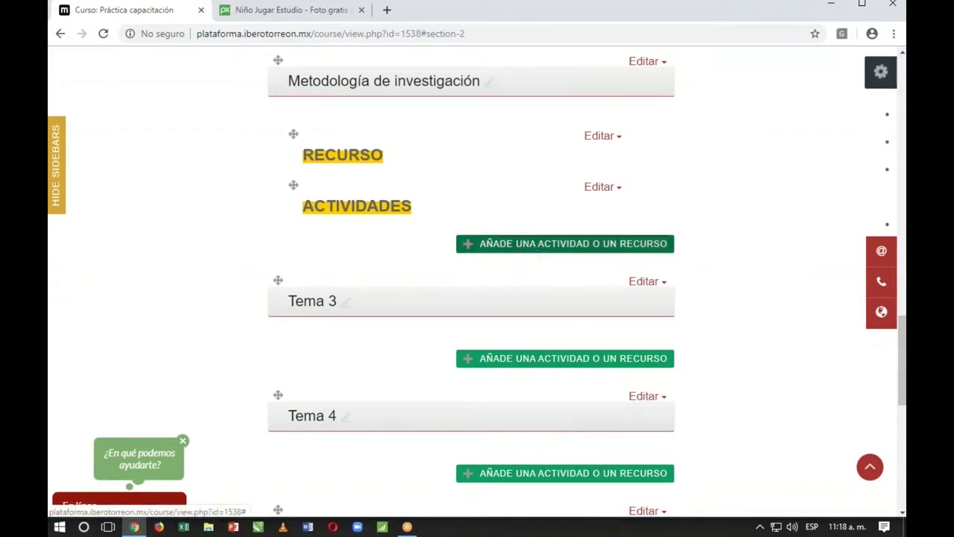
{"action": "left_click_drag", "start_coordinate": [484, 144], "coordinate": [492, 117]}
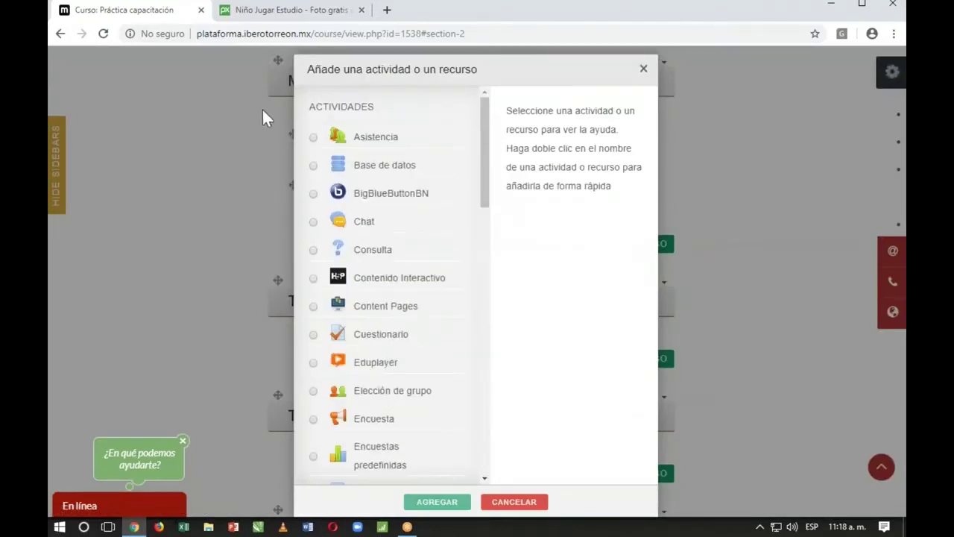
{"action": "left_click_drag", "start_coordinate": [491, 123], "coordinate": [473, 410]}
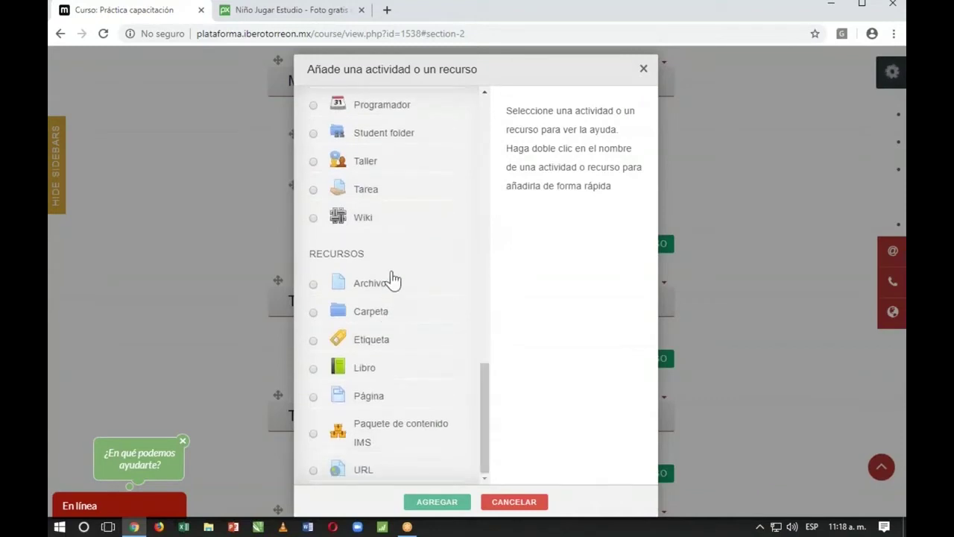
{"action": "left_click", "coordinate": [312, 471]}
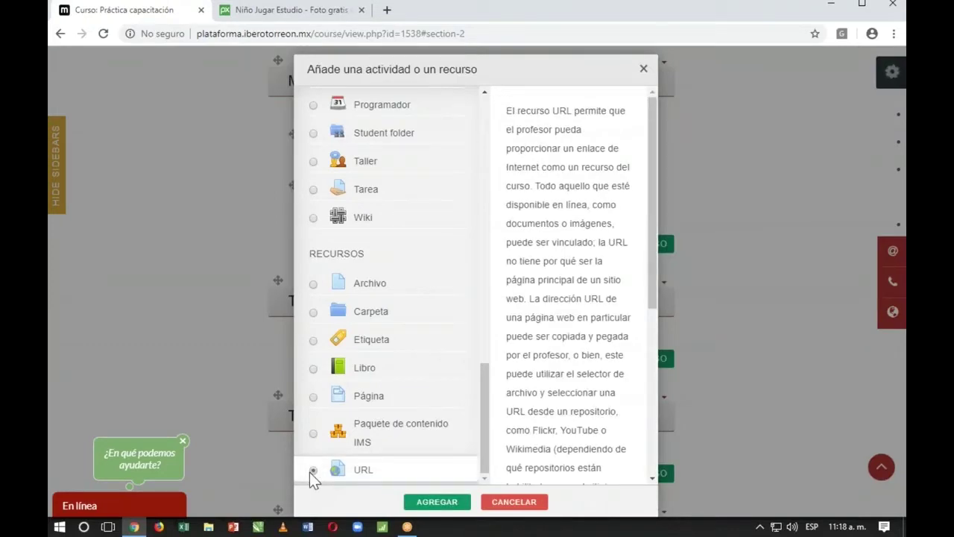
{"action": "left_click", "coordinate": [213, 33]}
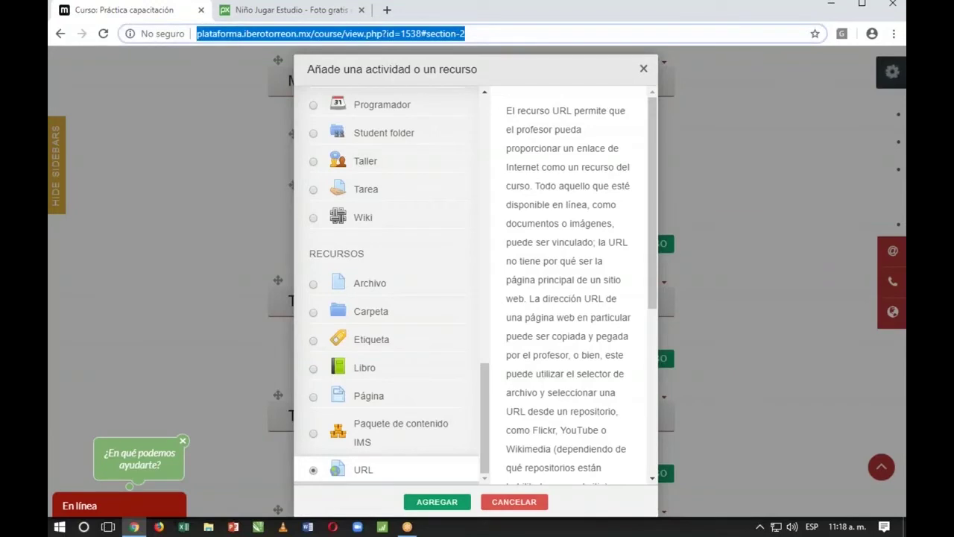
{"action": "left_click", "coordinate": [372, 469]}
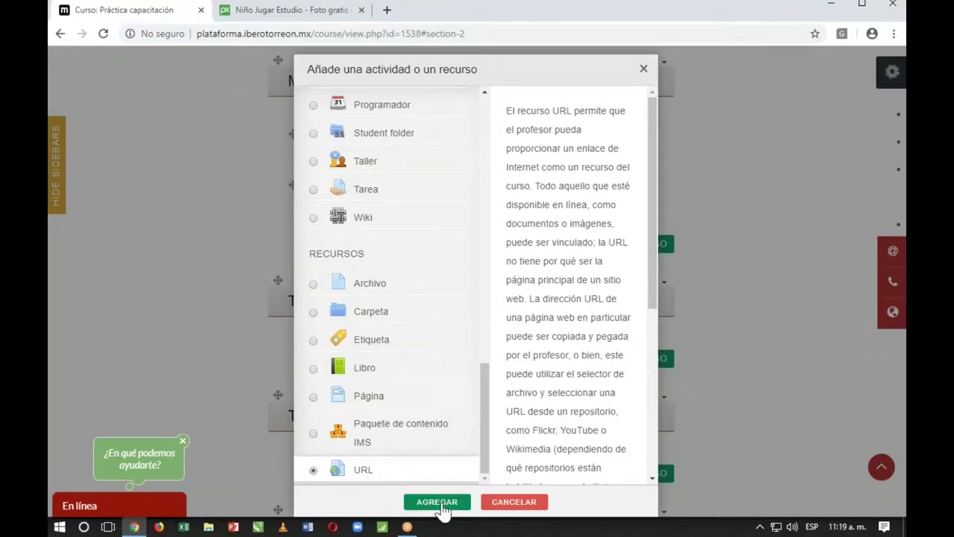
{"action": "left_click", "coordinate": [440, 503]}
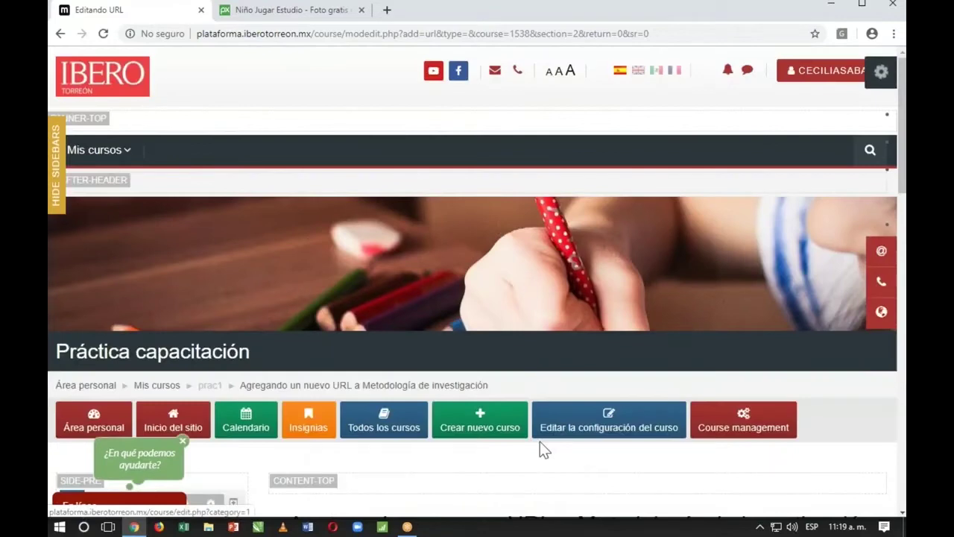
{"action": "scroll", "coordinate": [542, 448], "scroll_direction": "down", "scroll_amount": 5}
{"action": "scroll", "coordinate": [507, 298], "scroll_direction": "down", "scroll_amount": 2}
{"action": "left_click", "coordinate": [444, 187]}
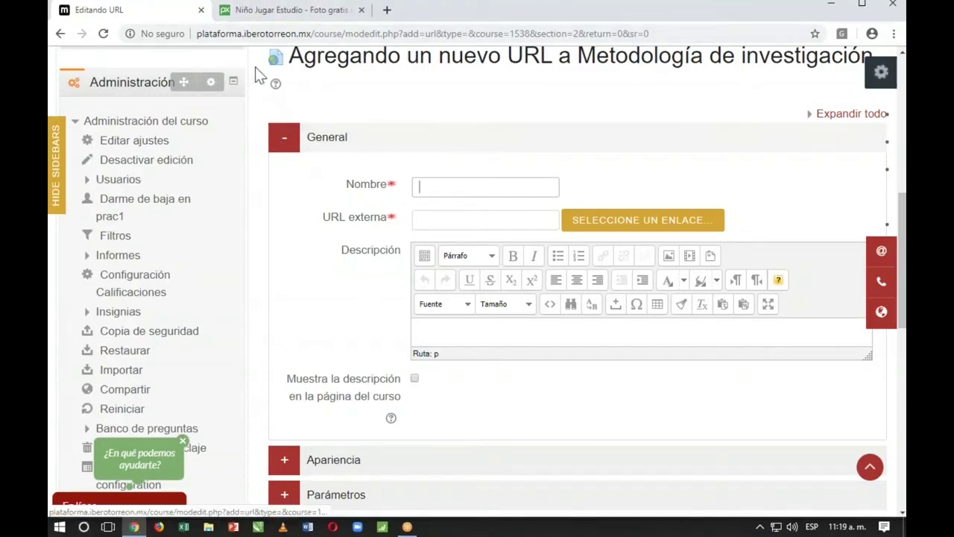
Step: Switch to the Pixabay browser tab, load YouTube there, and open the video "¿Qué es el Apego Inseguro?"
{"action": "left_click", "coordinate": [245, 16]}
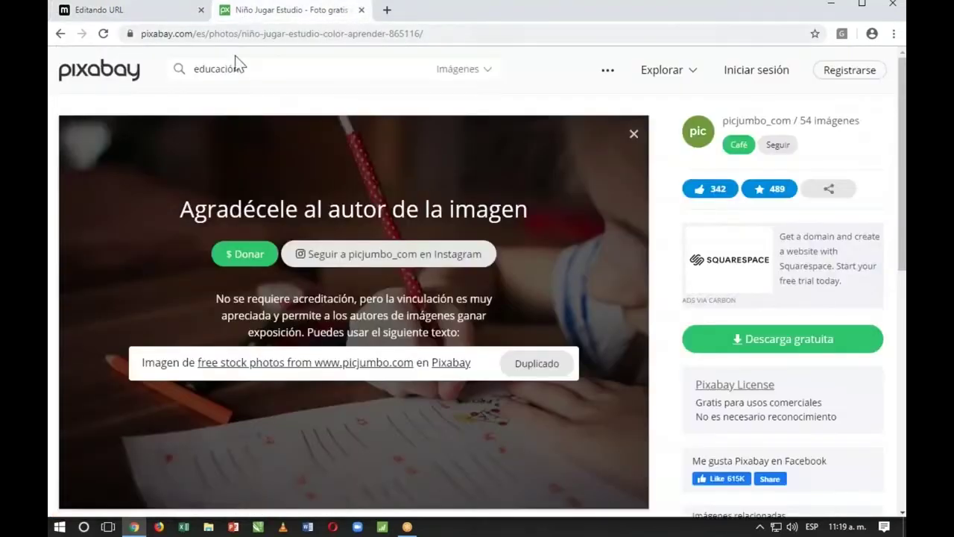
{"action": "left_click", "coordinate": [236, 37]}
{"action": "type", "text": "YOU"}
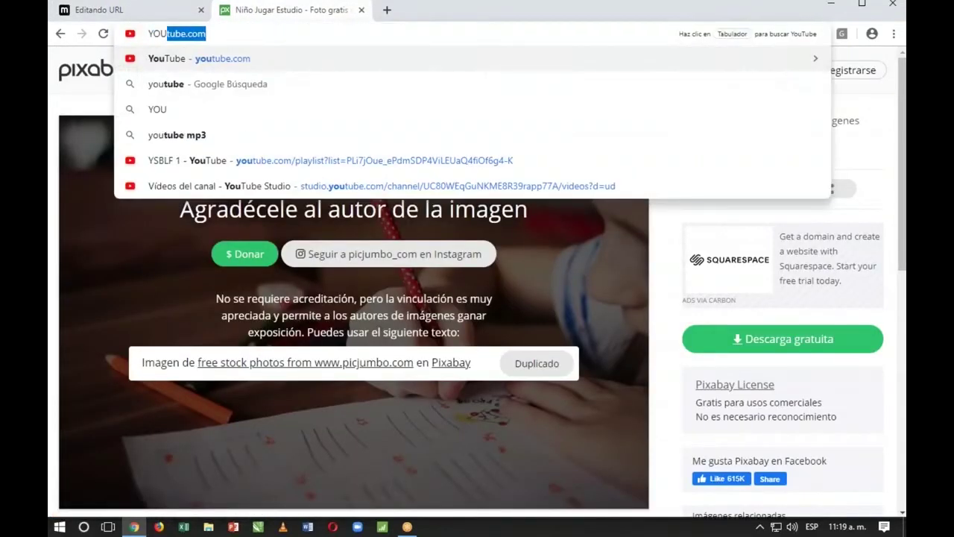
{"action": "type", "text": "tube"}
{"action": "key", "text": "Return"}
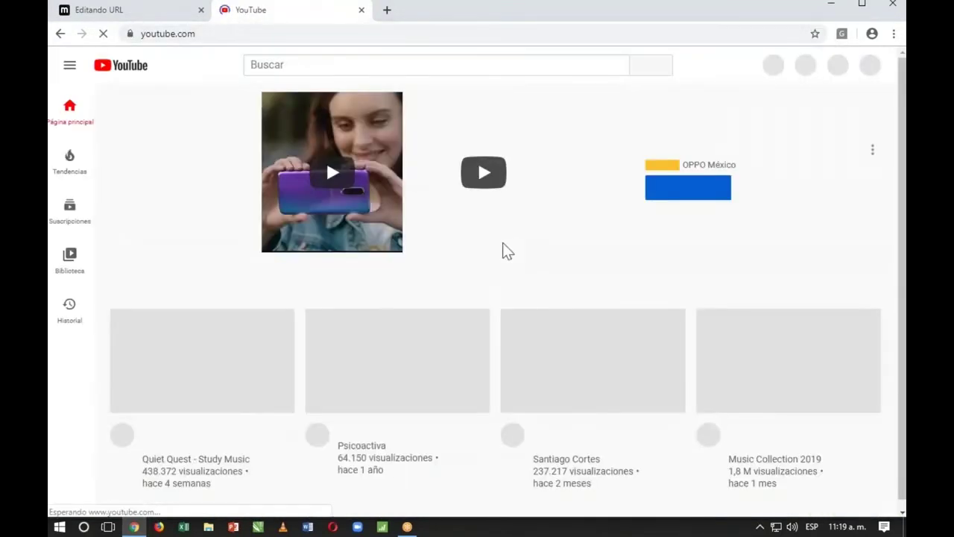
{"action": "scroll", "coordinate": [438, 323], "scroll_direction": "down", "scroll_amount": 3}
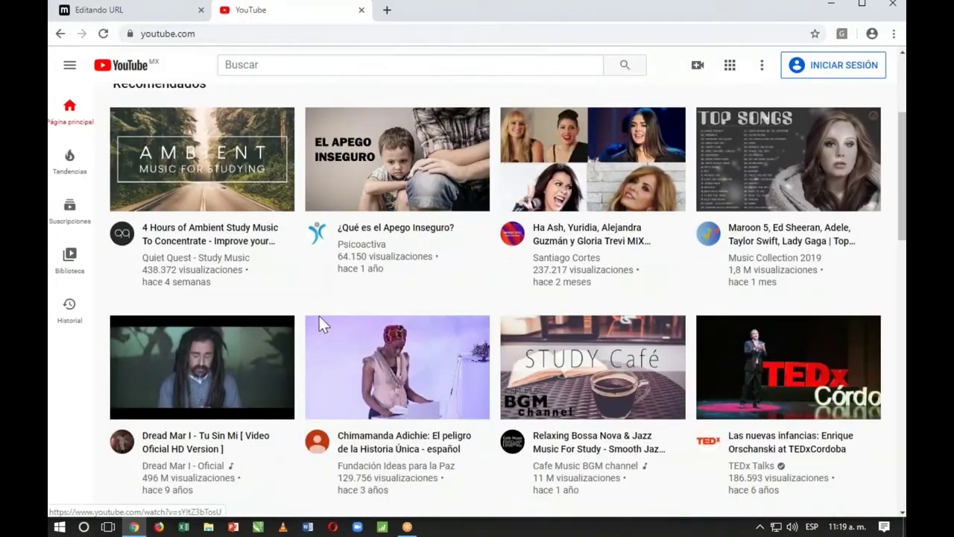
{"action": "left_click", "coordinate": [387, 173]}
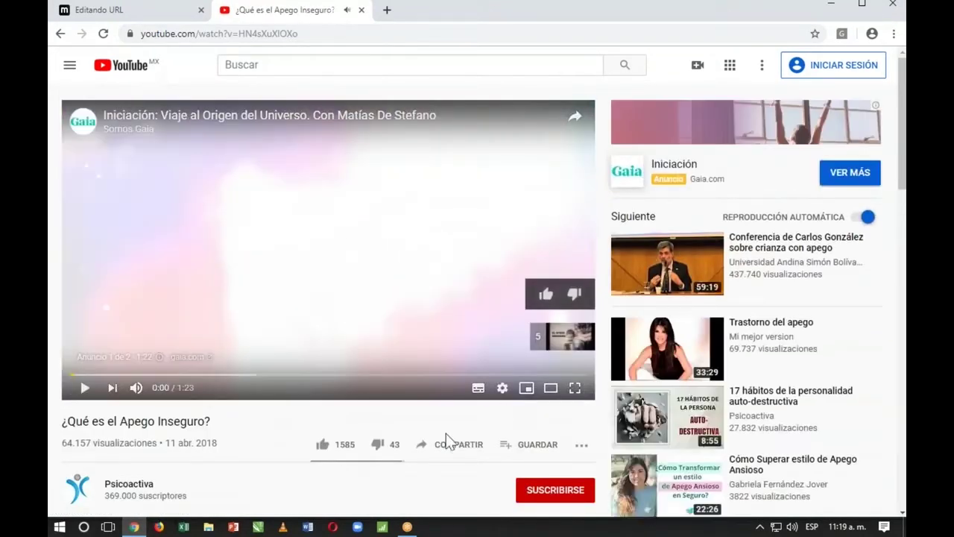
Step: Copy the YouTube video's short share link
{"action": "left_click", "coordinate": [304, 33]}
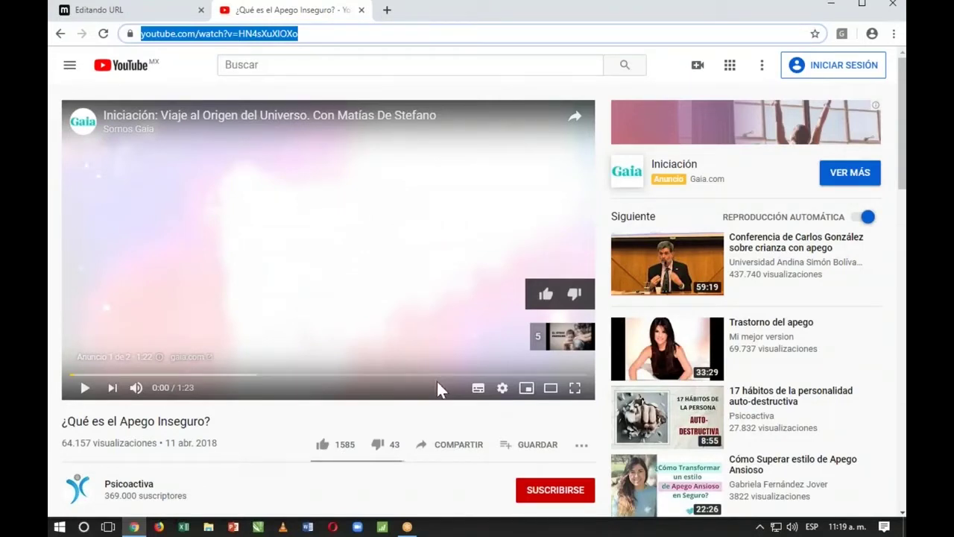
{"action": "left_click", "coordinate": [459, 447]}
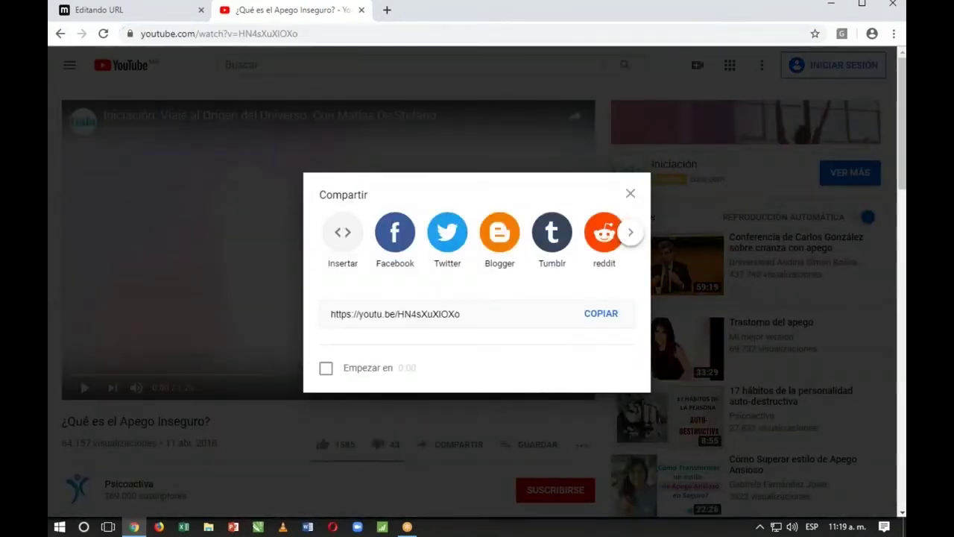
{"action": "left_click_drag", "start_coordinate": [467, 315], "coordinate": [351, 320]}
{"action": "left_click", "coordinate": [327, 318]}
{"action": "left_click", "coordinate": [328, 319]}
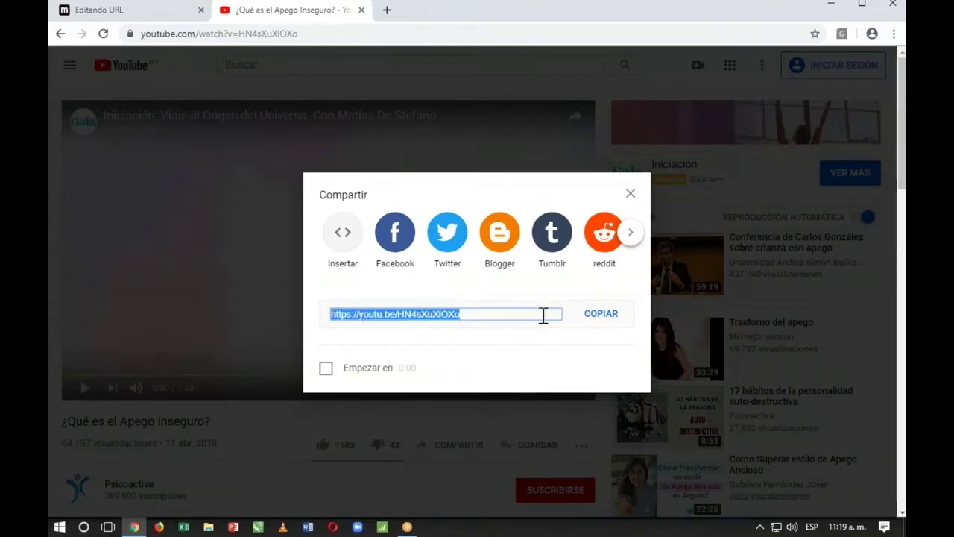
{"action": "left_click", "coordinate": [602, 317]}
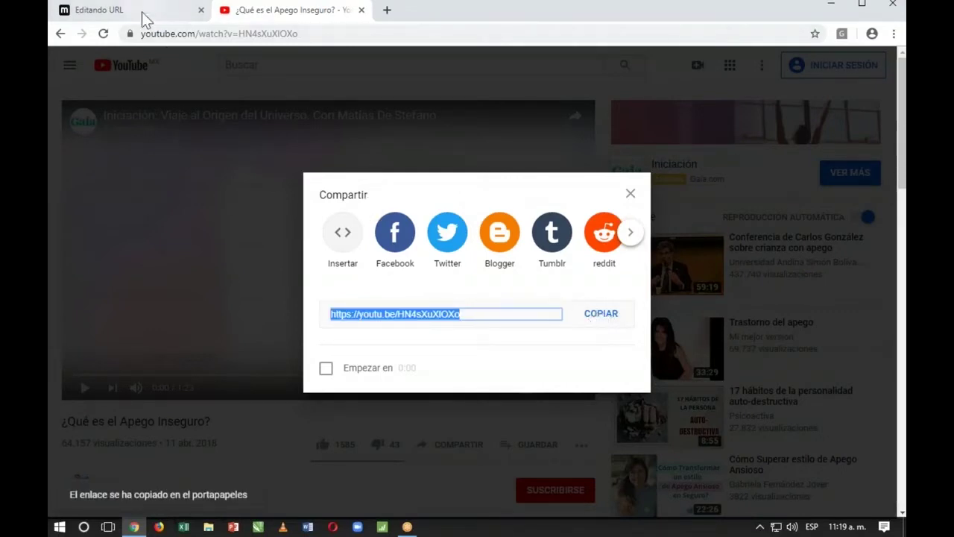
{"action": "left_click", "coordinate": [141, 12]}
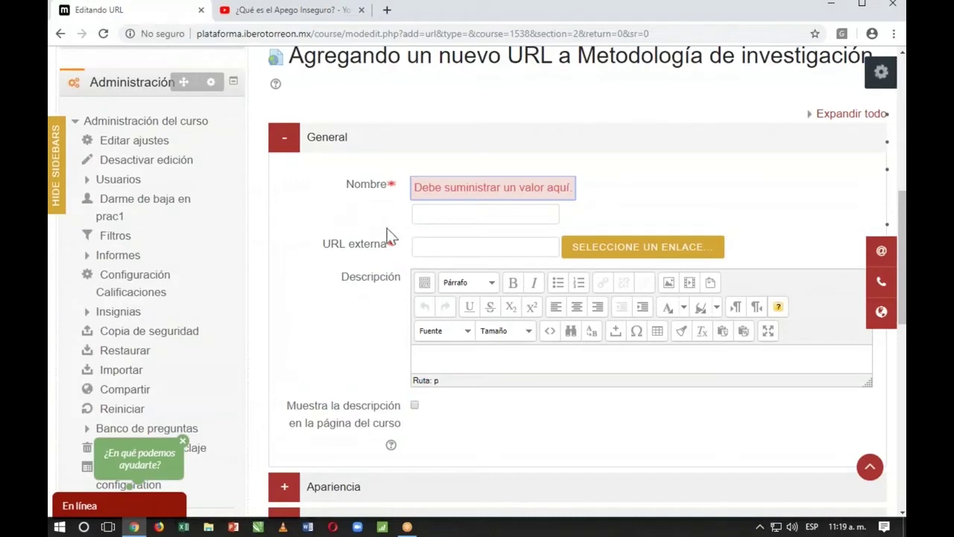
{"action": "left_click", "coordinate": [440, 246]}
{"action": "type", "text": "https://youtu.be/HN4sXuXlOXo"}
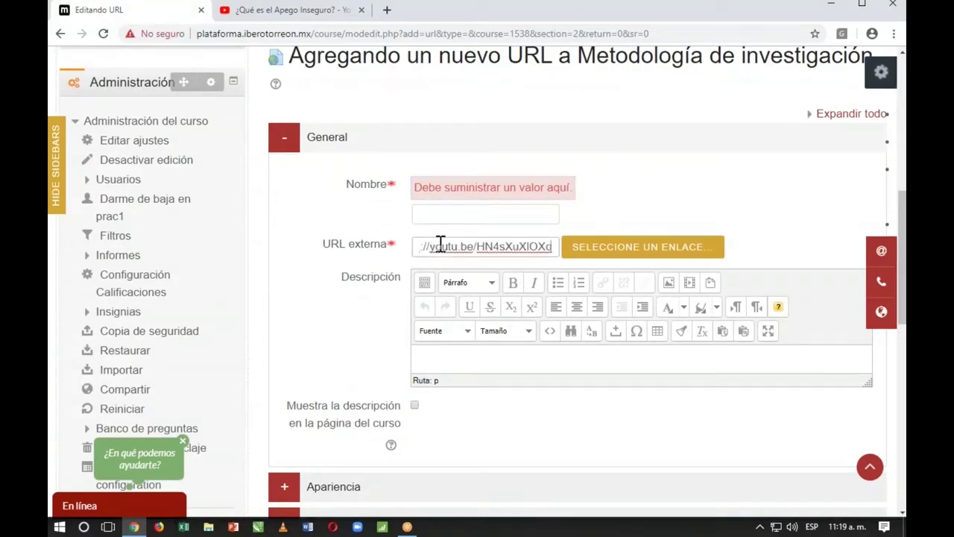
Step: Copy the video title "¿Qué es el Apego Inseguro?" from YouTube and paste it as the URL resource's name
{"action": "left_click", "coordinate": [441, 214]}
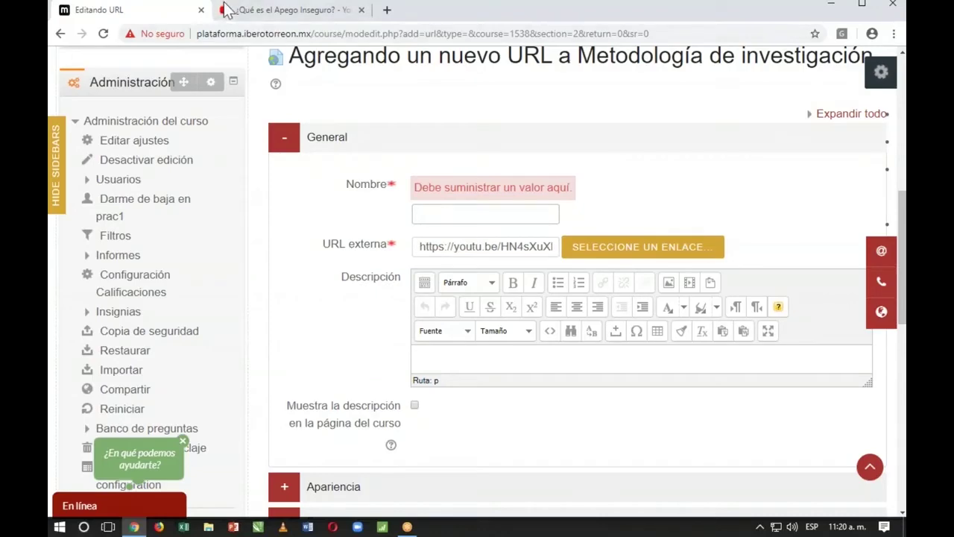
{"action": "left_click", "coordinate": [232, 17]}
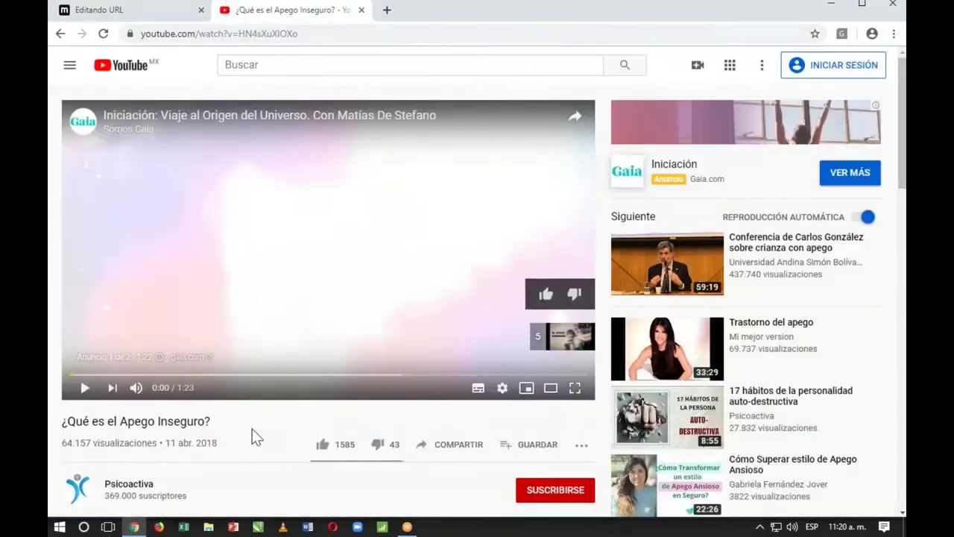
{"action": "left_click_drag", "start_coordinate": [224, 422], "coordinate": [63, 421]}
{"action": "key", "text": "ctrl+c"}
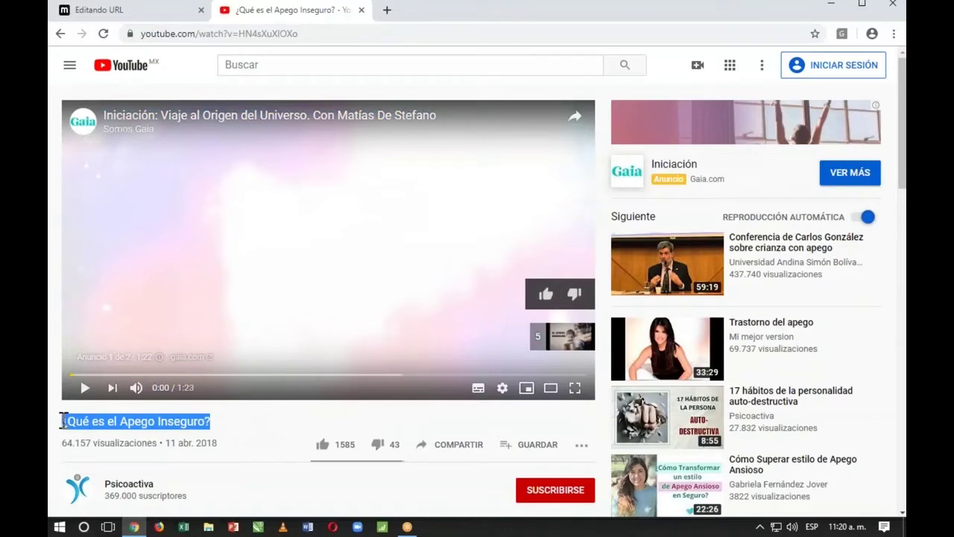
{"action": "left_click", "coordinate": [80, 10]}
{"action": "key", "text": "ctrl+v"}
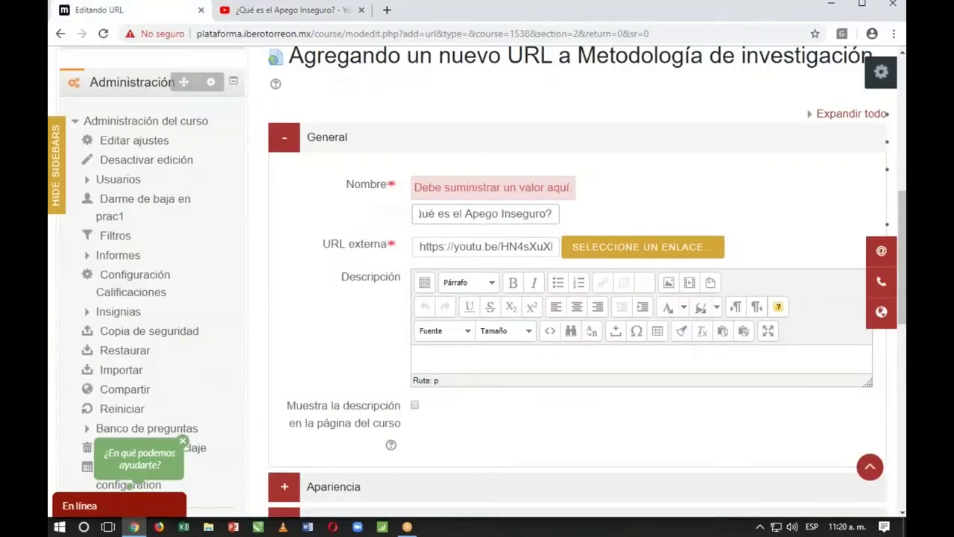
Step: Replace the URL resource's name with VIDEO DE LA CLASE 1
{"action": "left_click_drag", "start_coordinate": [554, 213], "coordinate": [393, 214]}
{"action": "key", "text": "BackSpace"}
{"action": "type", "text": "vID"}
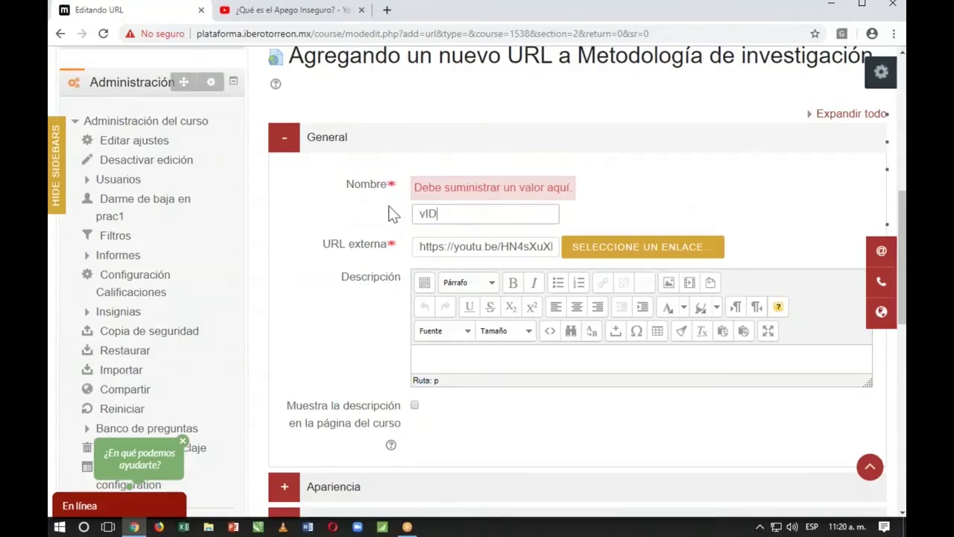
{"action": "type", "text": "EO DE LA CLASE 1"}
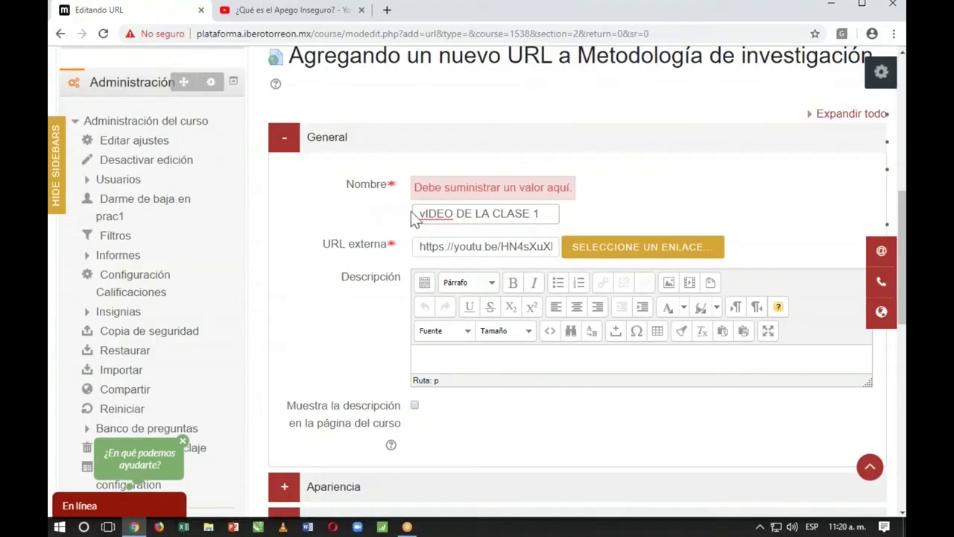
{"action": "left_click", "coordinate": [424, 214]}
{"action": "key", "text": "BackSpace"}
{"action": "type", "text": "V"}
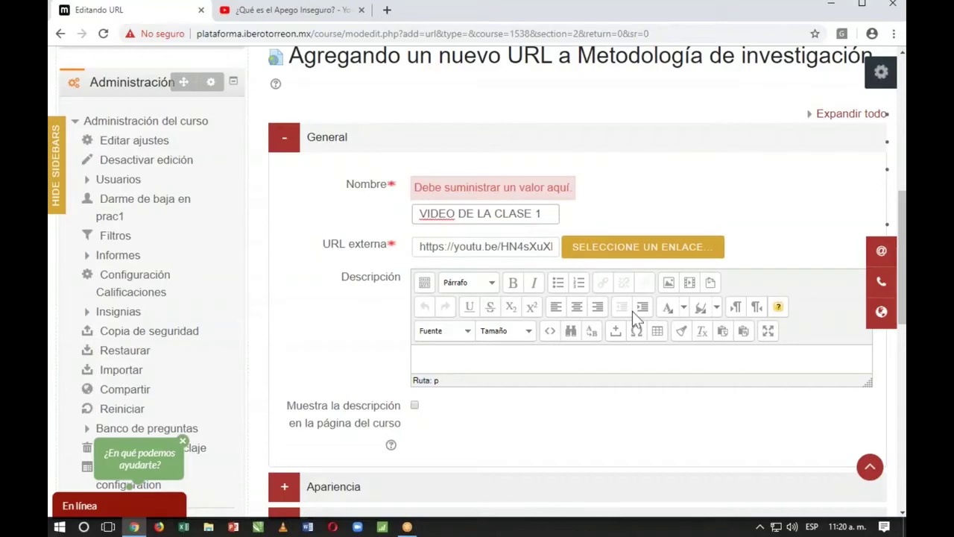
Step: Expand the URL resource's Apariencia settings and choose Nueva ventana as its display mode
{"action": "scroll", "coordinate": [599, 347], "scroll_direction": "down", "scroll_amount": 2}
{"action": "scroll", "coordinate": [578, 283], "scroll_direction": "up", "scroll_amount": 2}
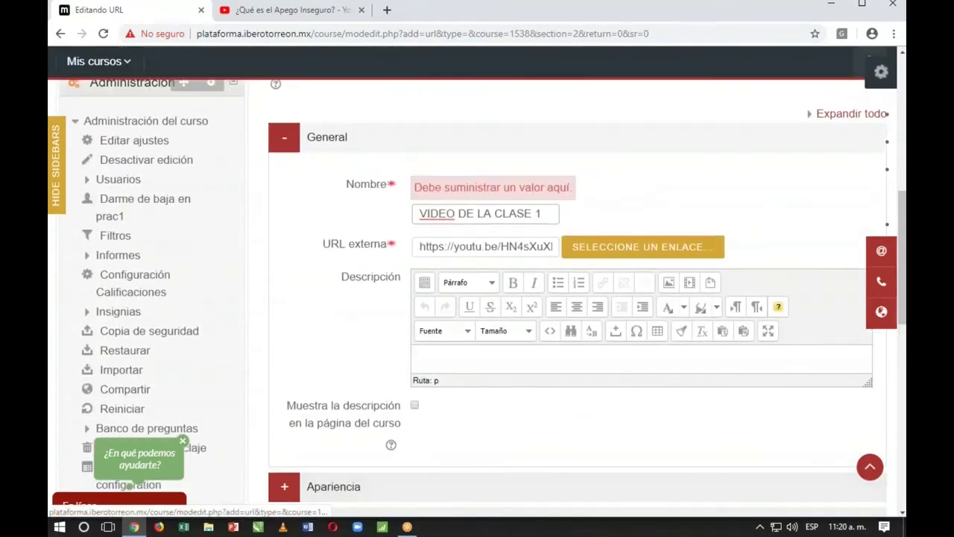
{"action": "scroll", "coordinate": [578, 307], "scroll_direction": "down", "scroll_amount": 2}
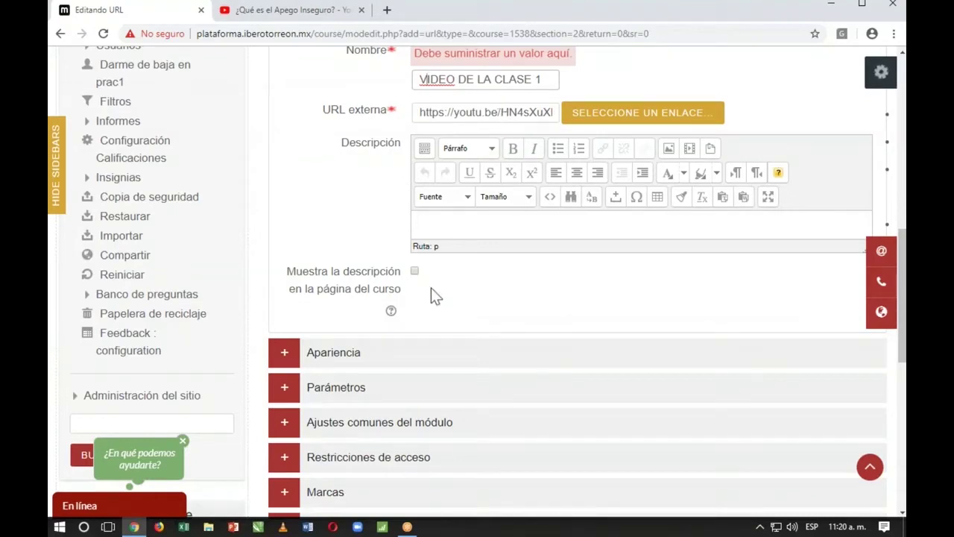
{"action": "left_click", "coordinate": [355, 373]}
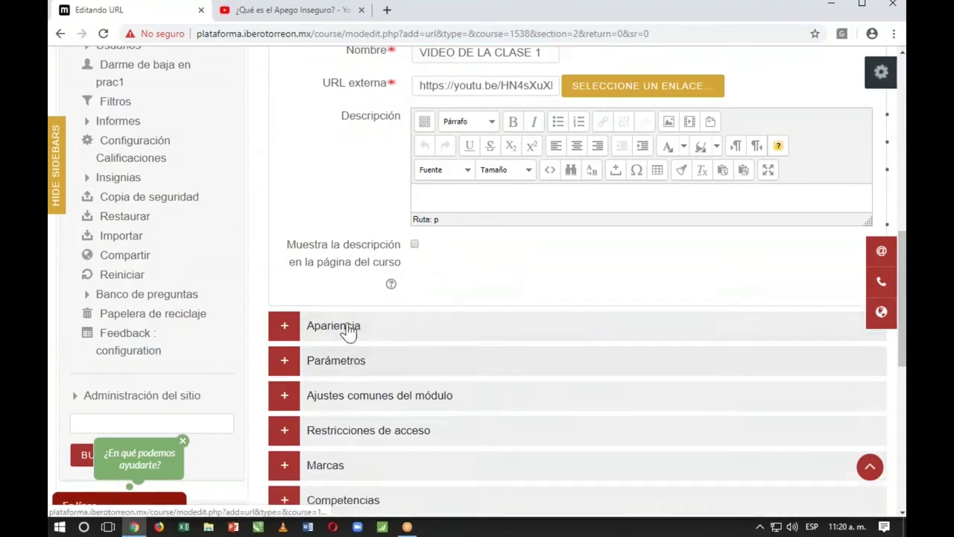
{"action": "left_click", "coordinate": [347, 329]}
{"action": "scroll", "coordinate": [641, 365], "scroll_direction": "down", "scroll_amount": 2}
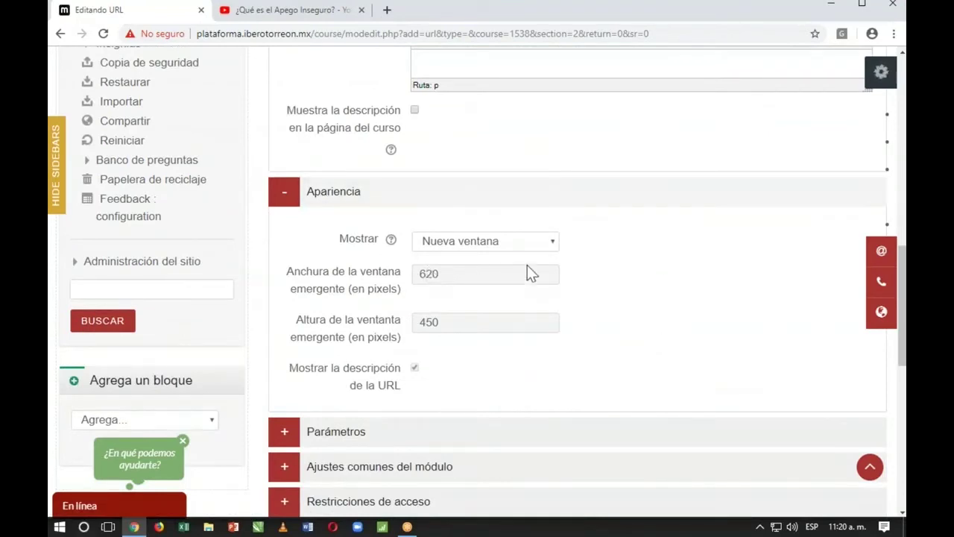
{"action": "left_click", "coordinate": [440, 242]}
{"action": "left_click", "coordinate": [438, 242]}
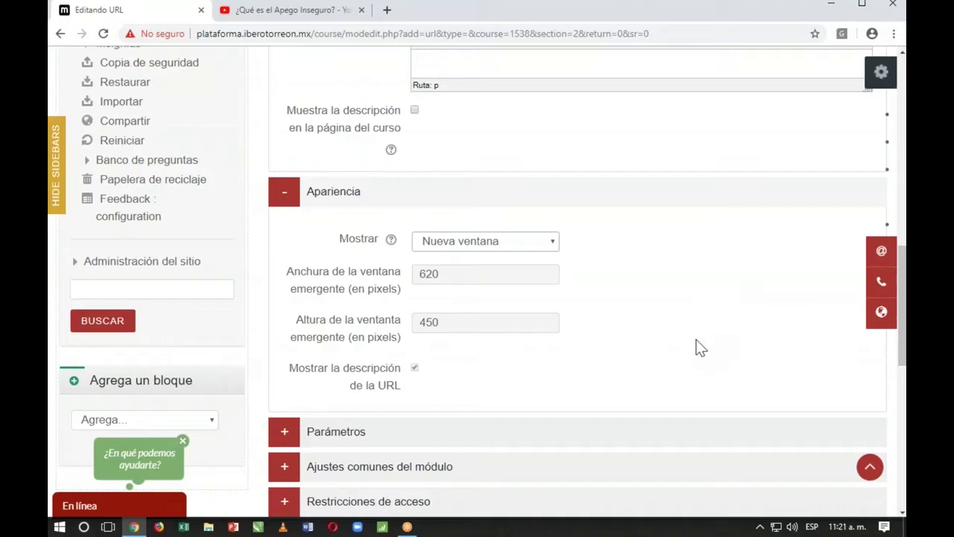
Step: Save the URL resource, return to the course, and move VIDEO DE LA CLASE 1 between the RECURSO and ACTIVIDADES labels
{"action": "scroll", "coordinate": [701, 348], "scroll_direction": "down", "scroll_amount": 3}
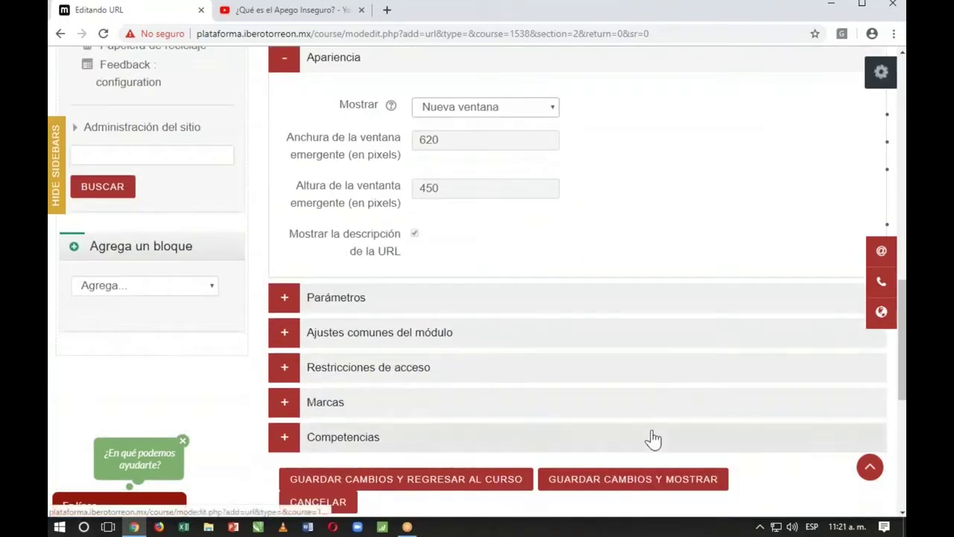
{"action": "scroll", "coordinate": [656, 441], "scroll_direction": "down", "scroll_amount": 3}
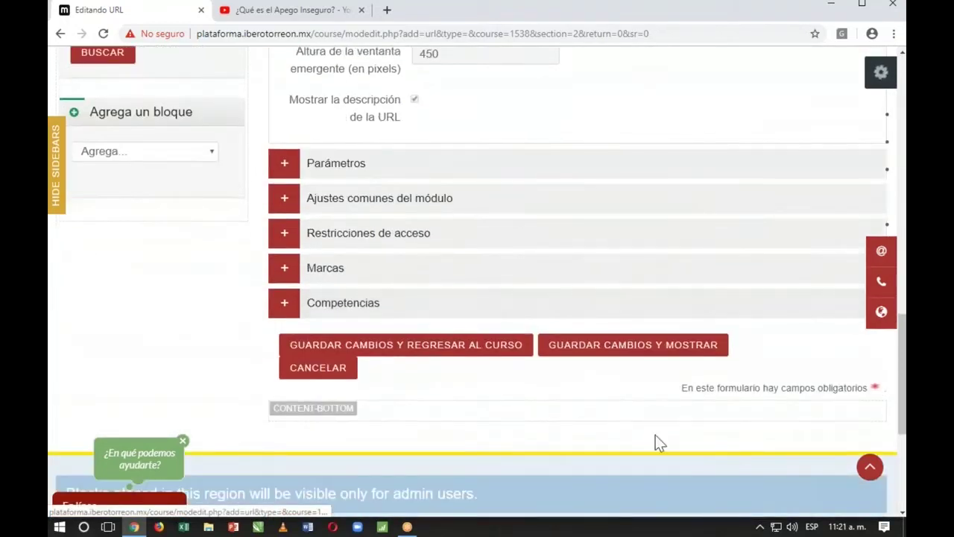
{"action": "left_click", "coordinate": [481, 354]}
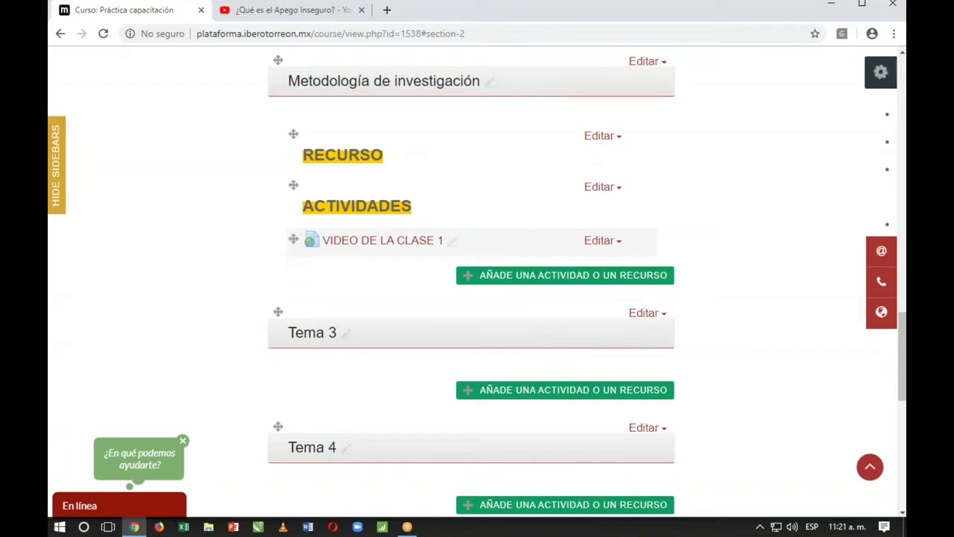
{"action": "left_click_drag", "start_coordinate": [293, 239], "coordinate": [292, 204]}
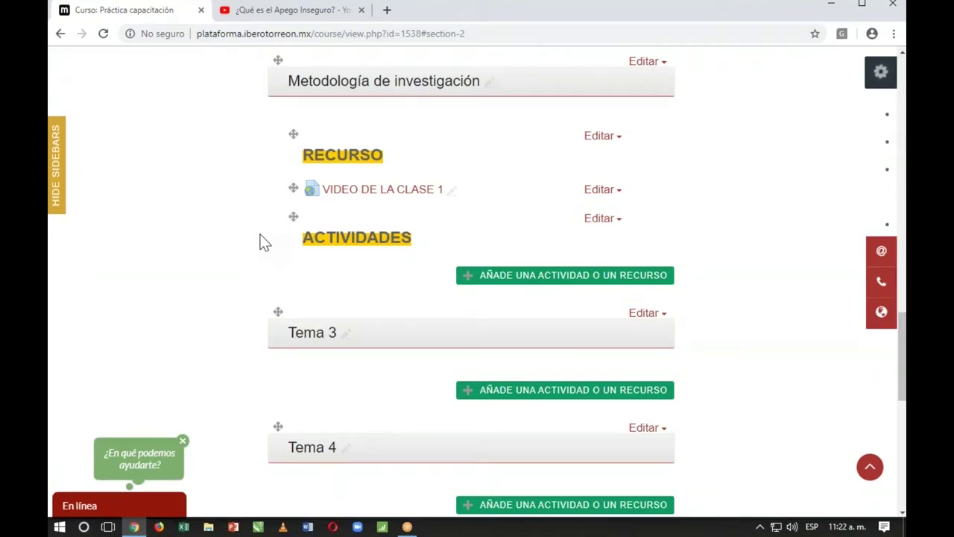
Step: Add a Página resource to the Metodología de investigación section after reading through its help description
{"action": "left_click", "coordinate": [477, 287]}
{"action": "left_click_drag", "start_coordinate": [483, 208], "coordinate": [478, 472]}
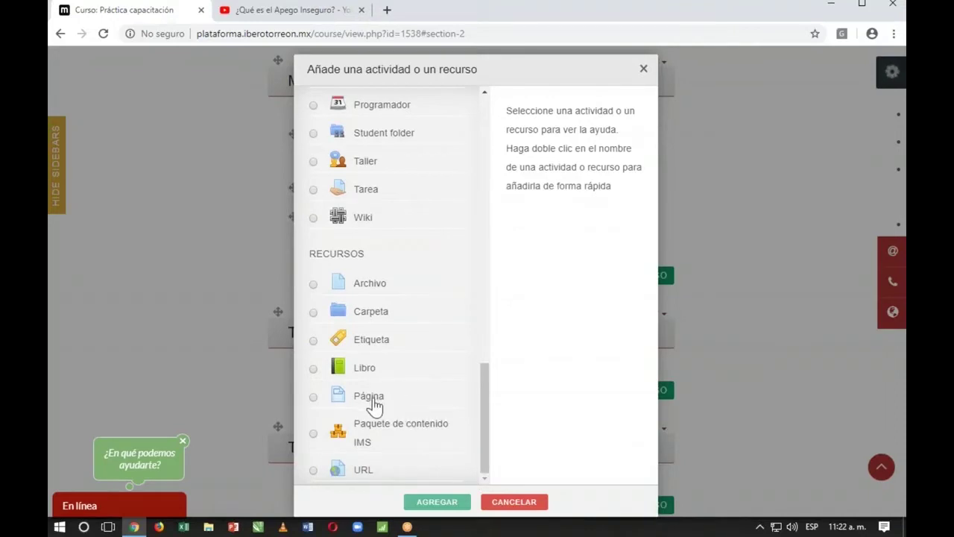
{"action": "left_click", "coordinate": [314, 398]}
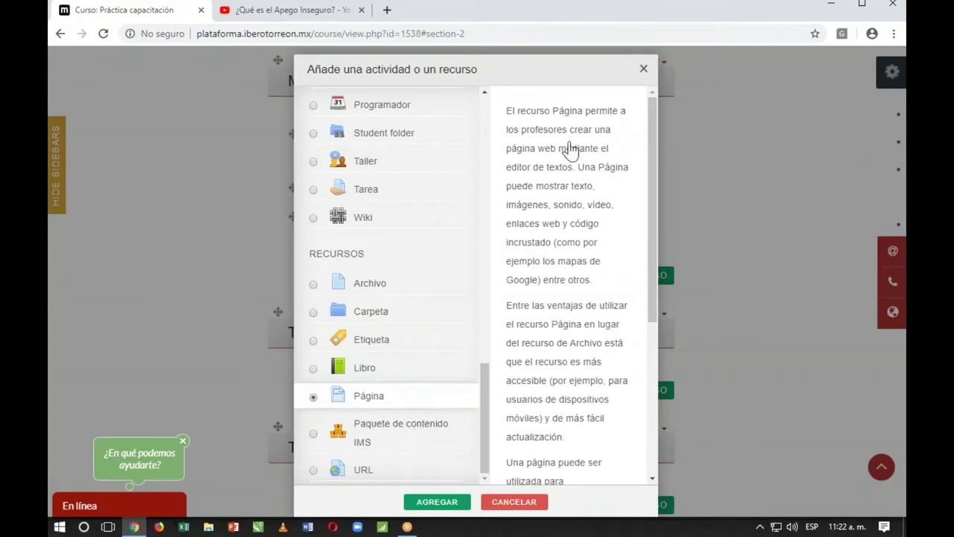
{"action": "left_click_drag", "start_coordinate": [650, 130], "coordinate": [648, 365]}
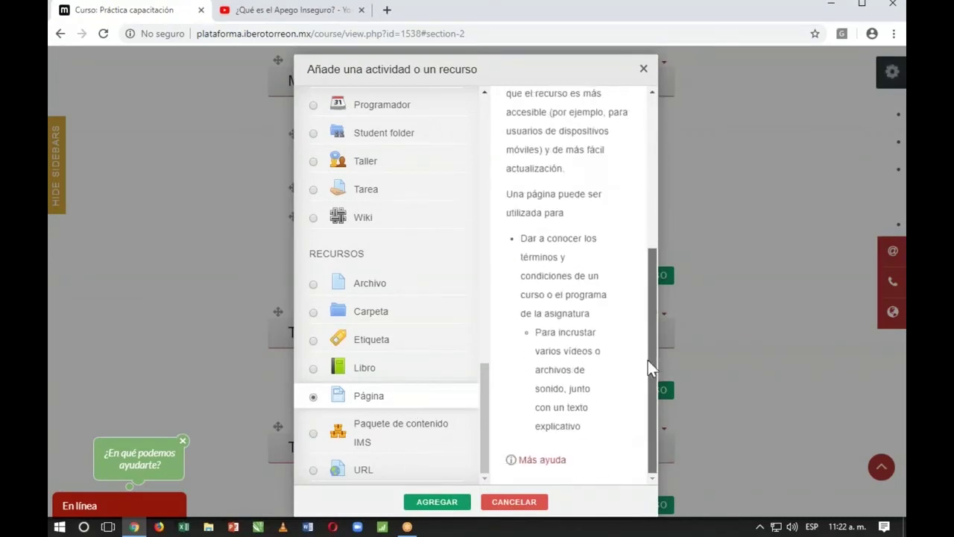
{"action": "left_click_drag", "start_coordinate": [651, 295], "coordinate": [660, 104]}
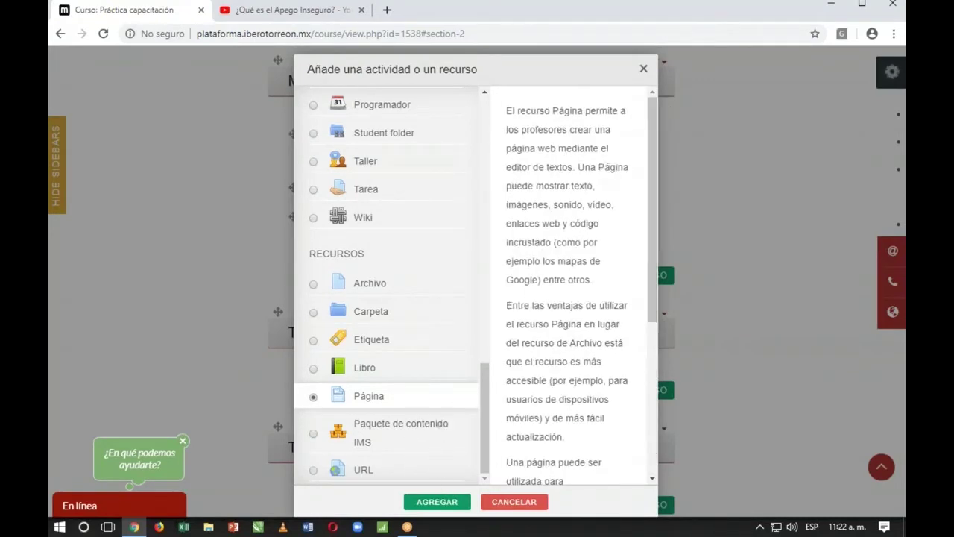
{"action": "left_click", "coordinate": [439, 503]}
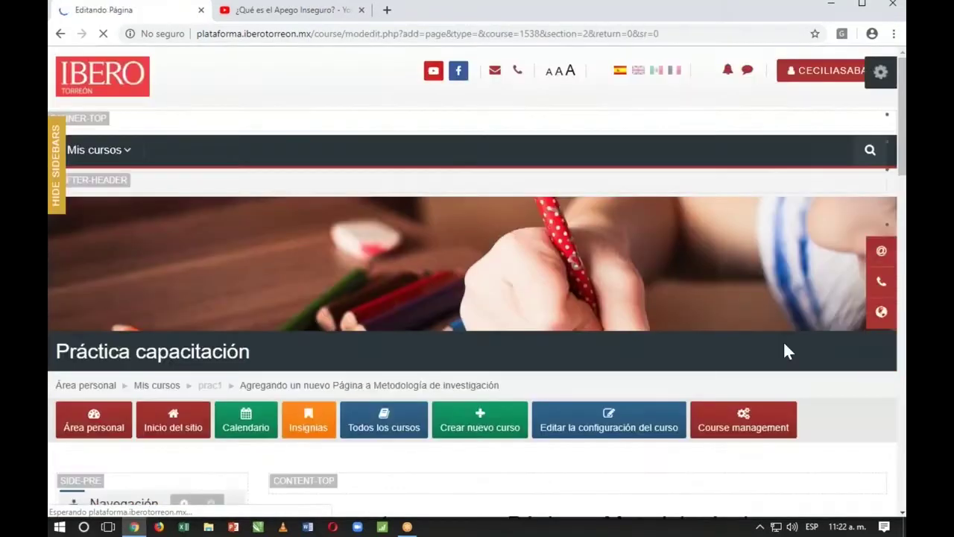
Step: Name the new page resource VIDEO 2
{"action": "scroll", "coordinate": [631, 402], "scroll_direction": "down", "scroll_amount": 1}
{"action": "scroll", "coordinate": [631, 398], "scroll_direction": "down", "scroll_amount": 2}
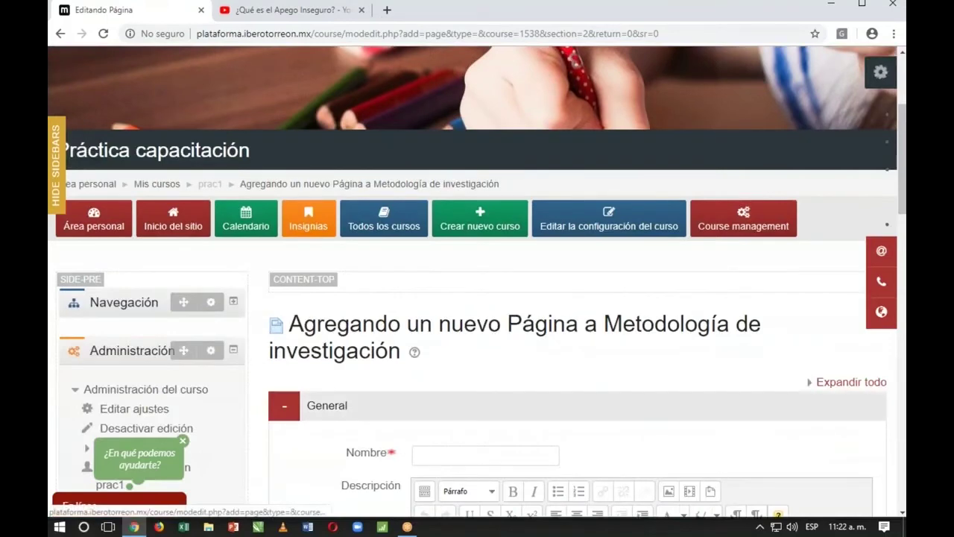
{"action": "scroll", "coordinate": [631, 398], "scroll_direction": "down", "scroll_amount": 2}
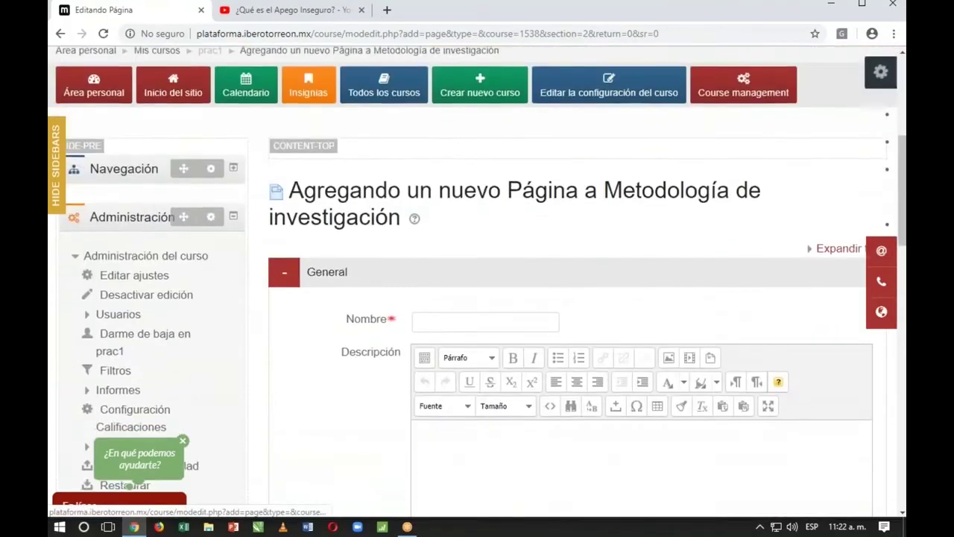
{"action": "left_click", "coordinate": [444, 319]}
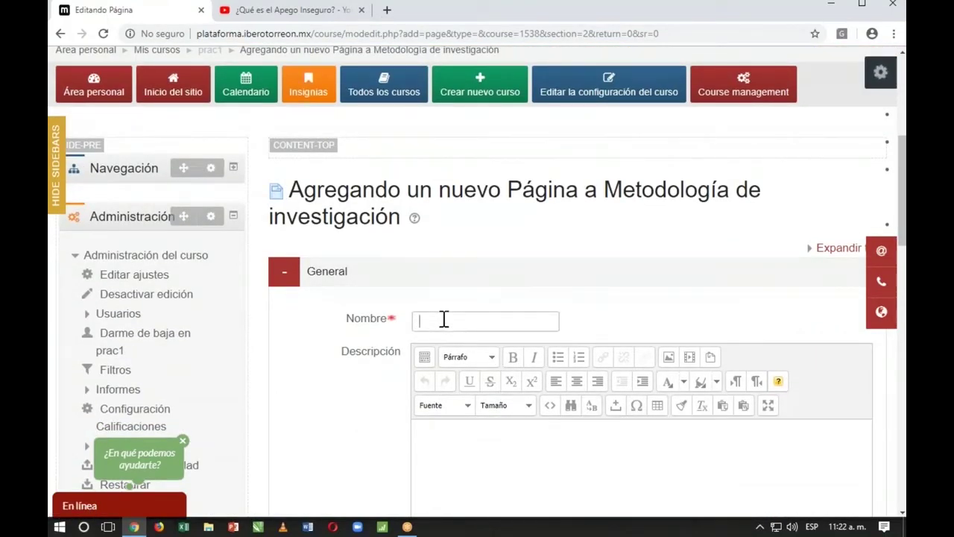
{"action": "type", "text": "VIDEO 2"}
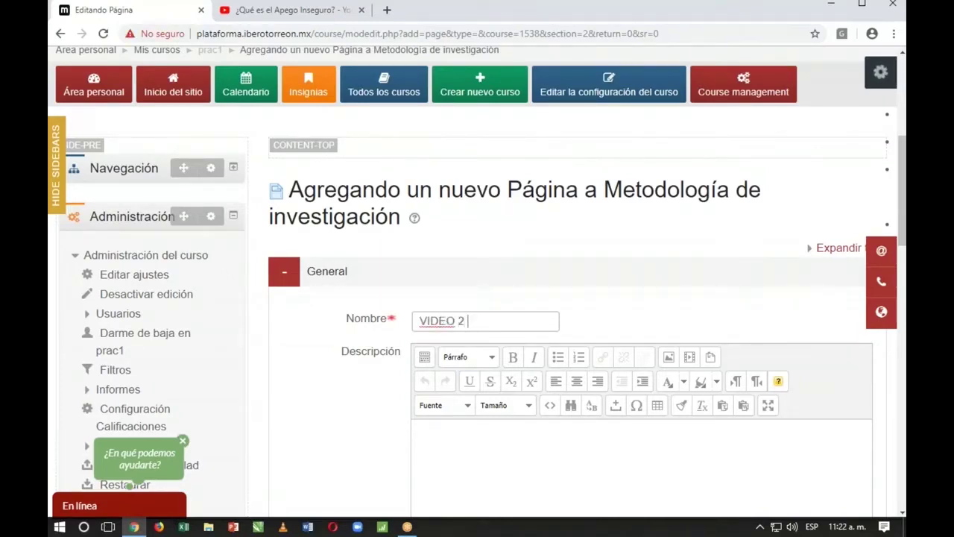
Step: Switch to the YouTube tab and copy the full iframe embed code of the video "¿Qué es el Apego Inseguro?"
{"action": "scroll", "coordinate": [576, 336], "scroll_direction": "down", "scroll_amount": 2}
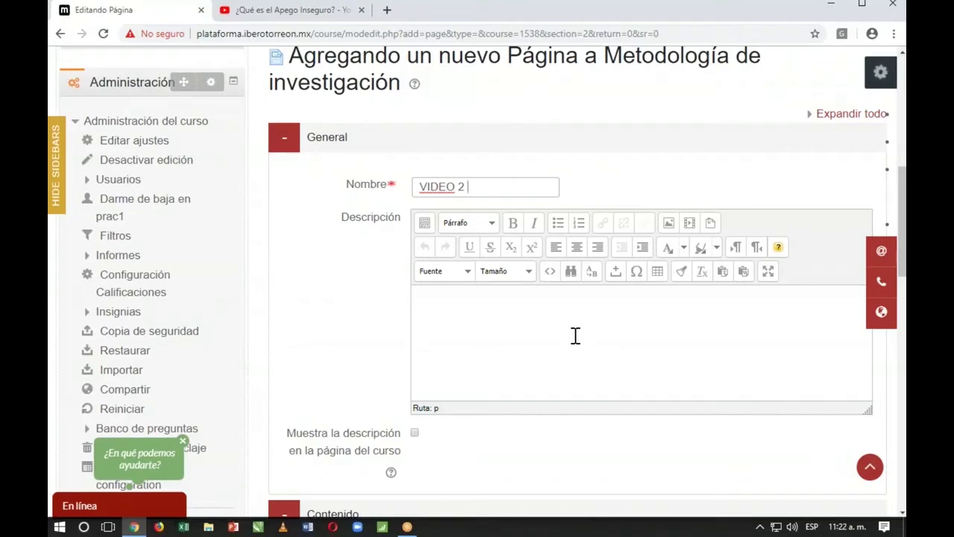
{"action": "scroll", "coordinate": [574, 335], "scroll_direction": "down", "scroll_amount": 3}
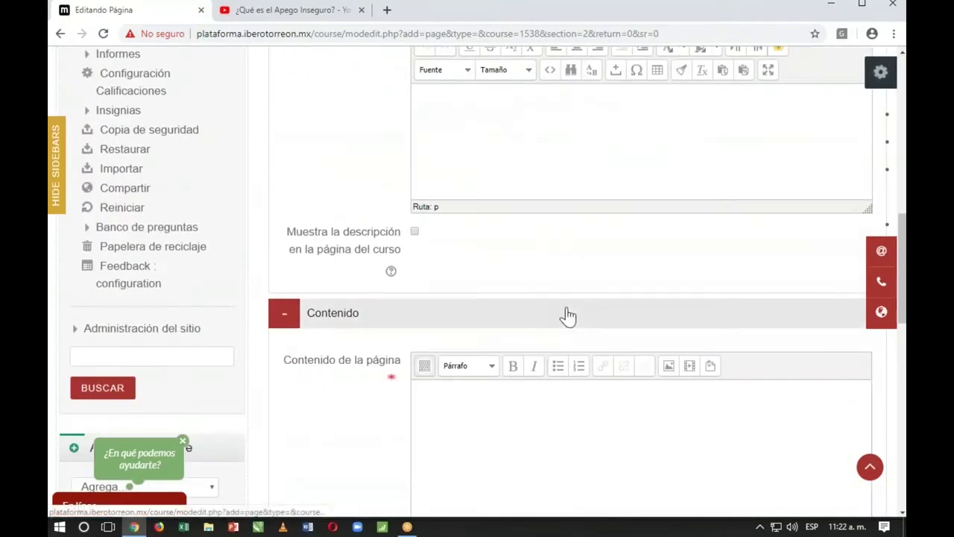
{"action": "scroll", "coordinate": [560, 331], "scroll_direction": "up", "scroll_amount": 3}
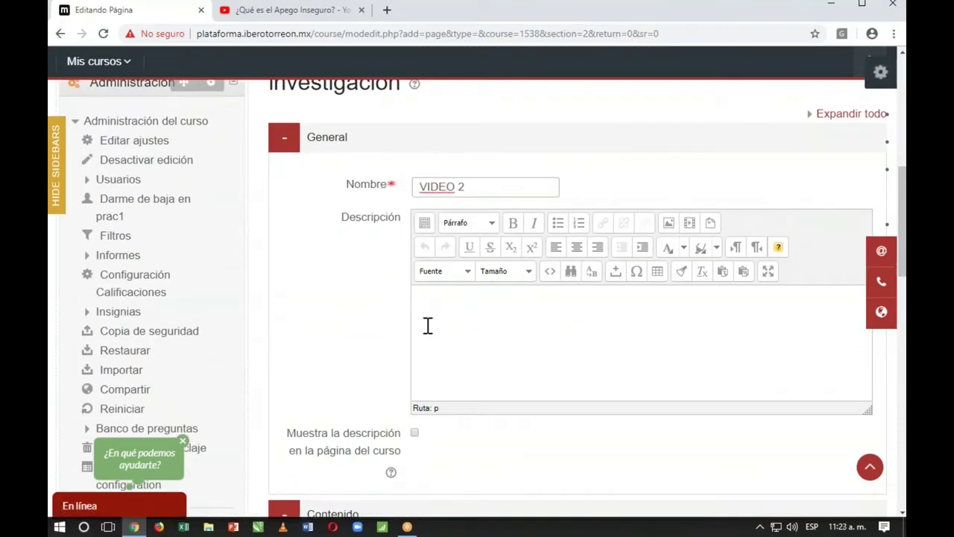
{"action": "scroll", "coordinate": [427, 326], "scroll_direction": "down", "scroll_amount": 3}
{"action": "scroll", "coordinate": [428, 326], "scroll_direction": "down", "scroll_amount": 3}
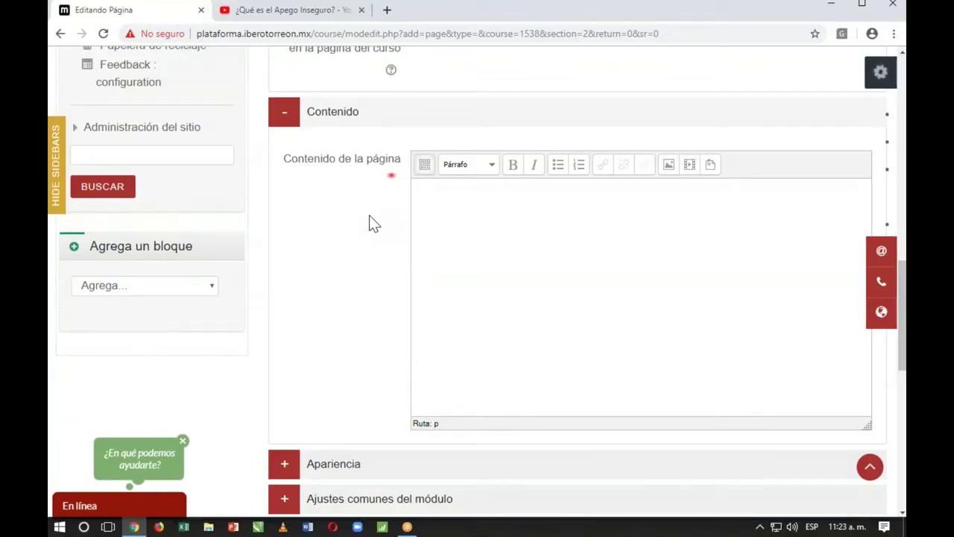
{"action": "left_click", "coordinate": [232, 16]}
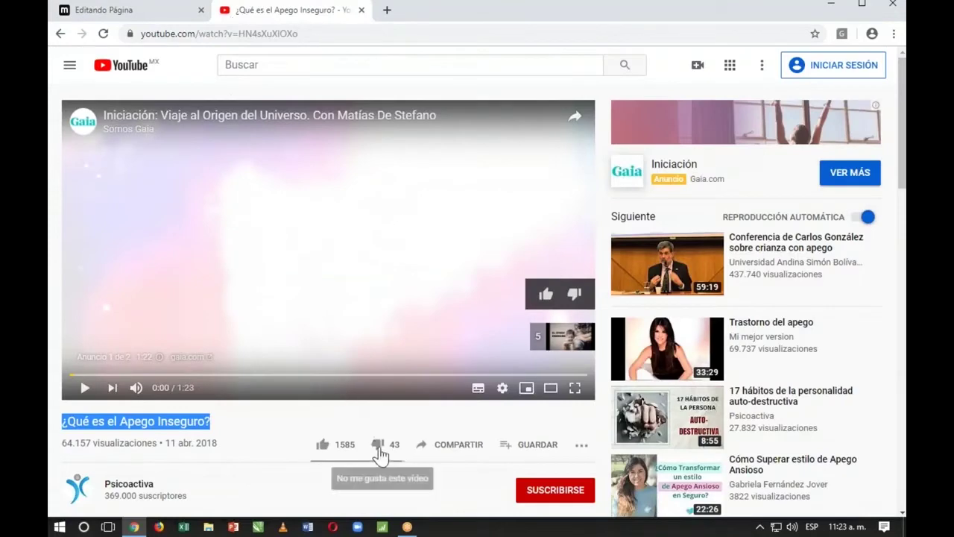
{"action": "left_click", "coordinate": [458, 447]}
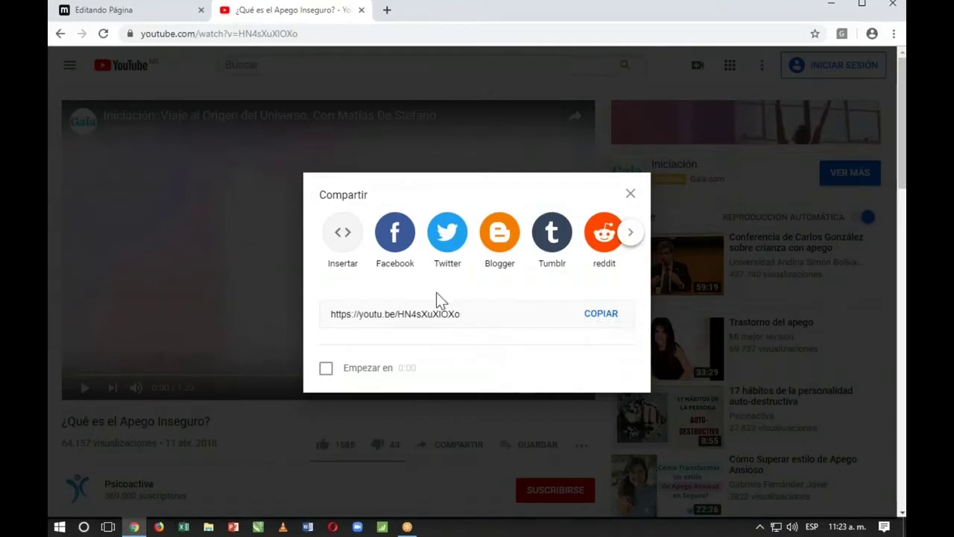
{"action": "left_click", "coordinate": [340, 246]}
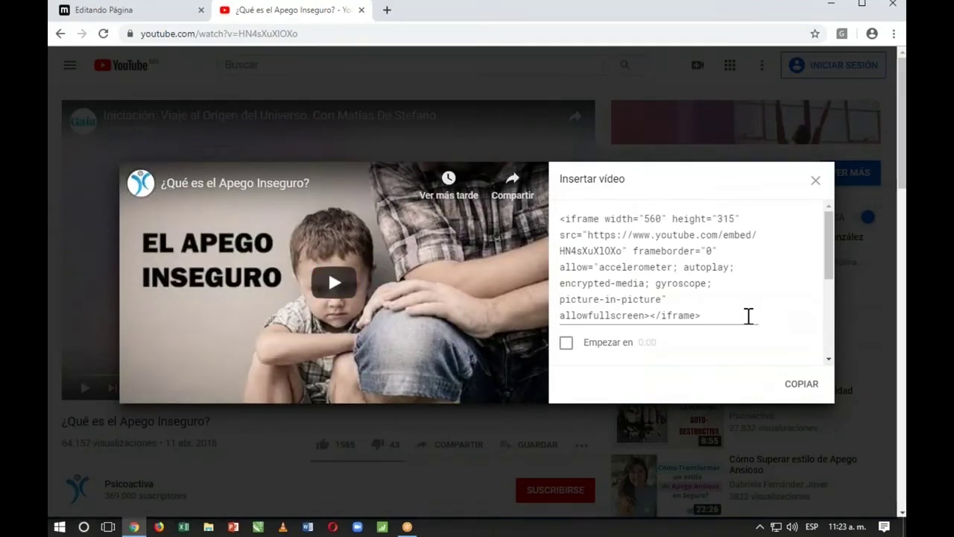
{"action": "left_click_drag", "start_coordinate": [735, 318], "coordinate": [554, 217]}
{"action": "key", "text": "ctrl+c"}
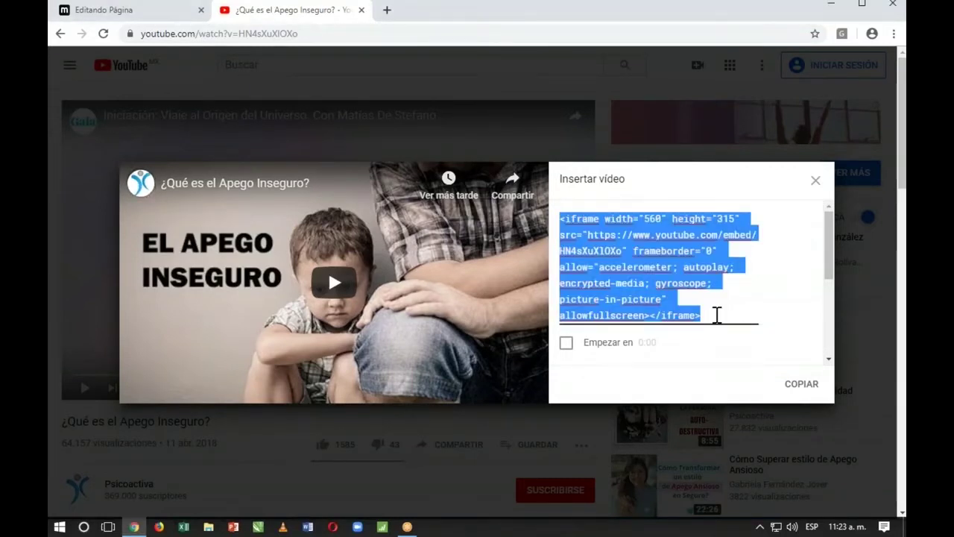
Step: Return to the Moodle page form and insert the copied iframe code into the page content's HTML source, updating the content
{"action": "left_click", "coordinate": [147, 19]}
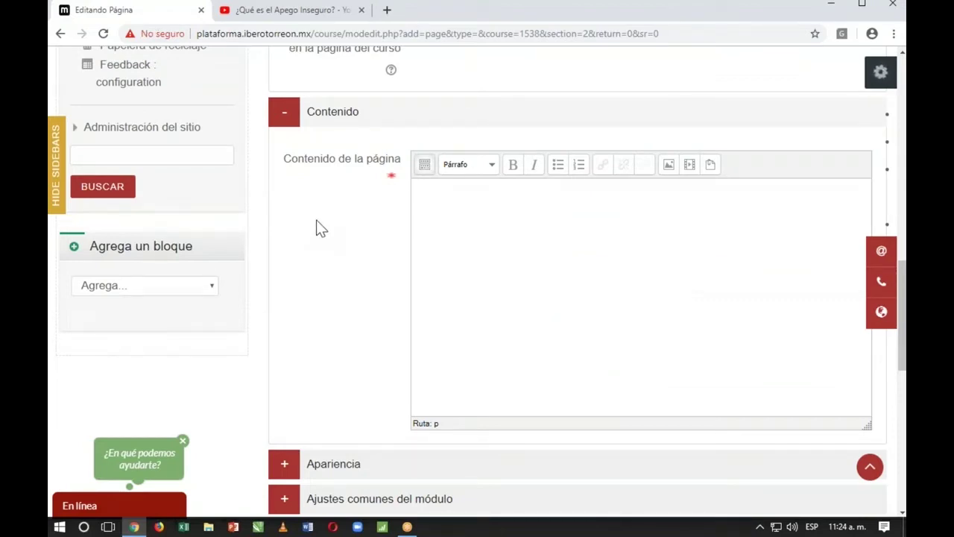
{"action": "left_click", "coordinate": [422, 165]}
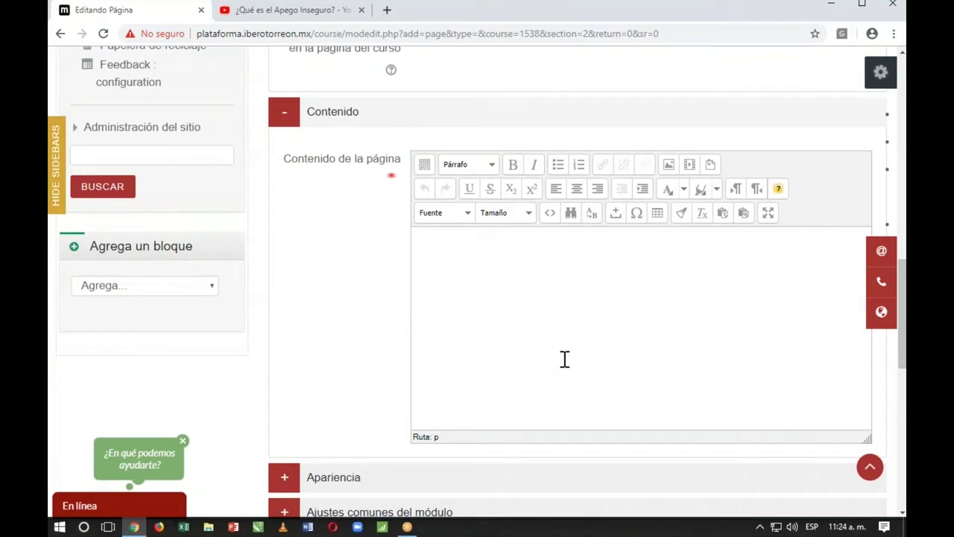
{"action": "left_click", "coordinate": [550, 214]}
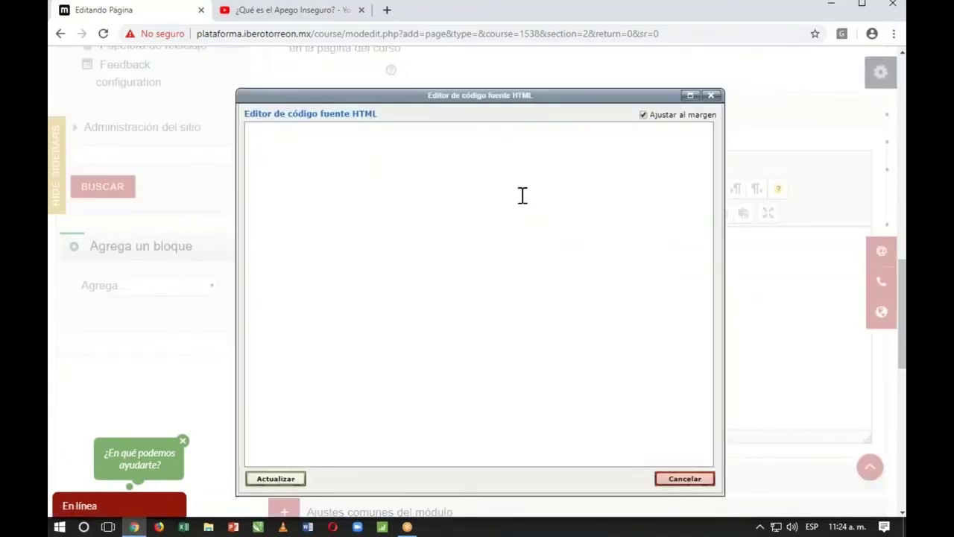
{"action": "key", "text": "ctrl+v"}
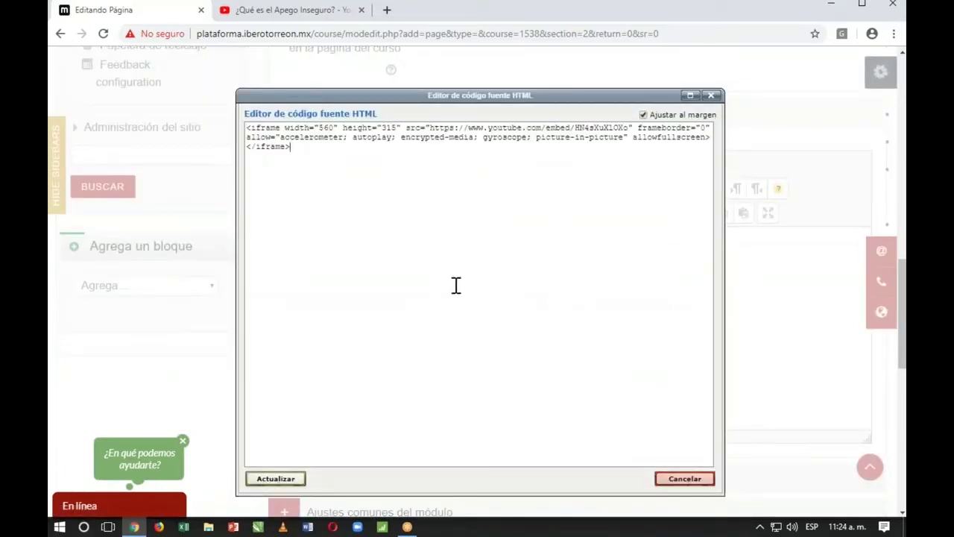
{"action": "left_click", "coordinate": [274, 479]}
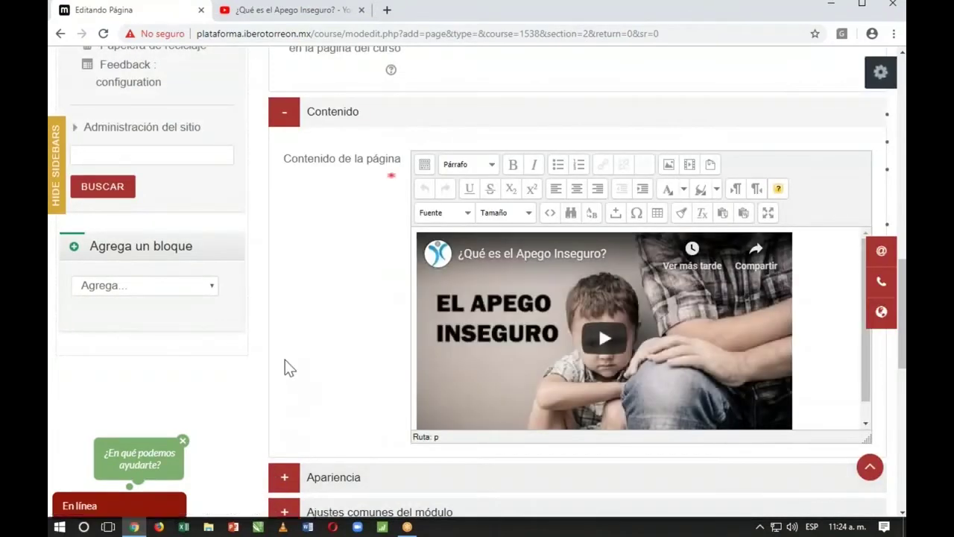
{"action": "scroll", "coordinate": [837, 383], "scroll_direction": "down", "scroll_amount": 1}
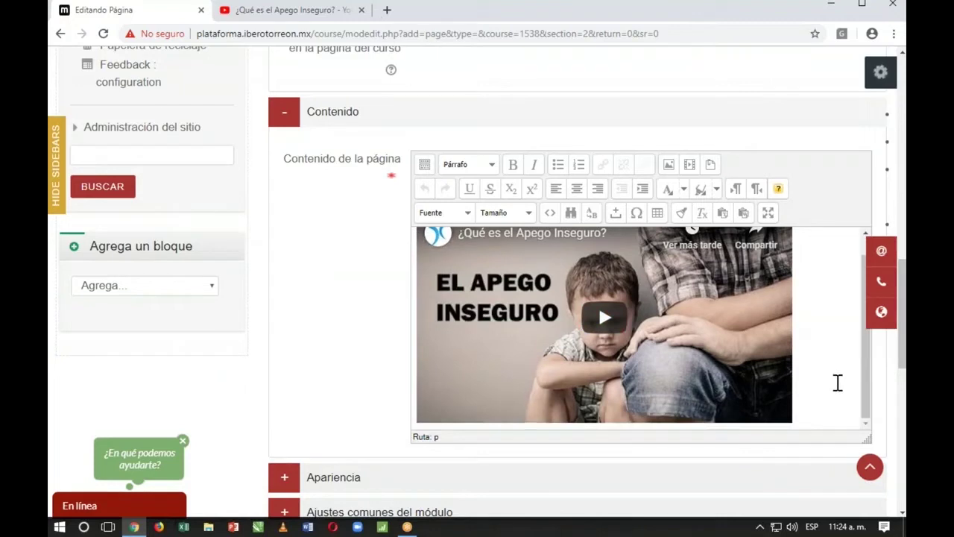
Step: Save the VIDEO 2 page, return to the course, and move VIDEO 2 above the ACTIVIDADES label in Metodología de investigación
{"action": "scroll", "coordinate": [837, 383], "scroll_direction": "up", "scroll_amount": 1}
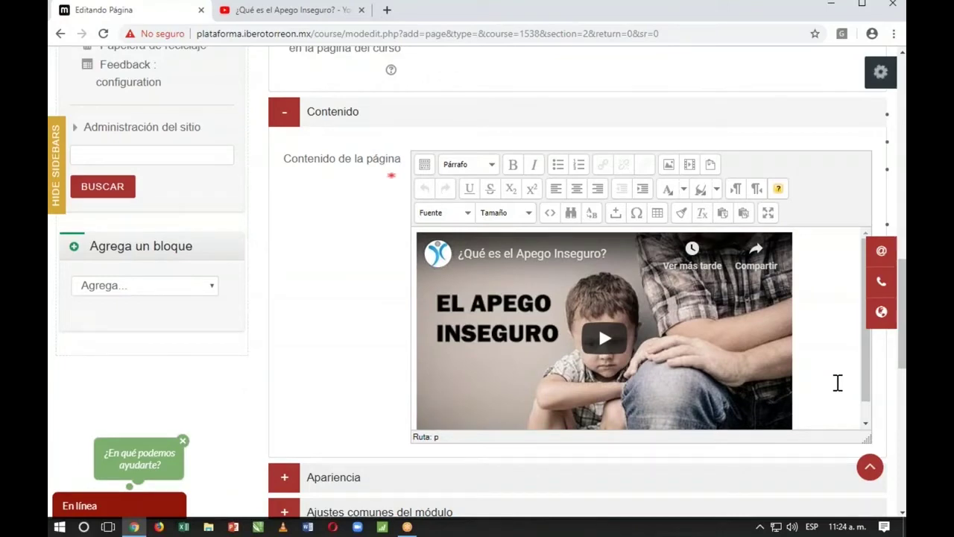
{"action": "scroll", "coordinate": [358, 365], "scroll_direction": "down", "scroll_amount": 3}
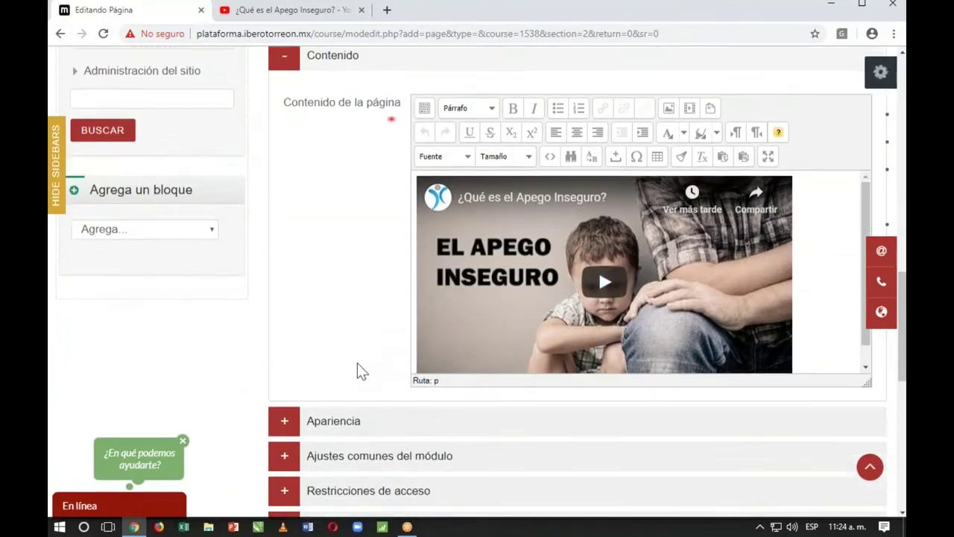
{"action": "scroll", "coordinate": [373, 275], "scroll_direction": "up", "scroll_amount": 1}
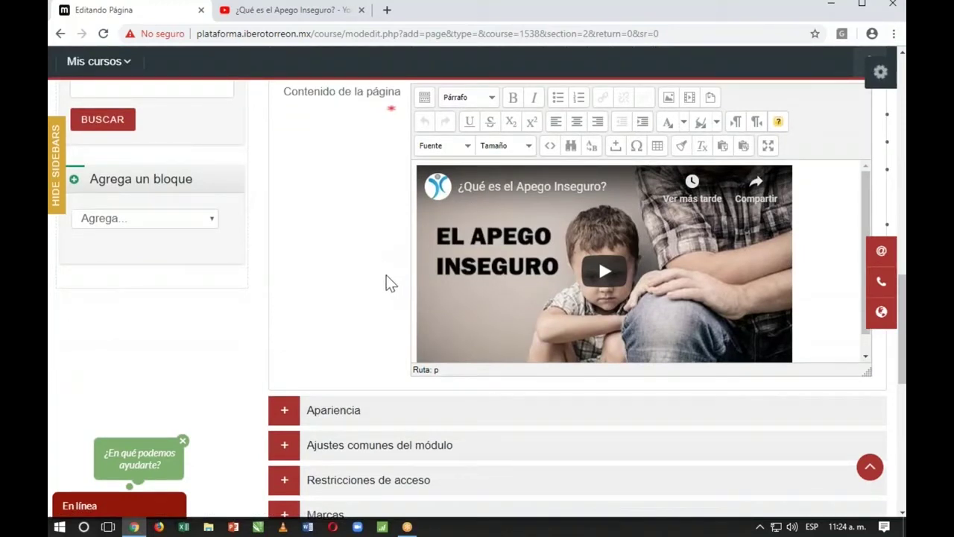
{"action": "scroll", "coordinate": [386, 275], "scroll_direction": "down", "scroll_amount": 3}
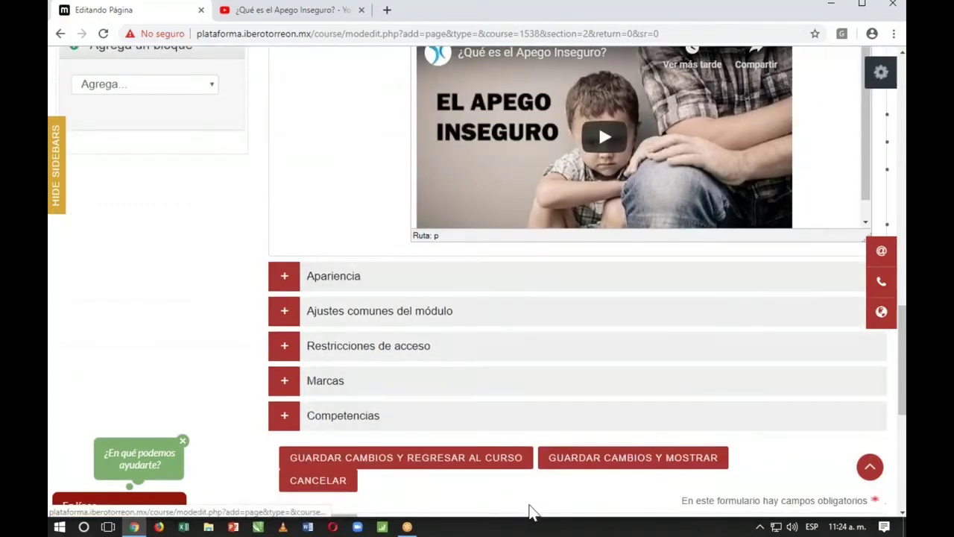
{"action": "left_click", "coordinate": [457, 465]}
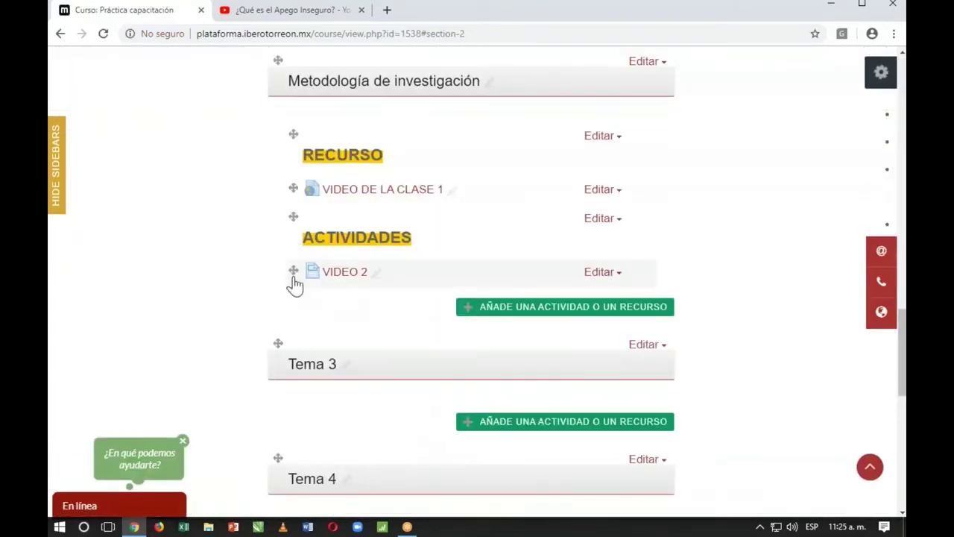
{"action": "left_click_drag", "start_coordinate": [294, 271], "coordinate": [296, 236]}
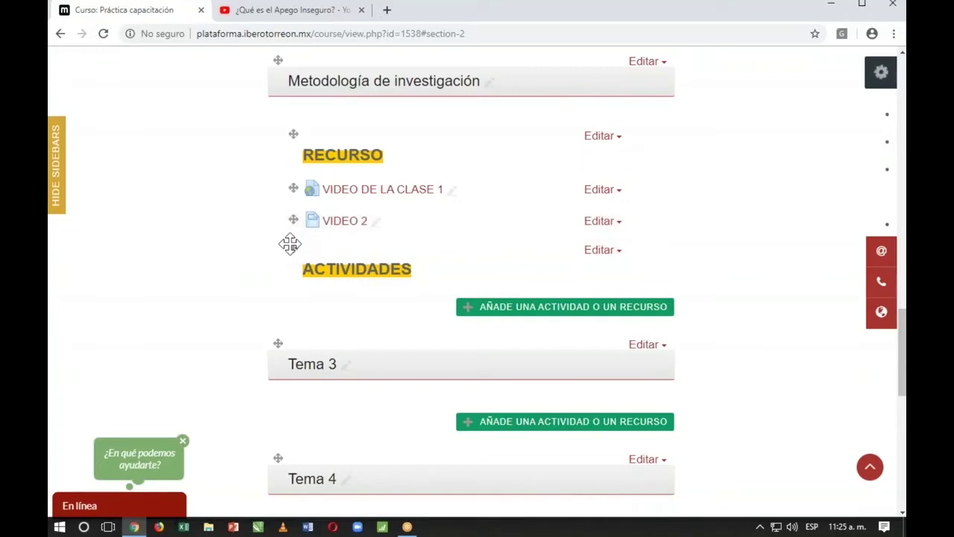
Step: Open VIDEO DE LA CLASE 1 and the VIDEO 2 page to check how each video displays, returning to the course after each
{"action": "left_click", "coordinate": [346, 190]}
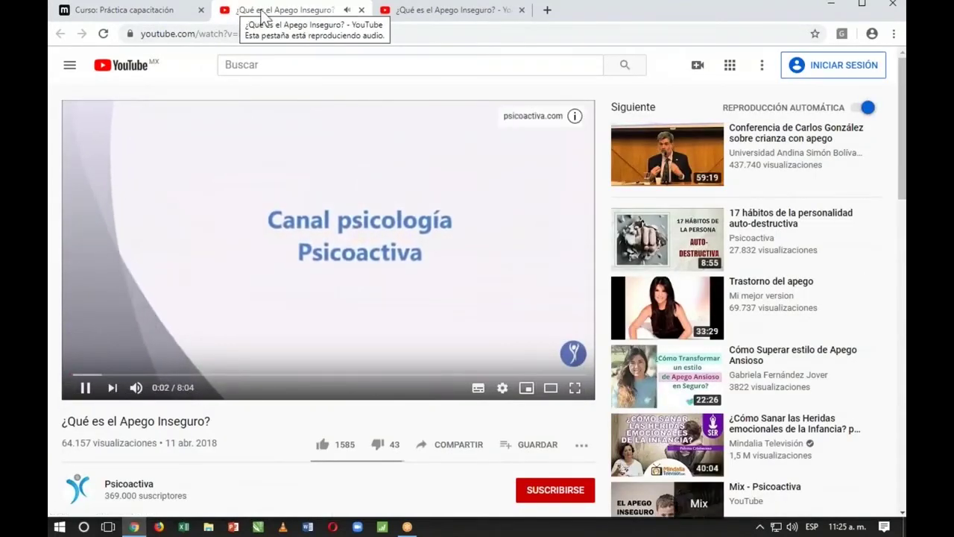
{"action": "left_click_drag", "start_coordinate": [263, 16], "coordinate": [202, 15]}
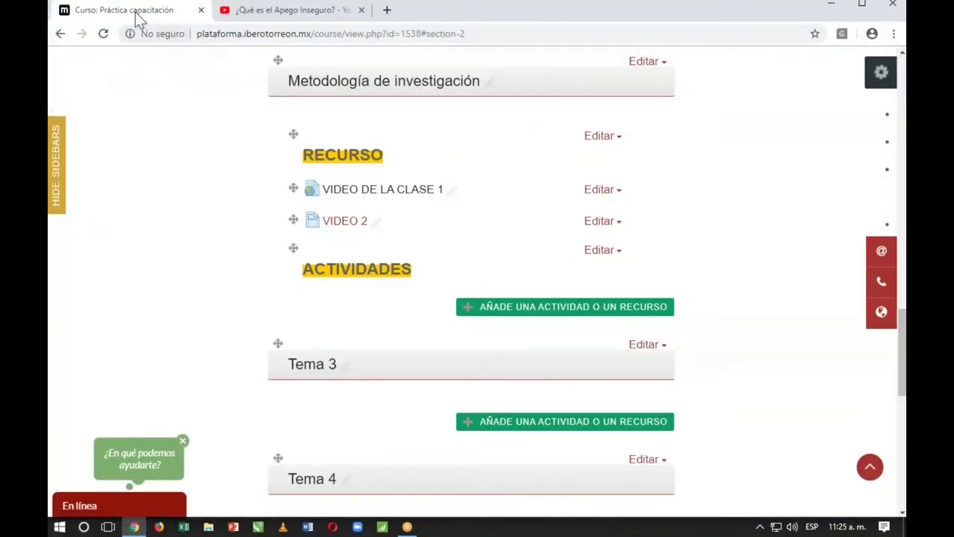
{"action": "left_click", "coordinate": [341, 223]}
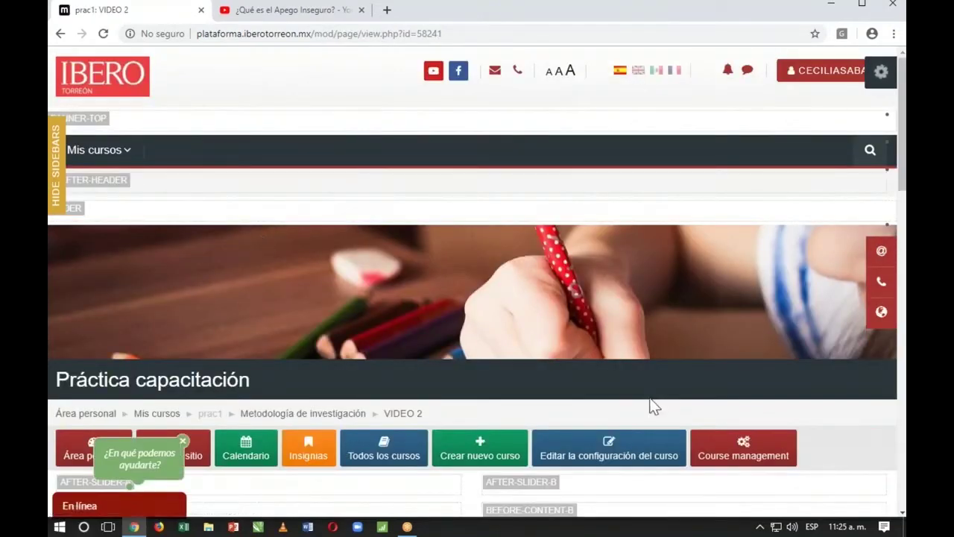
{"action": "scroll", "coordinate": [650, 406], "scroll_direction": "down", "scroll_amount": 5}
{"action": "scroll", "coordinate": [649, 406], "scroll_direction": "down", "scroll_amount": 2}
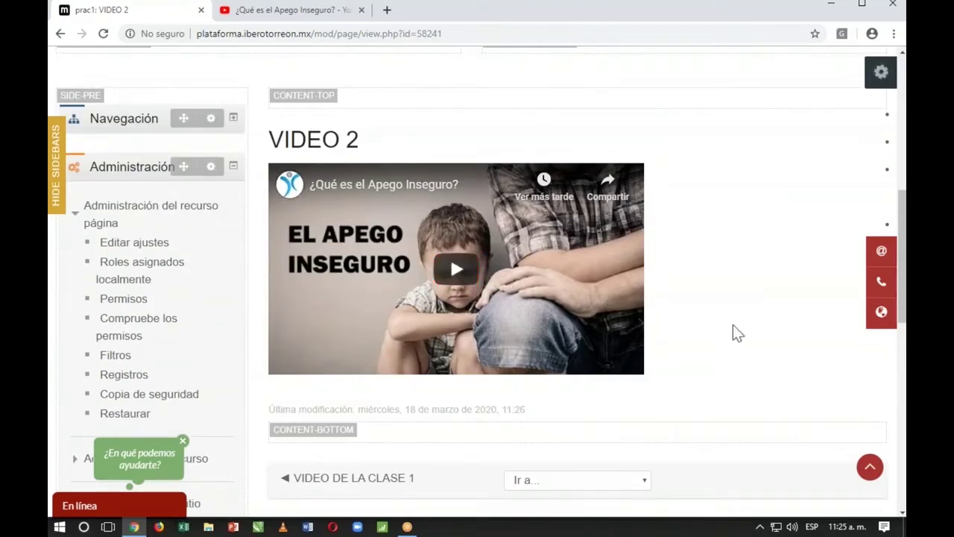
{"action": "scroll", "coordinate": [703, 396], "scroll_direction": "up", "scroll_amount": 1}
{"action": "scroll", "coordinate": [703, 401], "scroll_direction": "up", "scroll_amount": 4}
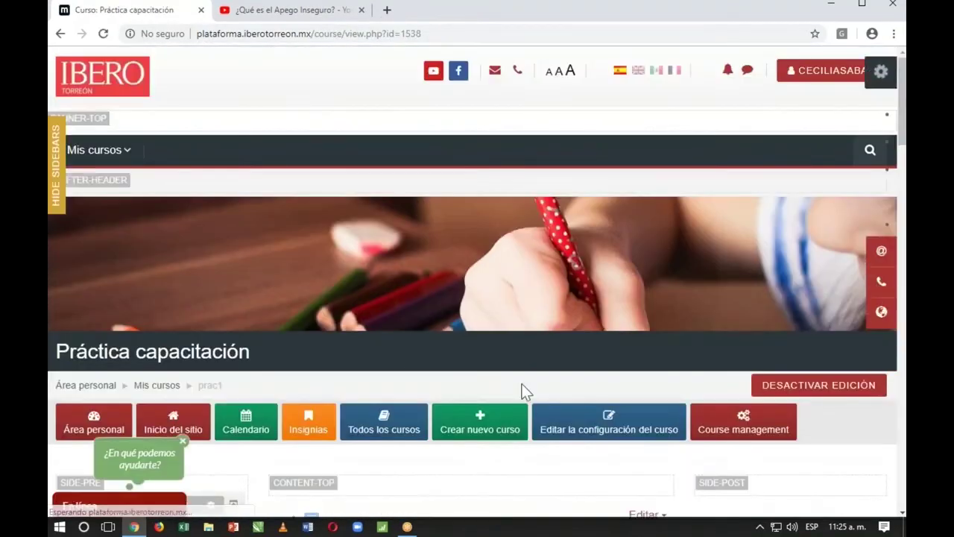
{"action": "scroll", "coordinate": [526, 391], "scroll_direction": "down", "scroll_amount": 20}
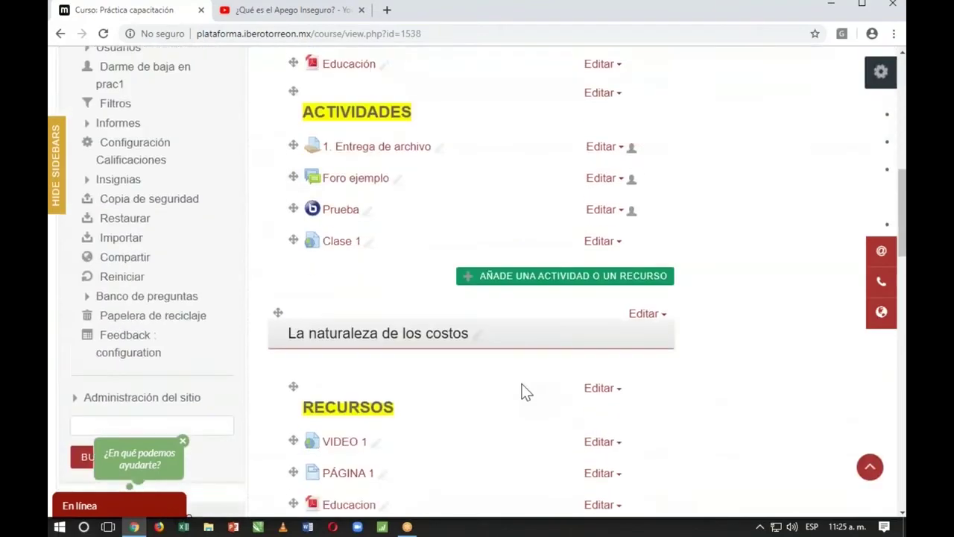
{"action": "scroll", "coordinate": [526, 391], "scroll_direction": "down", "scroll_amount": 2}
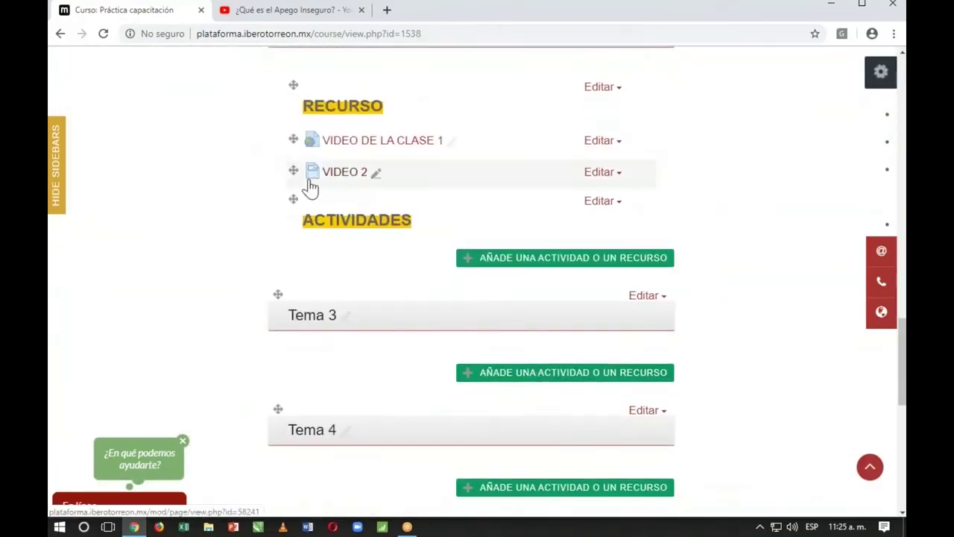
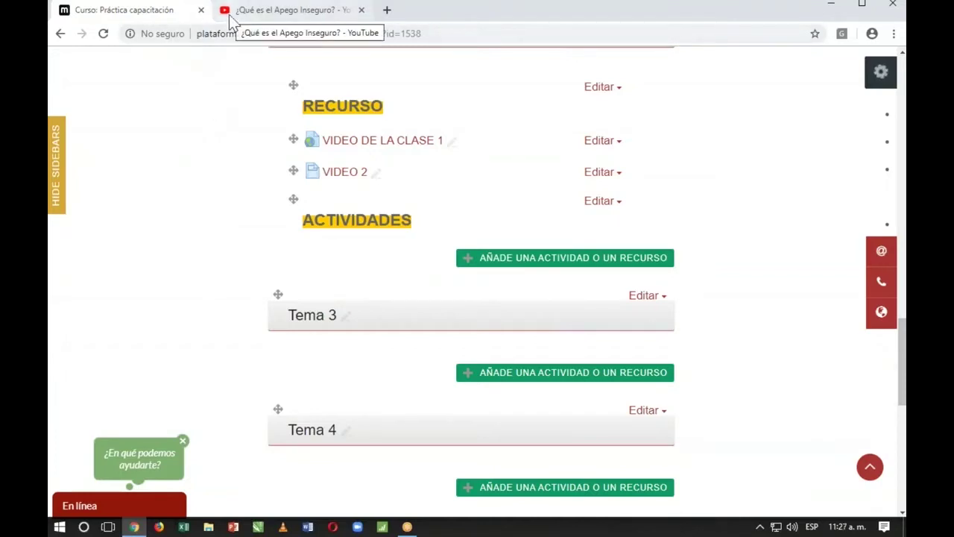
Step: Switch to the YouTube tab and run a web search for EDUCACIÓN PDF in it
{"action": "left_click", "coordinate": [231, 19]}
{"action": "left_click", "coordinate": [187, 32]}
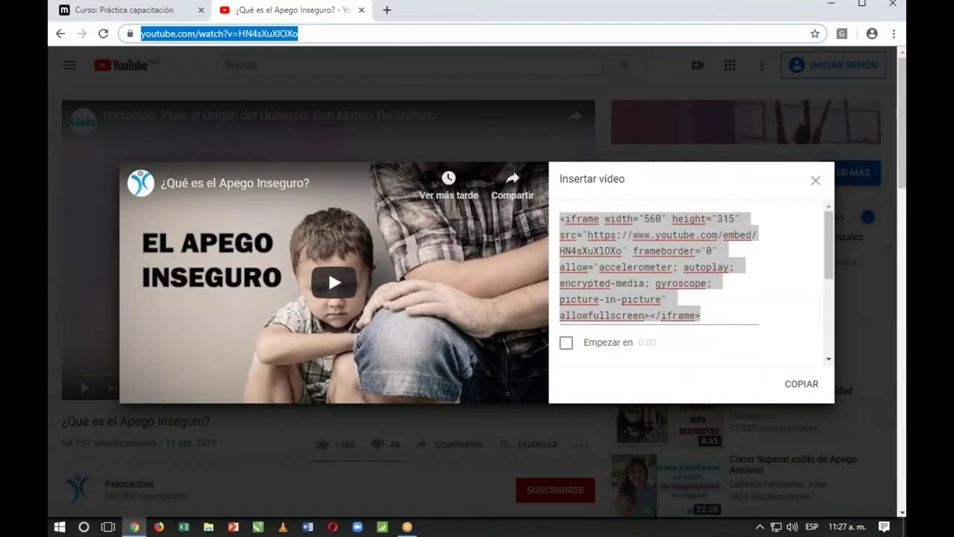
{"action": "type", "text": "EDUCACIÓN PO"}
{"action": "key", "text": "BackSpace"}
{"action": "key", "text": "BackSpace"}
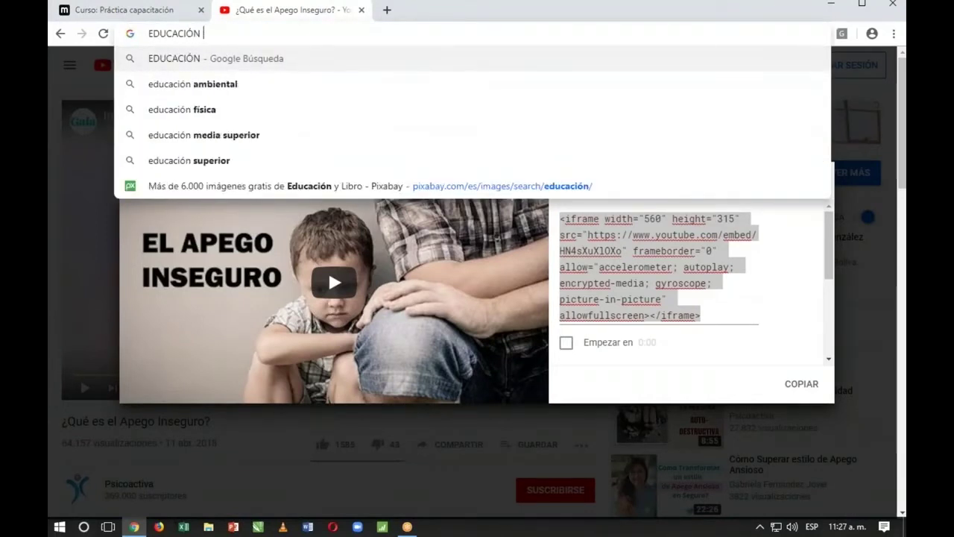
{"action": "type", "text": "PDF"}
{"action": "key", "text": "Return"}
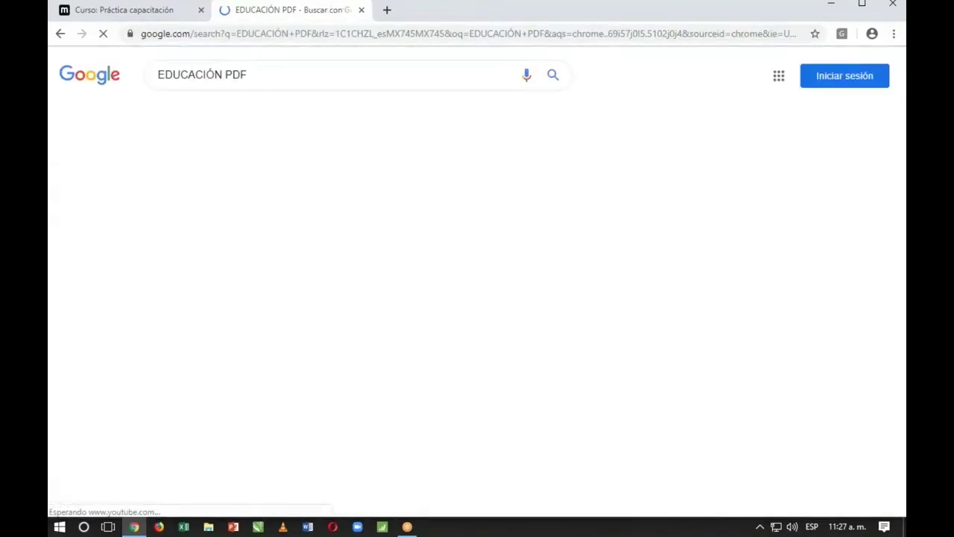
Step: Open the Redalyc PDF "Qué es la educación", download it to Descargas as 35603903, and go back to the Moodle course
{"action": "left_click", "coordinate": [250, 195]}
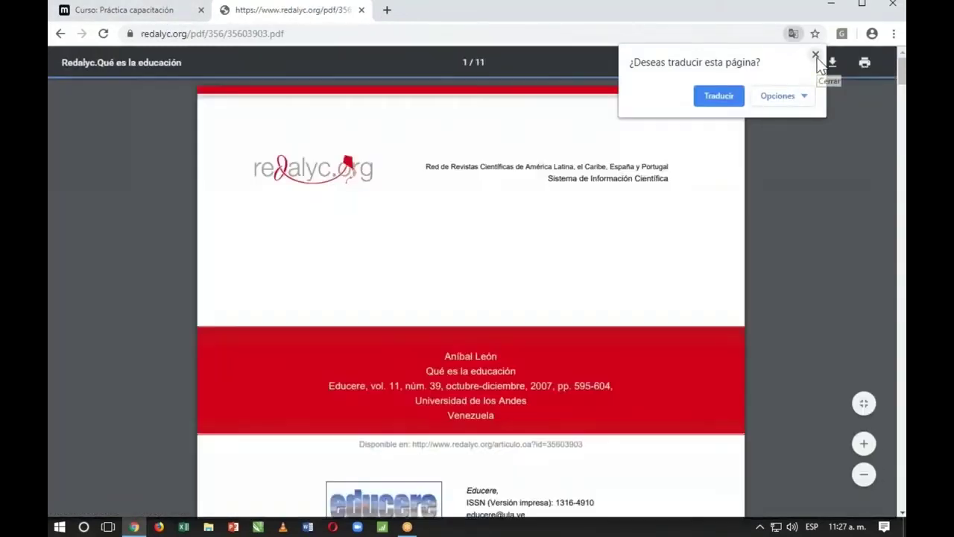
{"action": "left_click", "coordinate": [816, 55]}
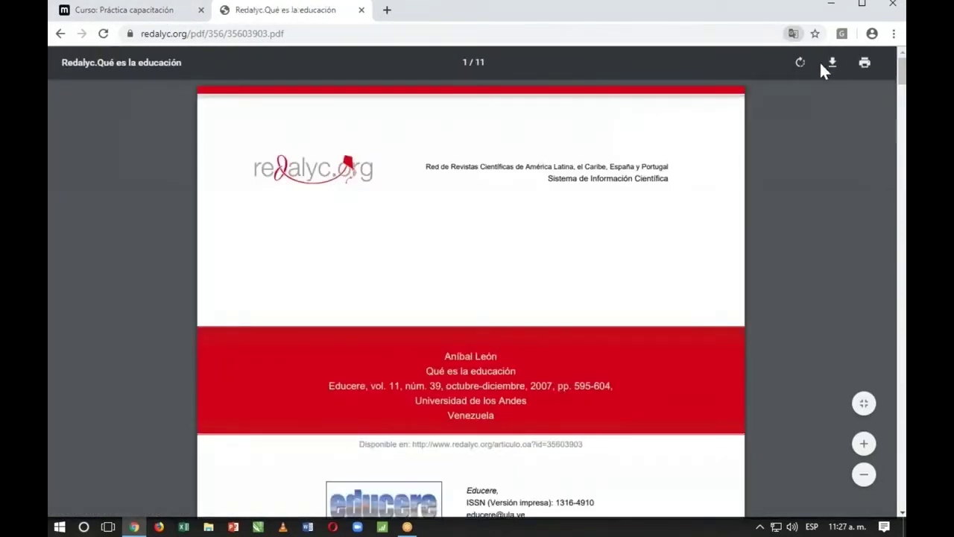
{"action": "left_click", "coordinate": [832, 63]}
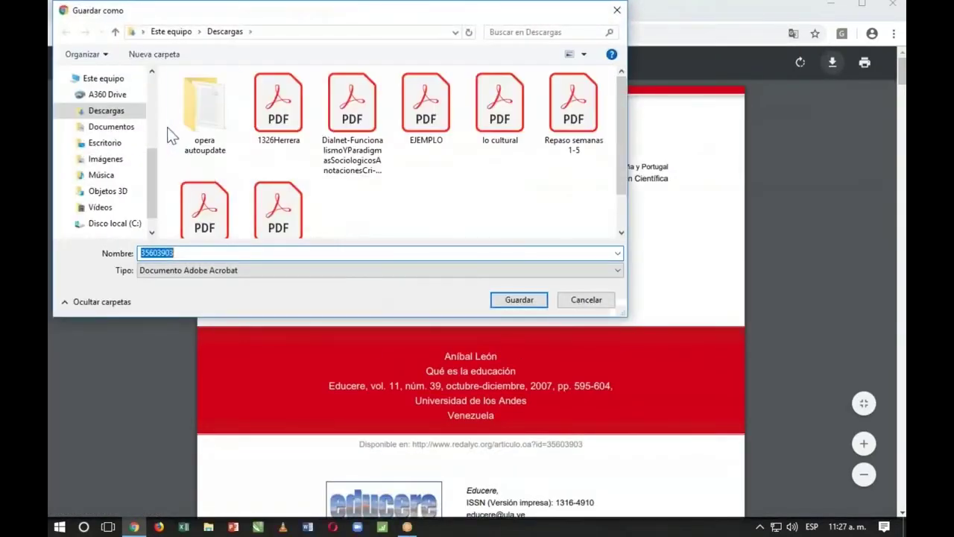
{"action": "left_click", "coordinate": [507, 299]}
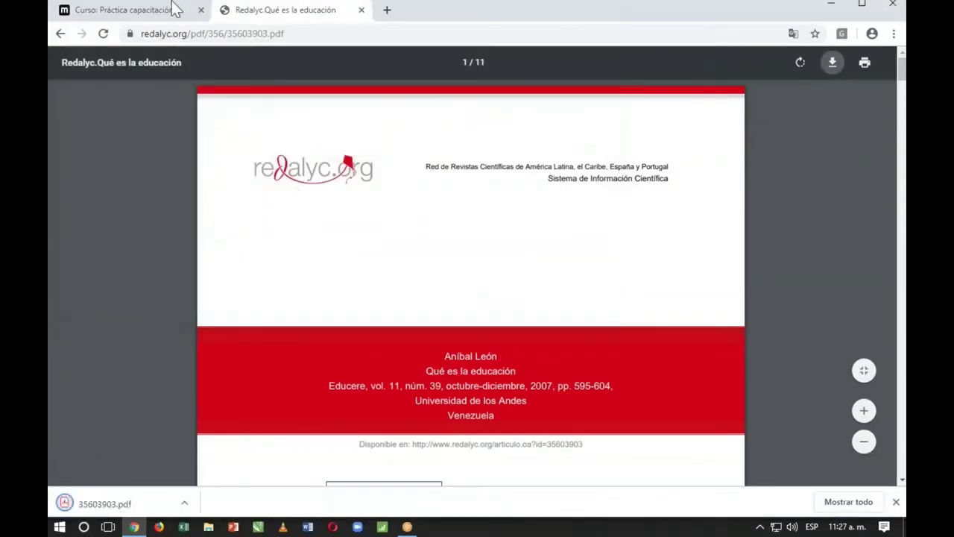
{"action": "left_click", "coordinate": [164, 12]}
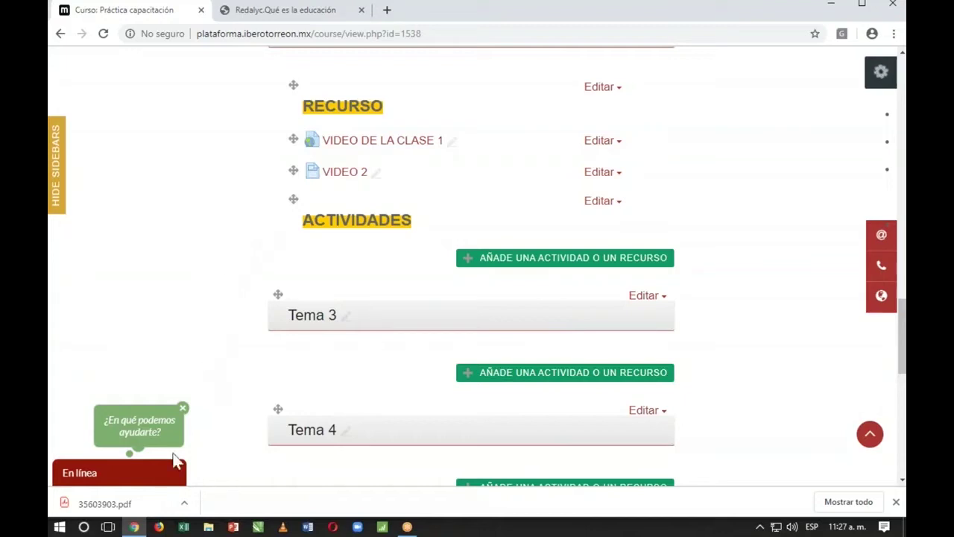
Step: Upload the downloaded 35603903.pdf into the Metodología de investigación section and delete the resulting file resource
{"action": "left_click_drag", "start_coordinate": [134, 504], "coordinate": [354, 256]}
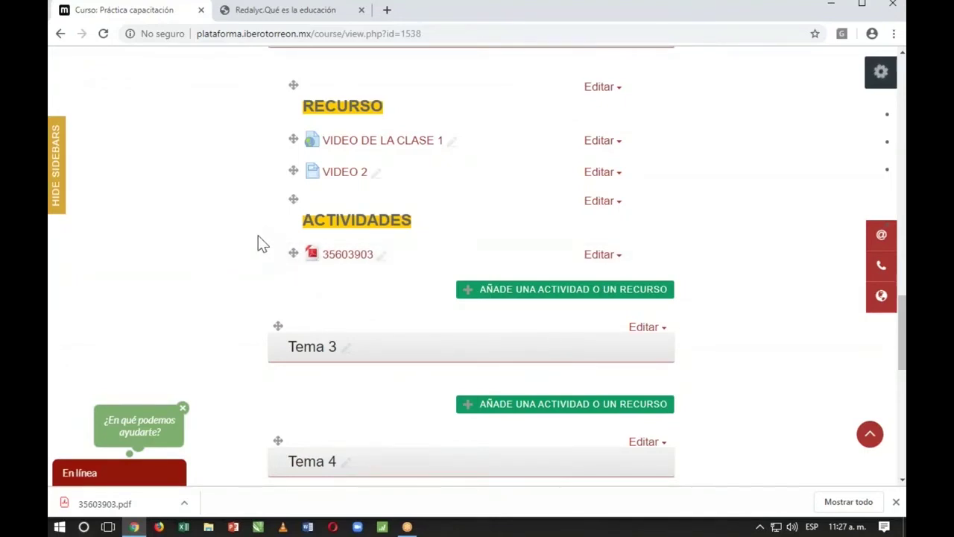
{"action": "left_click", "coordinate": [601, 255]}
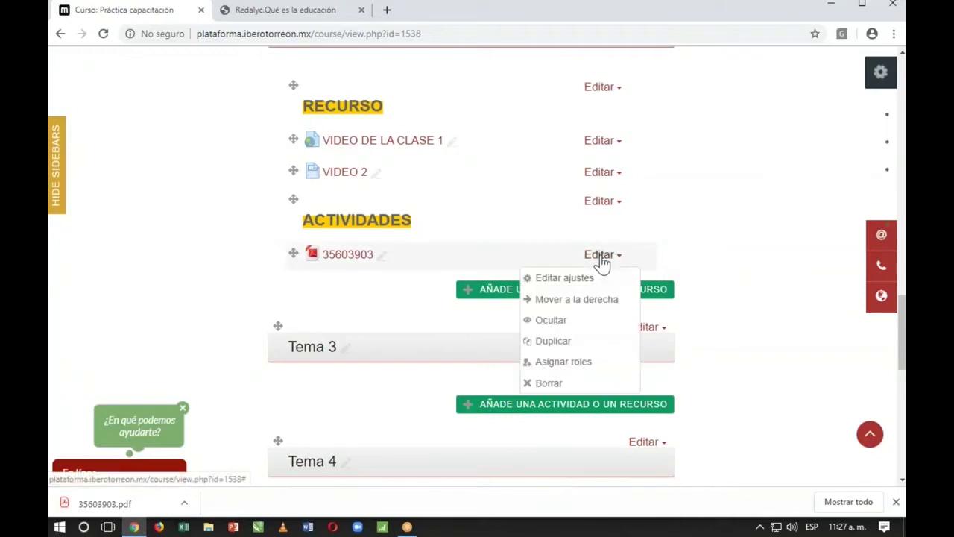
{"action": "left_click", "coordinate": [549, 384]}
{"action": "left_click", "coordinate": [453, 342]}
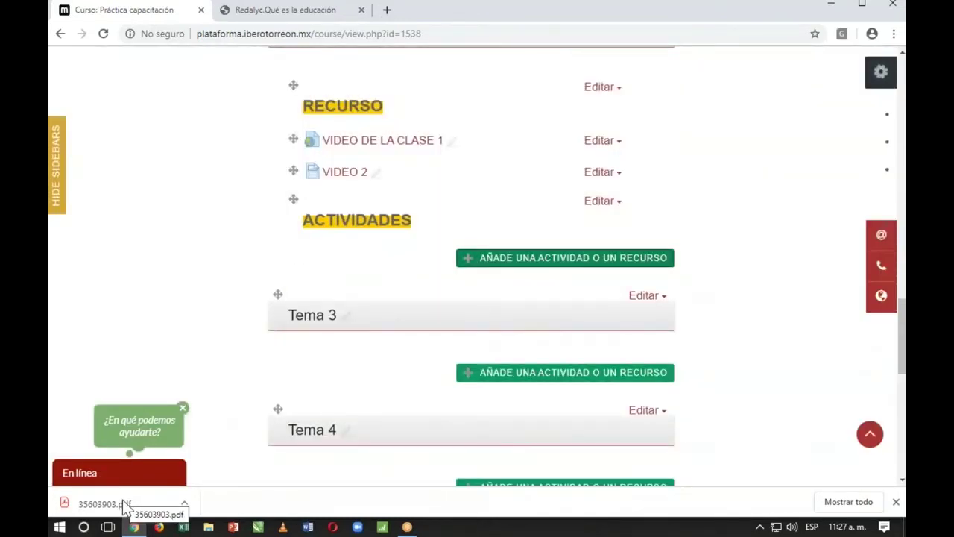
Step: Add the downloaded 35603903.pdf to Metodología de investigación as LECTURA 1 and move it above the ACTIVIDADES label
{"action": "left_click_drag", "start_coordinate": [125, 506], "coordinate": [353, 257]}
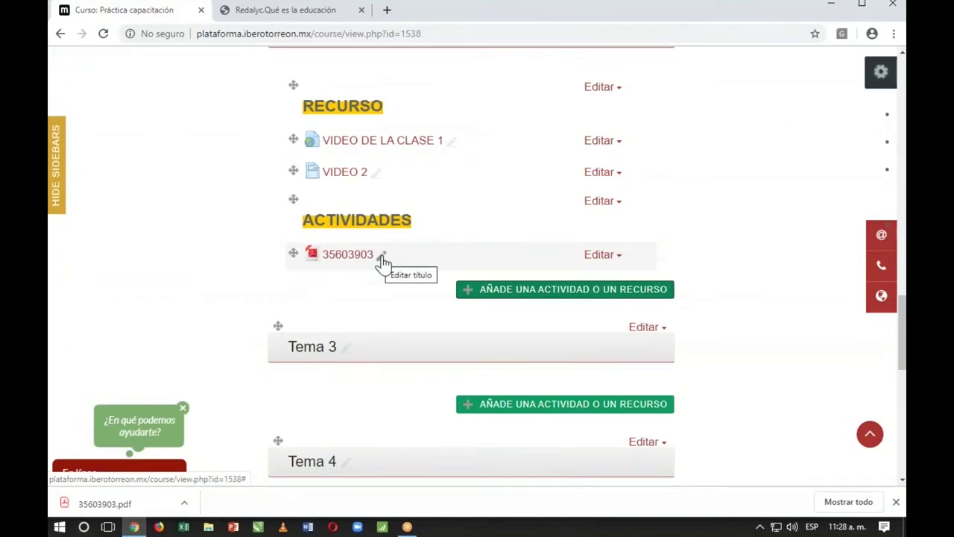
{"action": "left_click", "coordinate": [381, 256]}
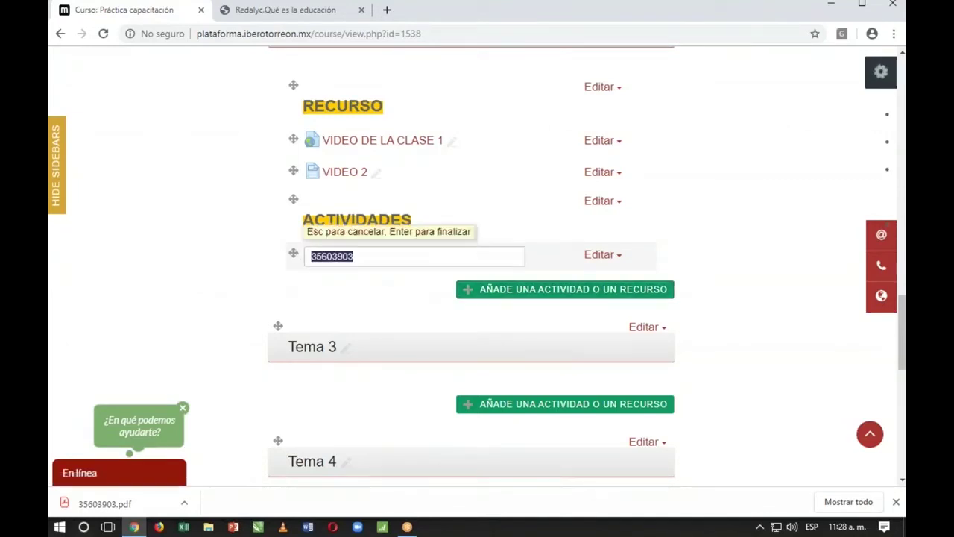
{"action": "key", "text": "BackSpace"}
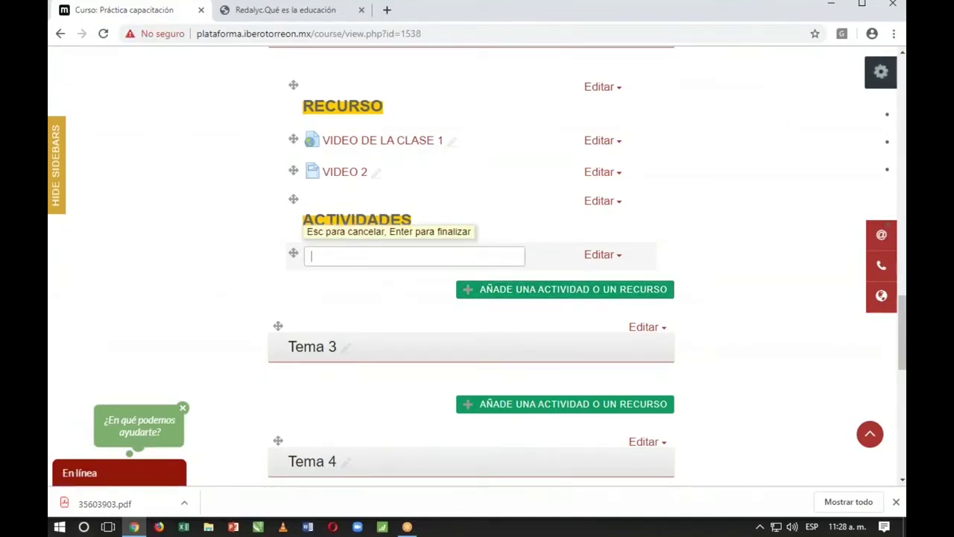
{"action": "type", "text": "LECTURA 1"}
{"action": "key", "text": "Return"}
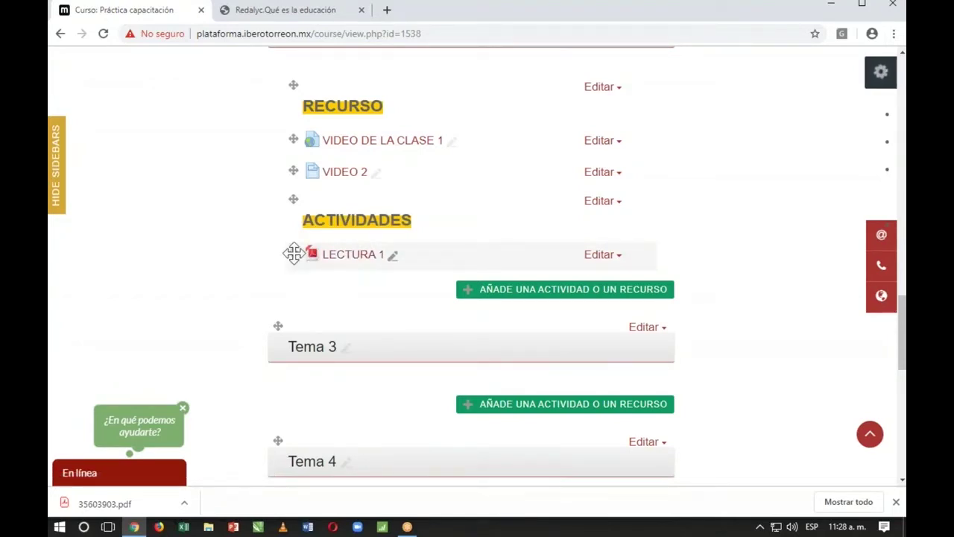
{"action": "left_click_drag", "start_coordinate": [293, 253], "coordinate": [296, 218]}
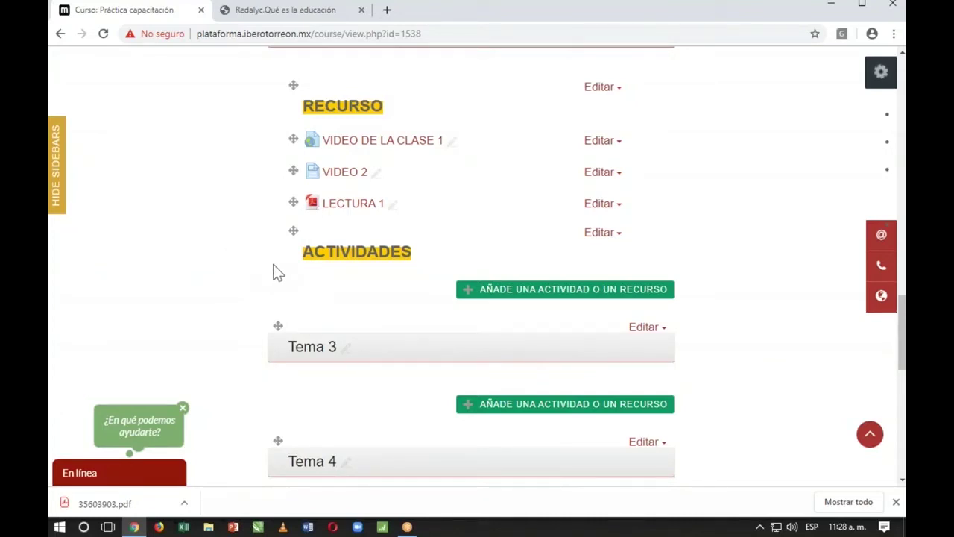
Step: Start adding a new Archivo resource to the Metodología de investigación section
{"action": "left_click", "coordinate": [500, 295]}
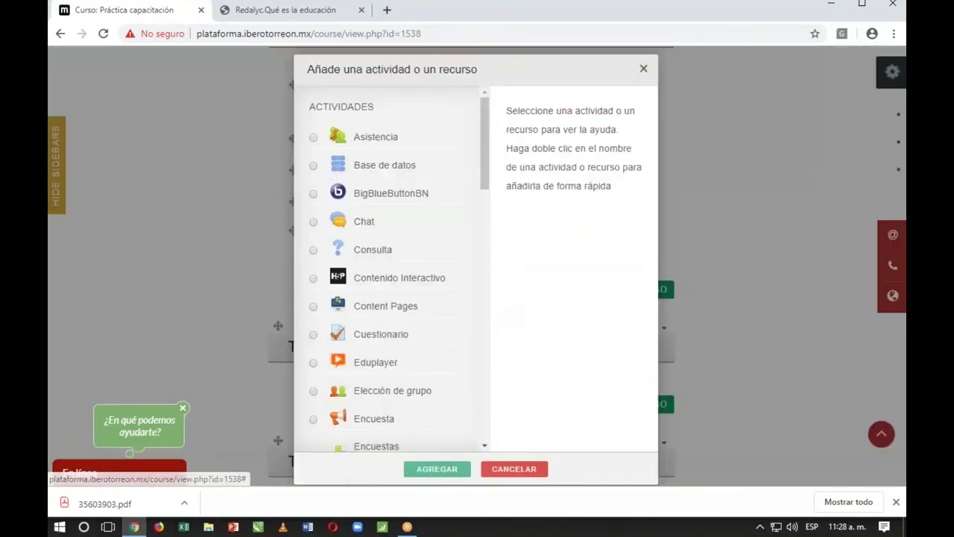
{"action": "left_click", "coordinate": [645, 69]}
{"action": "left_click", "coordinate": [604, 289]}
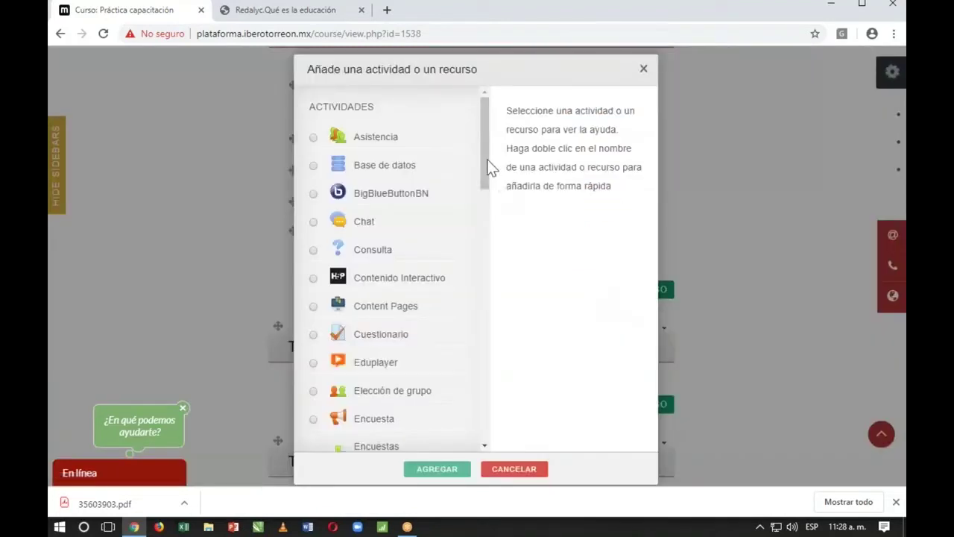
{"action": "left_click_drag", "start_coordinate": [489, 178], "coordinate": [479, 443]}
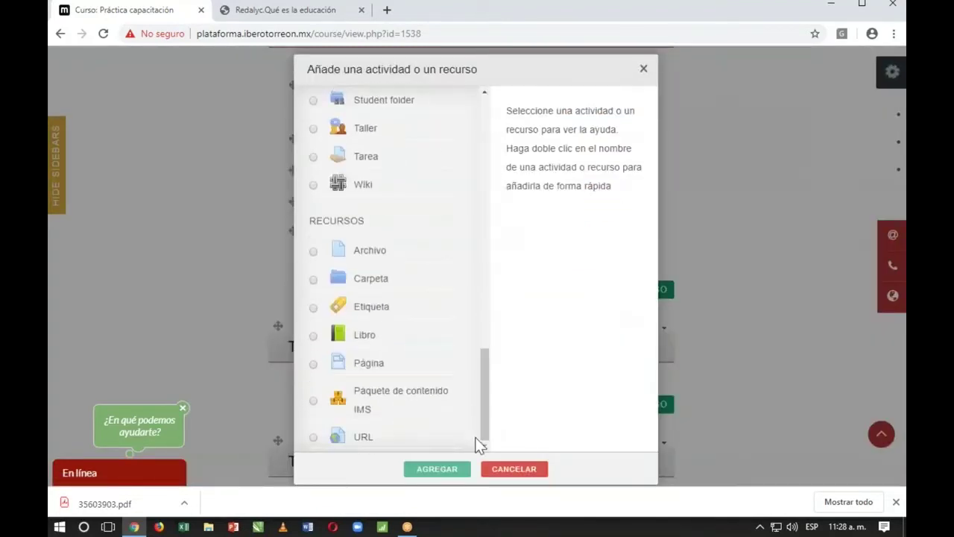
{"action": "left_click", "coordinate": [360, 257]}
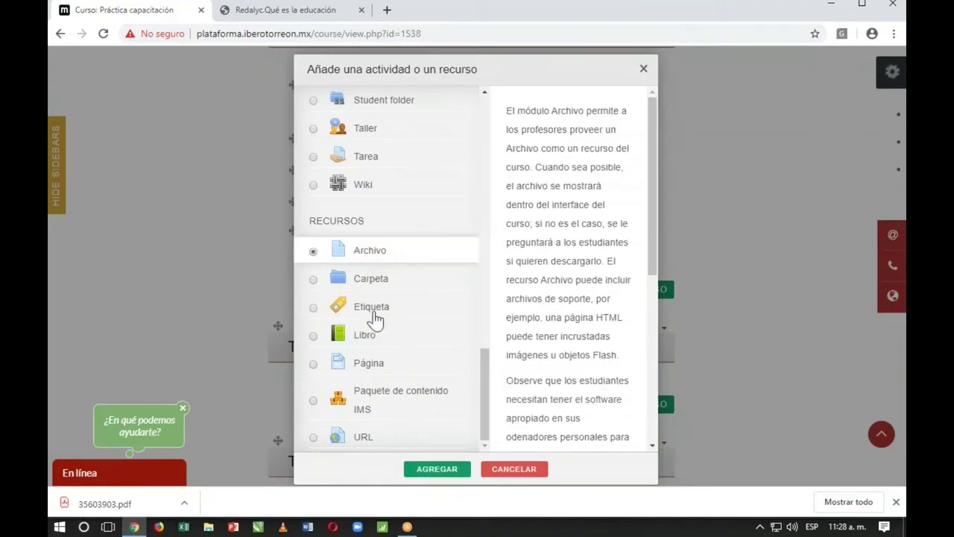
{"action": "left_click", "coordinate": [435, 469]}
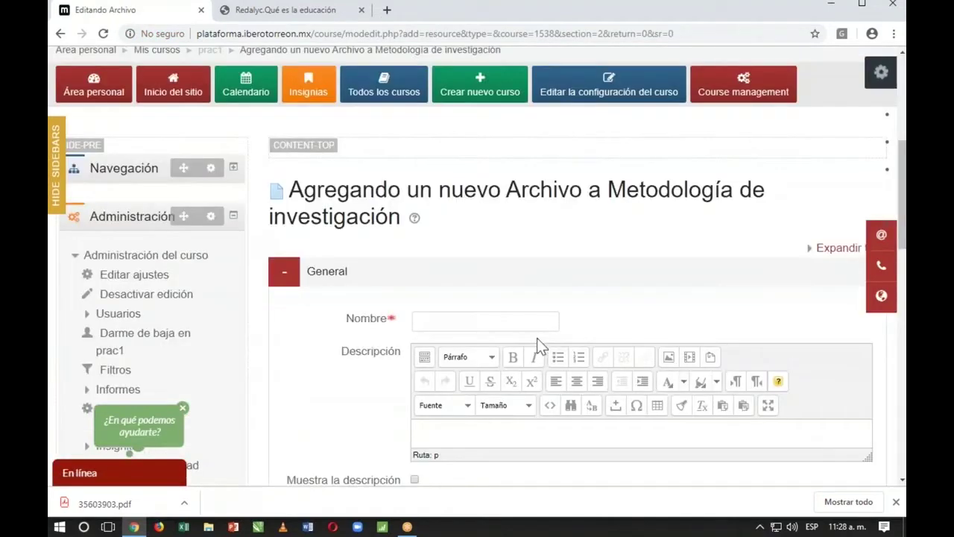
Step: Name the new Archivo resource EDUCACIÓN 2
{"action": "scroll", "coordinate": [537, 338], "scroll_direction": "down", "scroll_amount": 2}
{"action": "left_click", "coordinate": [461, 195]}
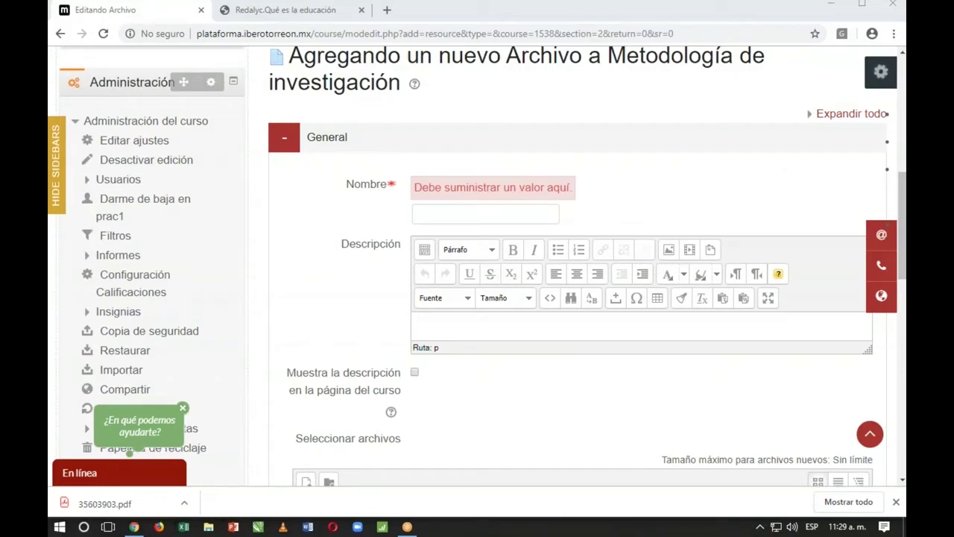
{"action": "left_click", "coordinate": [471, 216]}
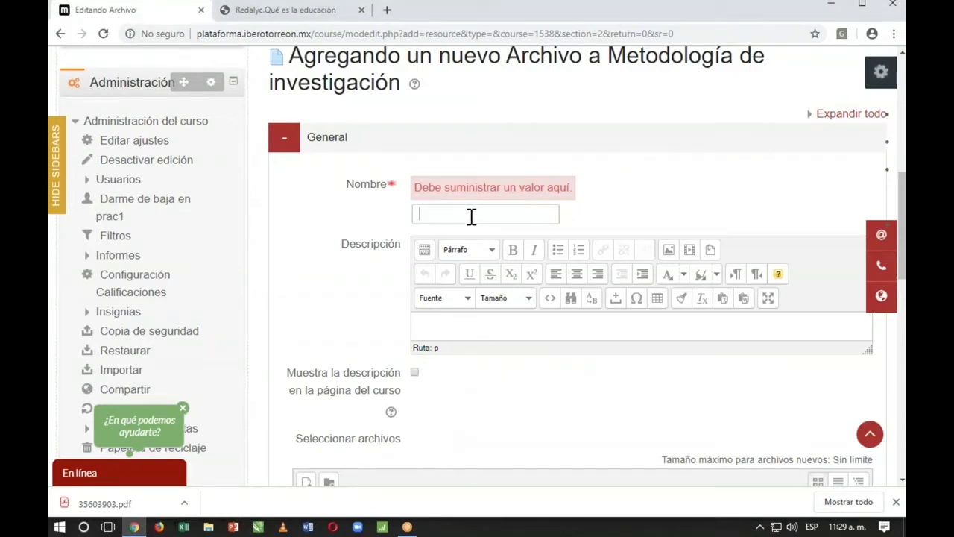
{"action": "type", "text": "e"}
{"action": "key", "text": "BackSpace"}
{"action": "type", "text": "EDUCACION 2"}
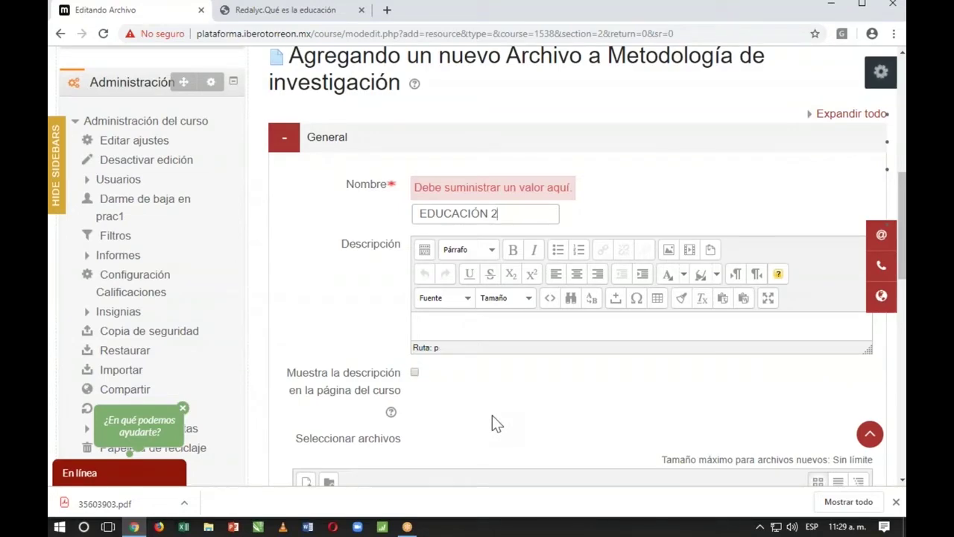
Step: Upload 35603903.pdf from Descargas to the EDUCACIÓN 2 resource, then save it and return to the course
{"action": "scroll", "coordinate": [492, 423], "scroll_direction": "down", "scroll_amount": 4}
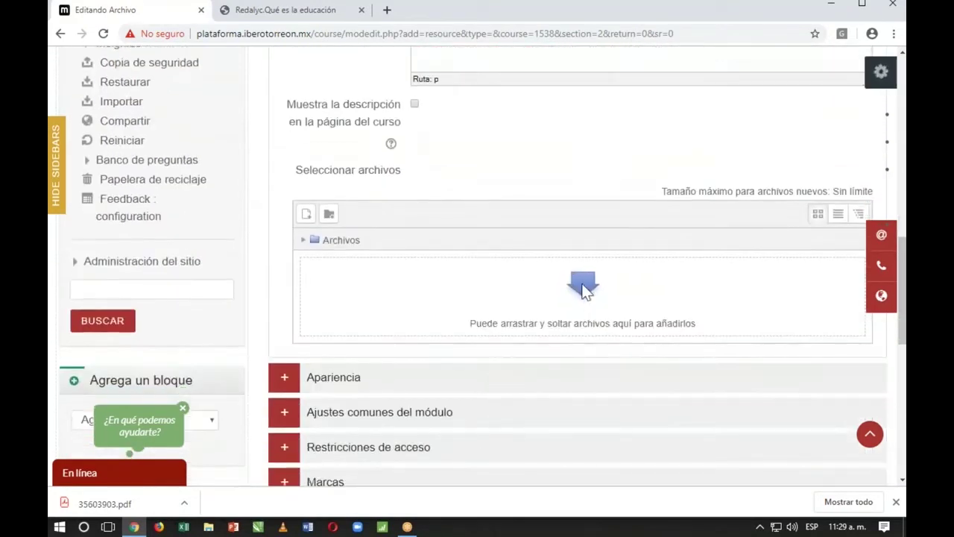
{"action": "mouse_move", "coordinate": [127, 507]}
{"action": "left_mouse_down"}
{"action": "mouse_move", "coordinate": [567, 320]}
{"action": "mouse_move", "coordinate": [131, 509]}
{"action": "left_mouse_up"}
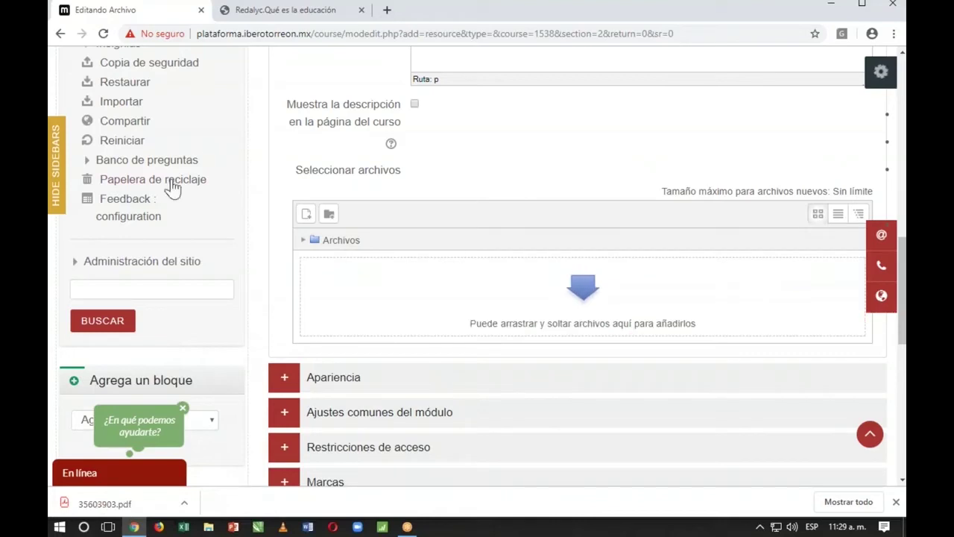
{"action": "left_click", "coordinate": [307, 217]}
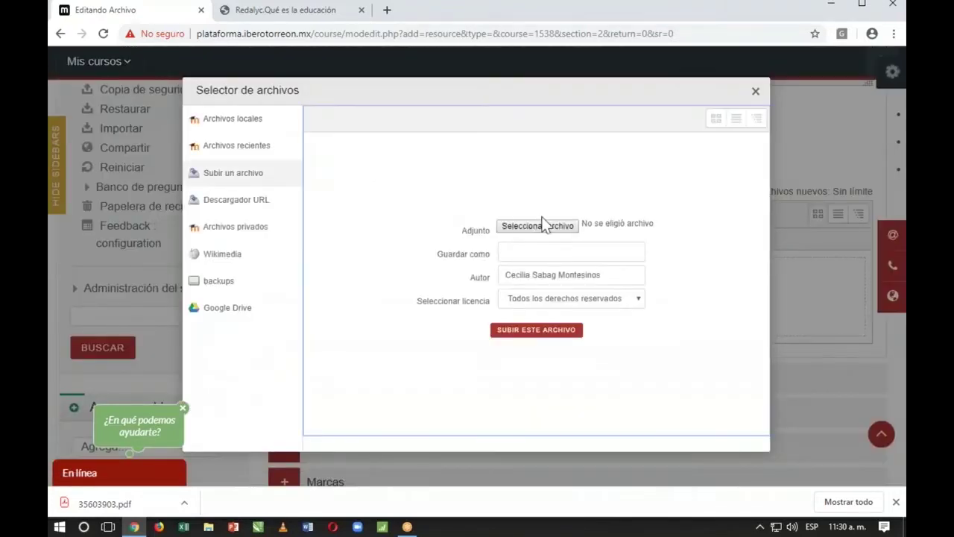
{"action": "left_click", "coordinate": [544, 227]}
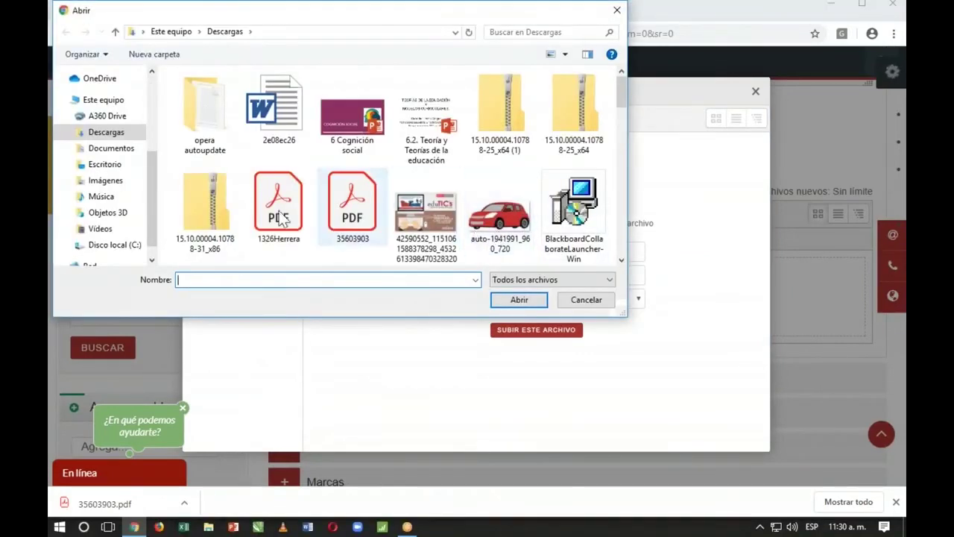
{"action": "left_click", "coordinate": [350, 198]}
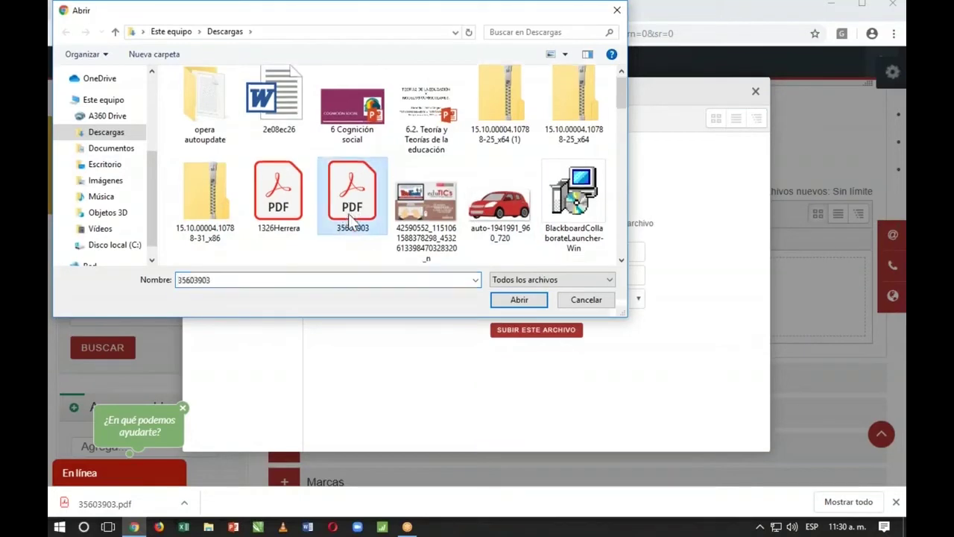
{"action": "left_click", "coordinate": [534, 302]}
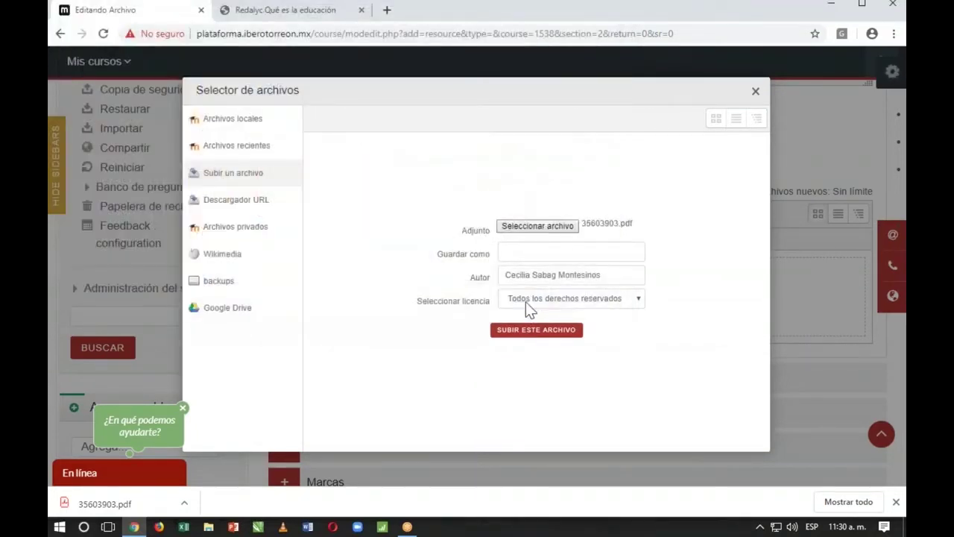
{"action": "left_click", "coordinate": [521, 330]}
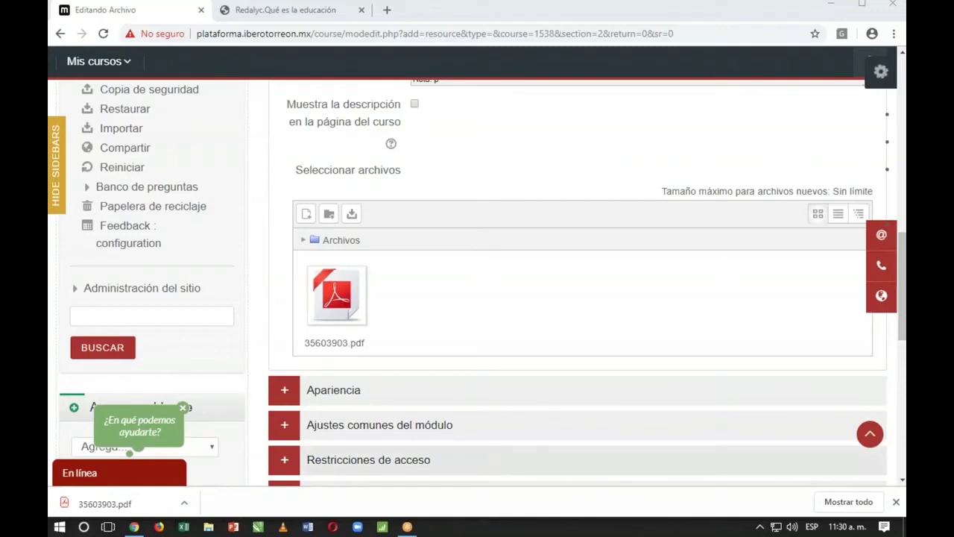
{"action": "scroll", "coordinate": [451, 335], "scroll_direction": "down", "scroll_amount": 2}
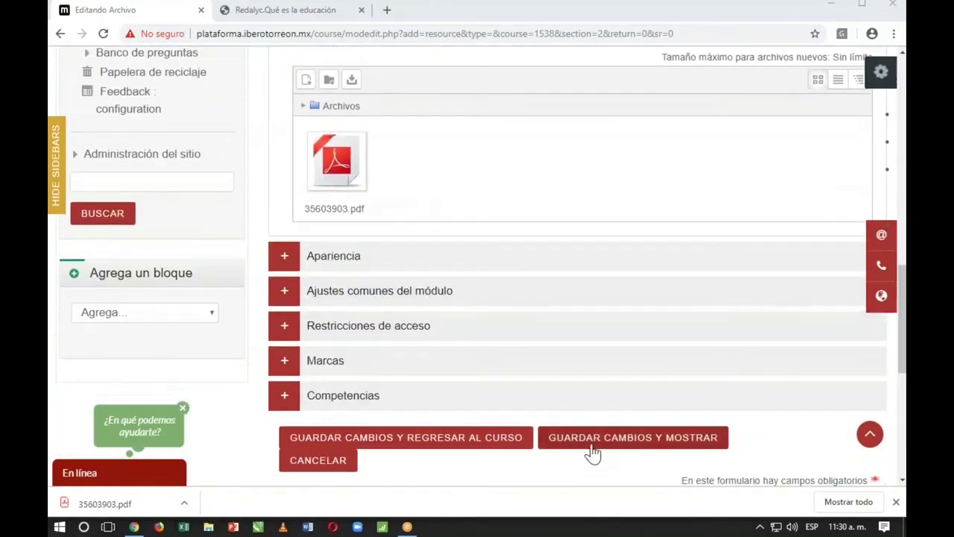
{"action": "left_click", "coordinate": [498, 443]}
{"action": "left_click", "coordinate": [498, 443]}
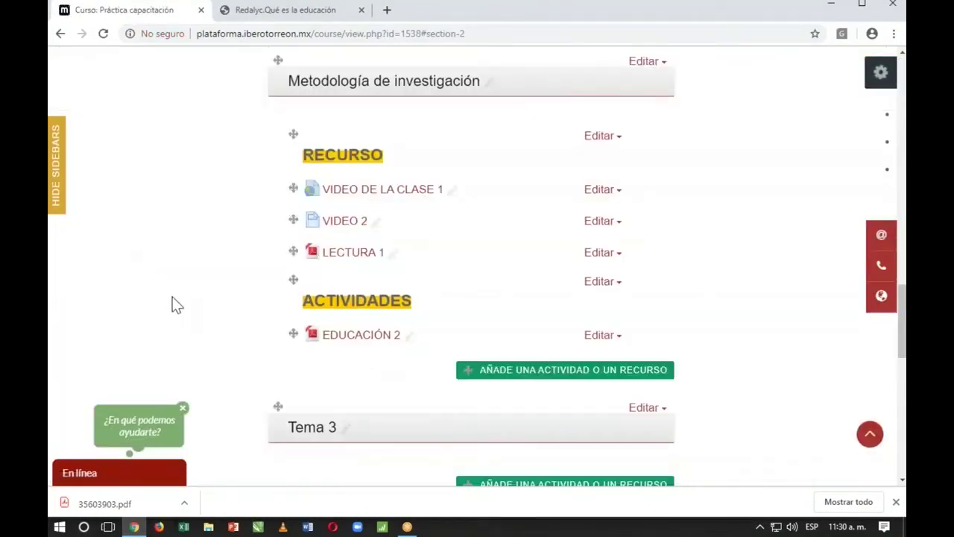
Step: Move the EDUCACIÓN 2 file above the ACTIVIDADES label, directly after LECTURA 1
{"action": "left_click_drag", "start_coordinate": [293, 334], "coordinate": [297, 289]}
{"action": "left_click", "coordinate": [297, 289]}
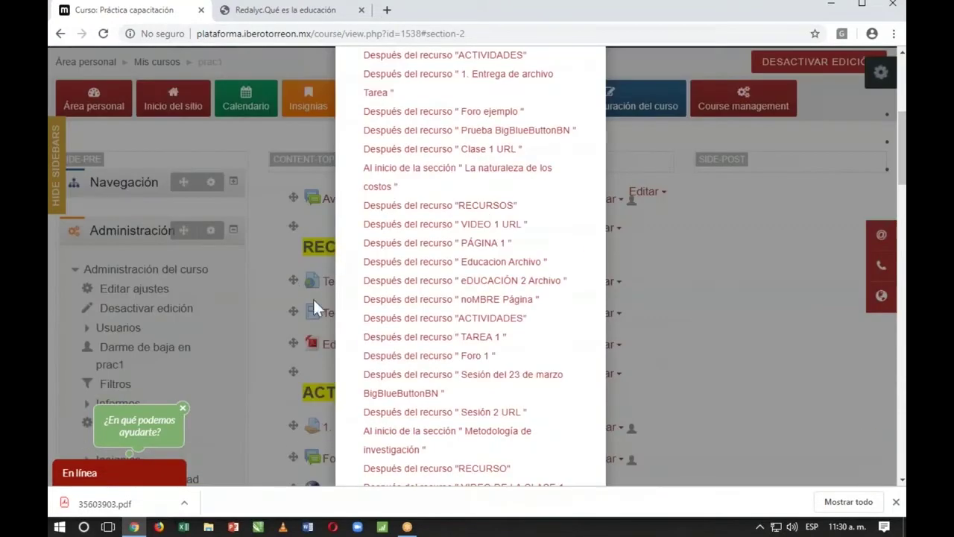
{"action": "scroll", "coordinate": [635, 229], "scroll_direction": "up", "scroll_amount": 3}
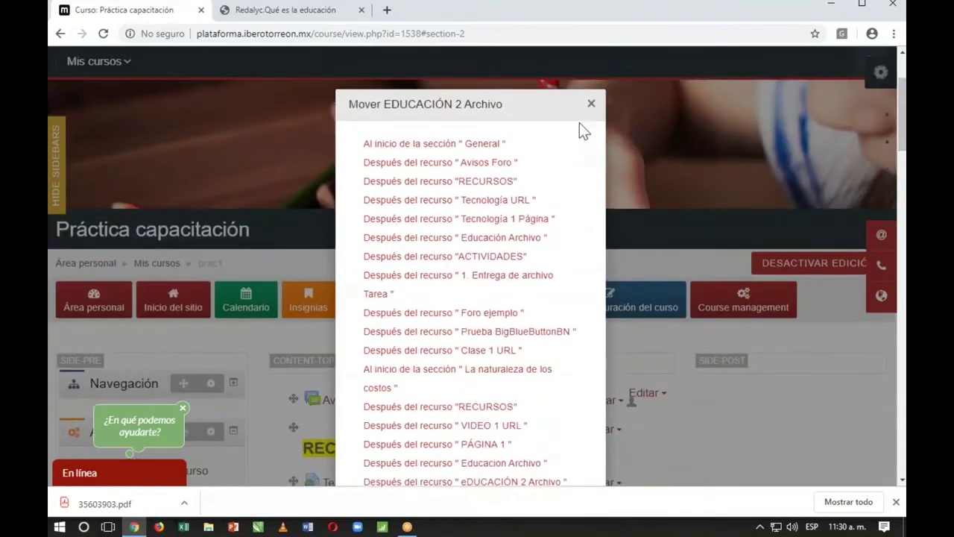
{"action": "left_click", "coordinate": [590, 104]}
{"action": "scroll", "coordinate": [465, 452], "scroll_direction": "down", "scroll_amount": 10}
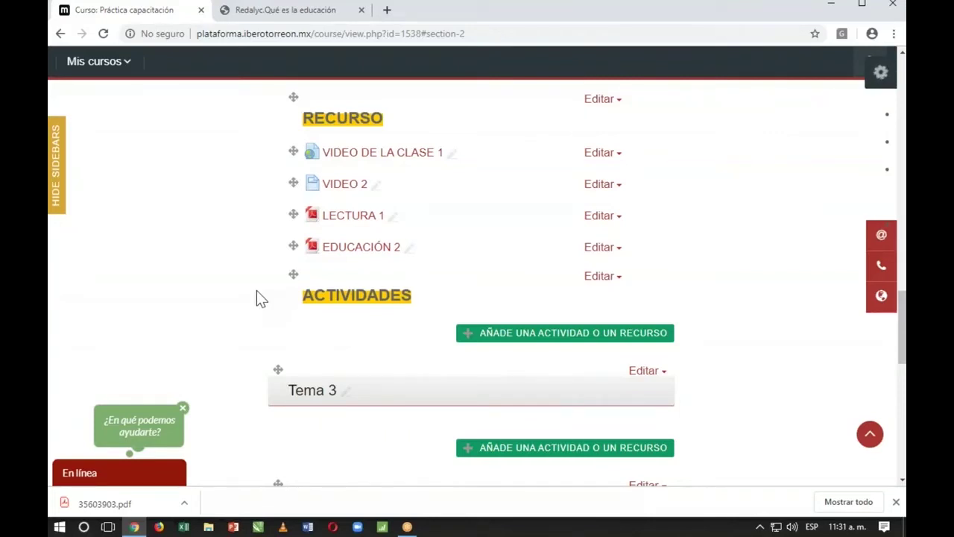
Step: Start adding a new Tarea activity to the Metodología de investigación section
{"action": "left_click", "coordinate": [495, 336]}
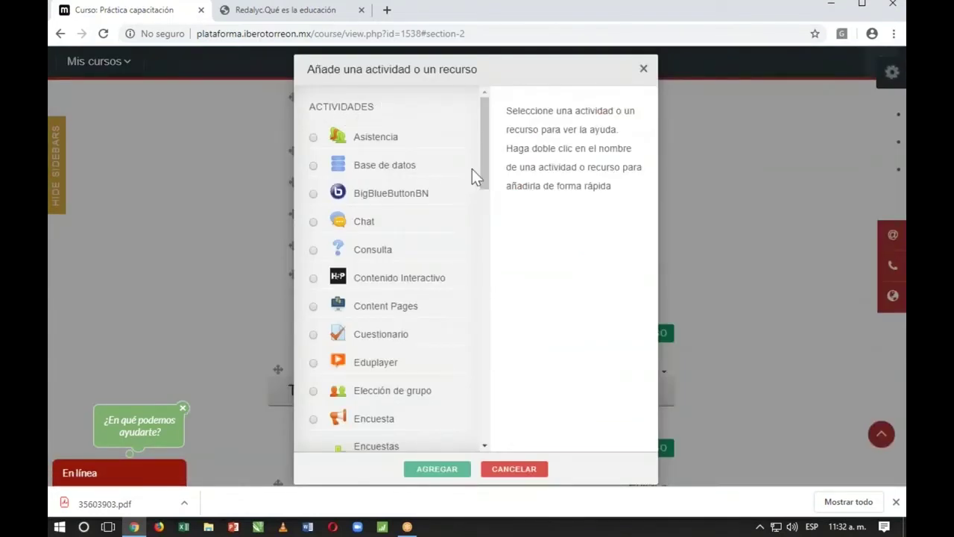
{"action": "left_click_drag", "start_coordinate": [482, 166], "coordinate": [482, 367]}
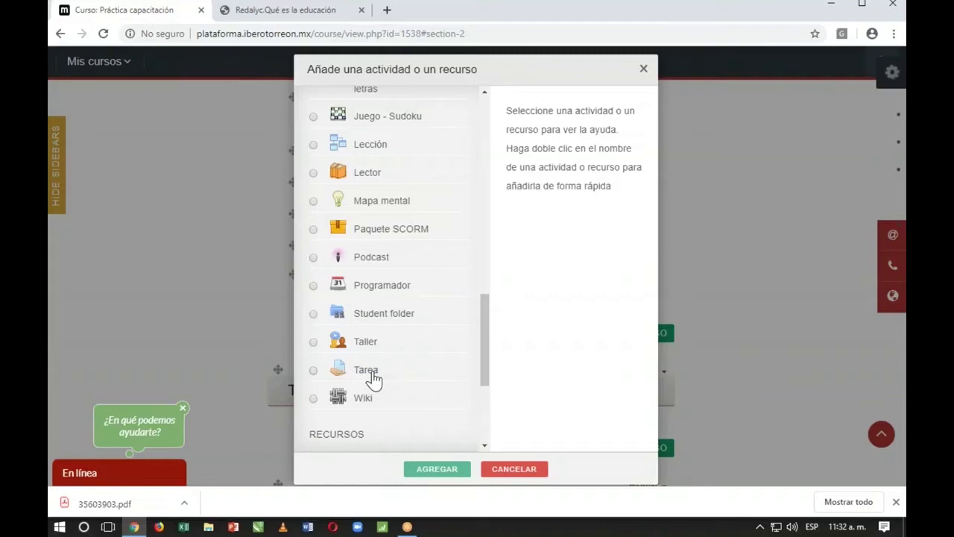
{"action": "left_click", "coordinate": [373, 376]}
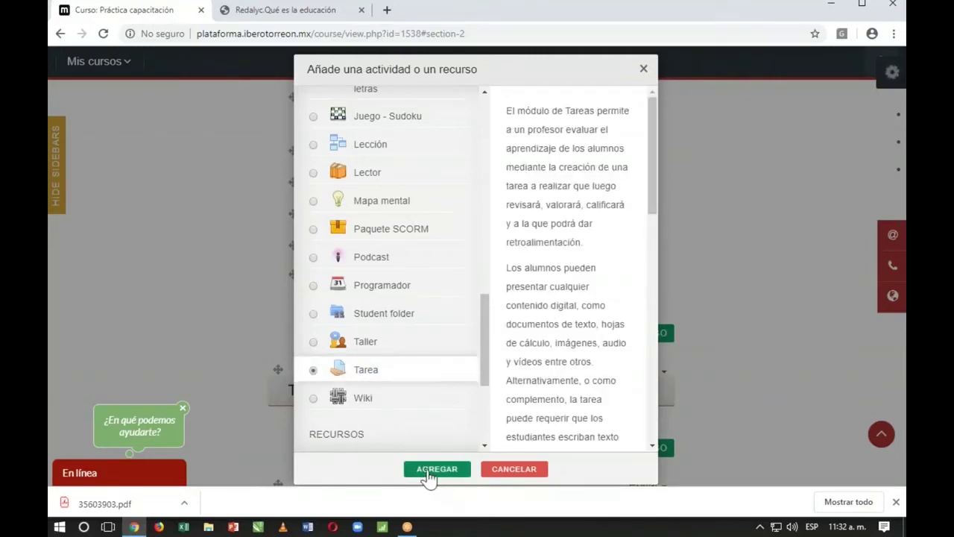
{"action": "left_click", "coordinate": [428, 471]}
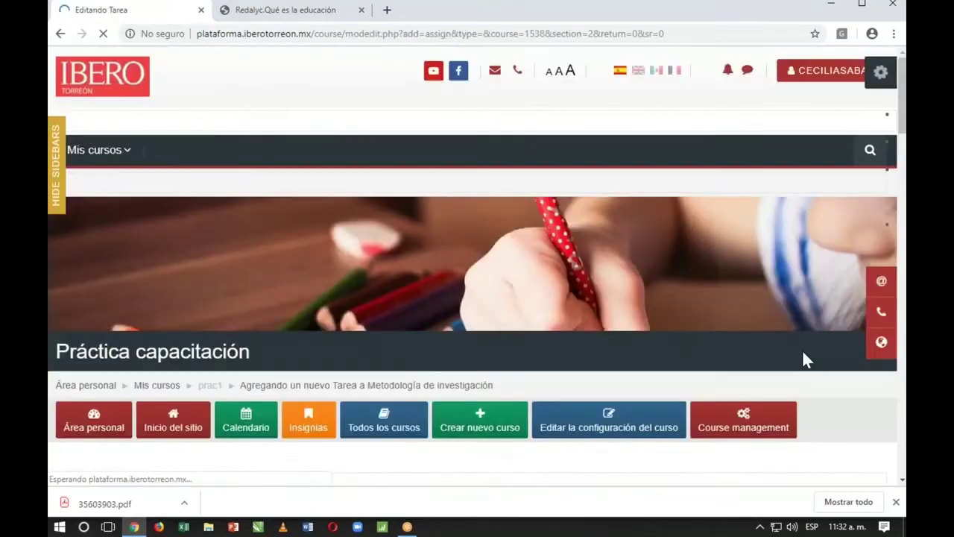
Step: Name the assignment "Tarea 1 de pasos de la investigación"
{"action": "scroll", "coordinate": [751, 333], "scroll_direction": "down", "scroll_amount": 2}
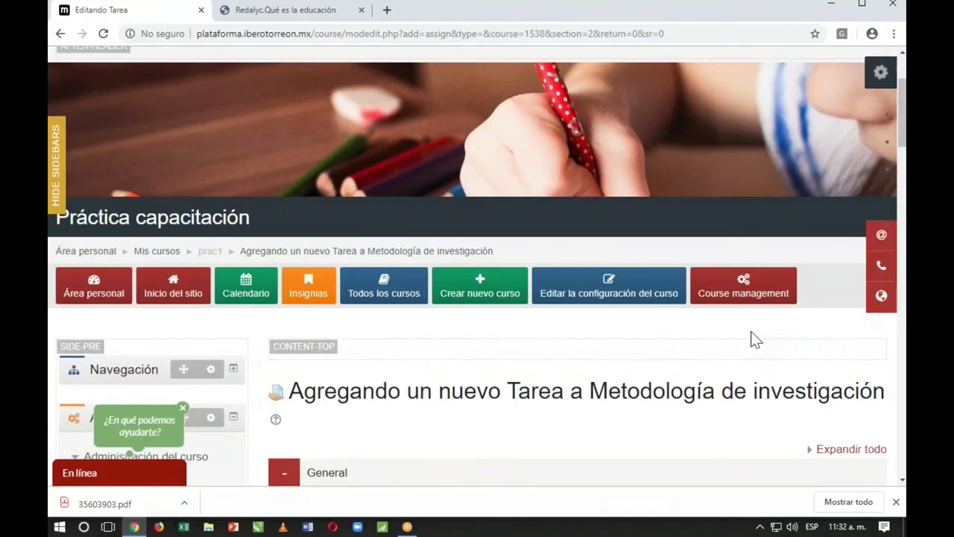
{"action": "scroll", "coordinate": [751, 340], "scroll_direction": "down", "scroll_amount": 4}
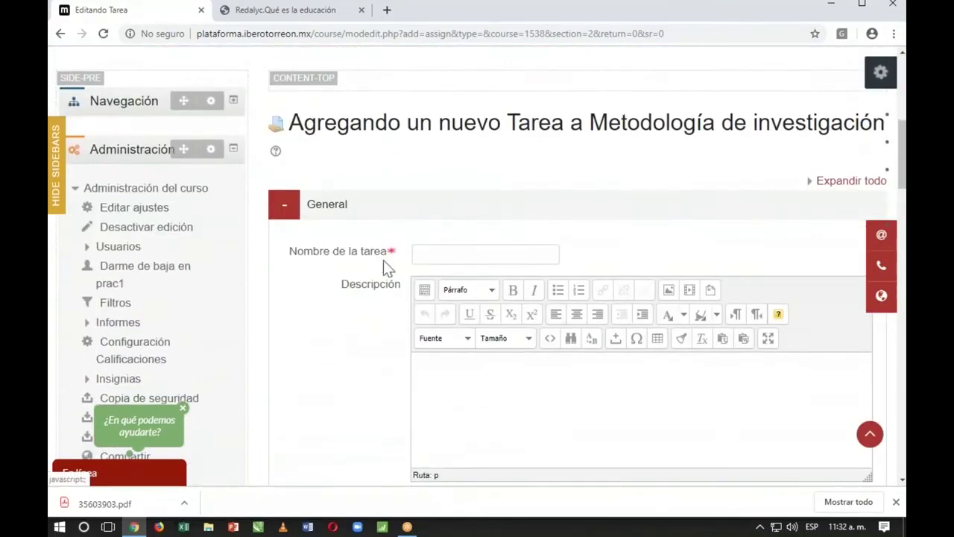
{"action": "left_click", "coordinate": [447, 257]}
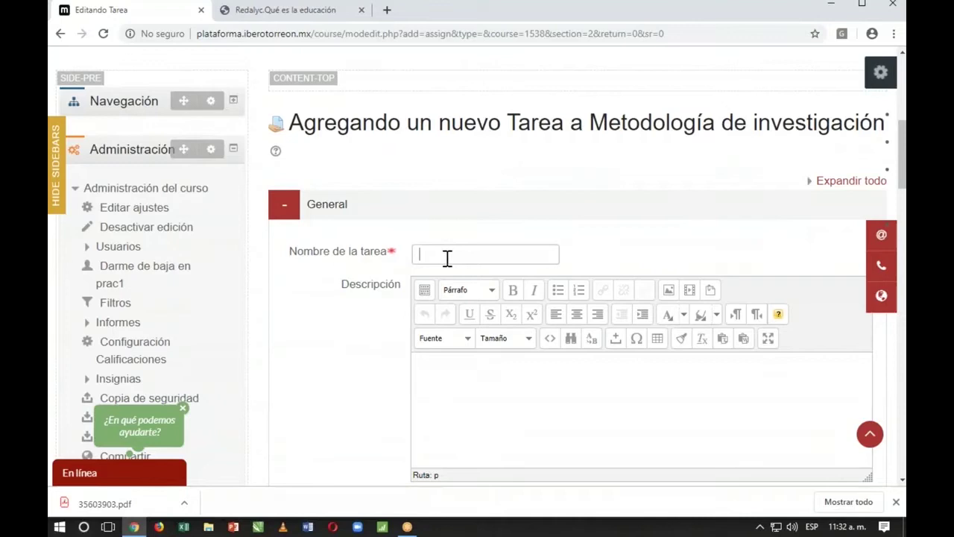
{"action": "type", "text": "T"}
{"action": "type", "text": "area 1"}
{"action": "type", "text": " de "}
{"action": "type", "text": "pasos de la "}
{"action": "type", "text": "investigaci"}
{"action": "type", "text": "ón"}
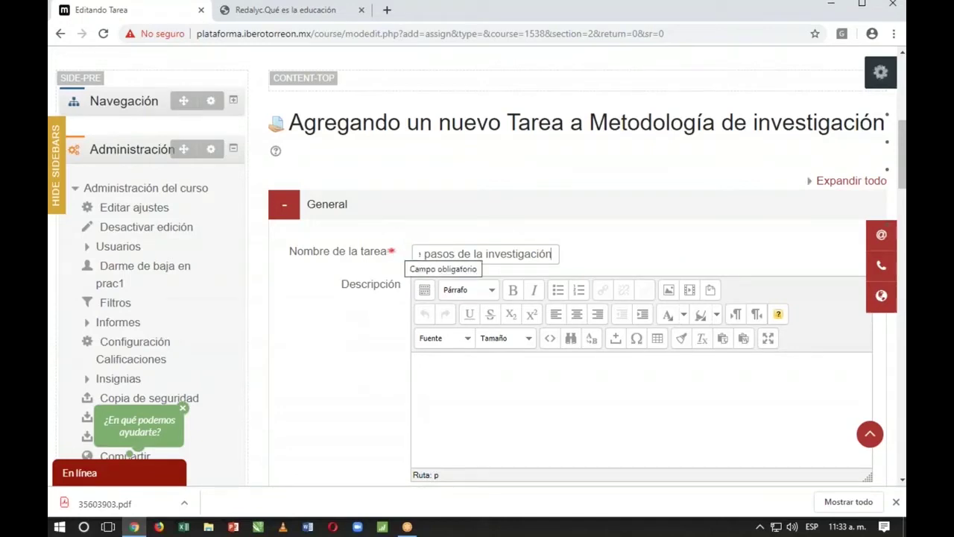
Step: Enter "OBJETIVO:" in the assignment description and set its text size to 5 (18pt)
{"action": "left_click", "coordinate": [533, 382]}
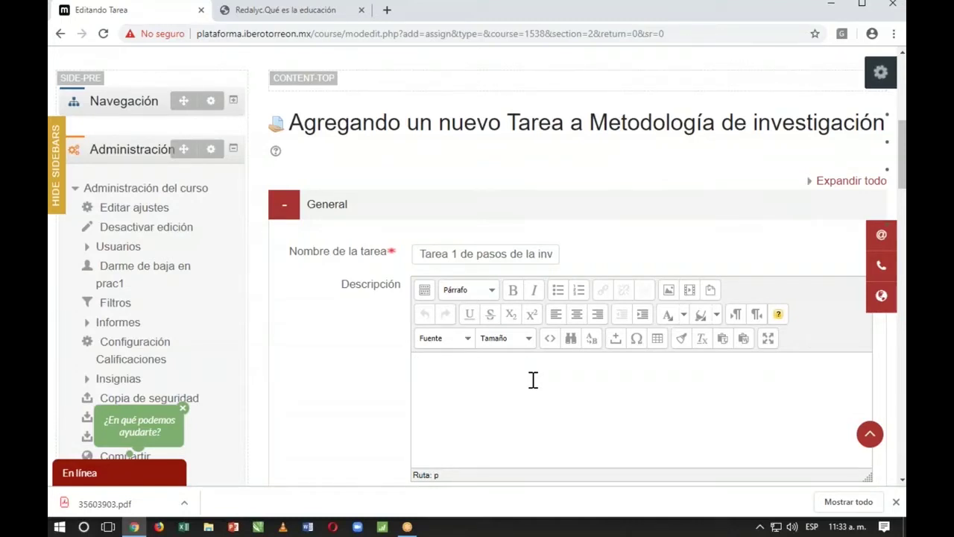
{"action": "type", "text": "OBJETIVOS:"}
{"action": "key", "text": "BackSpace"}
{"action": "key", "text": "BackSpace"}
{"action": "left_click_drag", "start_coordinate": [505, 359], "coordinate": [416, 364]}
{"action": "left_click", "coordinate": [494, 337]}
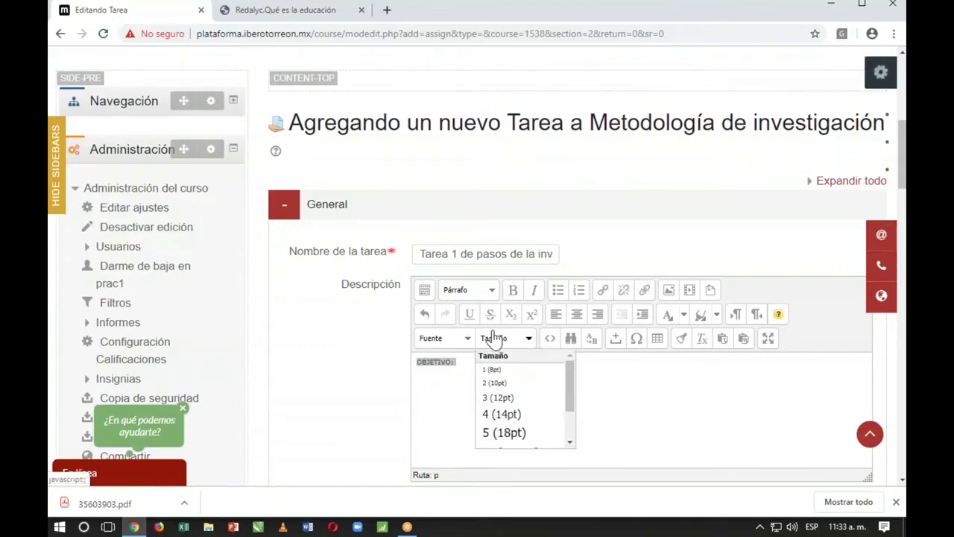
{"action": "left_click", "coordinate": [504, 433]}
Step: Add an "INSTRUCCIONES:" line below OBJETIVO in the description, followed by a line starting with "1."
{"action": "left_click", "coordinate": [498, 367]}
{"action": "key", "text": "Return"}
{"action": "type", "text": "INSTR"}
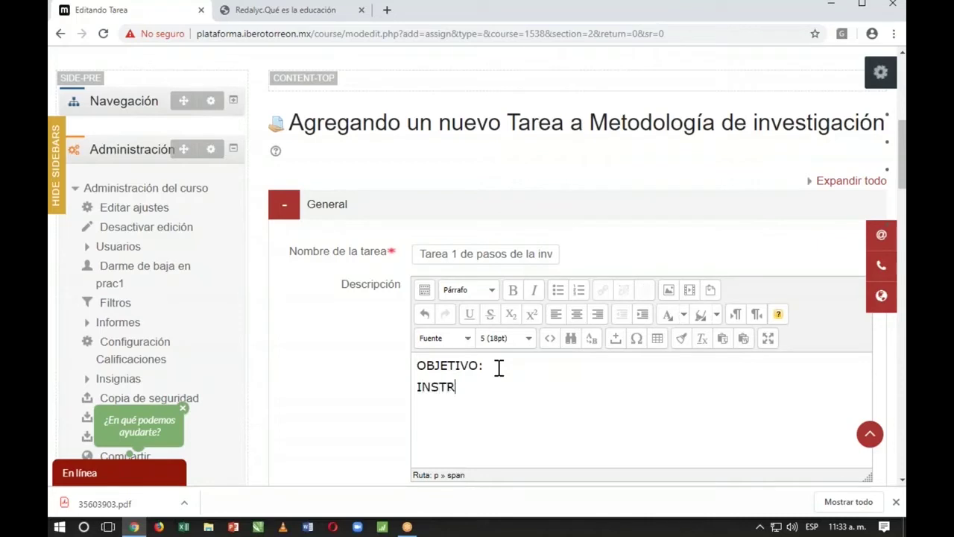
{"action": "type", "text": "UCCIONES:"}
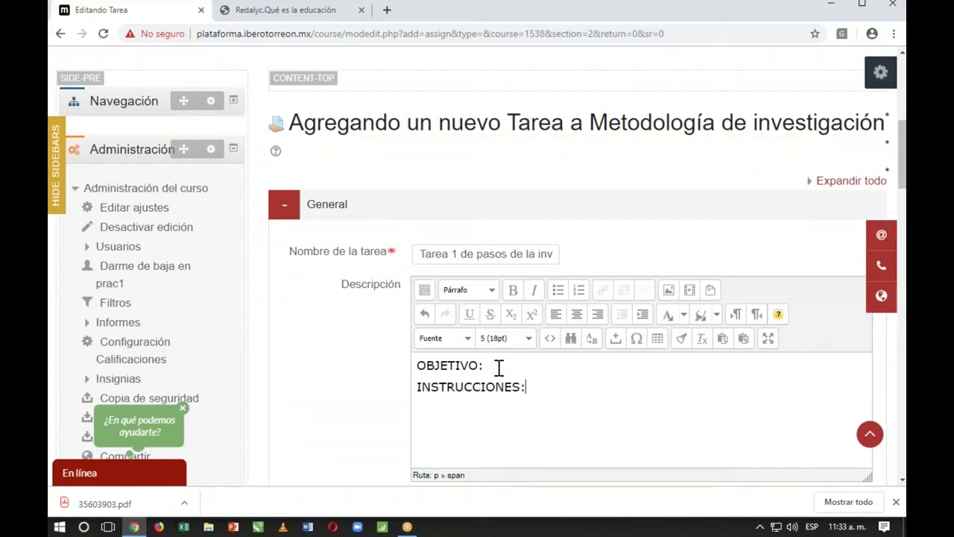
{"action": "key", "text": "Return"}
{"action": "type", "text": "1."}
Step: Open the Práctica capacitación course in a new browser tab placed before the assignment form, and show its Metodología de investigación section
{"action": "scroll", "coordinate": [499, 368], "scroll_direction": "up", "scroll_amount": 6}
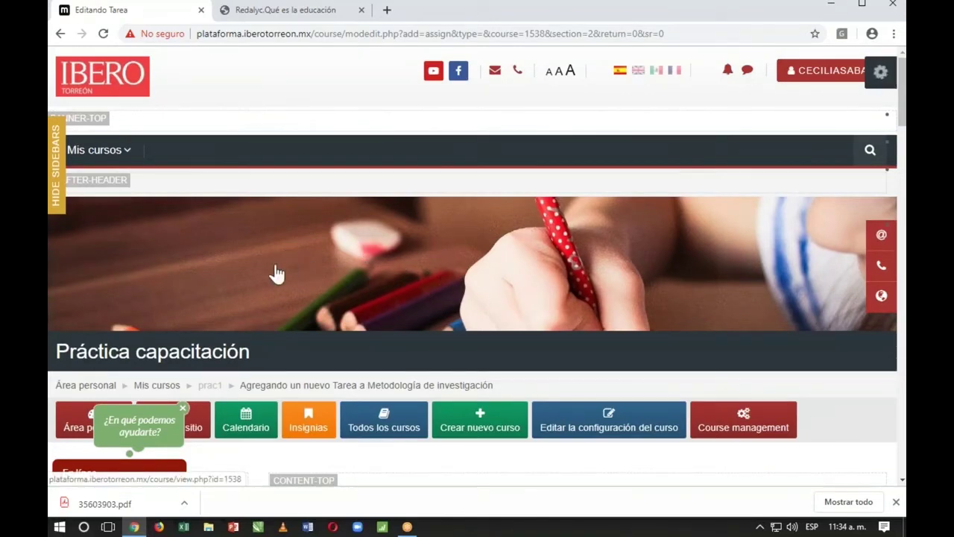
{"action": "right_click", "coordinate": [387, 282]}
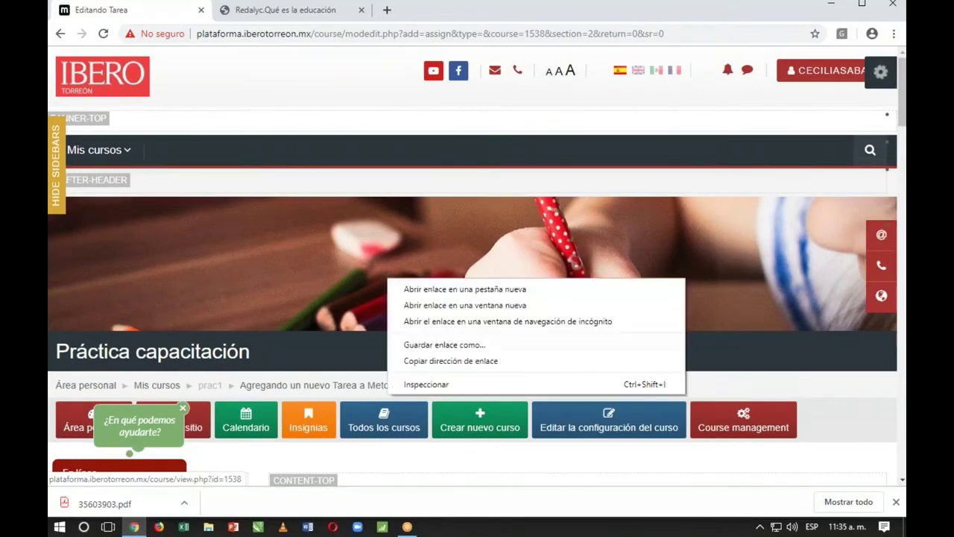
{"action": "left_click", "coordinate": [406, 291]}
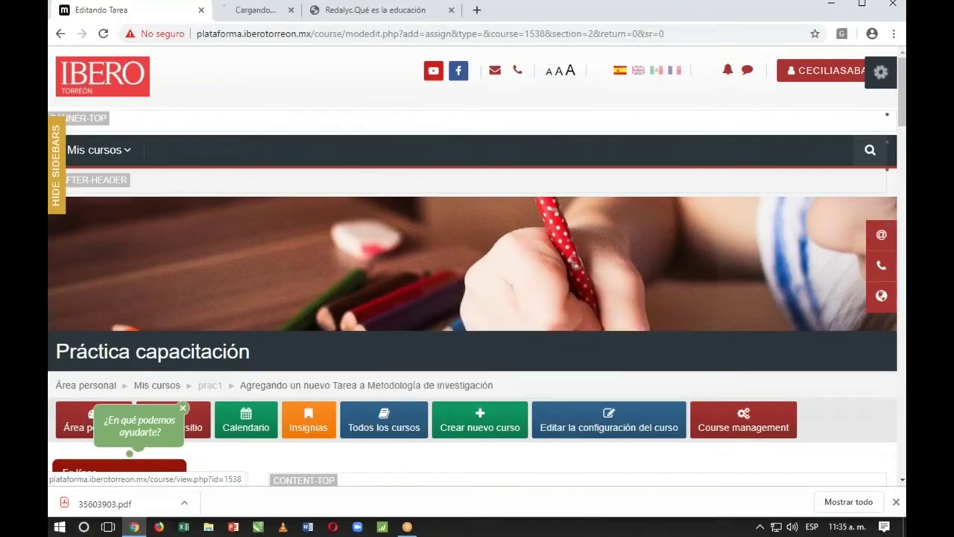
{"action": "left_click_drag", "start_coordinate": [249, 16], "coordinate": [119, 20]}
{"action": "scroll", "coordinate": [481, 441], "scroll_direction": "down", "scroll_amount": 3}
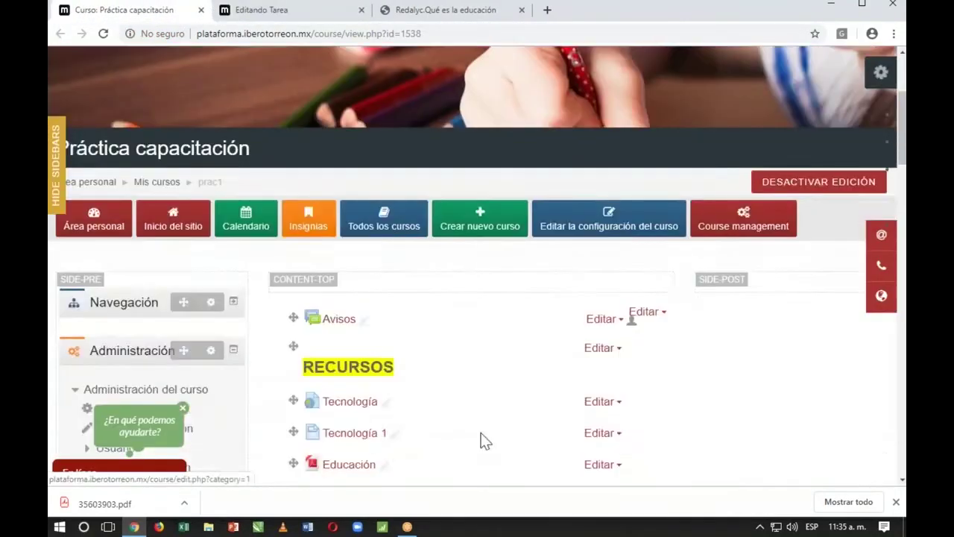
{"action": "scroll", "coordinate": [481, 441], "scroll_direction": "down", "scroll_amount": 10}
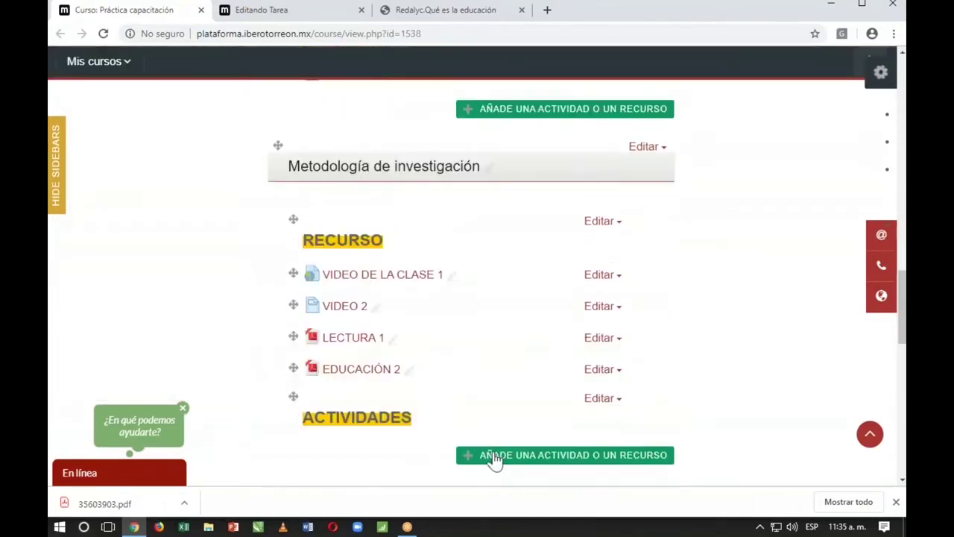
Step: Check the drafted name and description in the Editando Tarea tab, then return to the course tab
{"action": "left_click", "coordinate": [244, 17]}
{"action": "scroll", "coordinate": [490, 427], "scroll_direction": "down", "scroll_amount": 3}
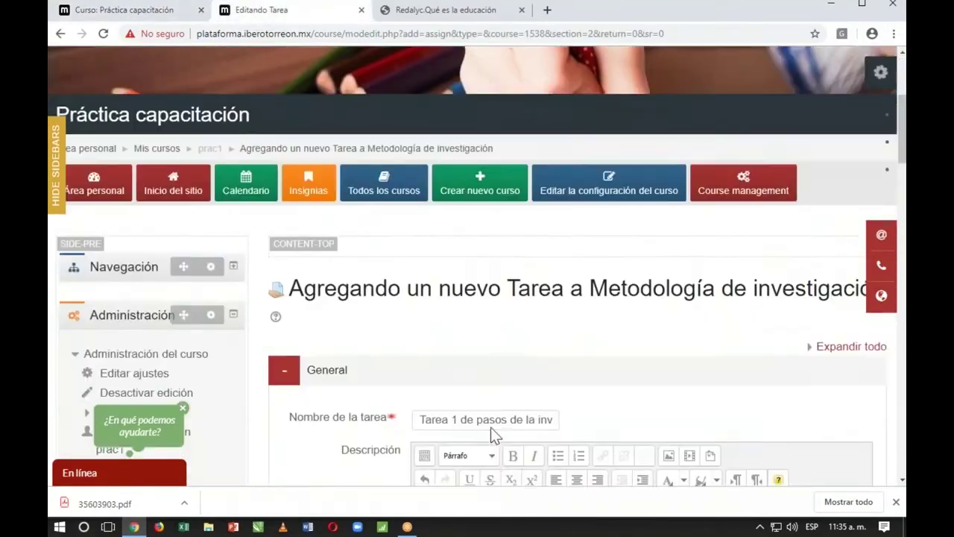
{"action": "scroll", "coordinate": [490, 427], "scroll_direction": "down", "scroll_amount": 3}
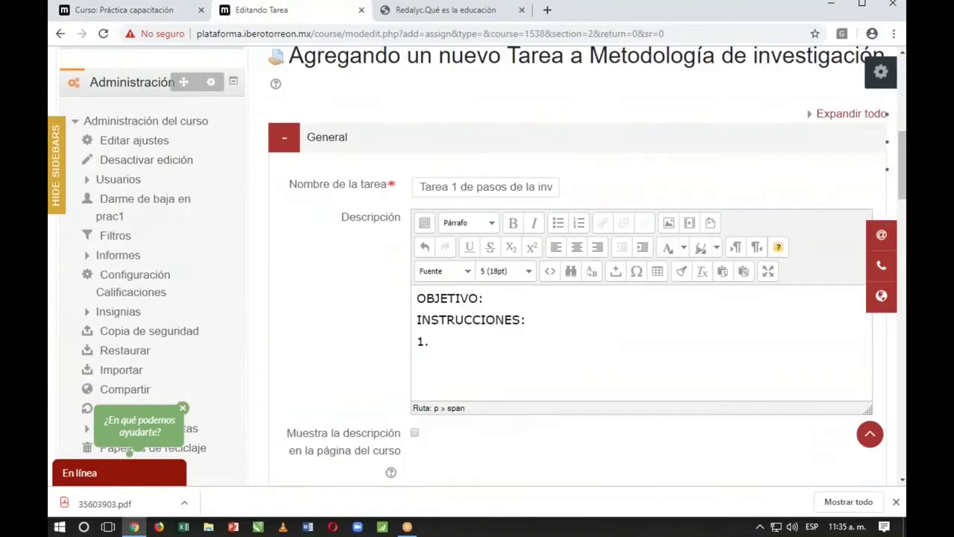
{"action": "left_click", "coordinate": [159, 15]}
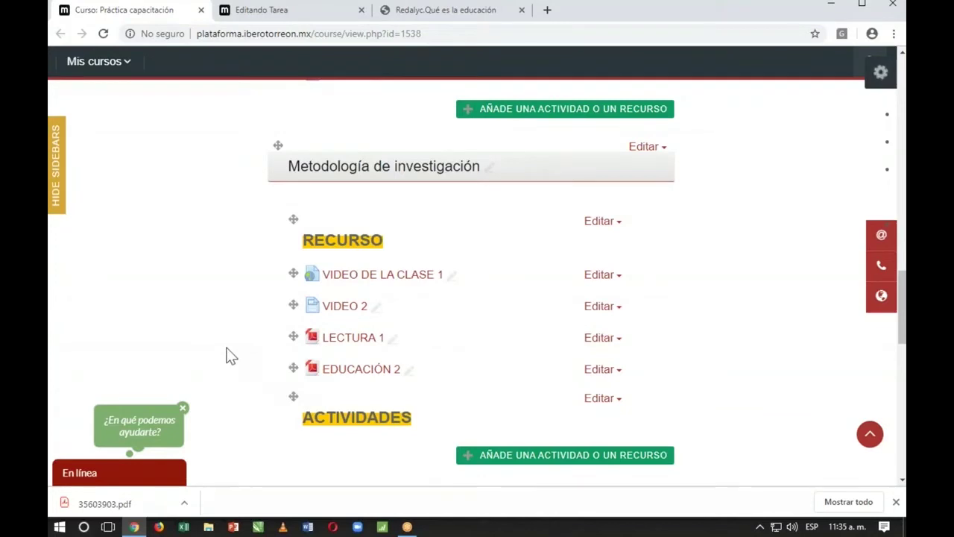
Step: Return to the Editando Tarea tab and write "Observa atentamente el video" as instruction 1 in the assignment description
{"action": "left_click", "coordinate": [236, 15]}
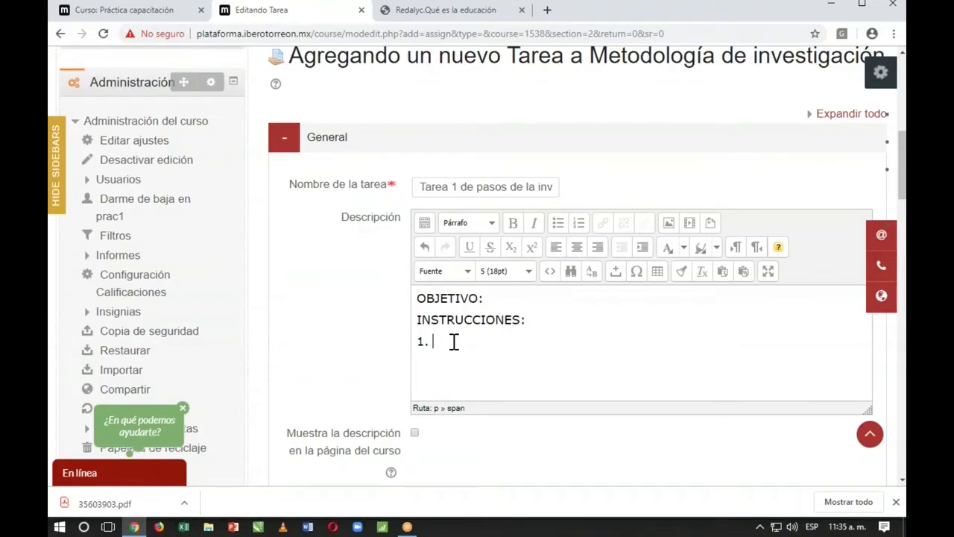
{"action": "type", "text": "V"}
{"action": "key", "text": "BackSpace"}
{"action": "type", "text": "Observa atentat"}
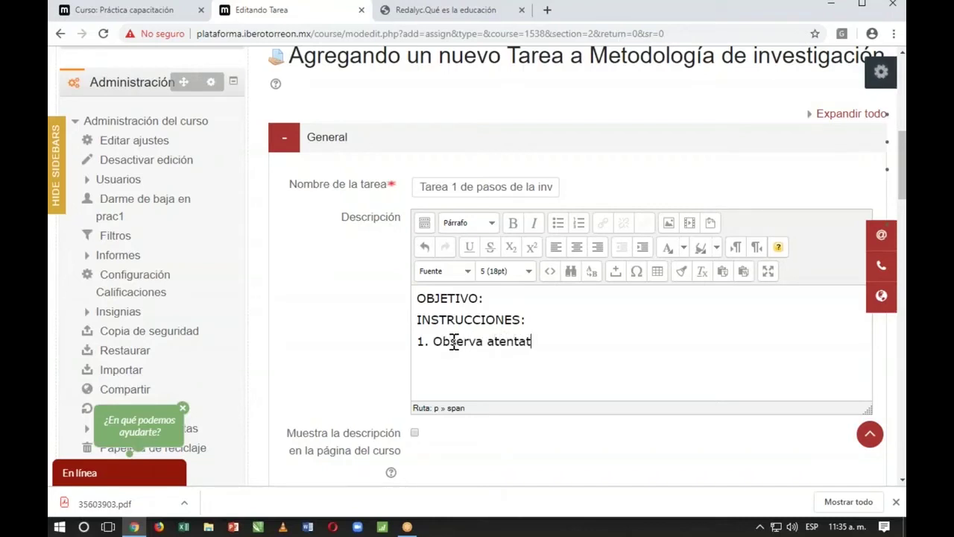
{"action": "key", "text": "BackSpace"}
{"action": "type", "text": "mente el video"}
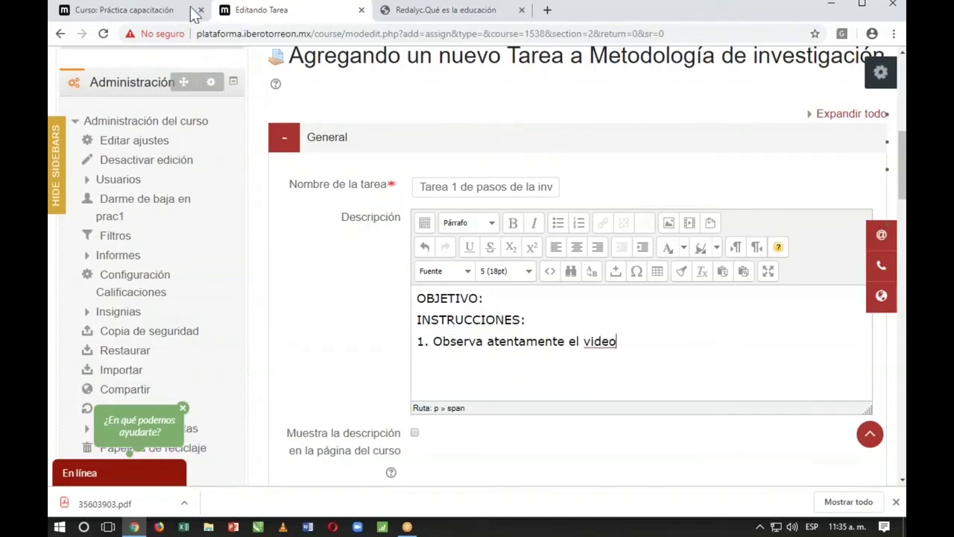
Step: Copy the linked title VIDEO DE LA CLASE 1 from the course page and paste it at the end of instruction 1
{"action": "left_click", "coordinate": [170, 16]}
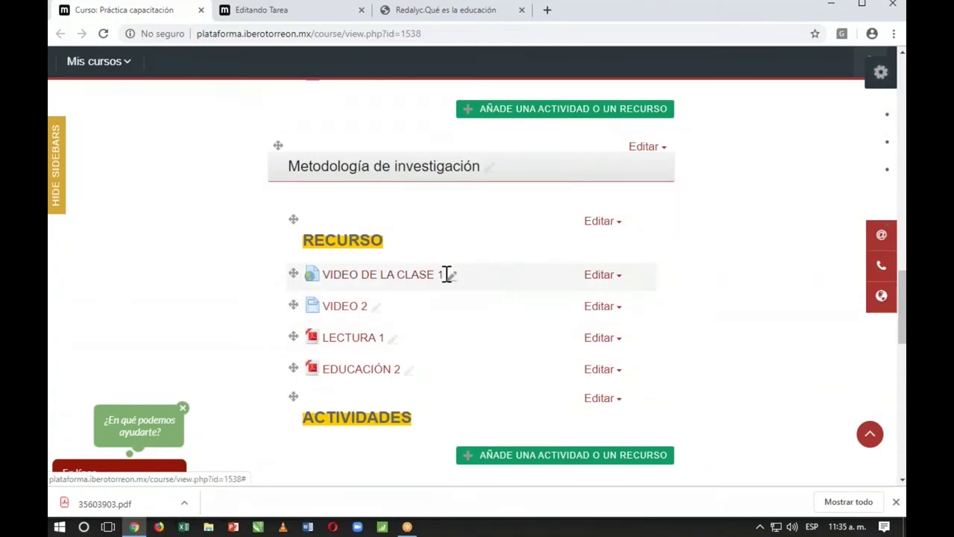
{"action": "left_click_drag", "start_coordinate": [445, 274], "coordinate": [321, 274]}
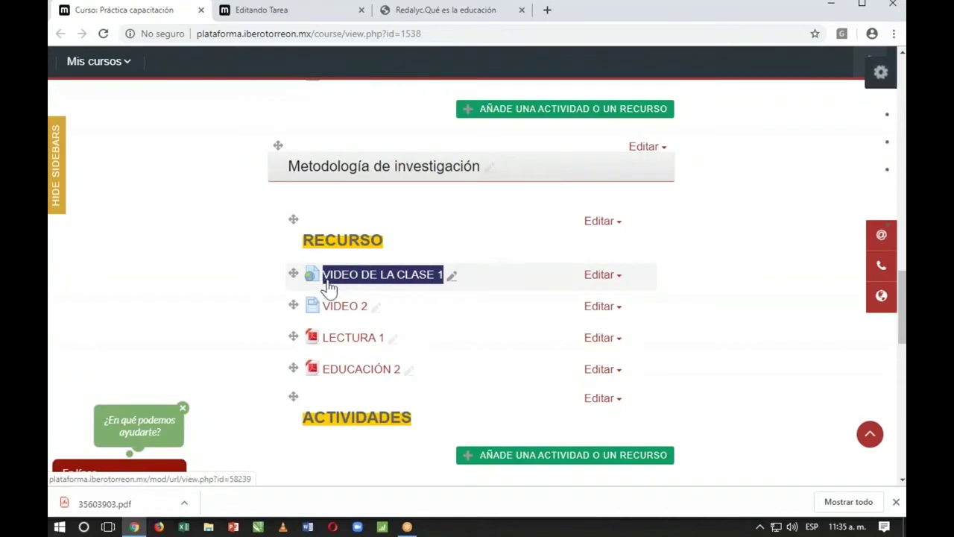
{"action": "left_click", "coordinate": [257, 263]}
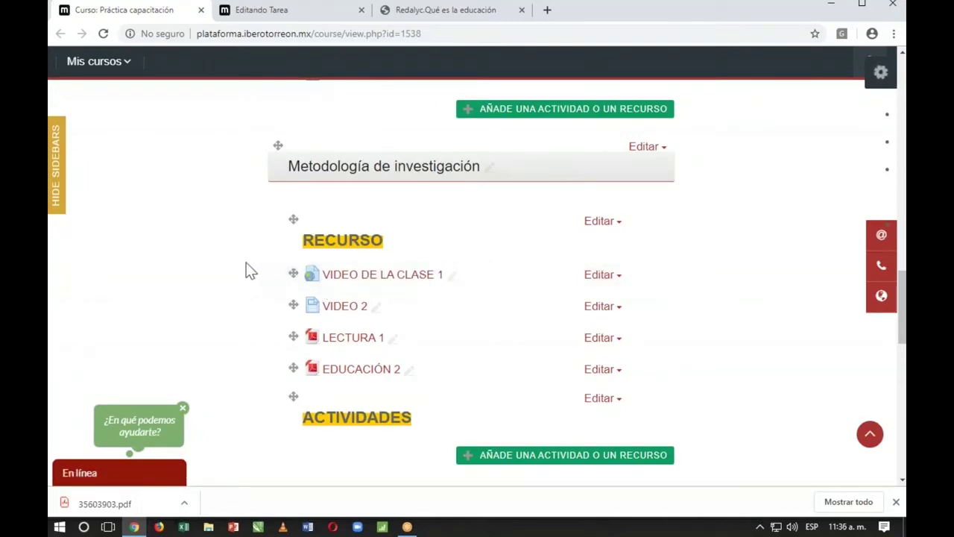
{"action": "left_click_drag", "start_coordinate": [444, 290], "coordinate": [179, 312]}
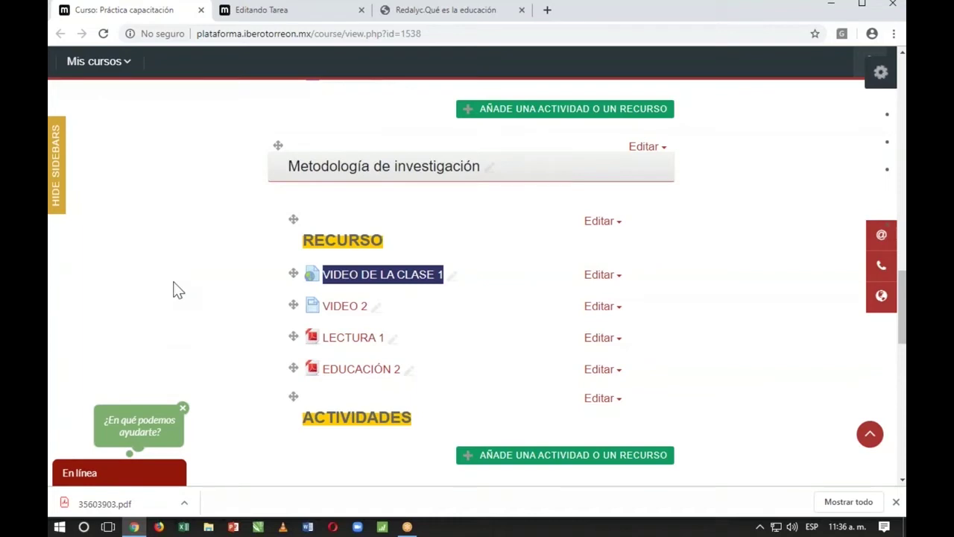
{"action": "left_click", "coordinate": [234, 12]}
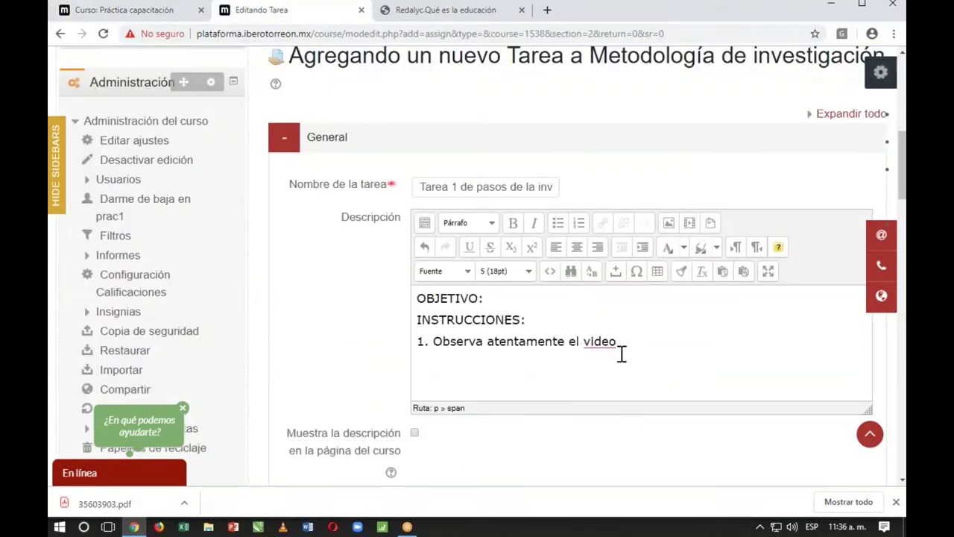
{"action": "type", "text": "VIDEO DE LA CLASE 1URL"}
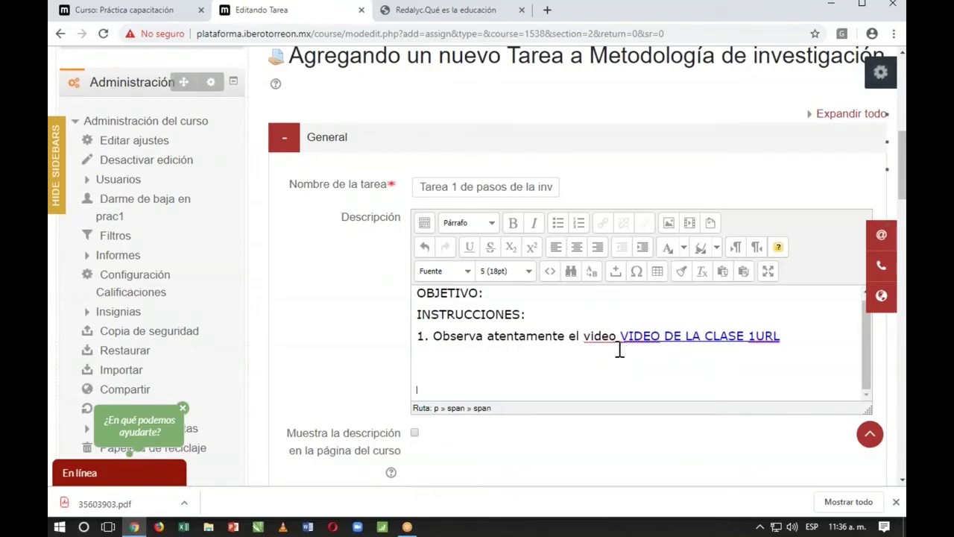
Step: Delete the redundant word "video" before the pasted link in instruction 1
{"action": "left_click", "coordinate": [617, 335]}
{"action": "key", "text": "BackSpace"}
{"action": "key", "text": "BackSpace"}
{"action": "key", "text": "BackSpace"}
{"action": "key", "text": "BackSpace"}
{"action": "key", "text": "BackSpace"}
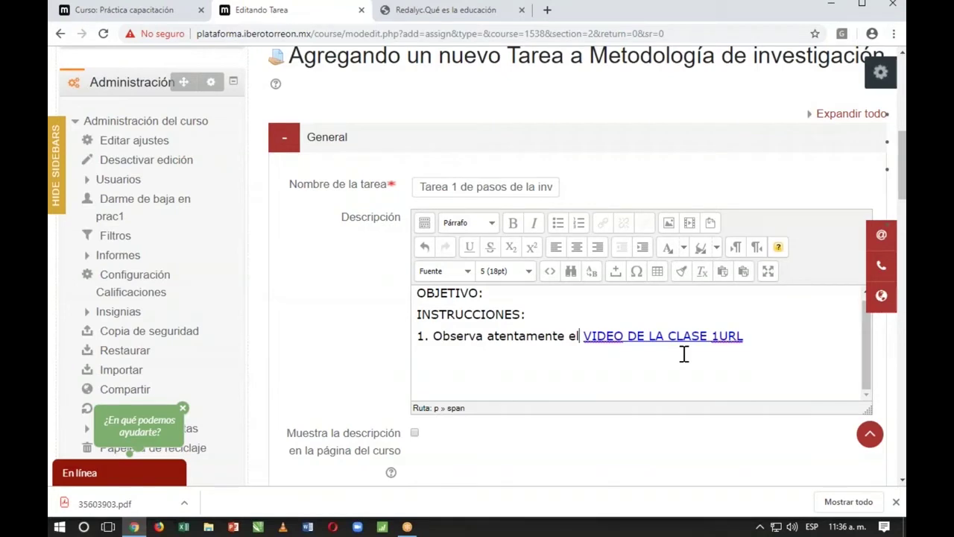
Step: Extend instruction 1 after the video link with "y lee el archivo", and copy the EDUCACIÓN 2 resource title from the course page
{"action": "left_click", "coordinate": [760, 340]}
{"action": "type", "text": "y lee"}
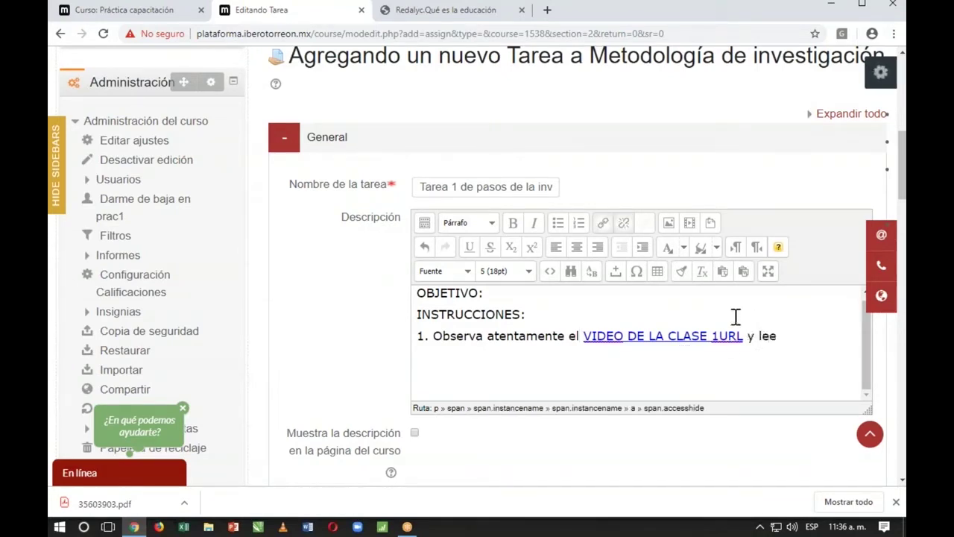
{"action": "left_click", "coordinate": [167, 14]}
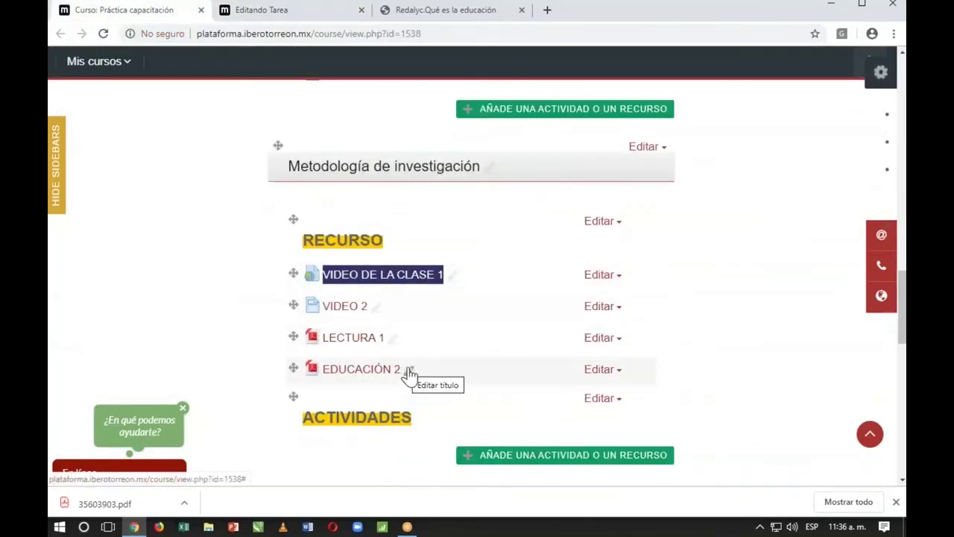
{"action": "mouse_move", "coordinate": [404, 369]}
{"action": "left_mouse_down"}
{"action": "mouse_move", "coordinate": [379, 368]}
{"action": "mouse_move", "coordinate": [400, 368]}
{"action": "mouse_move", "coordinate": [388, 379]}
{"action": "mouse_move", "coordinate": [401, 368]}
{"action": "mouse_move", "coordinate": [310, 366]}
{"action": "left_mouse_up"}
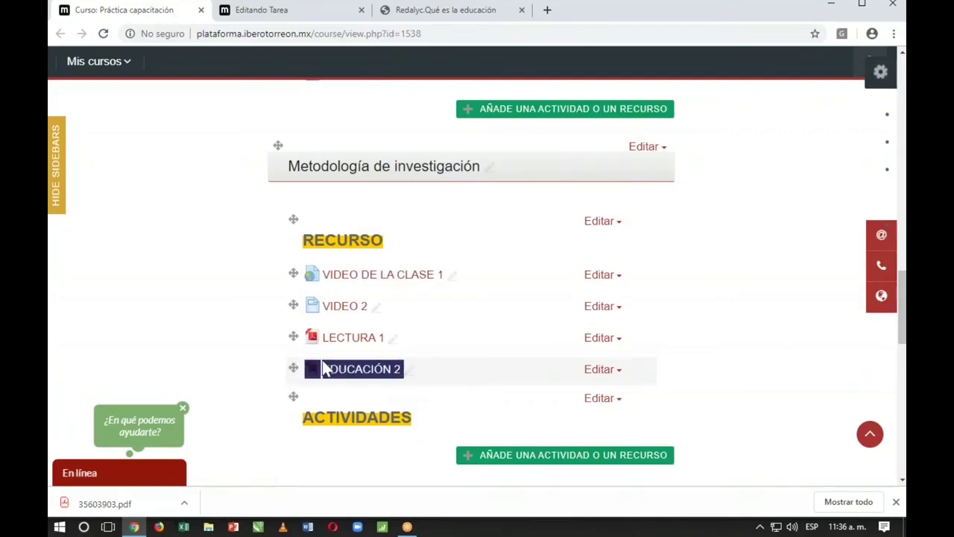
{"action": "left_click", "coordinate": [246, 16]}
{"action": "type", "text": "el archivo"}
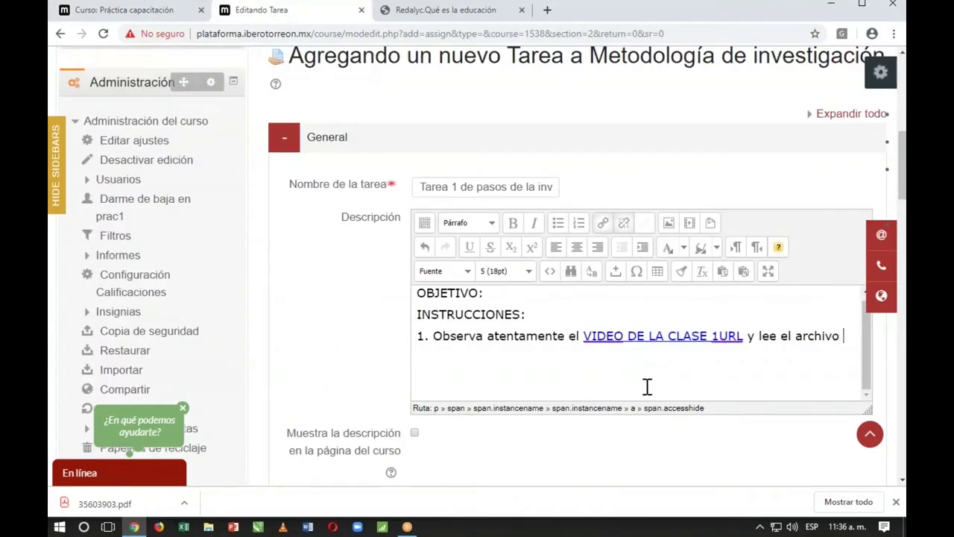
Step: Complete instruction 1 with the link "EDUCACIÓN 2Archivo" and a period, and start instruction 2 with "A partir de eso"
{"action": "type", "text": "EDUCACIÓN 2Archivo"}
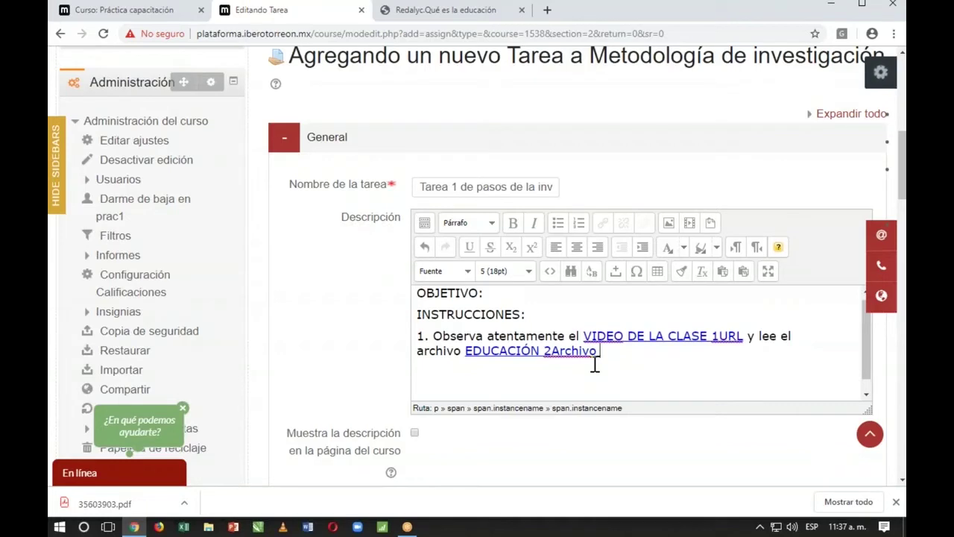
{"action": "type", "text": "."}
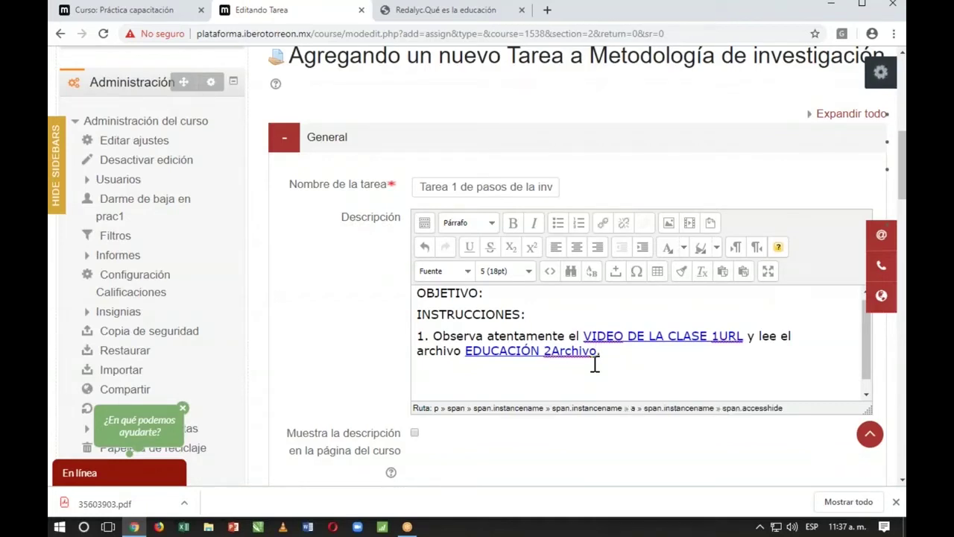
{"action": "key", "text": "Return"}
{"action": "type", "text": "2. "}
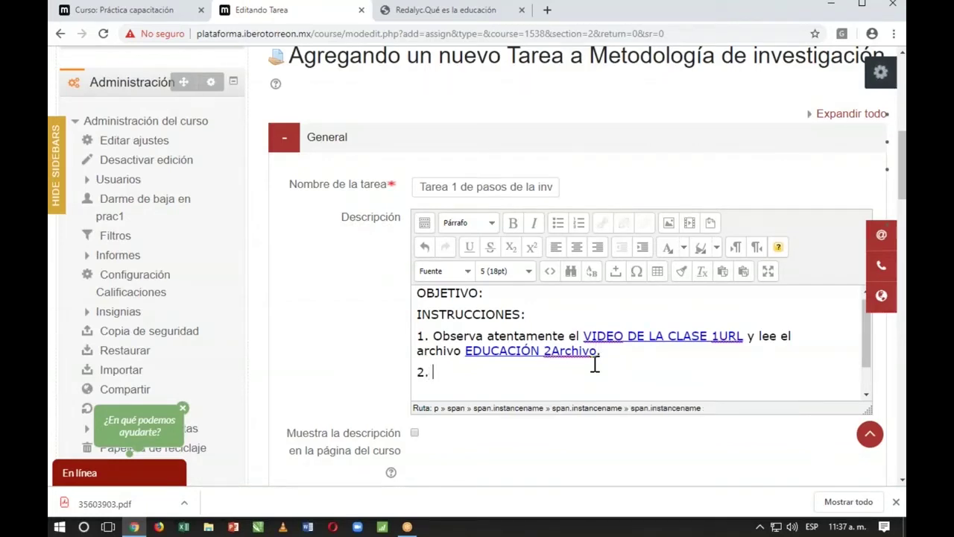
{"action": "type", "text": "A partir de eso"}
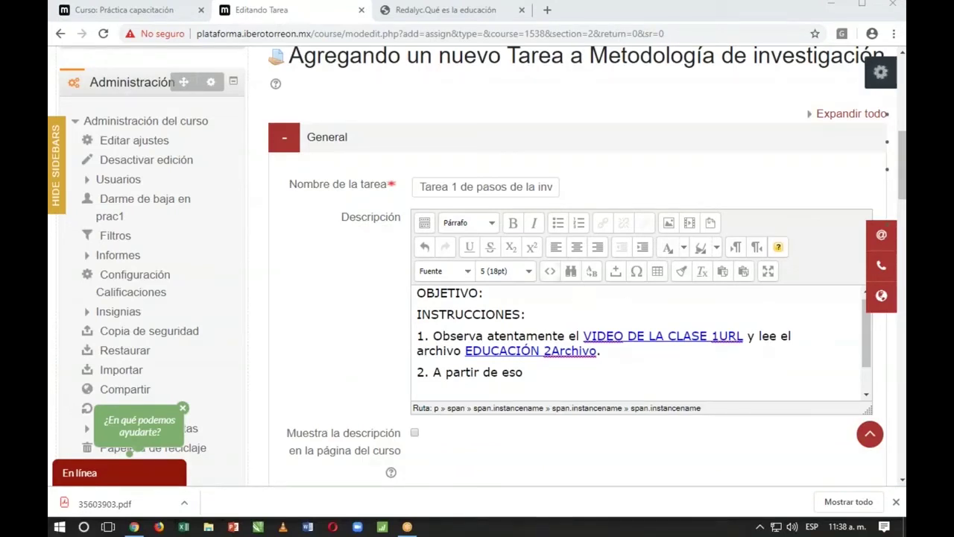
Step: Copy the VIDEO DE LA CLASE 1 resource link from the course page and insert it after "A partir de eso" in instruction 2
{"action": "left_click", "coordinate": [136, 15]}
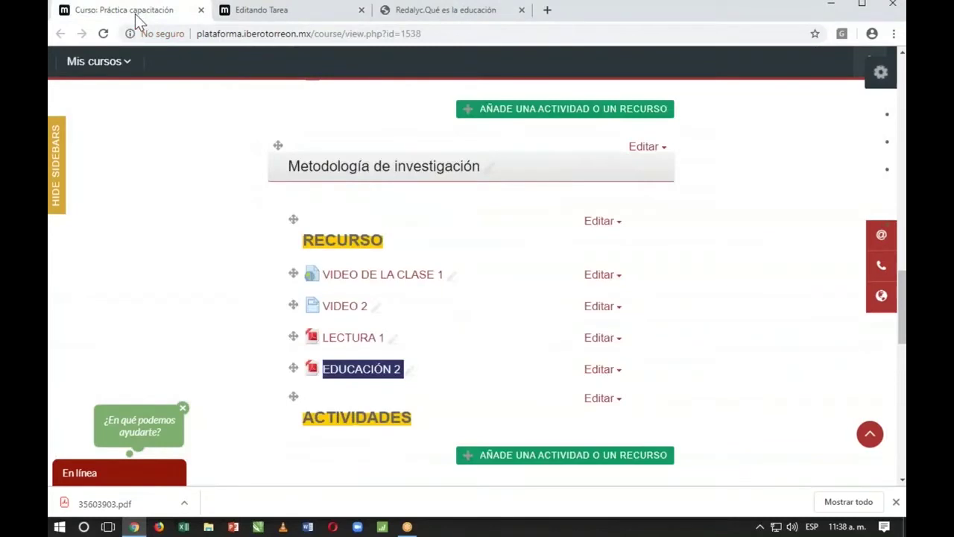
{"action": "left_click", "coordinate": [179, 257]}
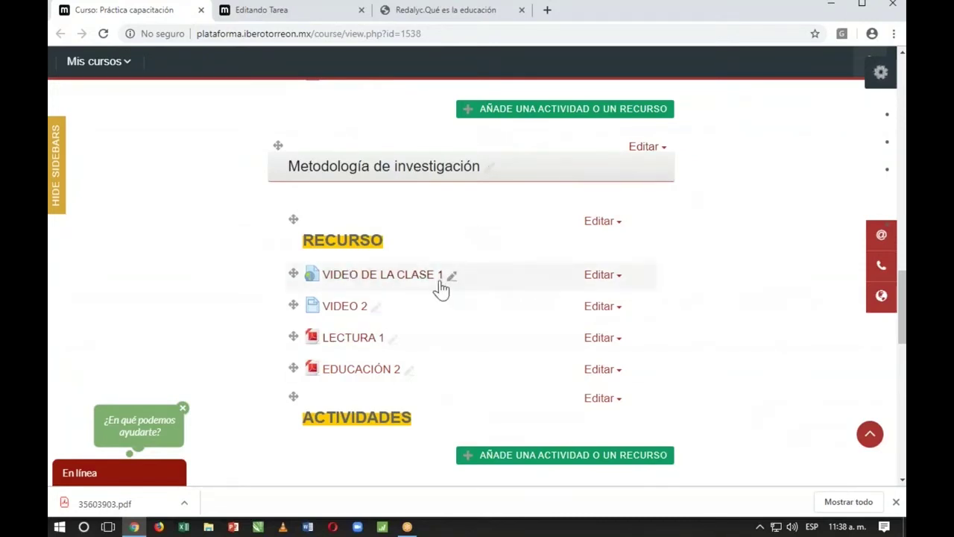
{"action": "left_click_drag", "start_coordinate": [447, 274], "coordinate": [328, 275]}
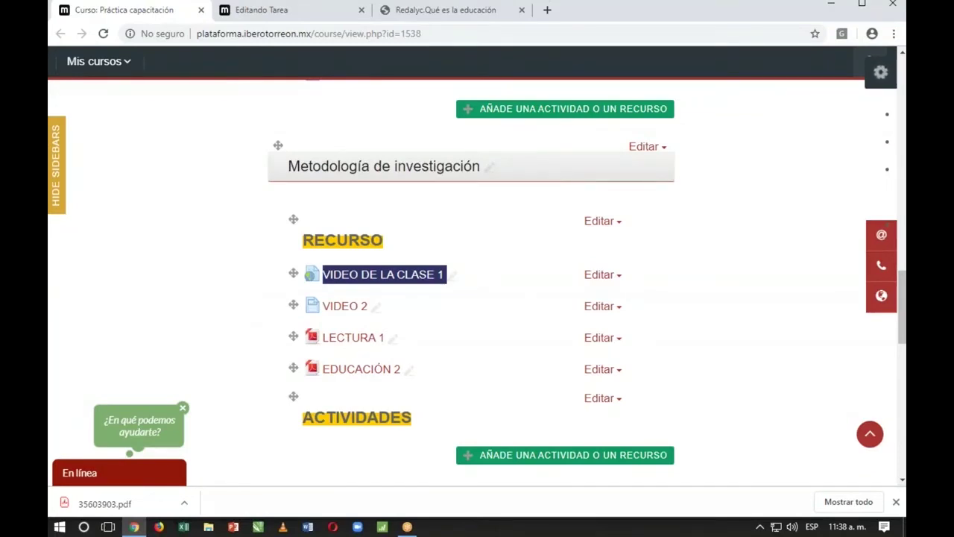
{"action": "left_click", "coordinate": [237, 16]}
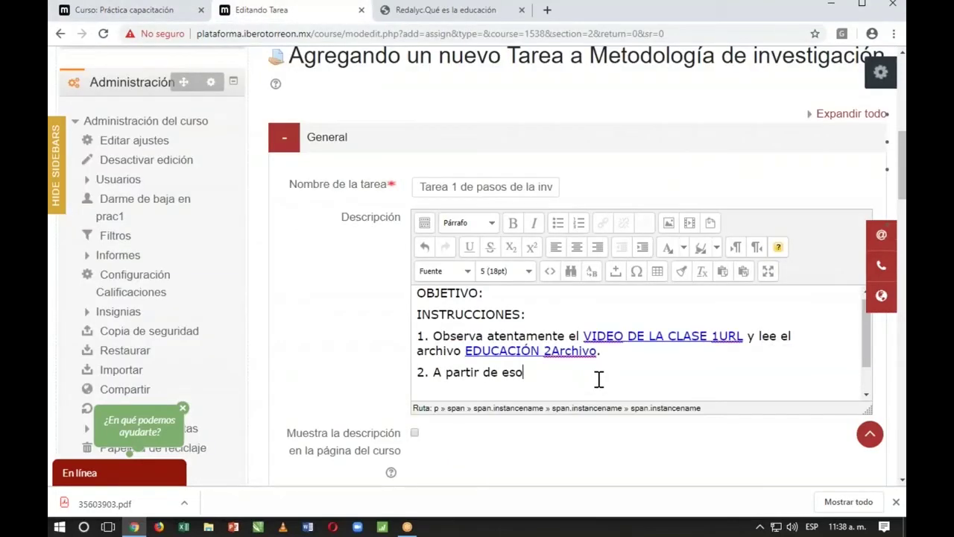
{"action": "type", "text": "VIDEO DE LA CLASE 1URL"}
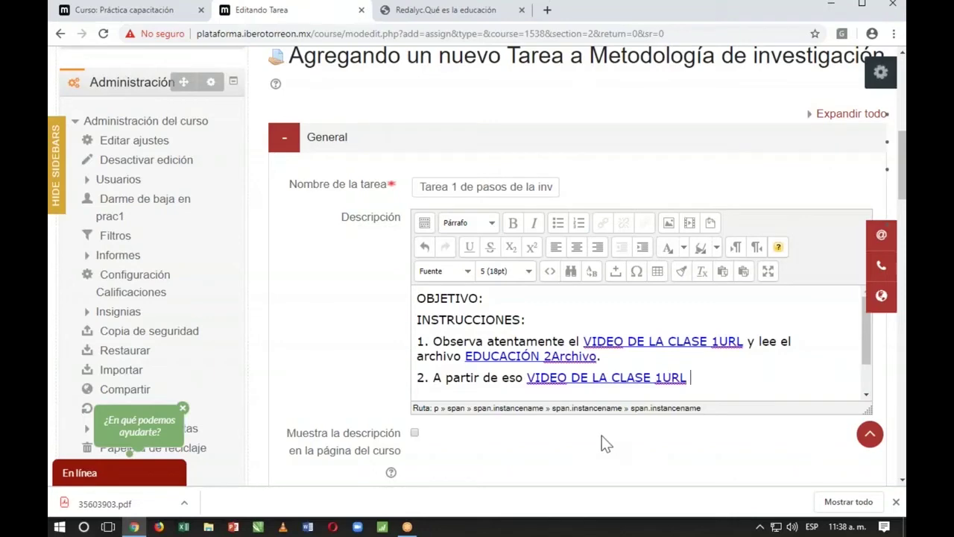
{"action": "scroll", "coordinate": [355, 331], "scroll_direction": "down", "scroll_amount": 2}
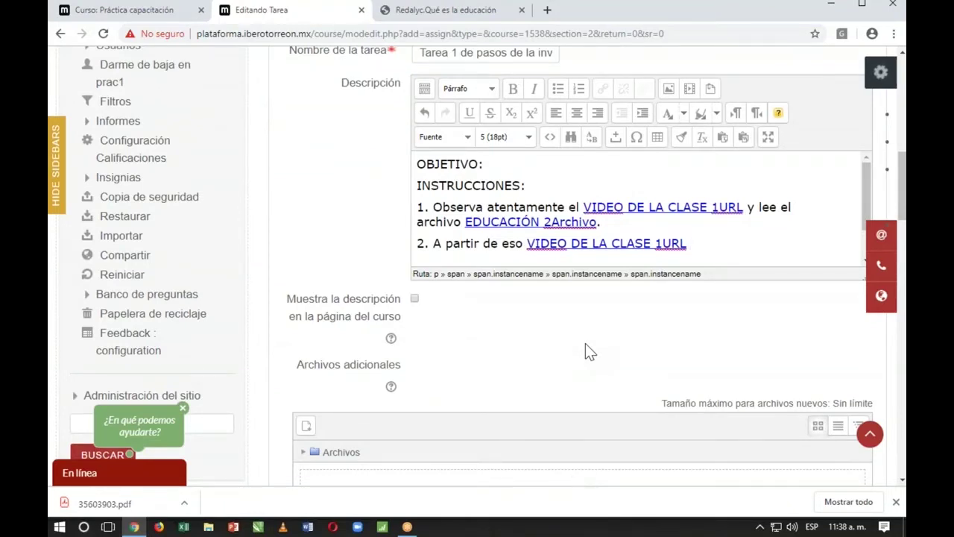
{"action": "scroll", "coordinate": [585, 351], "scroll_direction": "up", "scroll_amount": 2}
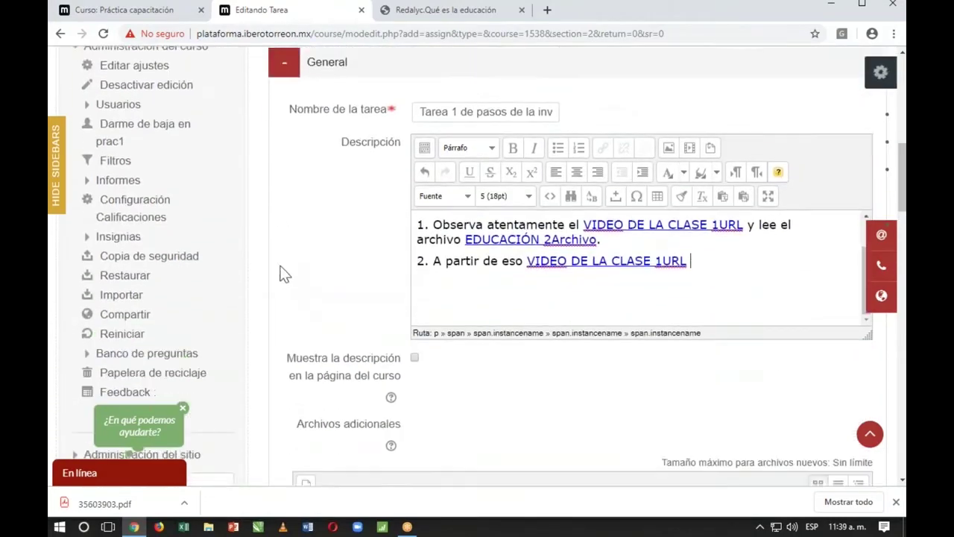
{"action": "scroll", "coordinate": [320, 246], "scroll_direction": "down", "scroll_amount": 1}
{"action": "scroll", "coordinate": [392, 261], "scroll_direction": "up", "scroll_amount": 1}
{"action": "scroll", "coordinate": [527, 323], "scroll_direction": "up", "scroll_amount": 1}
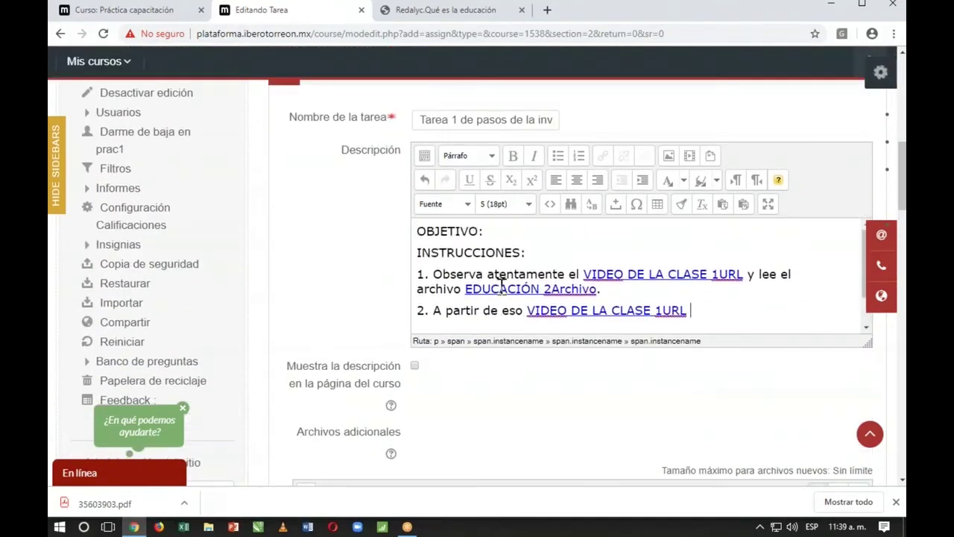
{"action": "scroll", "coordinate": [365, 313], "scroll_direction": "down", "scroll_amount": 3}
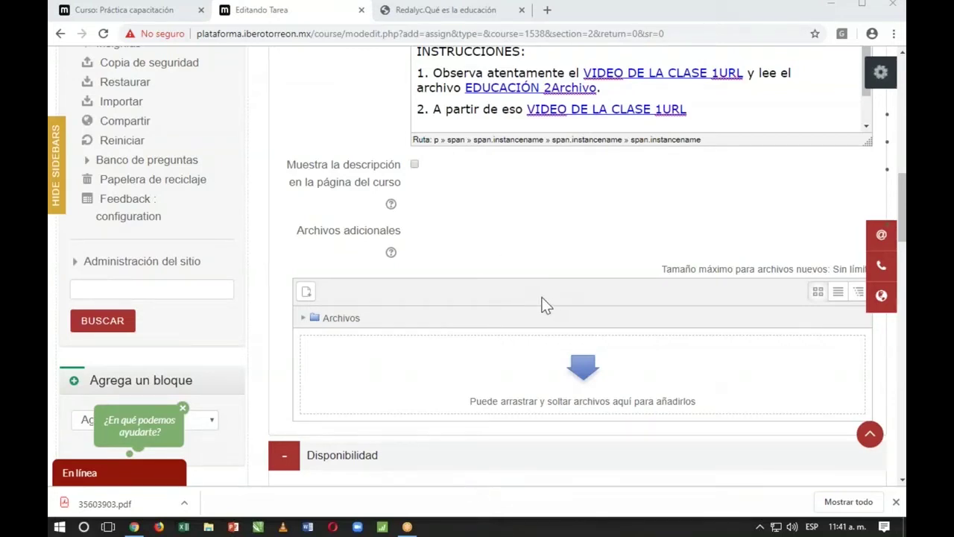
{"action": "scroll", "coordinate": [544, 304], "scroll_direction": "up", "scroll_amount": 3}
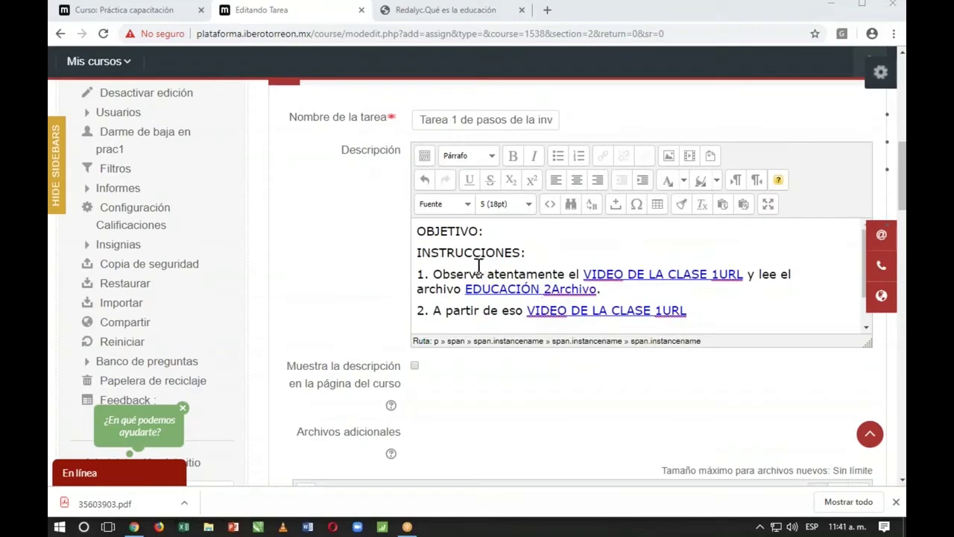
Step: Attach the downloaded file 35603903.pdf to the assignment's additional files
{"action": "scroll", "coordinate": [509, 321], "scroll_direction": "down", "scroll_amount": 1}
{"action": "scroll", "coordinate": [490, 328], "scroll_direction": "down", "scroll_amount": 3}
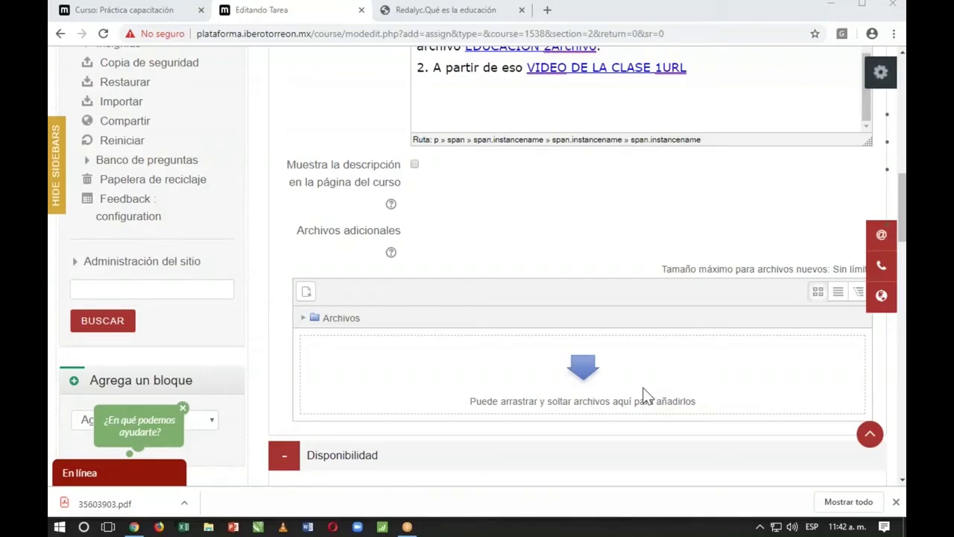
{"action": "scroll", "coordinate": [648, 380], "scroll_direction": "down", "scroll_amount": 3}
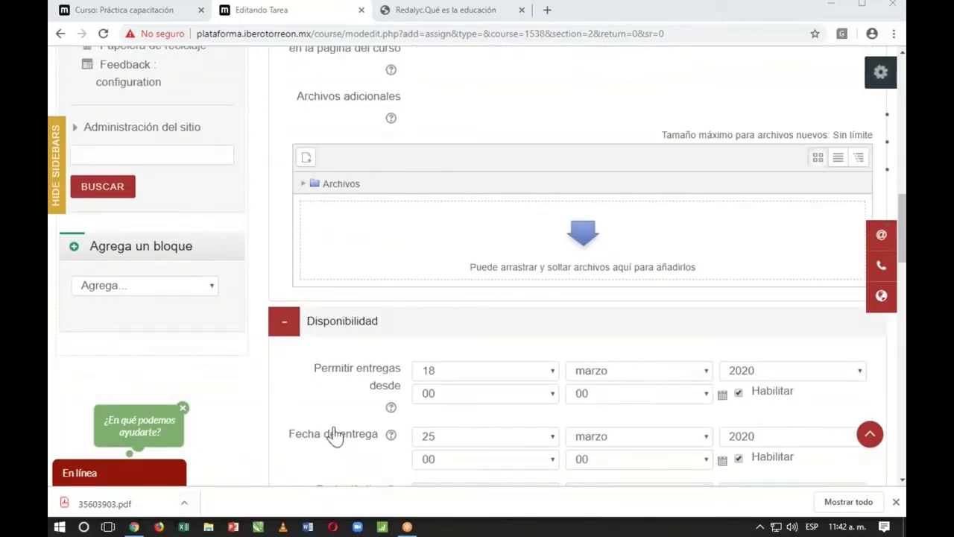
{"action": "left_click_drag", "start_coordinate": [136, 505], "coordinate": [631, 236]}
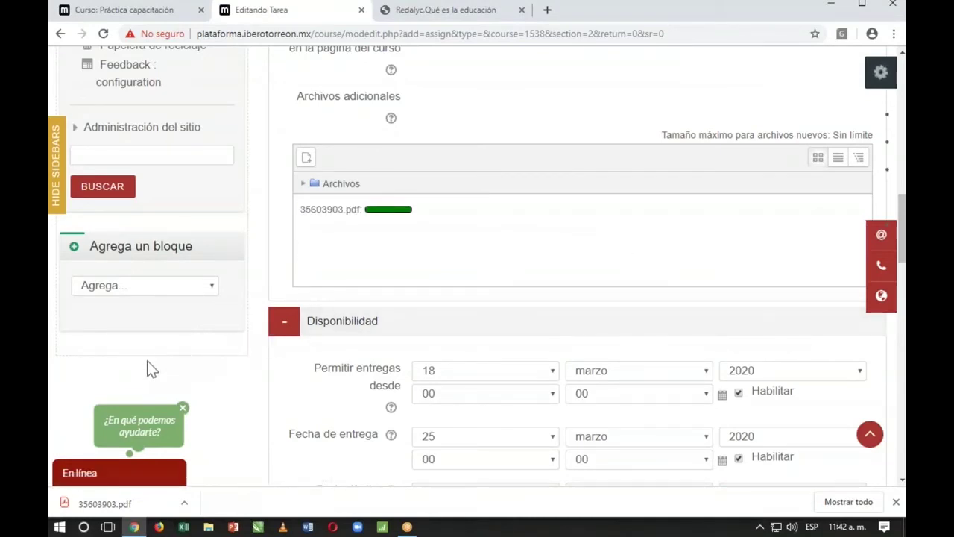
Step: Set the time from which submissions are allowed (Permitir entregas desde) to 15:30
{"action": "scroll", "coordinate": [403, 317], "scroll_direction": "down", "scroll_amount": 2}
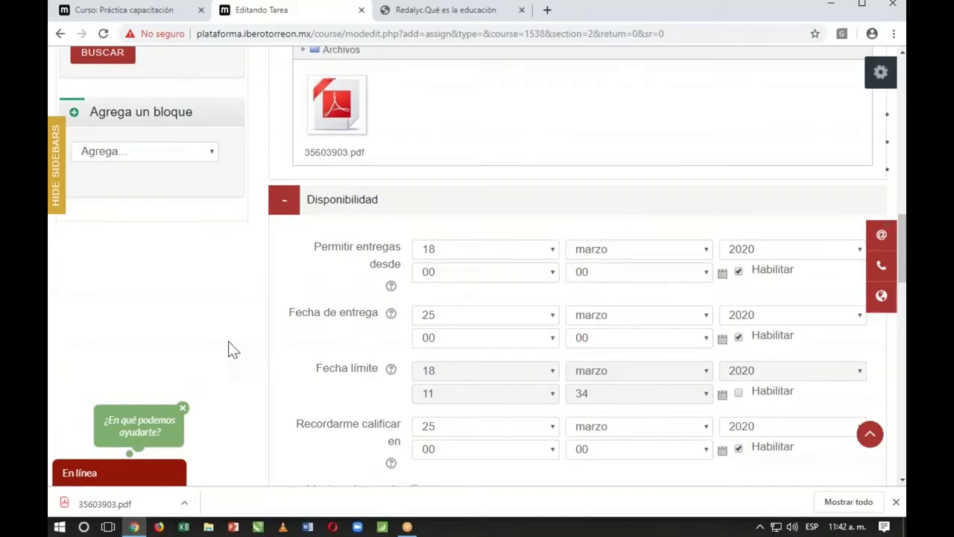
{"action": "scroll", "coordinate": [232, 350], "scroll_direction": "down", "scroll_amount": 1}
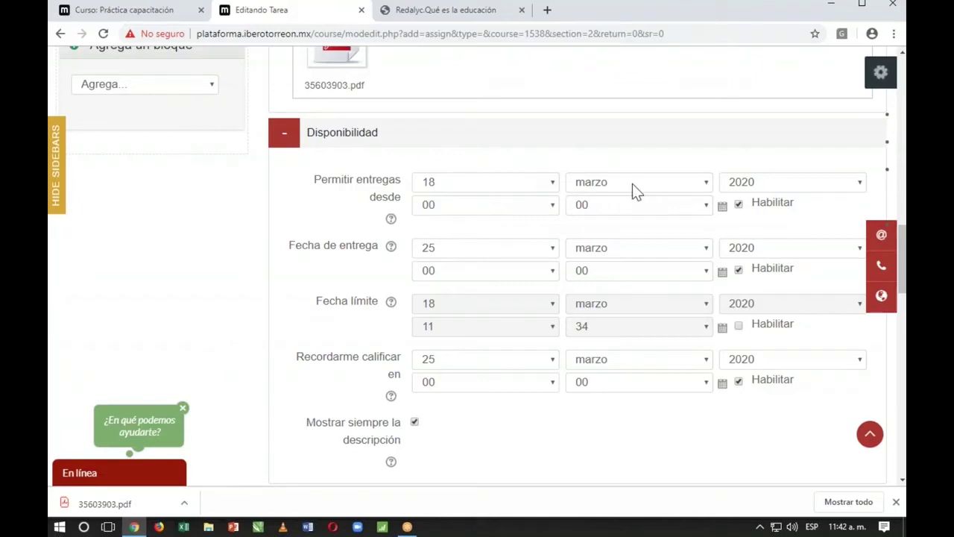
{"action": "left_click", "coordinate": [471, 208]}
{"action": "left_click", "coordinate": [605, 210]}
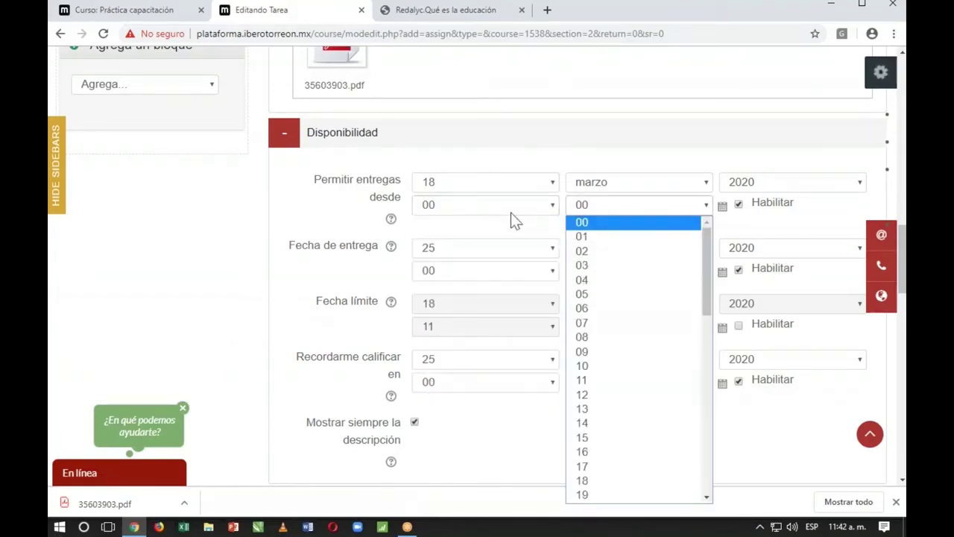
{"action": "left_click", "coordinate": [511, 213]}
{"action": "left_click", "coordinate": [511, 214]}
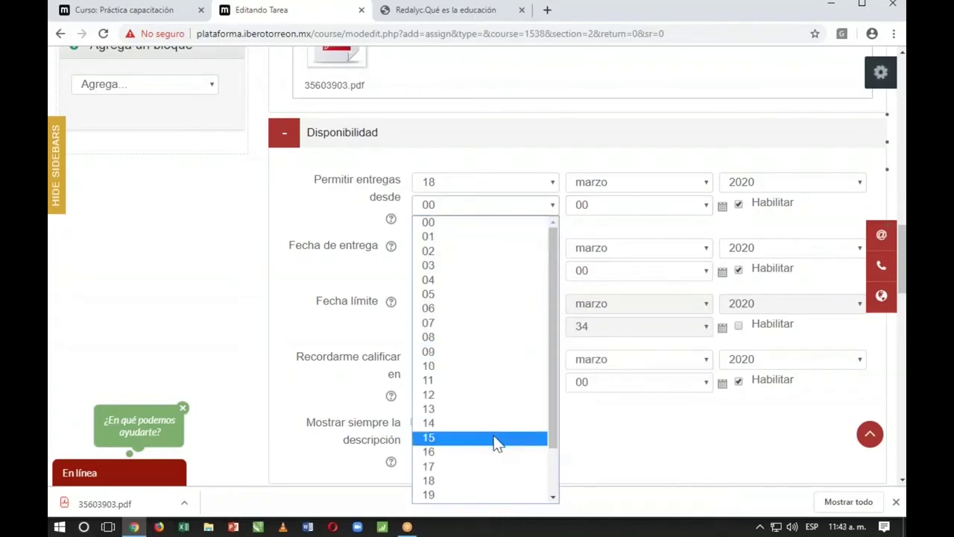
{"action": "scroll", "coordinate": [494, 440], "scroll_direction": "down", "scroll_amount": 2}
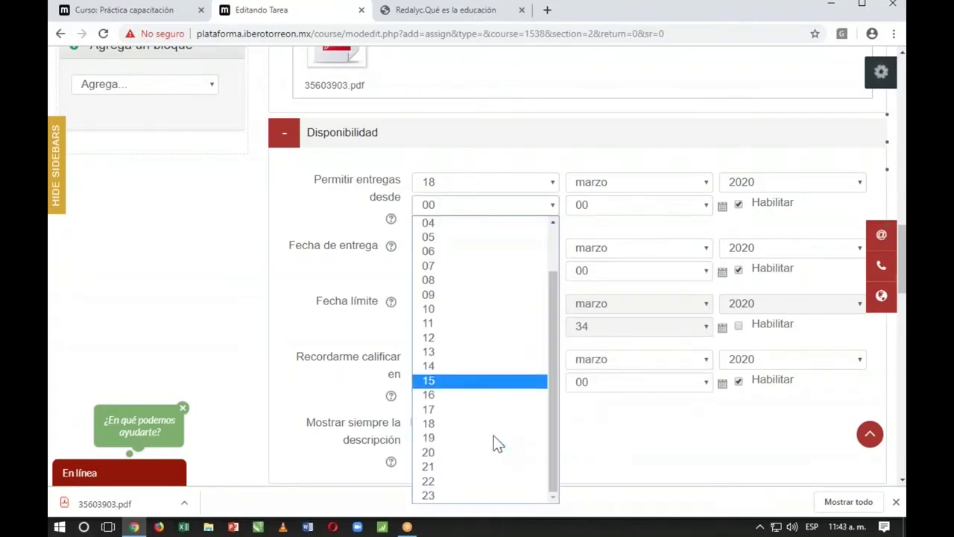
{"action": "left_click", "coordinate": [445, 385]}
{"action": "left_click", "coordinate": [599, 205]}
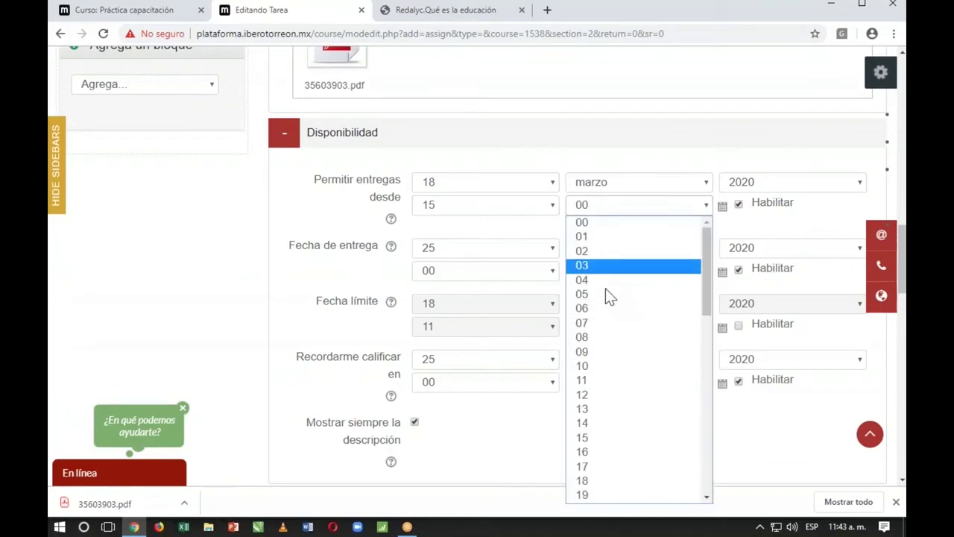
{"action": "scroll", "coordinate": [624, 449], "scroll_direction": "down", "scroll_amount": 3}
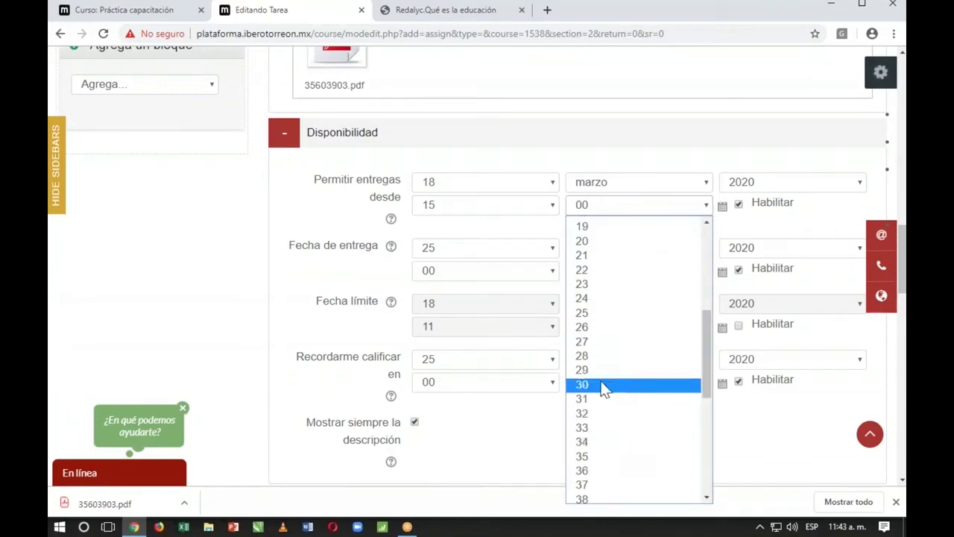
{"action": "left_click", "coordinate": [603, 384]}
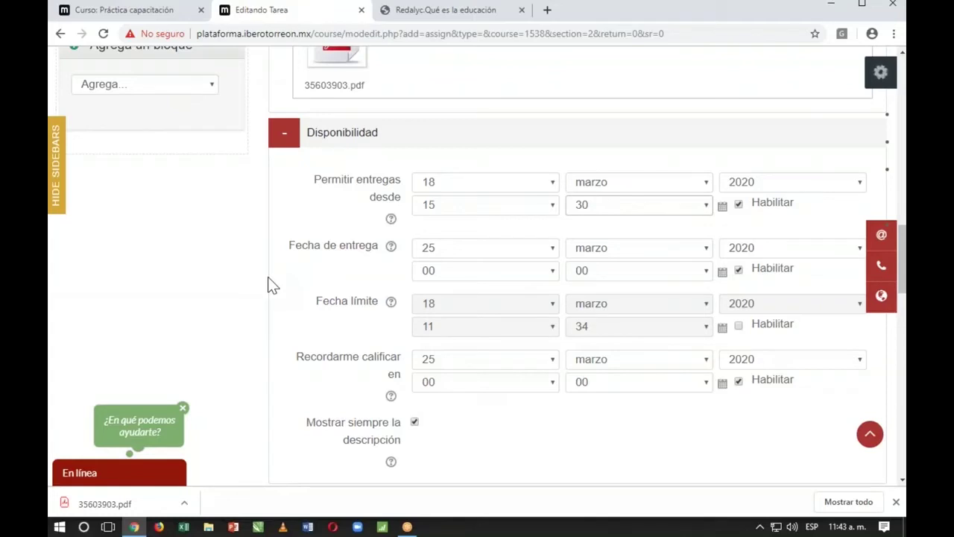
Step: Set the time of the due date (Fecha de entrega) to 23:59
{"action": "left_click", "coordinate": [520, 276]}
{"action": "scroll", "coordinate": [480, 238], "scroll_direction": "down", "scroll_amount": 2}
{"action": "left_click", "coordinate": [479, 254]}
{"action": "left_click", "coordinate": [599, 274]}
{"action": "scroll", "coordinate": [597, 273], "scroll_direction": "down", "scroll_amount": 1}
{"action": "left_click", "coordinate": [603, 208]}
{"action": "scroll", "coordinate": [618, 305], "scroll_direction": "down", "scroll_amount": 5}
{"action": "left_click", "coordinate": [602, 494]}
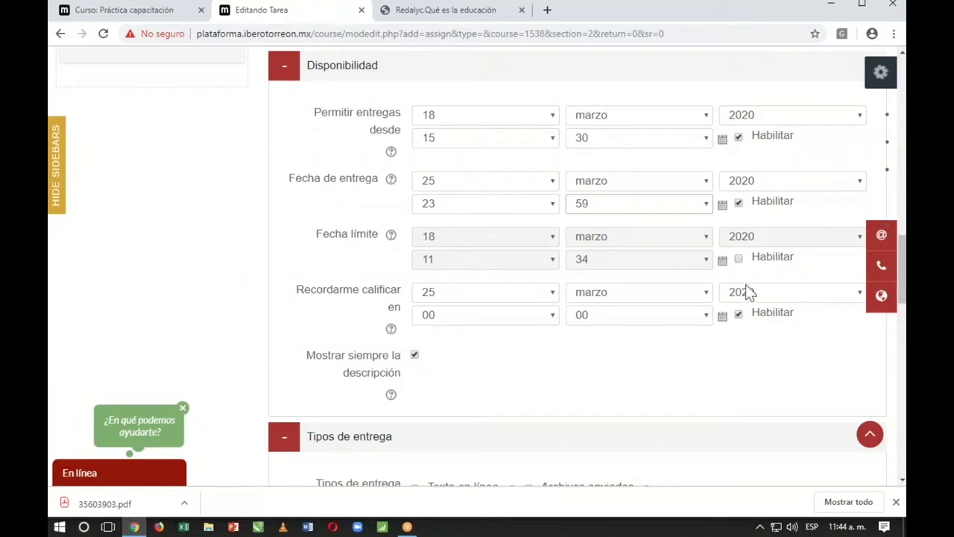
Step: Enable the cut-off date (Fecha límite) and set its day to 30
{"action": "left_click", "coordinate": [738, 259]}
{"action": "left_click", "coordinate": [429, 237]}
{"action": "scroll", "coordinate": [449, 385], "scroll_direction": "down", "scroll_amount": 3}
{"action": "left_click", "coordinate": [440, 494]}
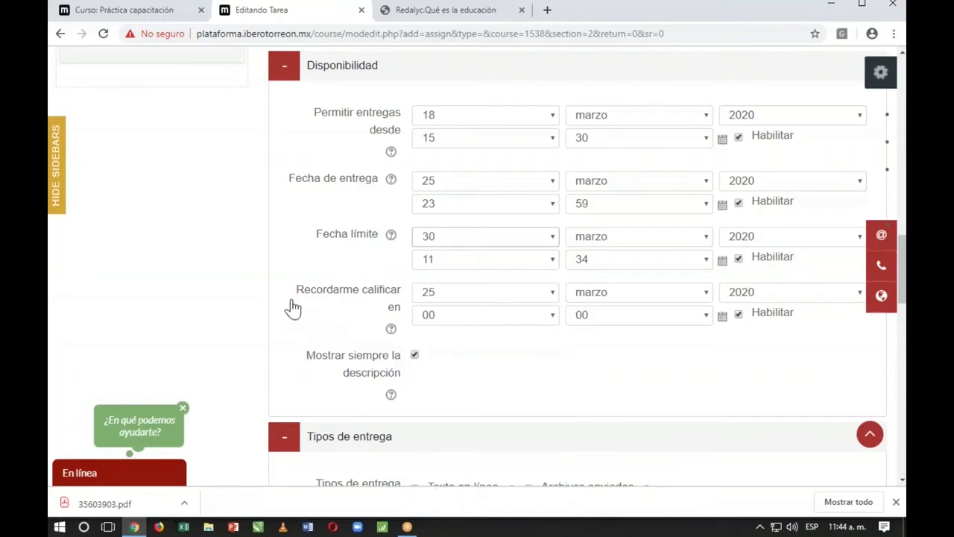
Step: Change the cut-off date to day 25 and hour 23, and disable the grading reminder date (Recordarme calificar en)
{"action": "left_click", "coordinate": [442, 237]}
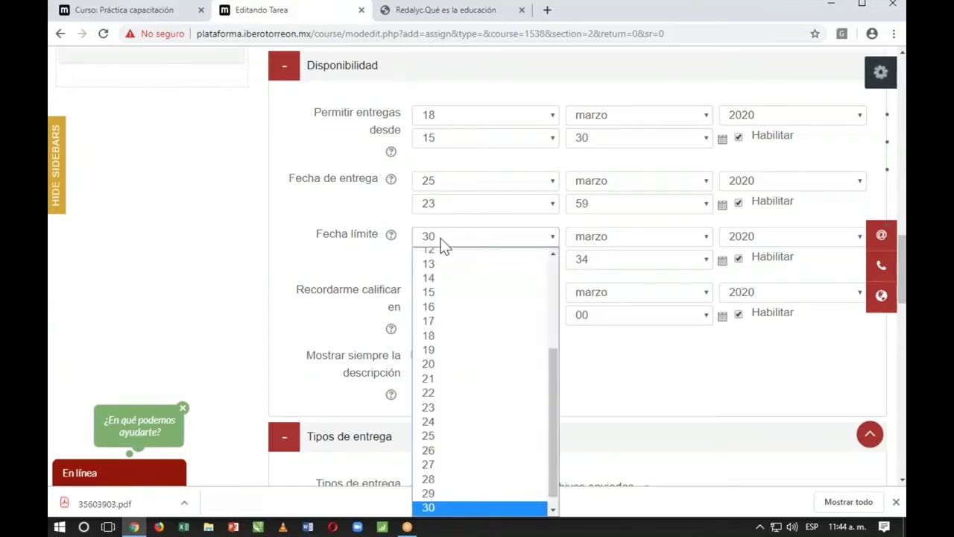
{"action": "left_click", "coordinate": [465, 443]}
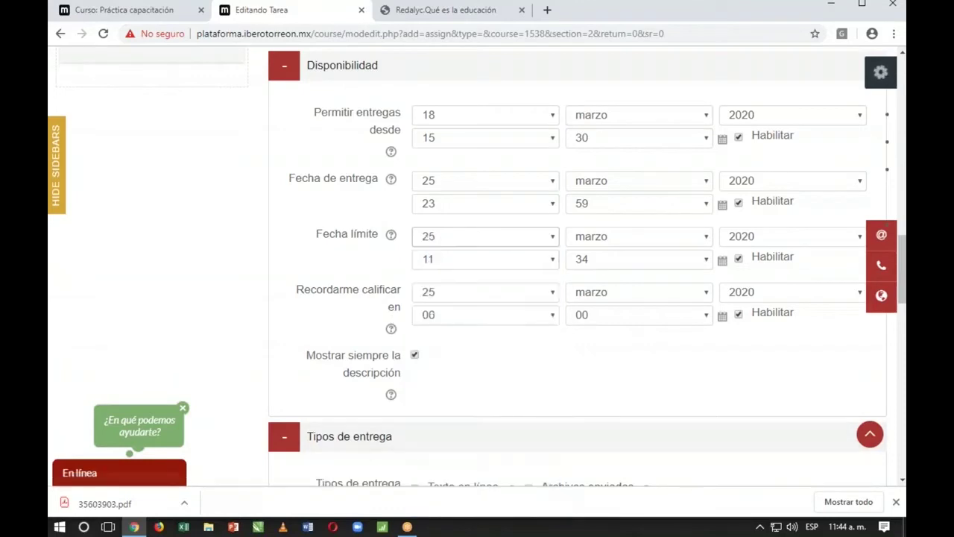
{"action": "left_click", "coordinate": [497, 263]}
{"action": "scroll", "coordinate": [486, 246], "scroll_direction": "down", "scroll_amount": 2}
{"action": "scroll", "coordinate": [487, 234], "scroll_direction": "down", "scroll_amount": 1}
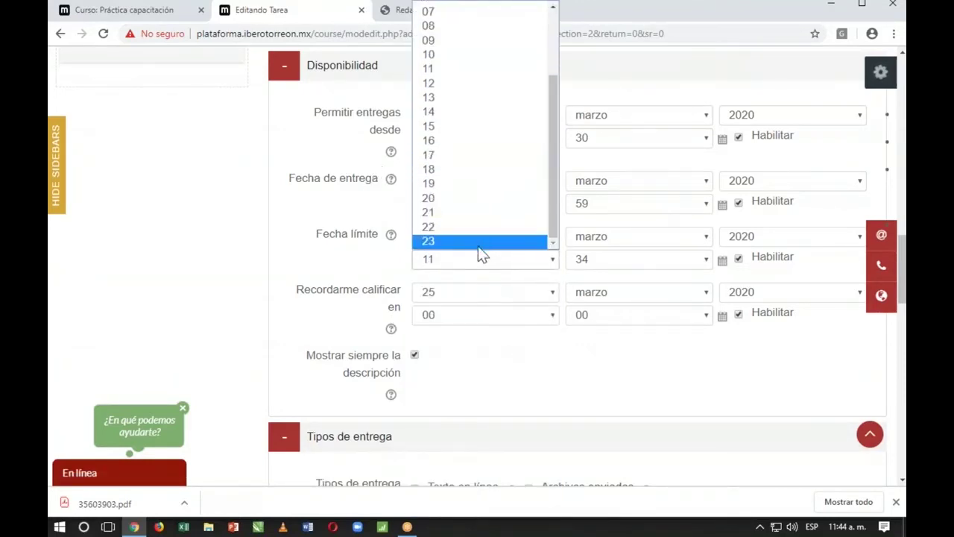
{"action": "left_click", "coordinate": [481, 242]}
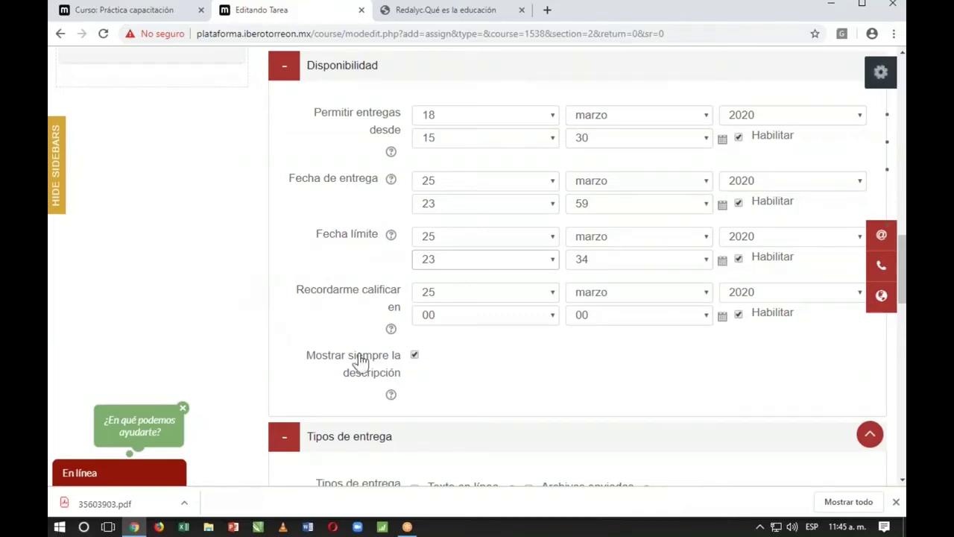
{"action": "left_click", "coordinate": [739, 315]}
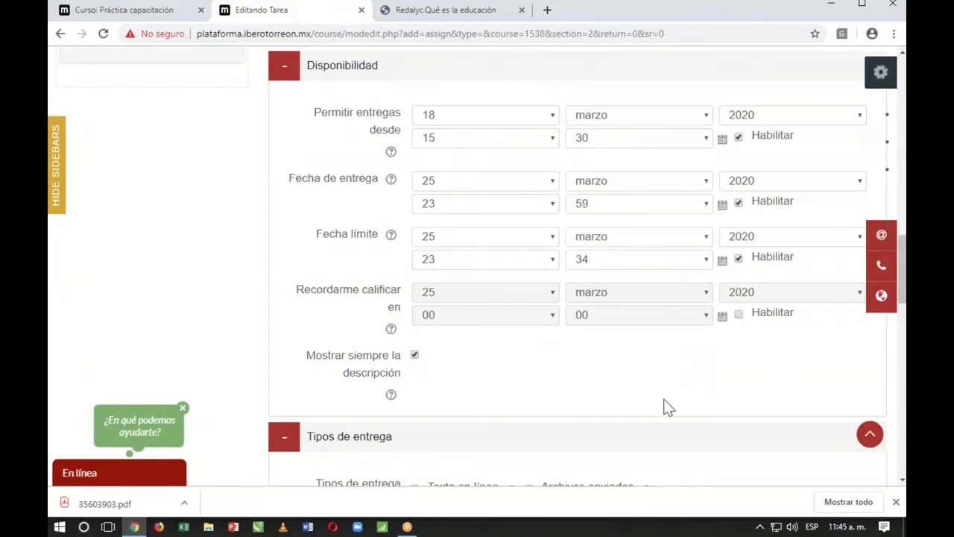
Step: Turn off the Archivos enviados submission type, leaving Texto en línea off as well
{"action": "scroll", "coordinate": [656, 395], "scroll_direction": "down", "scroll_amount": 2}
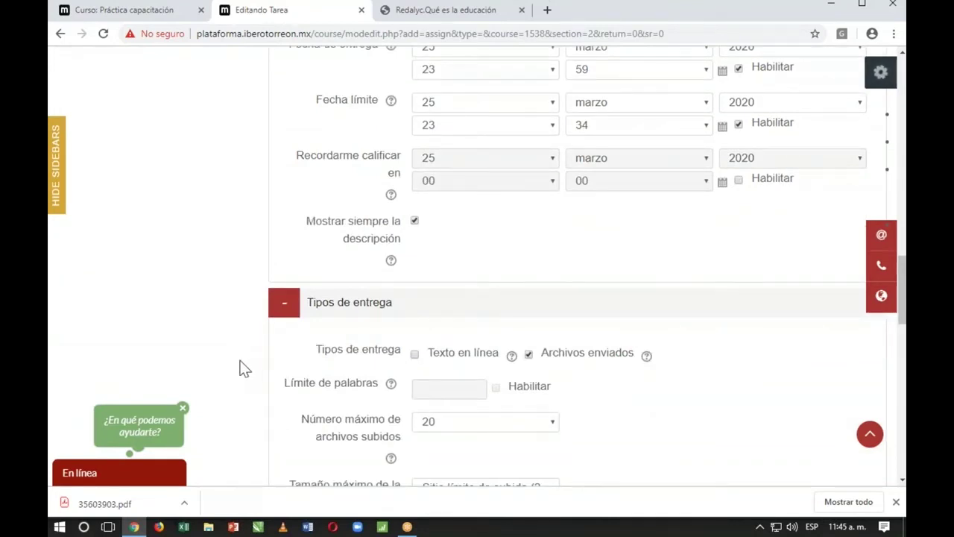
{"action": "scroll", "coordinate": [245, 368], "scroll_direction": "down", "scroll_amount": 2}
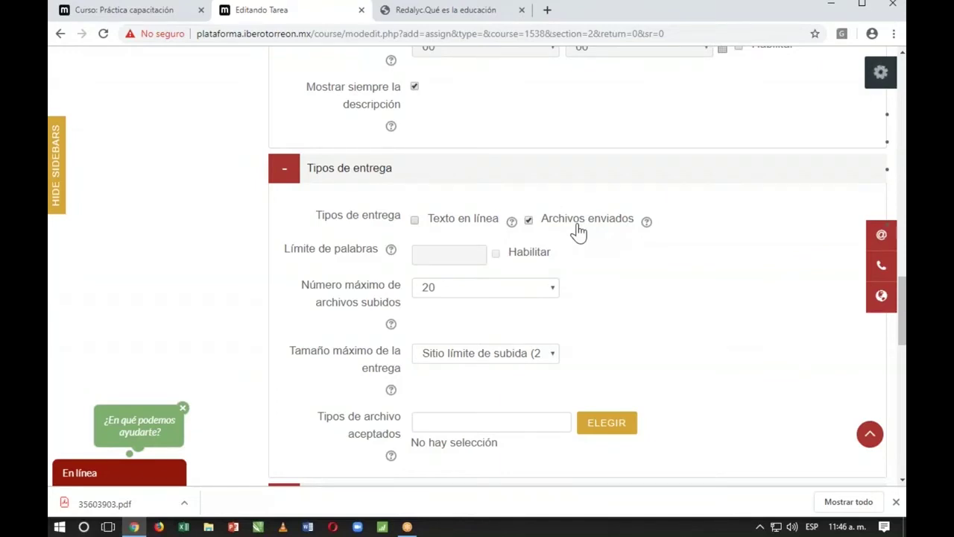
{"action": "left_click", "coordinate": [415, 220]}
{"action": "left_click", "coordinate": [415, 220]}
{"action": "left_click", "coordinate": [528, 221]}
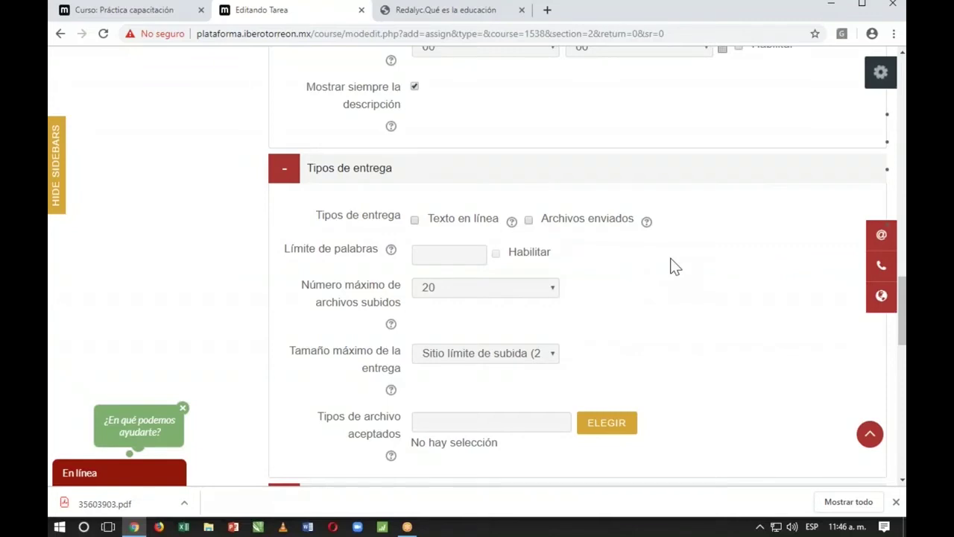
Step: Turn on the Archivos enviados submission type, leaving Texto en línea off
{"action": "scroll", "coordinate": [691, 303], "scroll_direction": "up", "scroll_amount": 10}
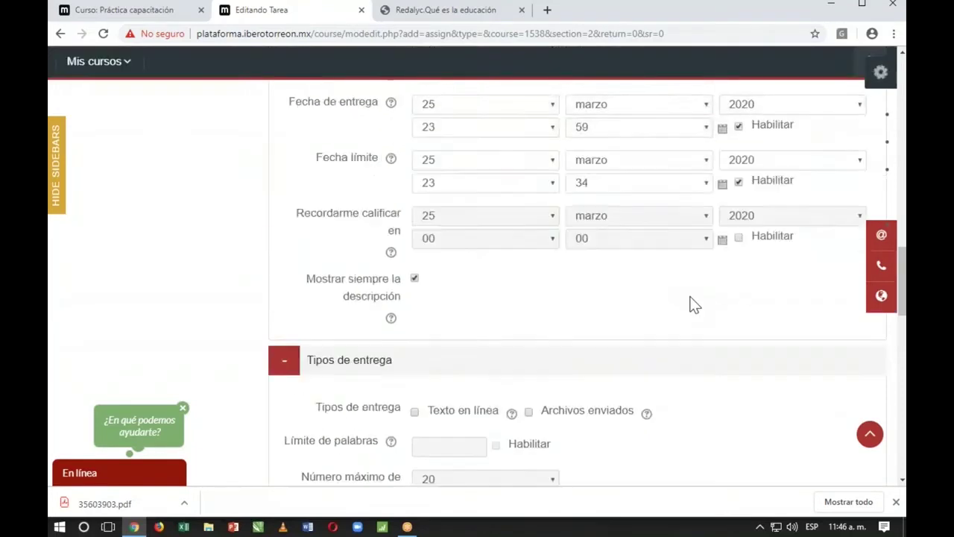
{"action": "scroll", "coordinate": [520, 267], "scroll_direction": "up", "scroll_amount": 3}
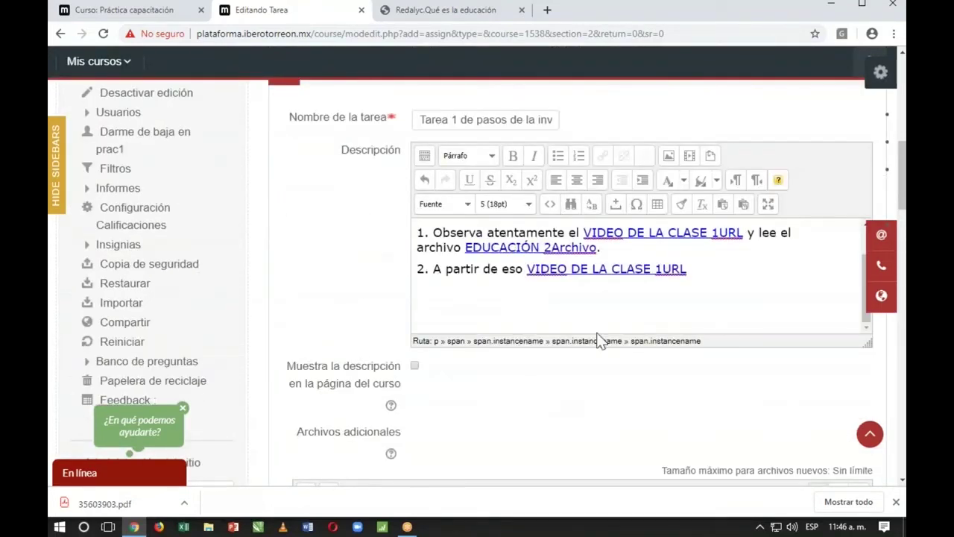
{"action": "scroll", "coordinate": [628, 387], "scroll_direction": "down", "scroll_amount": 12}
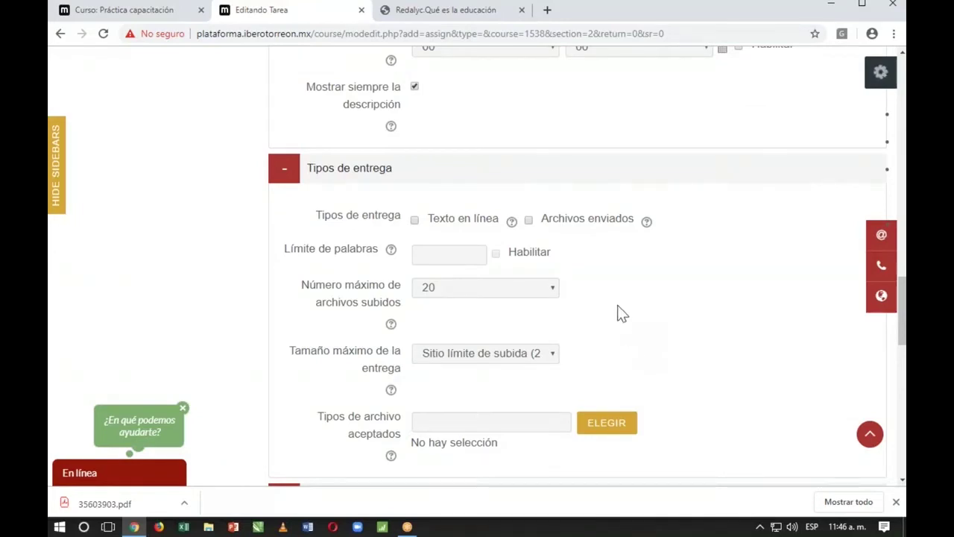
{"action": "left_click", "coordinate": [528, 221]}
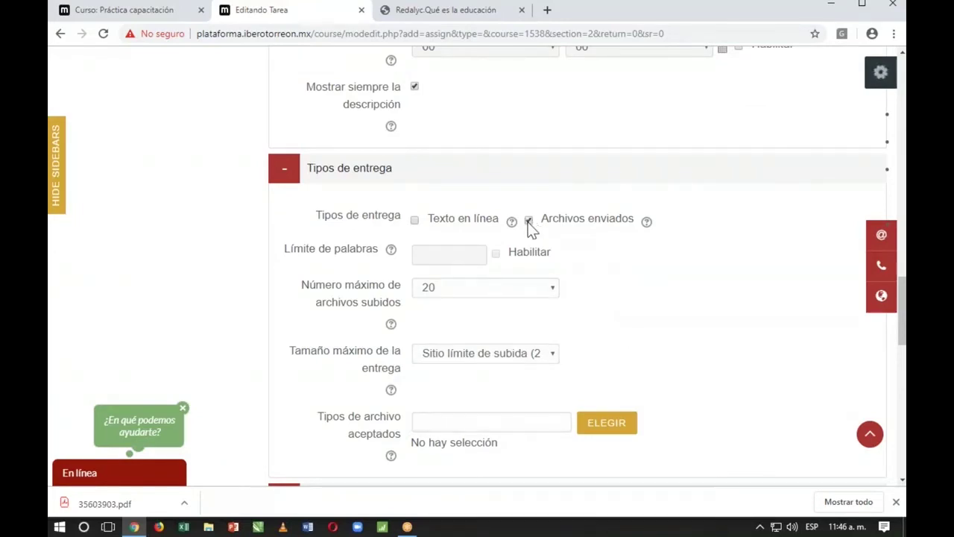
Step: Set the maximum number of uploaded files (Número máximo de archivos subidos) to 1
{"action": "left_click", "coordinate": [499, 295]}
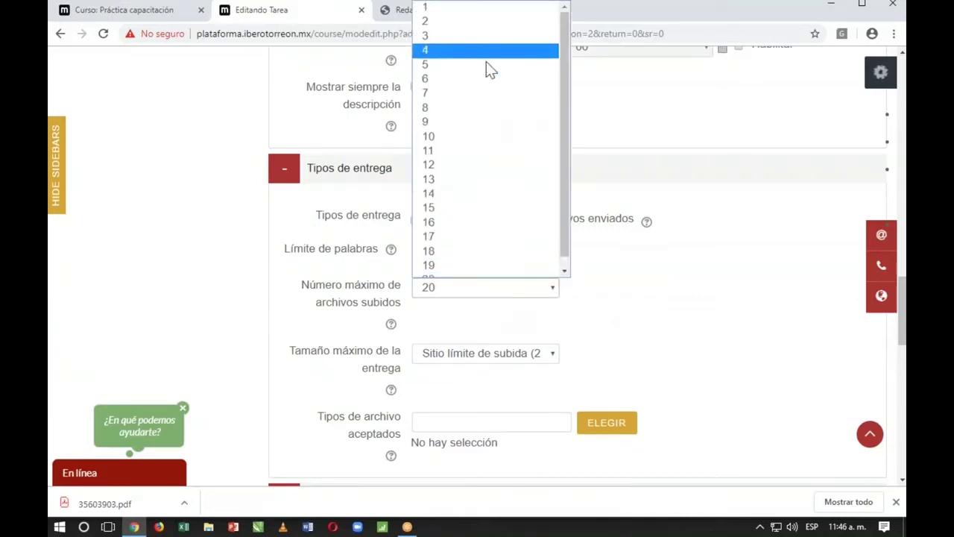
{"action": "scroll", "coordinate": [680, 253], "scroll_direction": "up", "scroll_amount": 1}
{"action": "scroll", "coordinate": [680, 253], "scroll_direction": "up", "scroll_amount": 2}
{"action": "left_click", "coordinate": [477, 421]}
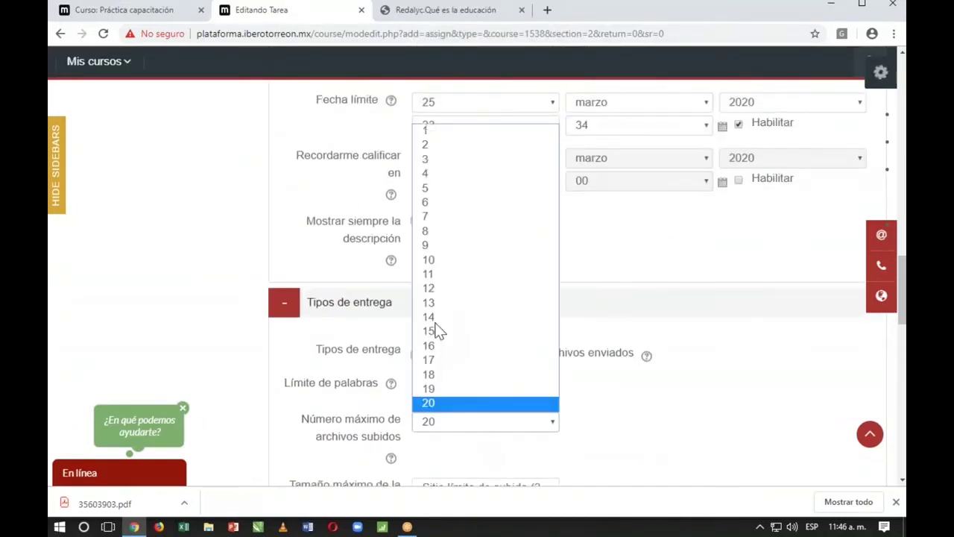
{"action": "left_click", "coordinate": [431, 133]}
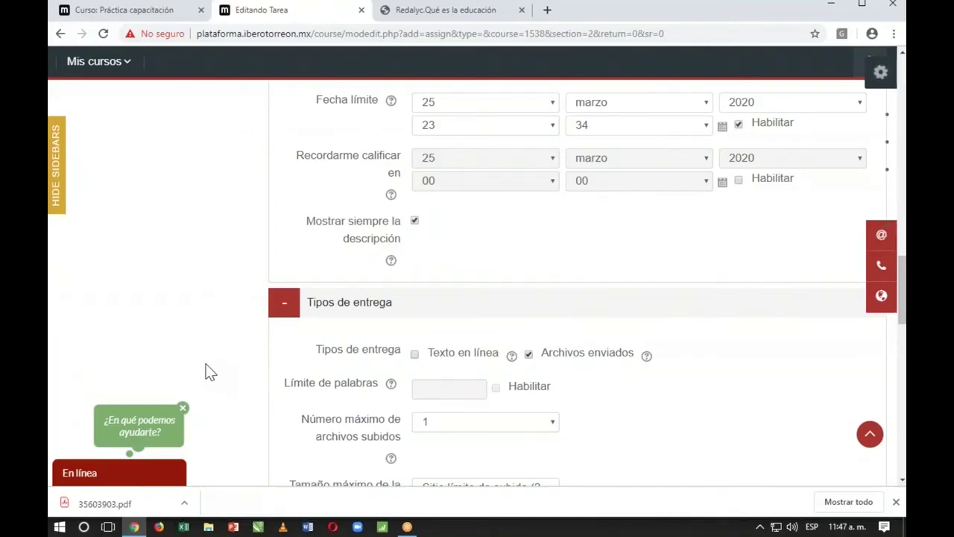
Step: Review the submission type settings and the collapsed sections from Tipos de retroalimentación to Competencias
{"action": "scroll", "coordinate": [419, 415], "scroll_direction": "down", "scroll_amount": 2}
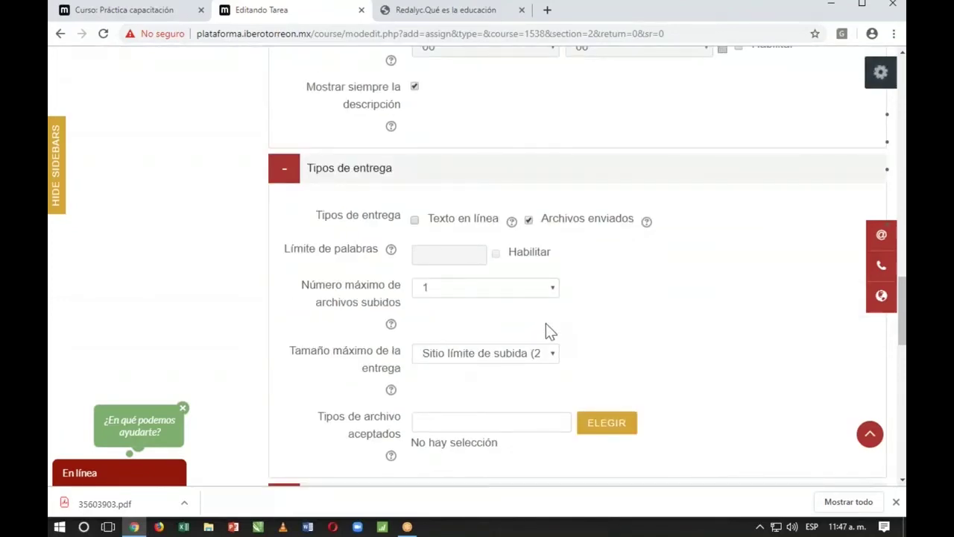
{"action": "scroll", "coordinate": [586, 341], "scroll_direction": "down", "scroll_amount": 3}
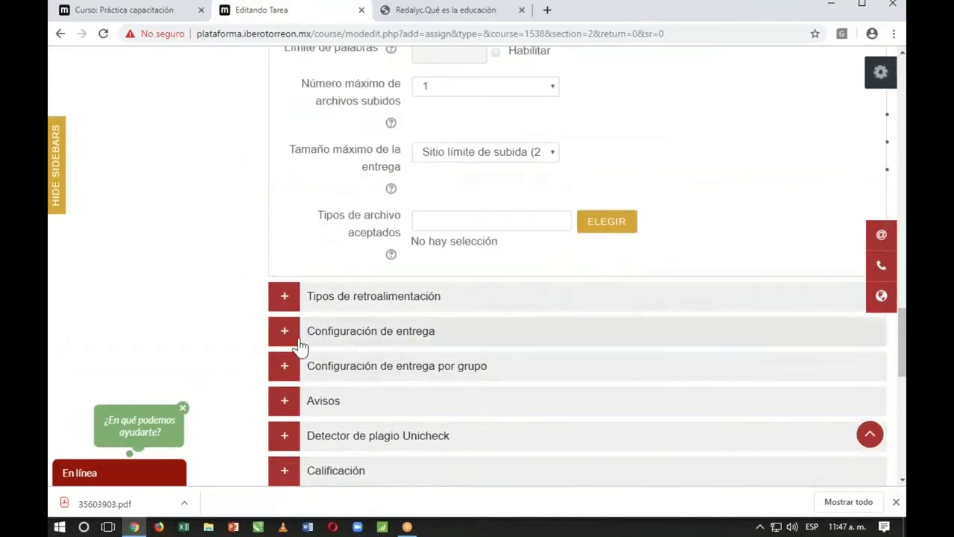
{"action": "scroll", "coordinate": [227, 350], "scroll_direction": "up", "scroll_amount": 4}
{"action": "scroll", "coordinate": [224, 345], "scroll_direction": "up", "scroll_amount": 6}
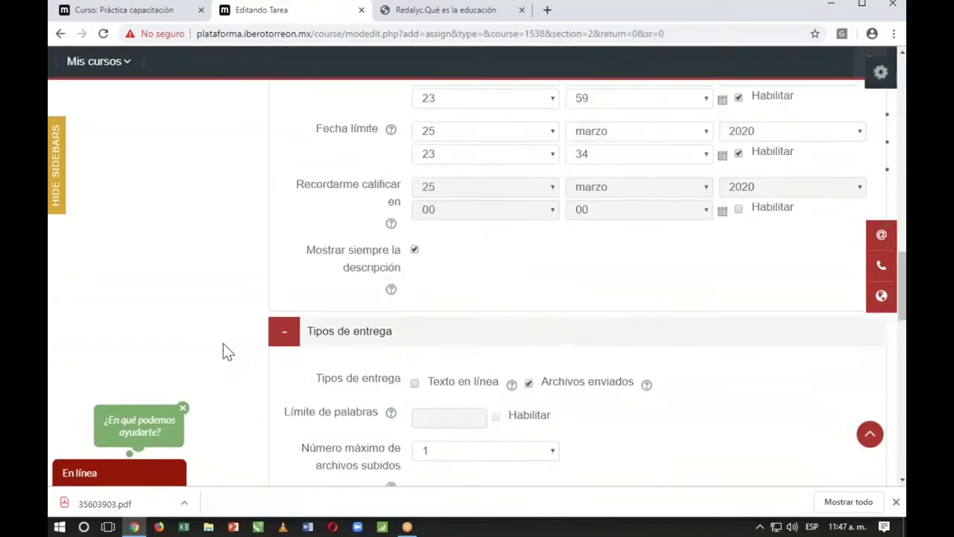
{"action": "scroll", "coordinate": [224, 345], "scroll_direction": "down", "scroll_amount": 8}
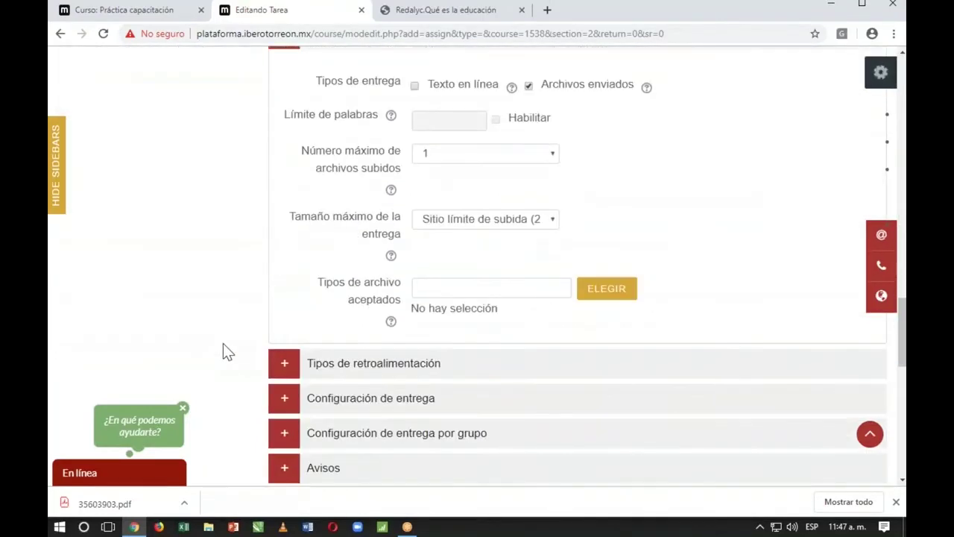
{"action": "scroll", "coordinate": [225, 351], "scroll_direction": "down", "scroll_amount": 1}
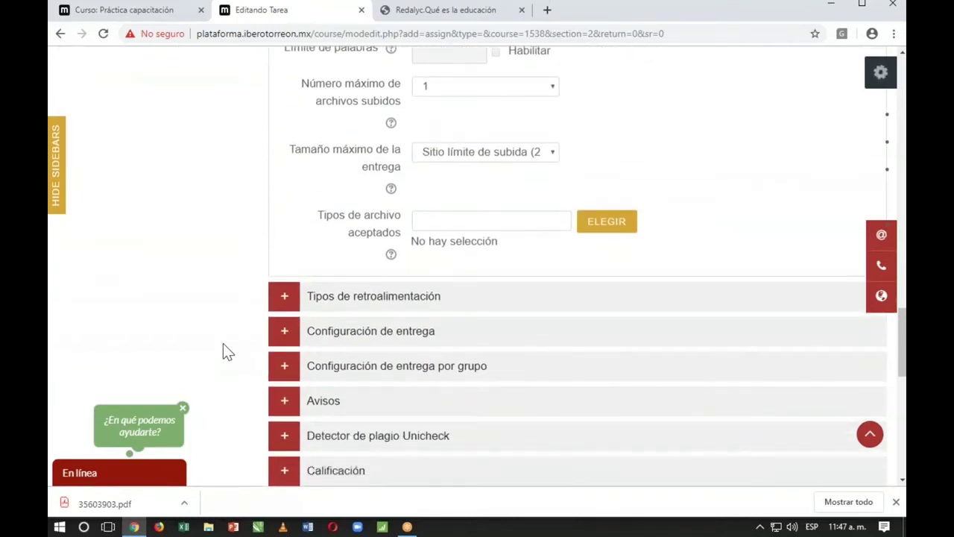
{"action": "scroll", "coordinate": [227, 352], "scroll_direction": "down", "scroll_amount": 1}
{"action": "scroll", "coordinate": [227, 352], "scroll_direction": "down", "scroll_amount": 3}
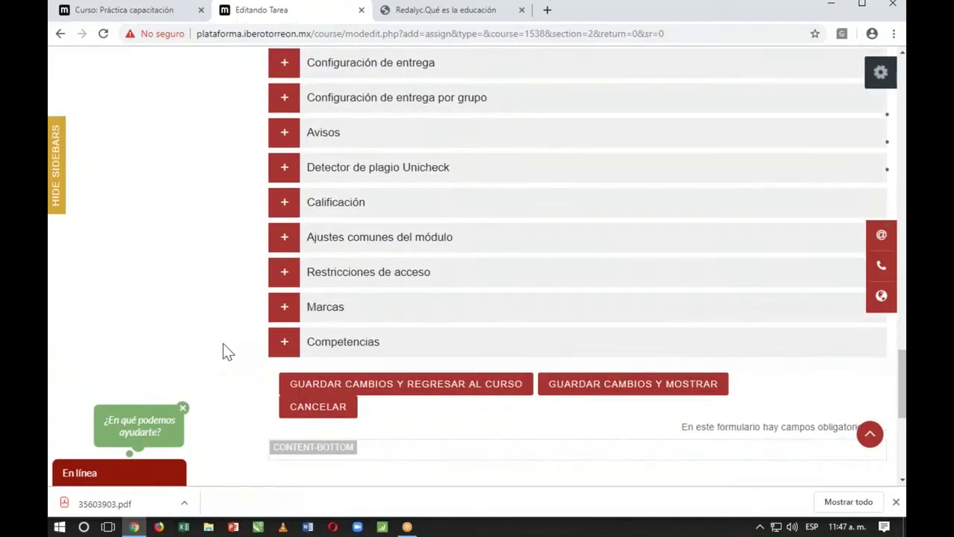
{"action": "scroll", "coordinate": [227, 351], "scroll_direction": "up", "scroll_amount": 4}
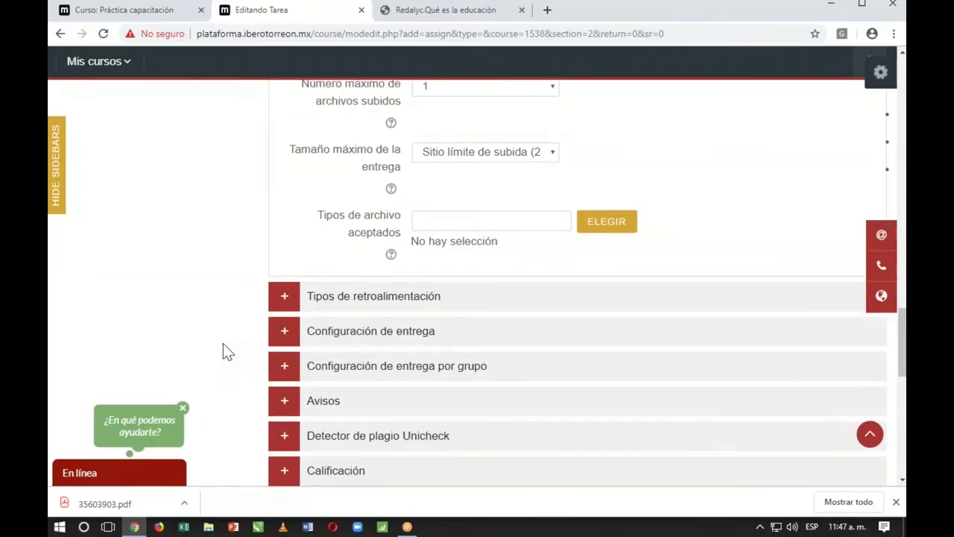
{"action": "scroll", "coordinate": [228, 351], "scroll_direction": "up", "scroll_amount": 6}
{"action": "scroll", "coordinate": [228, 351], "scroll_direction": "down", "scroll_amount": 12}
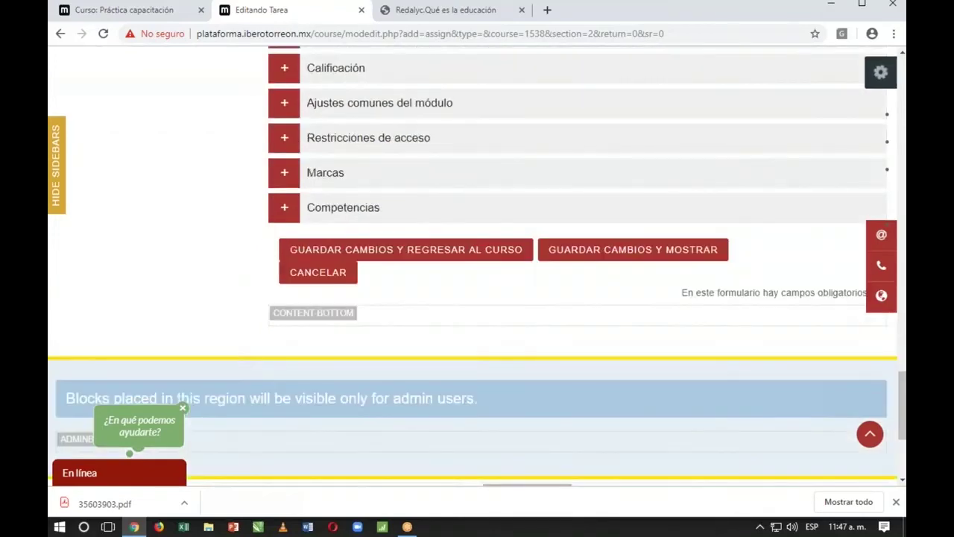
Step: Try to save the assignment and display it, and check the form down to the availability dates; dismiss the downloads bar
{"action": "left_click", "coordinate": [637, 258]}
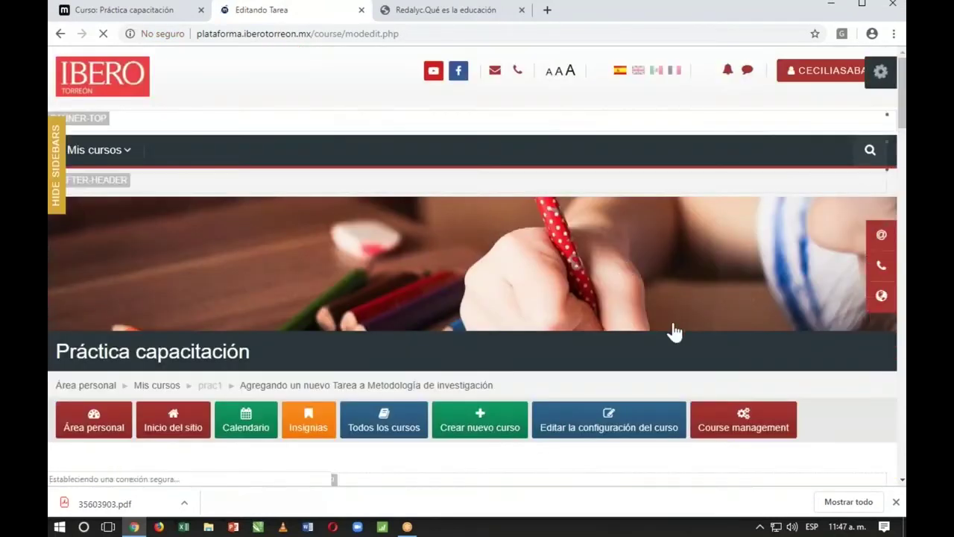
{"action": "scroll", "coordinate": [671, 330], "scroll_direction": "down", "scroll_amount": 2}
{"action": "scroll", "coordinate": [477, 283], "scroll_direction": "down", "scroll_amount": 2}
{"action": "left_click", "coordinate": [896, 502]}
{"action": "scroll", "coordinate": [690, 380], "scroll_direction": "down", "scroll_amount": 3}
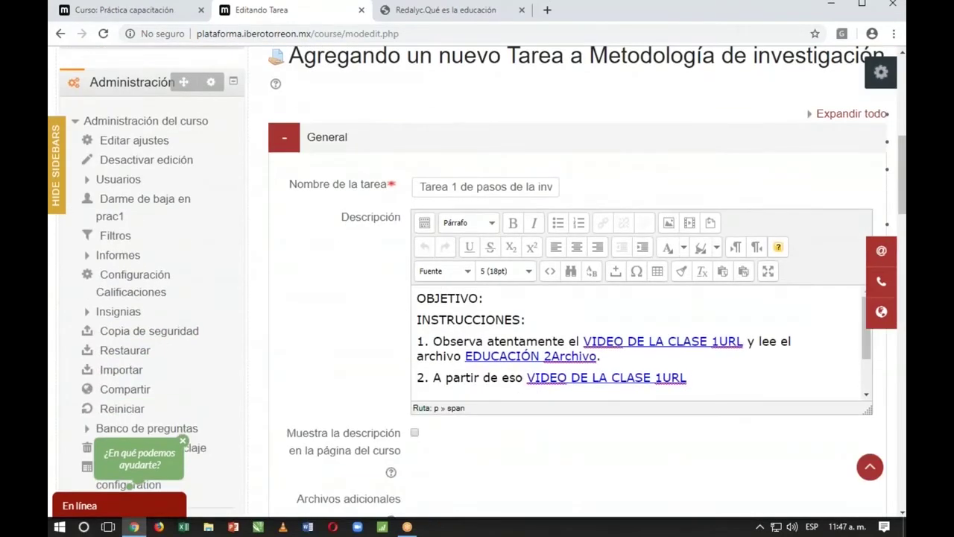
{"action": "scroll", "coordinate": [670, 350], "scroll_direction": "down", "scroll_amount": 1}
{"action": "scroll", "coordinate": [306, 359], "scroll_direction": "down", "scroll_amount": 5}
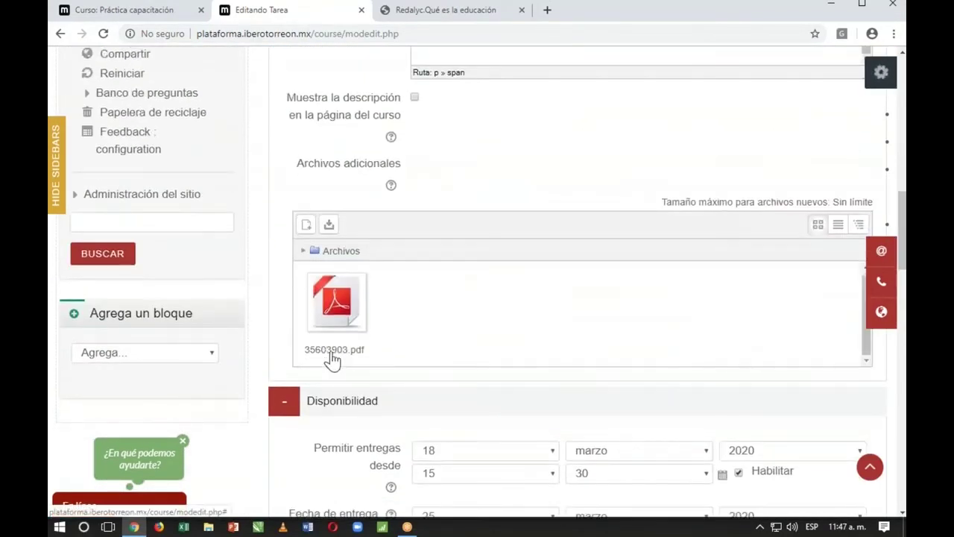
{"action": "scroll", "coordinate": [478, 359], "scroll_direction": "down", "scroll_amount": 4}
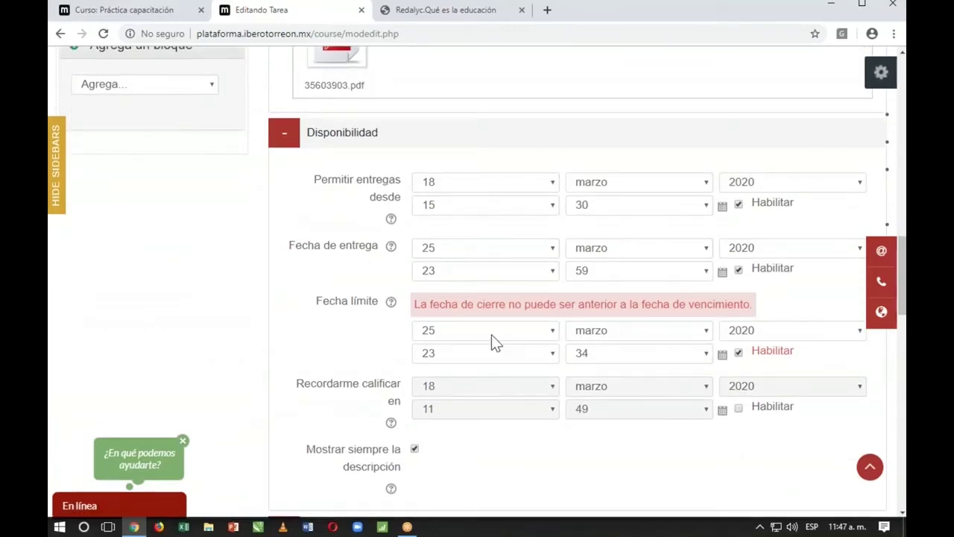
Step: Correct the minutes of the cut-off date (Fecha límite) so it is not earlier than the due date, and save and display the assignment
{"action": "left_click", "coordinate": [612, 354]}
{"action": "scroll", "coordinate": [612, 328], "scroll_direction": "down", "scroll_amount": 5}
{"action": "left_click", "coordinate": [608, 335]}
{"action": "scroll", "coordinate": [369, 358], "scroll_direction": "down", "scroll_amount": 10}
{"action": "left_click", "coordinate": [647, 280]}
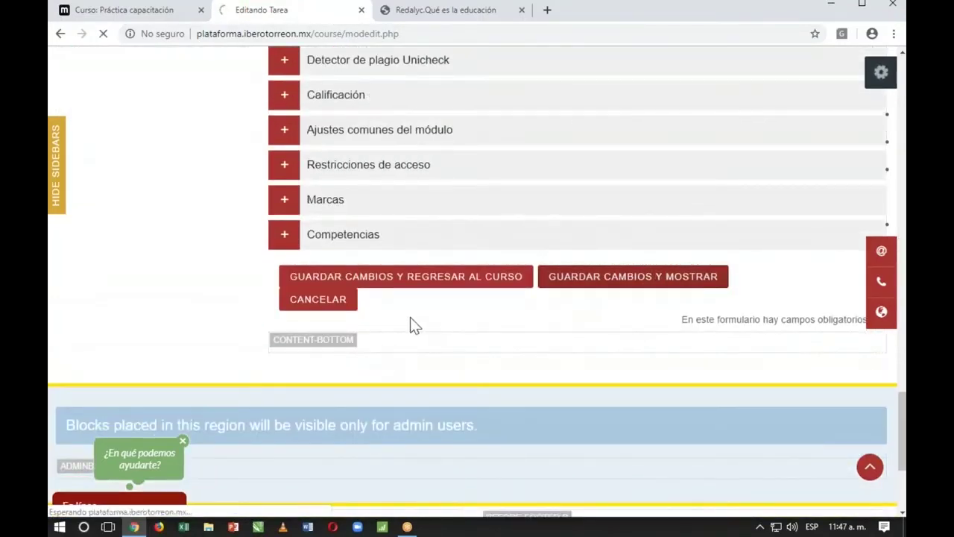
Step: Examine the saved assignment's instructions, linked resources, attached PDF, due date and remaining time
{"action": "scroll", "coordinate": [672, 387], "scroll_direction": "down", "scroll_amount": 5}
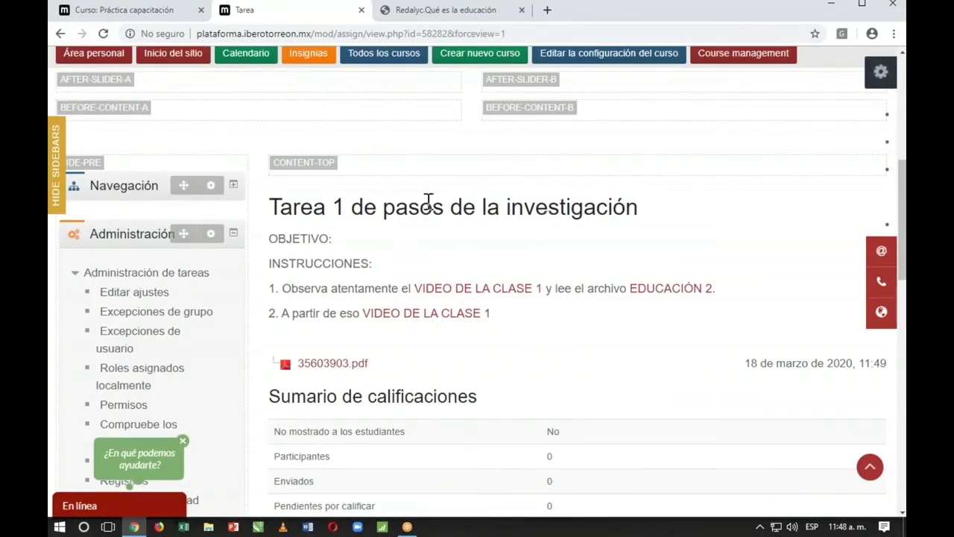
{"action": "left_click_drag", "start_coordinate": [286, 237], "coordinate": [361, 263]}
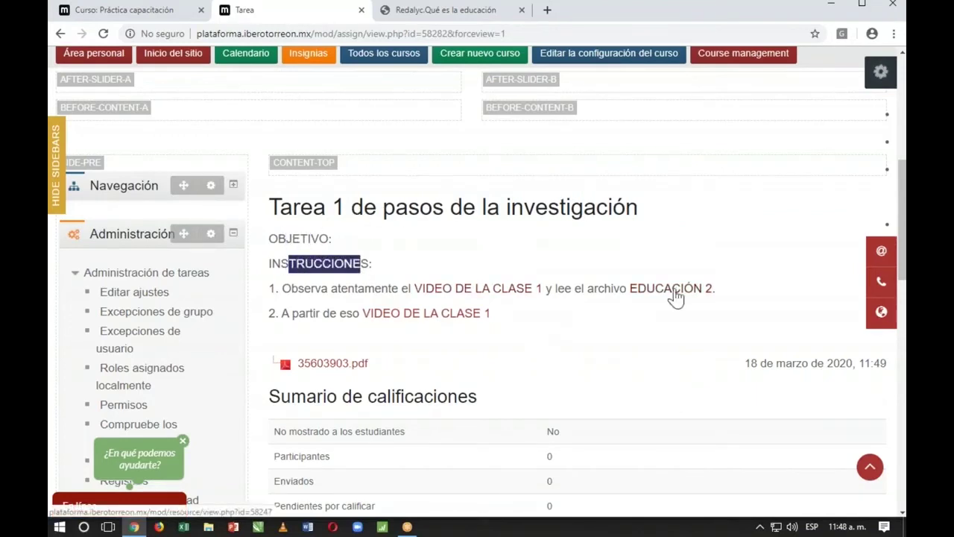
{"action": "scroll", "coordinate": [520, 339], "scroll_direction": "down", "scroll_amount": 1}
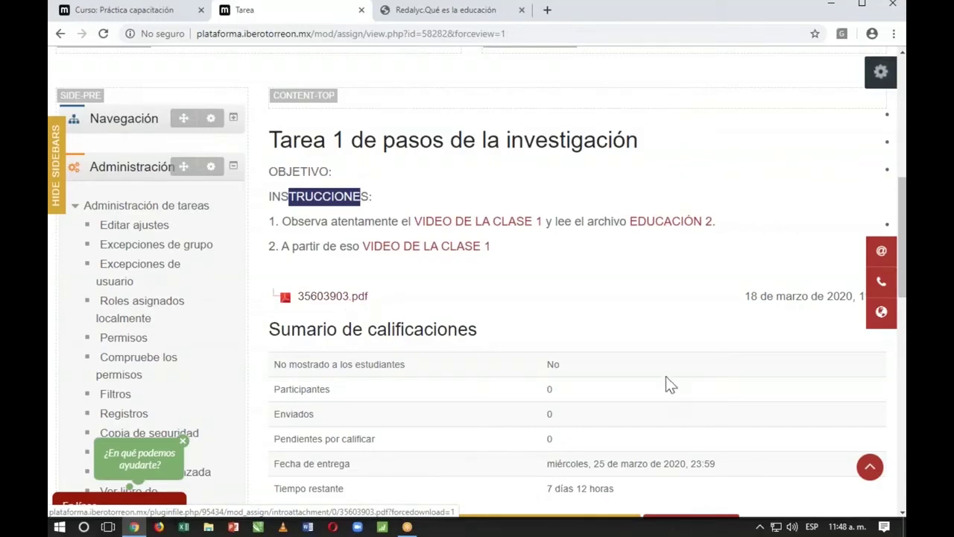
{"action": "scroll", "coordinate": [652, 379], "scroll_direction": "down", "scroll_amount": 3}
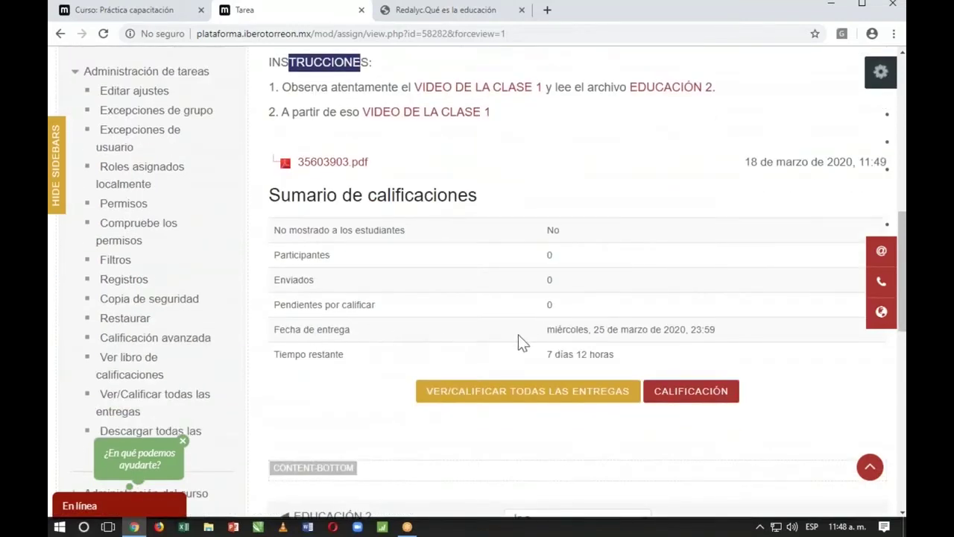
{"action": "left_click_drag", "start_coordinate": [540, 337], "coordinate": [738, 335]}
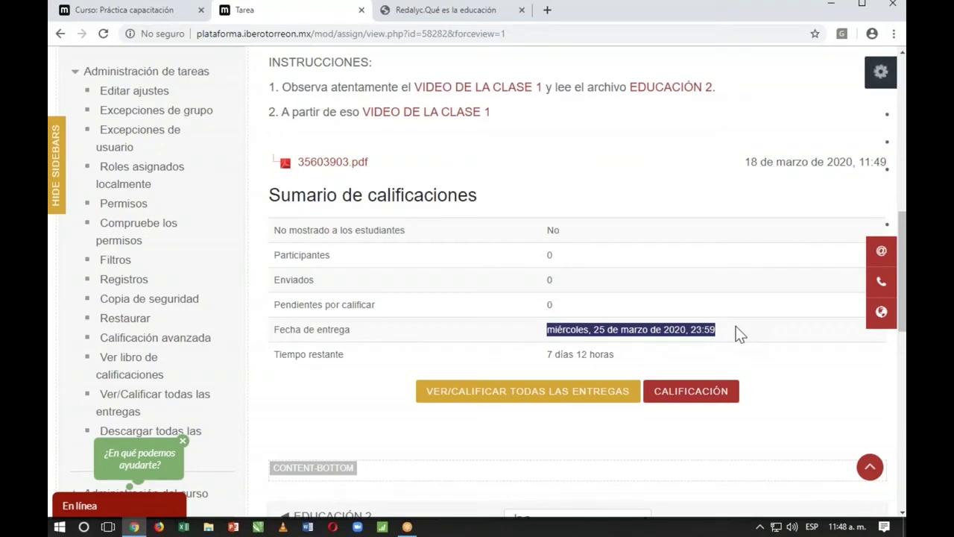
{"action": "left_click_drag", "start_coordinate": [534, 353], "coordinate": [643, 355]}
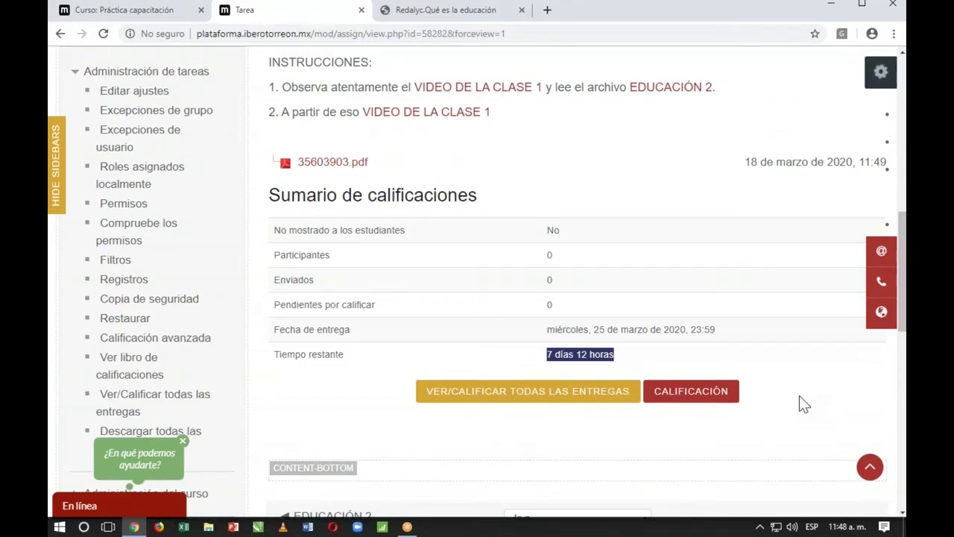
Step: Return to the Práctica capacitación course page and go to the new assignment under ACTIVIDADES in the Metodología de investigación section
{"action": "scroll", "coordinate": [802, 404], "scroll_direction": "up", "scroll_amount": 10}
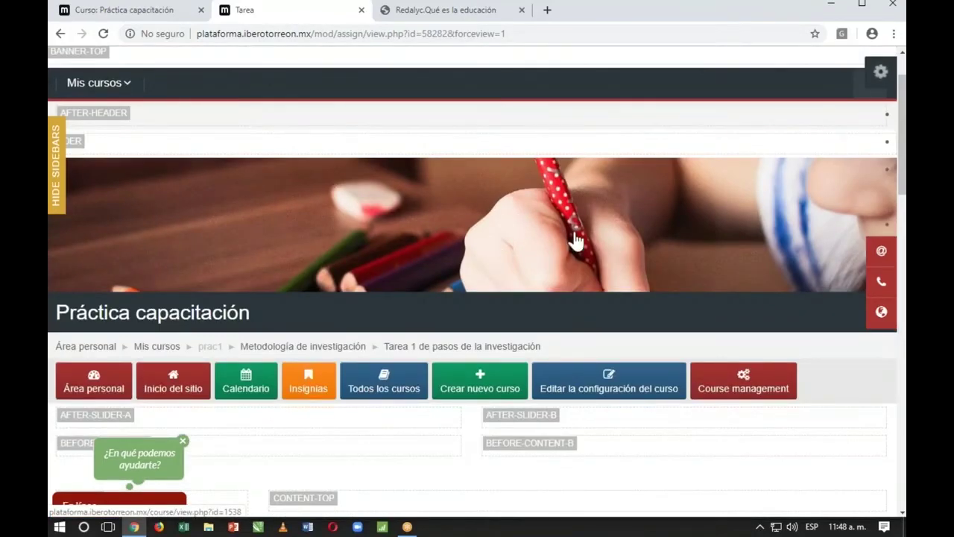
{"action": "left_click", "coordinate": [577, 247]}
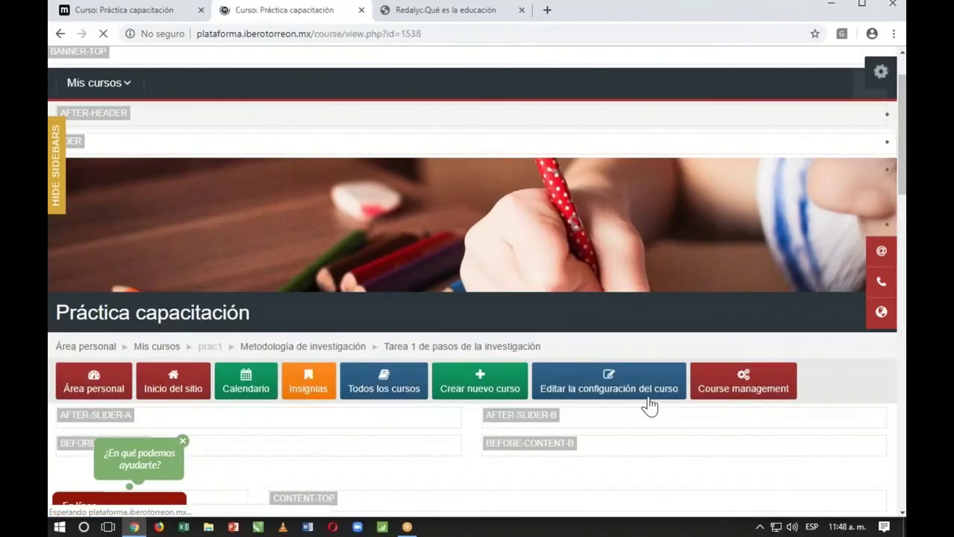
{"action": "scroll", "coordinate": [649, 403], "scroll_direction": "down", "scroll_amount": 9}
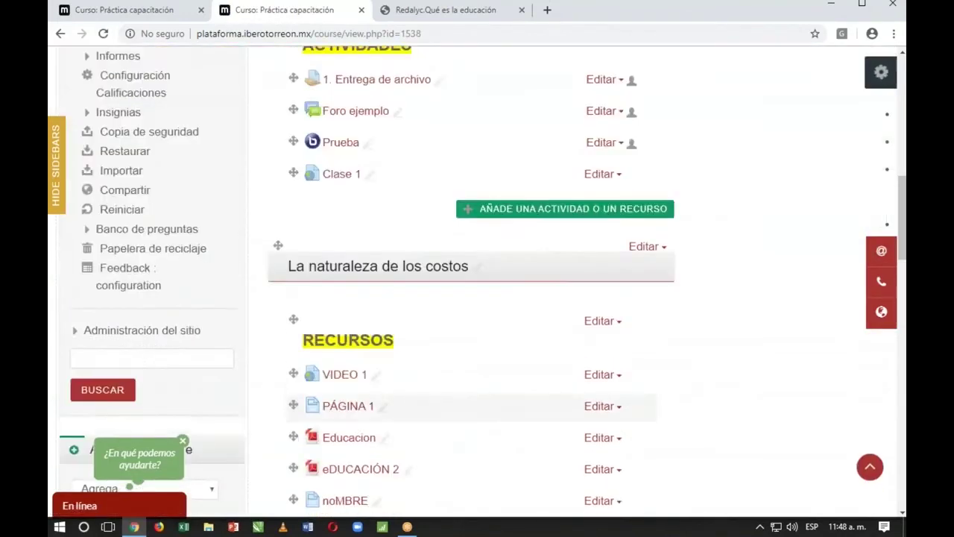
{"action": "scroll", "coordinate": [648, 404], "scroll_direction": "down", "scroll_amount": 10}
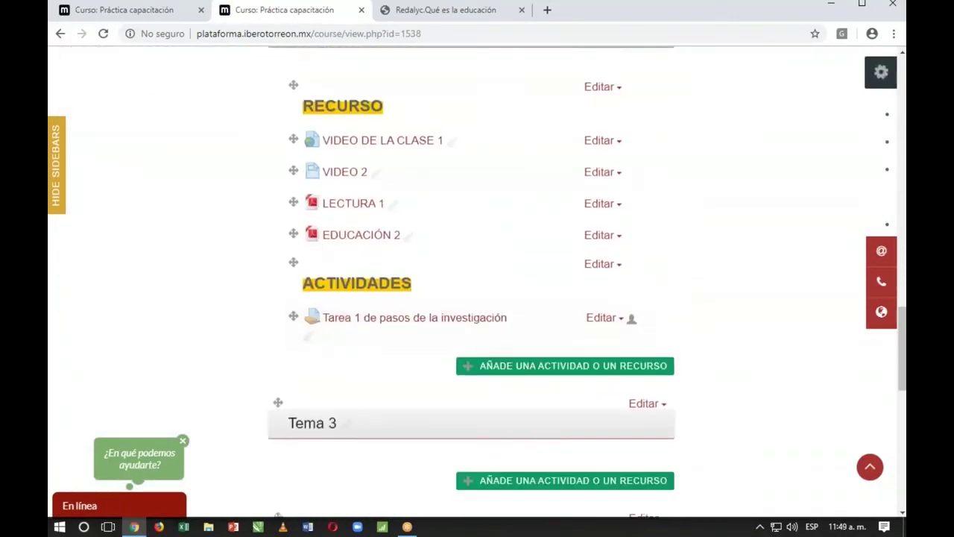
Step: Add a Foro activity to the Metodología de investigación section and go to its General settings
{"action": "left_click", "coordinate": [517, 375]}
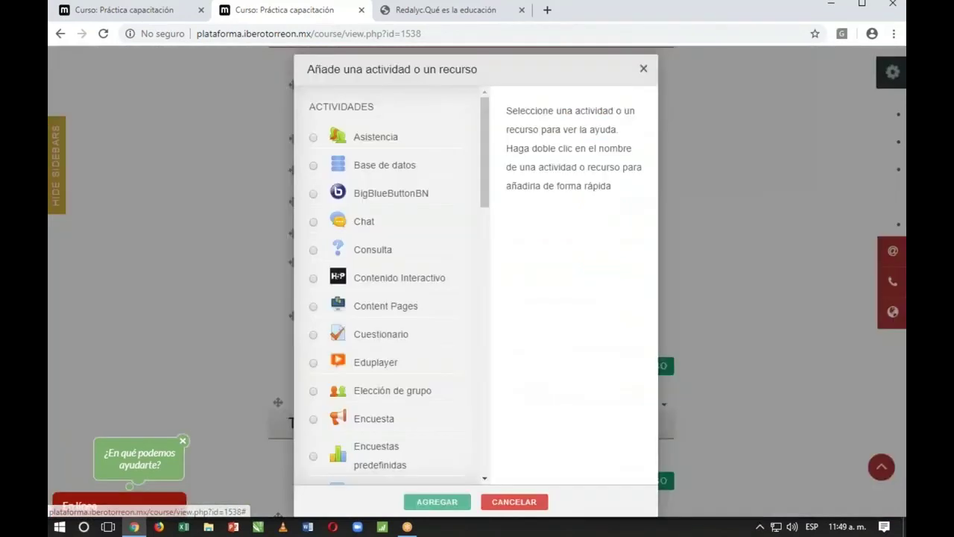
{"action": "scroll", "coordinate": [480, 194], "scroll_direction": "down", "scroll_amount": 1}
{"action": "mouse_move", "coordinate": [480, 194]}
{"action": "left_mouse_down"}
{"action": "mouse_move", "coordinate": [480, 434]}
{"action": "mouse_move", "coordinate": [501, 311]}
{"action": "mouse_move", "coordinate": [497, 271]}
{"action": "mouse_move", "coordinate": [481, 253]}
{"action": "mouse_move", "coordinate": [483, 210]}
{"action": "left_mouse_up"}
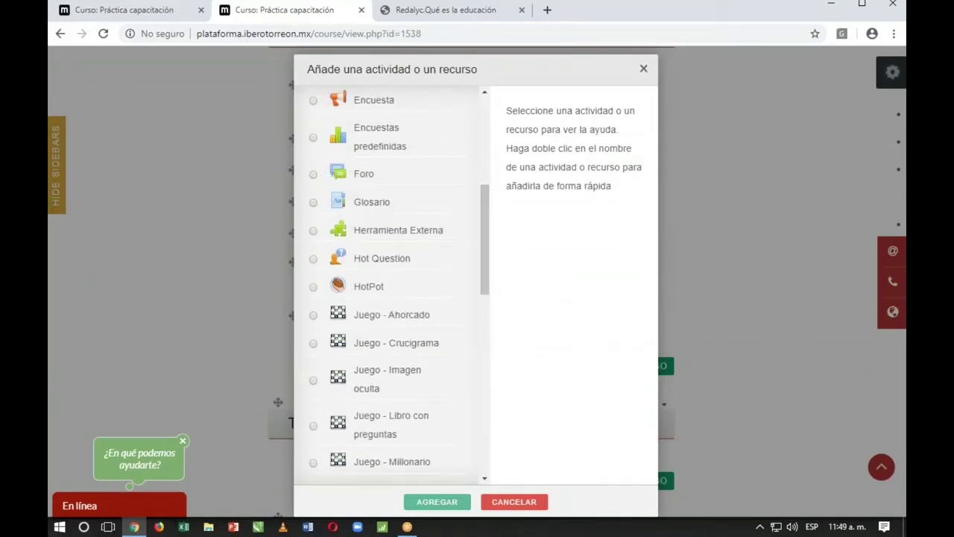
{"action": "left_click", "coordinate": [324, 174]}
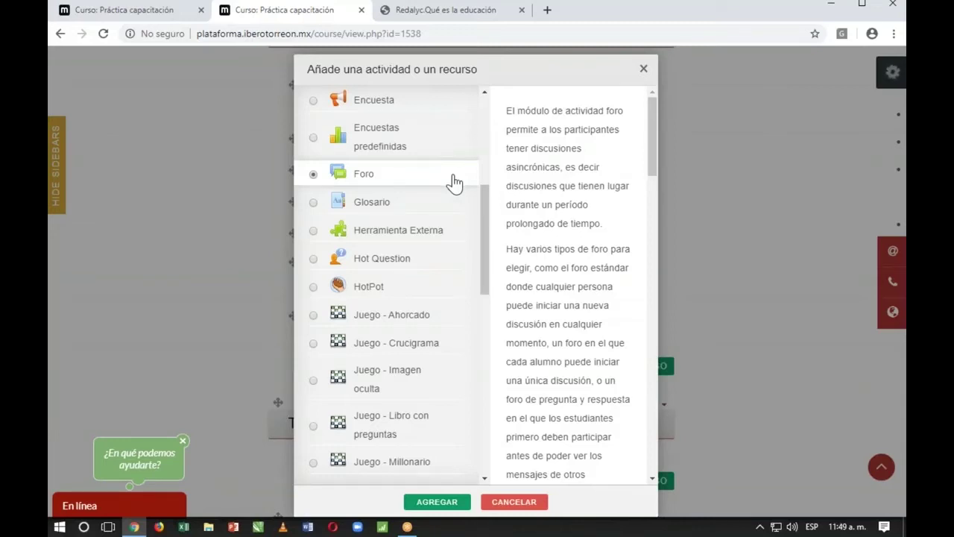
{"action": "left_click", "coordinate": [447, 505]}
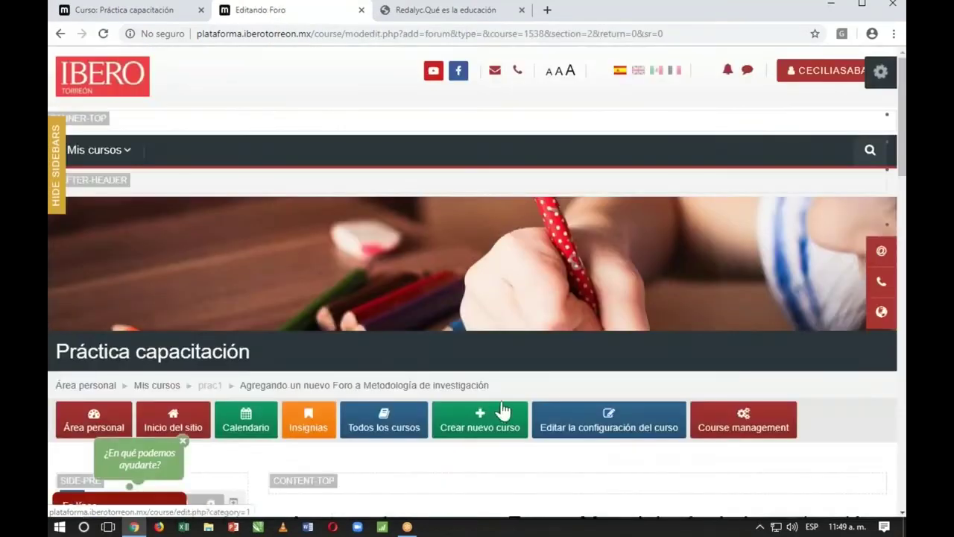
{"action": "scroll", "coordinate": [539, 355], "scroll_direction": "down", "scroll_amount": 4}
{"action": "scroll", "coordinate": [539, 358], "scroll_direction": "down", "scroll_amount": 1}
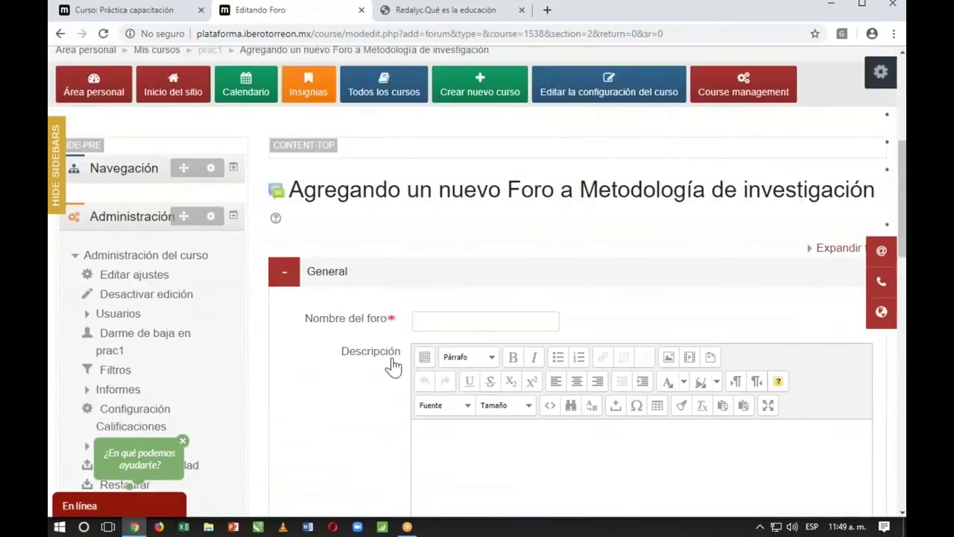
Step: Name the forum "Foro 1 de discu"
{"action": "left_click", "coordinate": [448, 321]}
{"action": "type", "text": "Foro"}
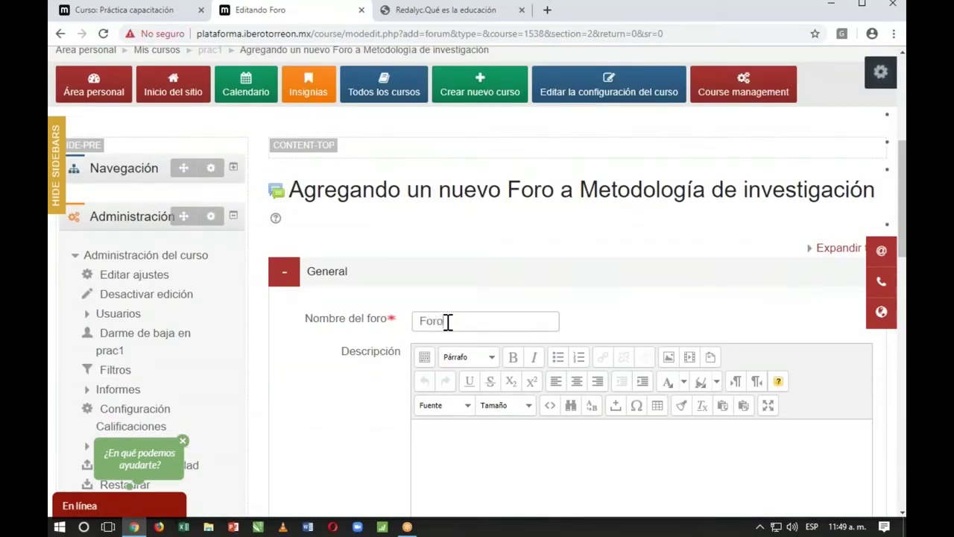
{"action": "type", "text": " 1 de discu"}
Step: Write the headings "OBJETIVO" and "INSTRUCCIONES" on separate lines in the forum's description
{"action": "scroll", "coordinate": [448, 322], "scroll_direction": "down", "scroll_amount": 4}
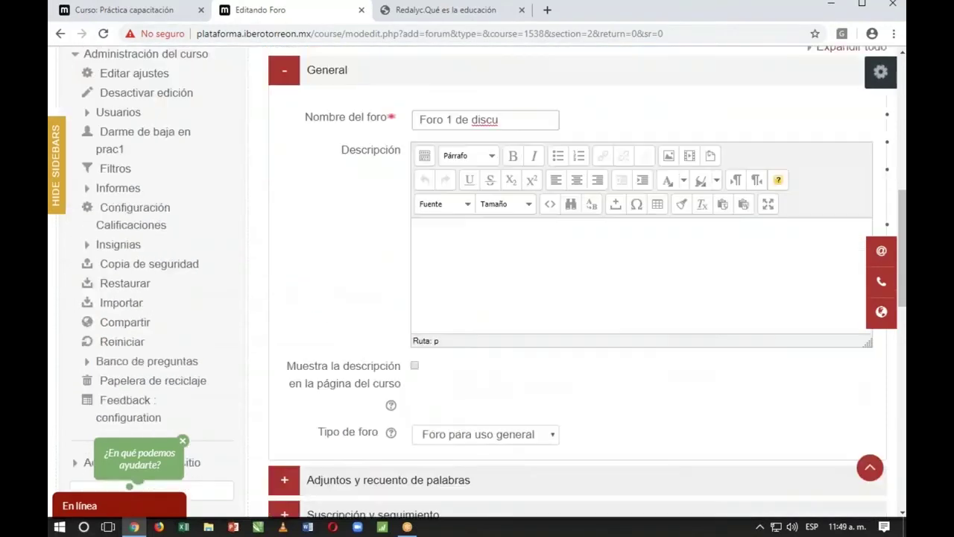
{"action": "scroll", "coordinate": [424, 308], "scroll_direction": "down", "scroll_amount": 1}
{"action": "left_click", "coordinate": [616, 174]}
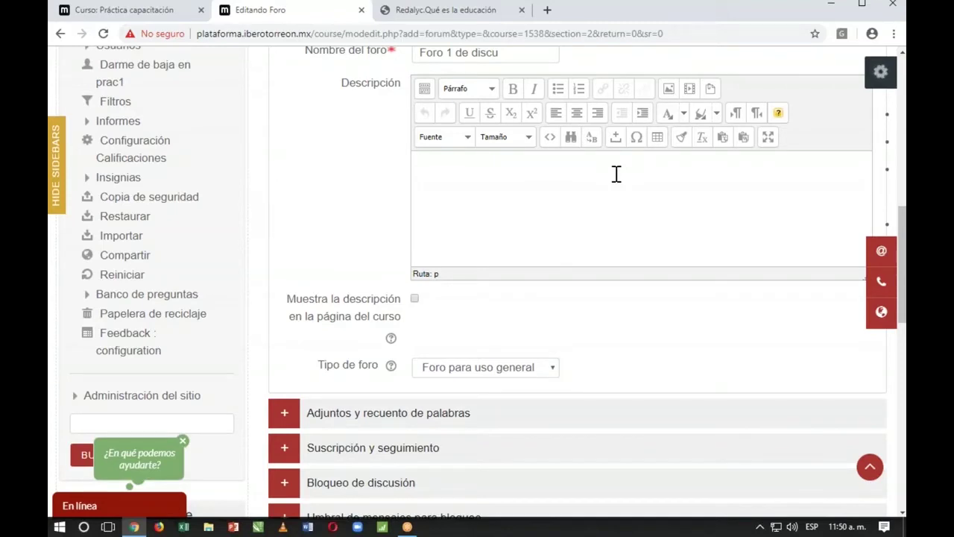
{"action": "left_click", "coordinate": [616, 173]}
{"action": "type", "text": "OBJETIVO"}
{"action": "key", "text": "Return"}
{"action": "type", "text": "INT"}
{"action": "key", "text": "BackSpace"}
{"action": "key", "text": "BackSpace"}
{"action": "key", "text": "BackSpace"}
{"action": "type", "text": "INSTRUCCIONES"}
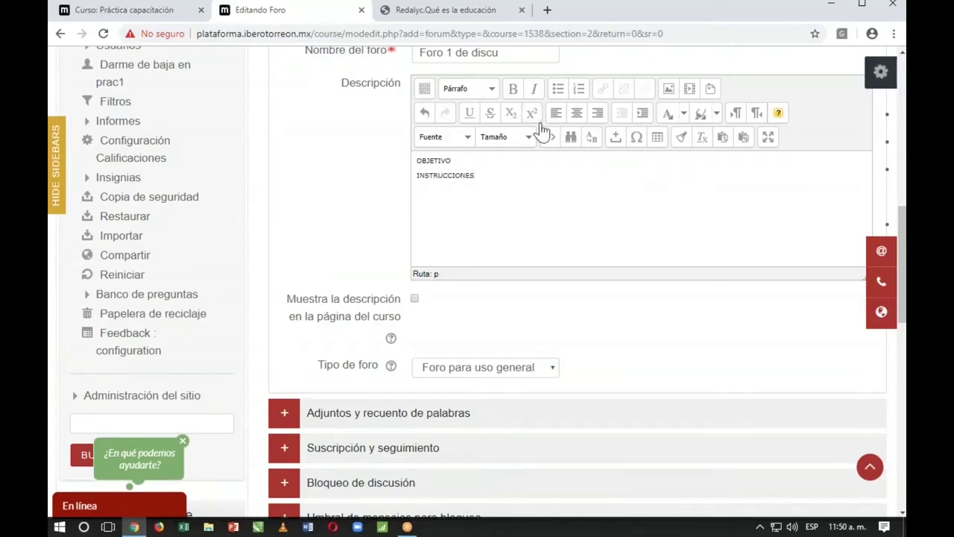
Step: Set the font size of both description headings to 5 (18pt)
{"action": "left_click_drag", "start_coordinate": [489, 177], "coordinate": [417, 161]}
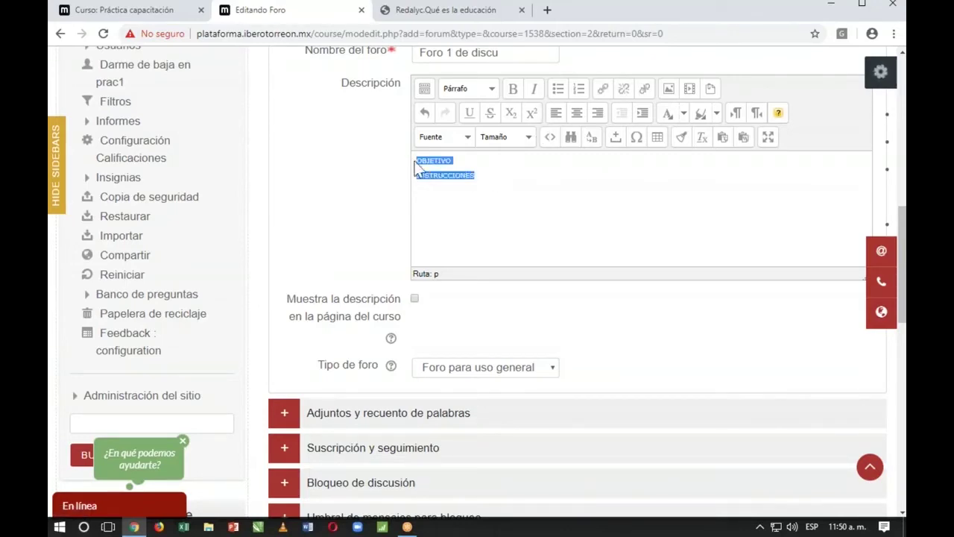
{"action": "left_click", "coordinate": [494, 142]}
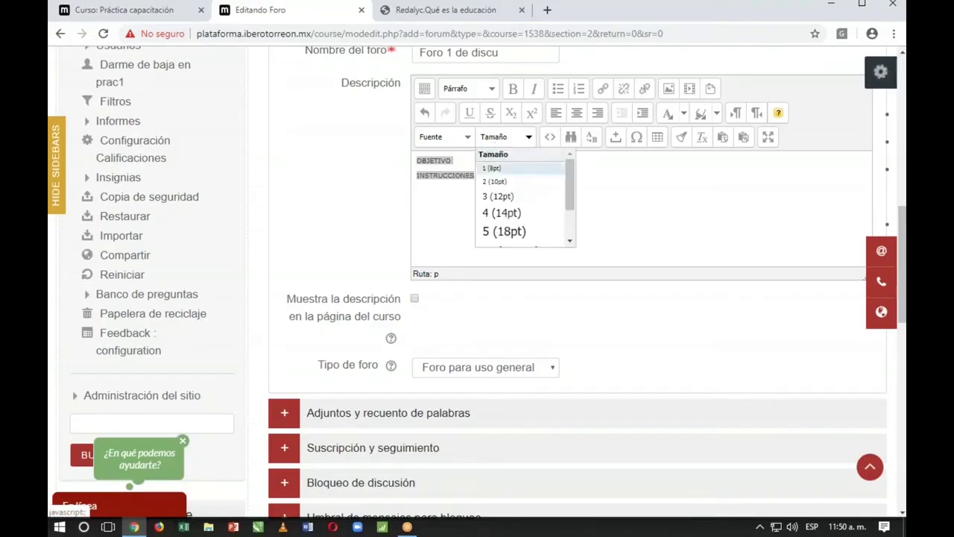
{"action": "left_click", "coordinate": [512, 229]}
{"action": "left_click", "coordinate": [529, 183]}
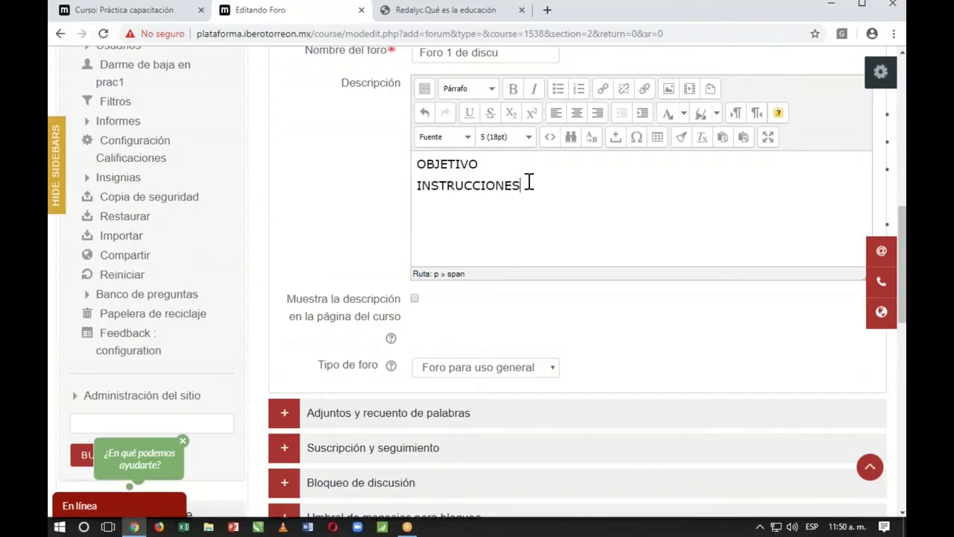
Step: Save the forum with its remaining settings at their defaults and display it to check its title and description
{"action": "scroll", "coordinate": [504, 235], "scroll_direction": "up", "scroll_amount": 1}
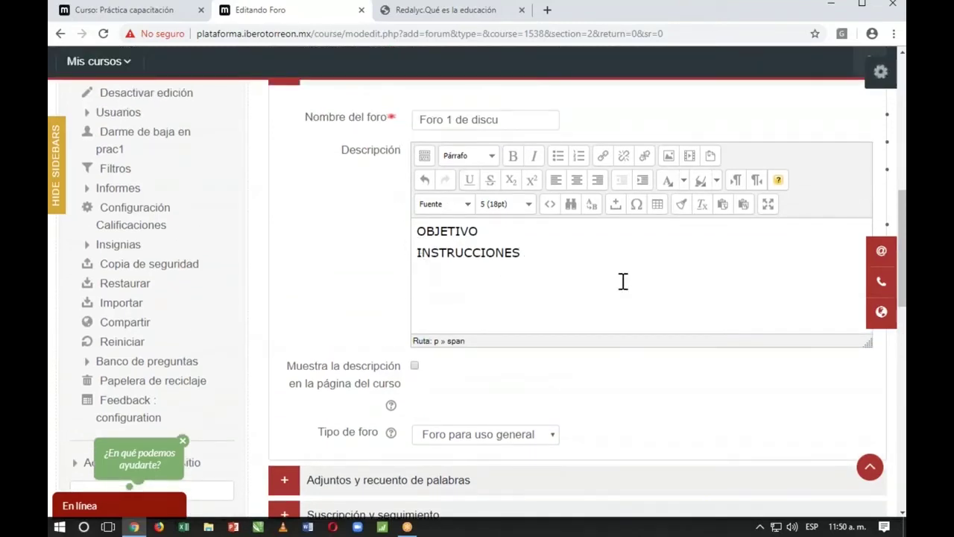
{"action": "scroll", "coordinate": [623, 281], "scroll_direction": "down", "scroll_amount": 7}
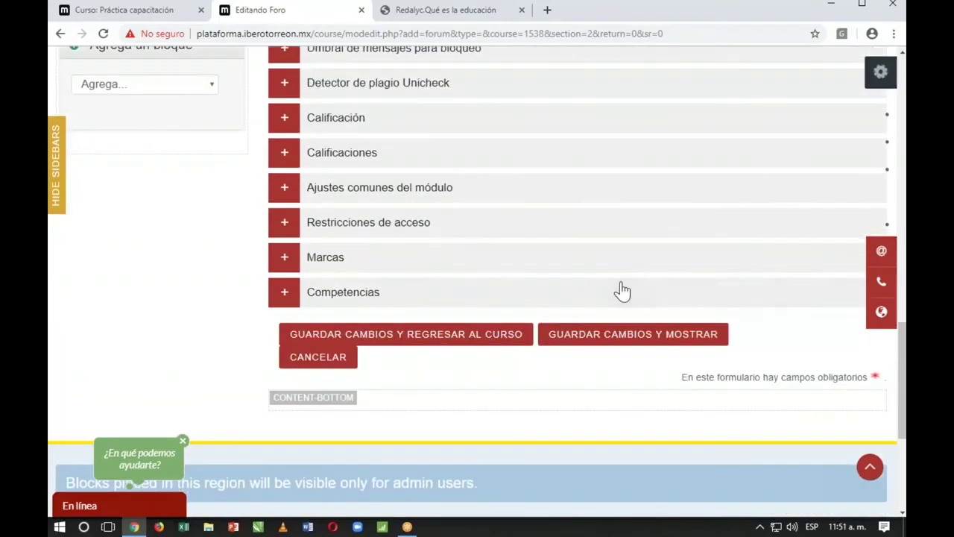
{"action": "left_click", "coordinate": [596, 342]}
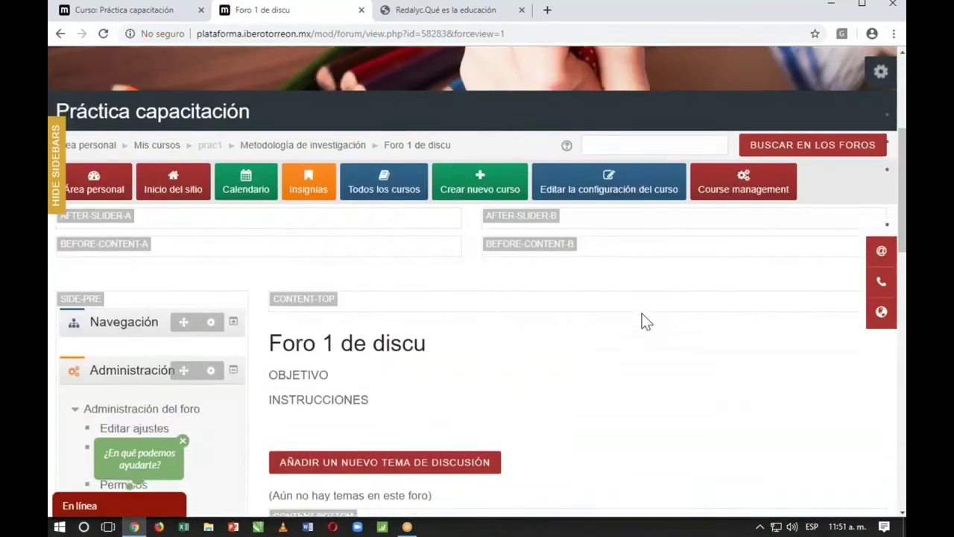
{"action": "scroll", "coordinate": [646, 321], "scroll_direction": "down", "scroll_amount": 3}
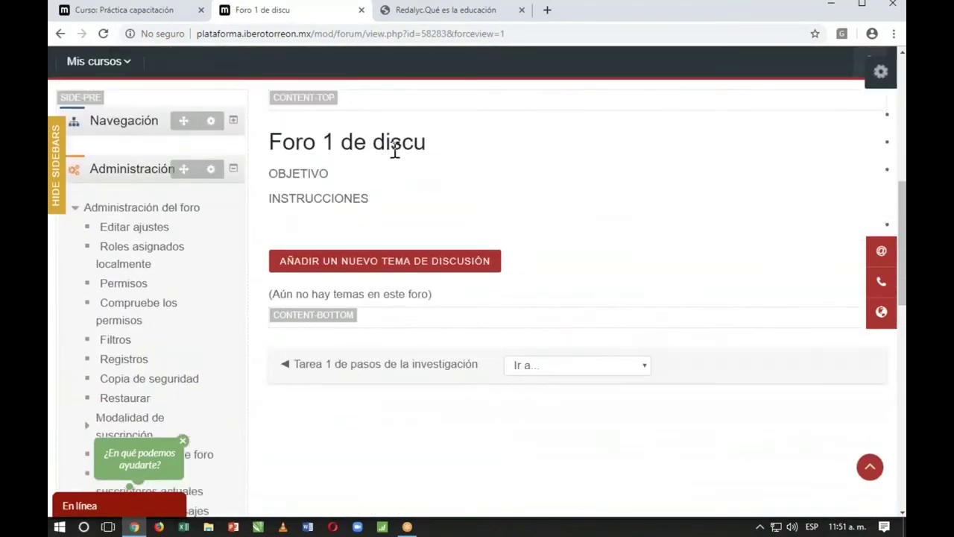
{"action": "left_click_drag", "start_coordinate": [322, 173], "coordinate": [323, 195]}
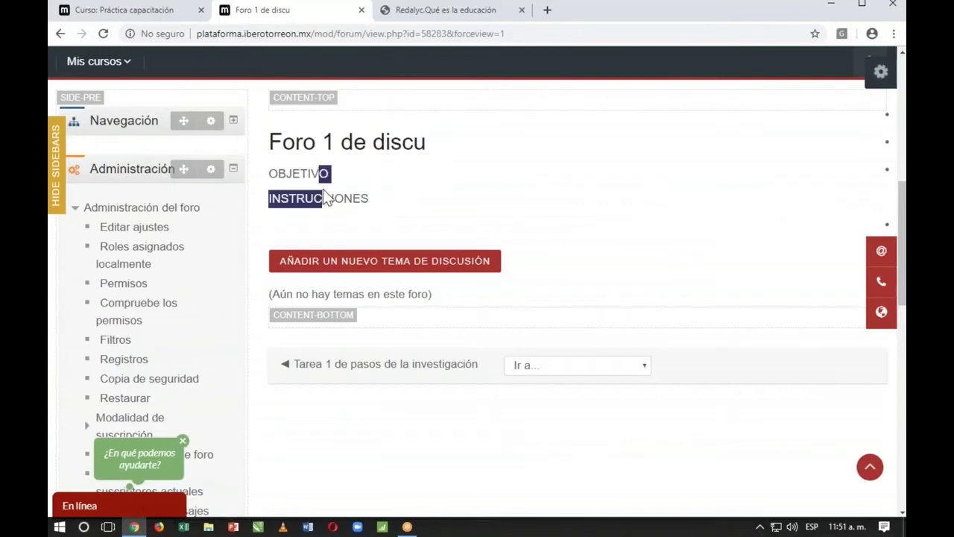
{"action": "left_click", "coordinate": [383, 209]}
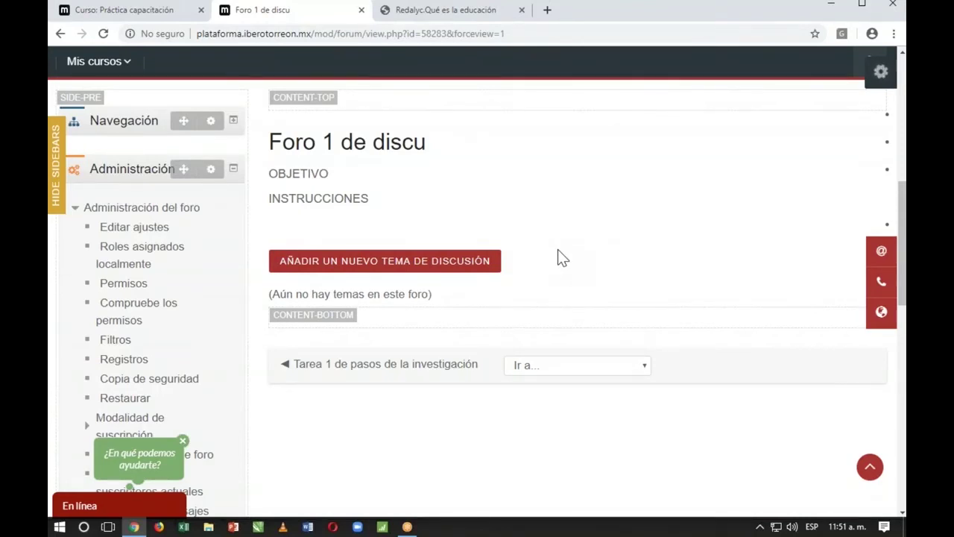
Step: Start a new discussion topic in the forum, examine its Asunto and Mensaje fields, and cancel it
{"action": "left_click", "coordinate": [438, 269]}
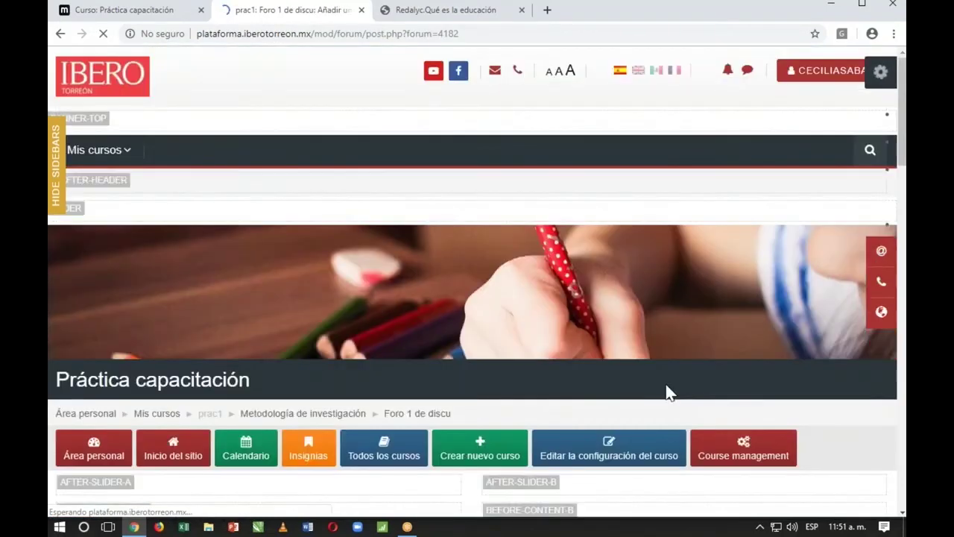
{"action": "scroll", "coordinate": [666, 384], "scroll_direction": "down", "scroll_amount": 4}
{"action": "scroll", "coordinate": [665, 383], "scroll_direction": "down", "scroll_amount": 2}
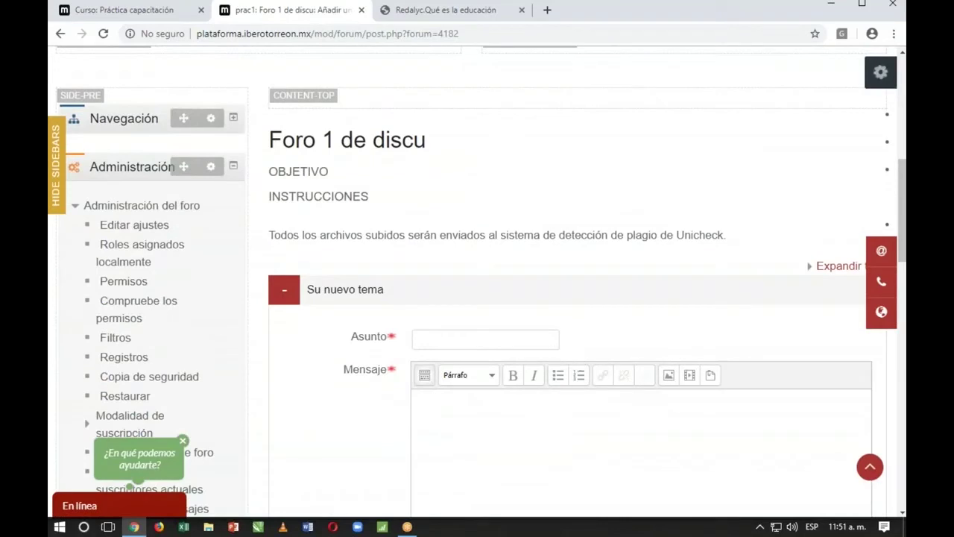
{"action": "left_click", "coordinate": [546, 341]}
{"action": "left_click", "coordinate": [546, 340]}
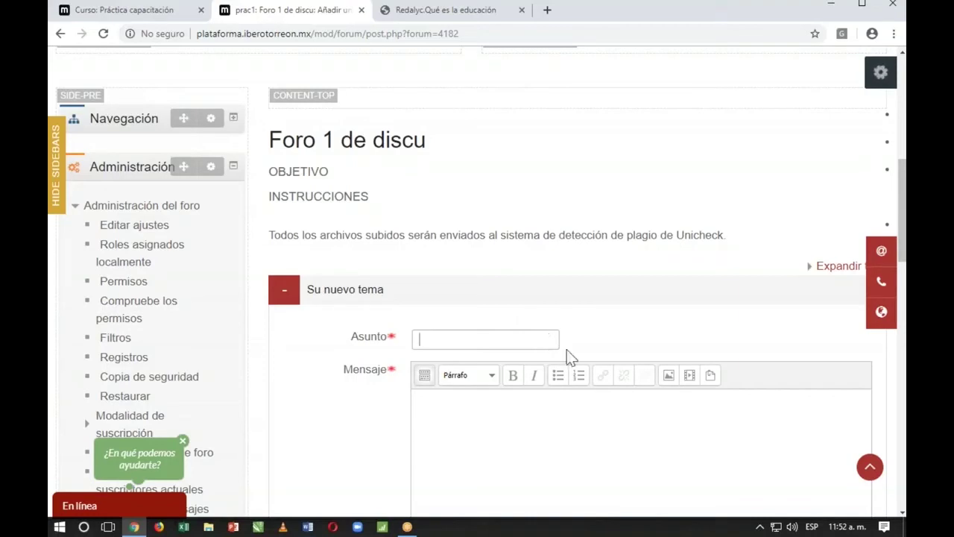
{"action": "scroll", "coordinate": [485, 395], "scroll_direction": "down", "scroll_amount": 3}
{"action": "left_click", "coordinate": [486, 218]}
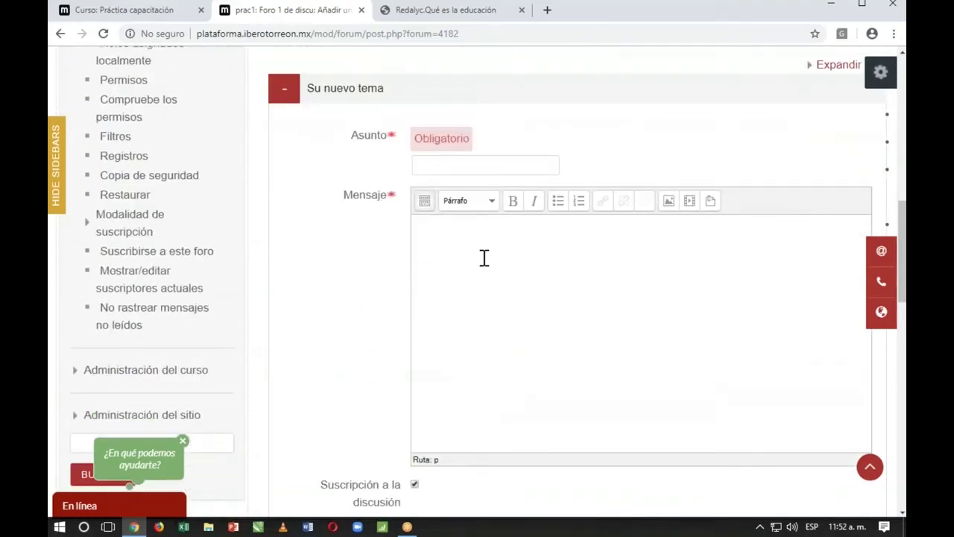
{"action": "scroll", "coordinate": [418, 321], "scroll_direction": "down", "scroll_amount": 1}
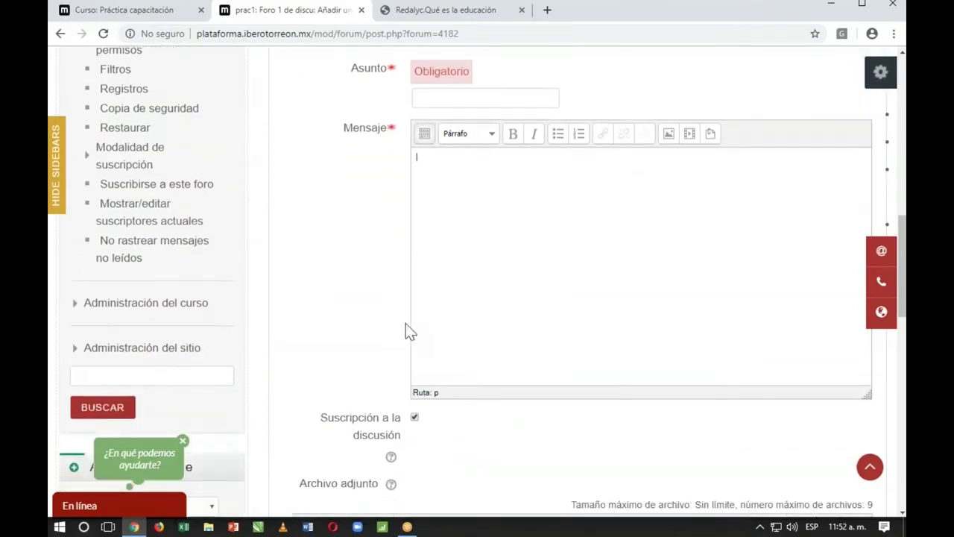
{"action": "scroll", "coordinate": [420, 328], "scroll_direction": "down", "scroll_amount": 8}
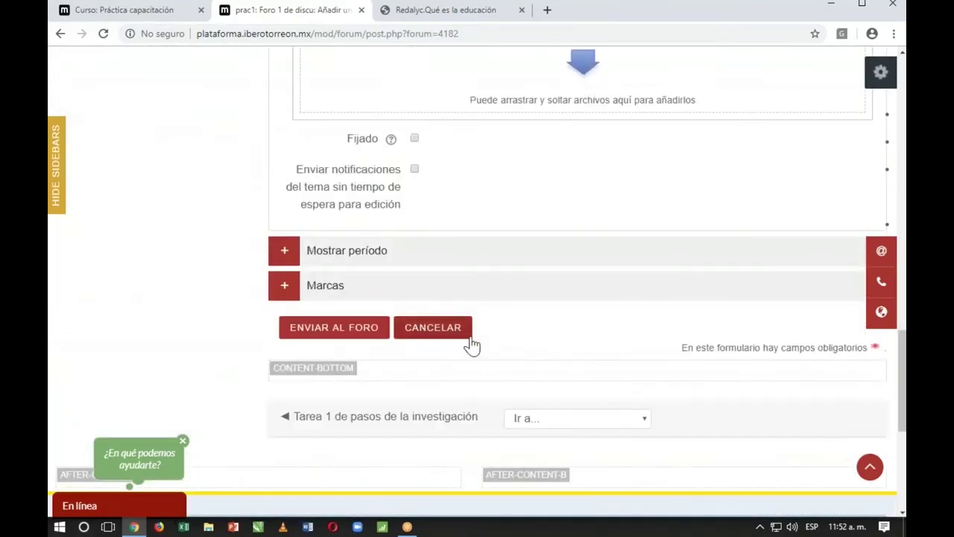
{"action": "left_click", "coordinate": [435, 333]}
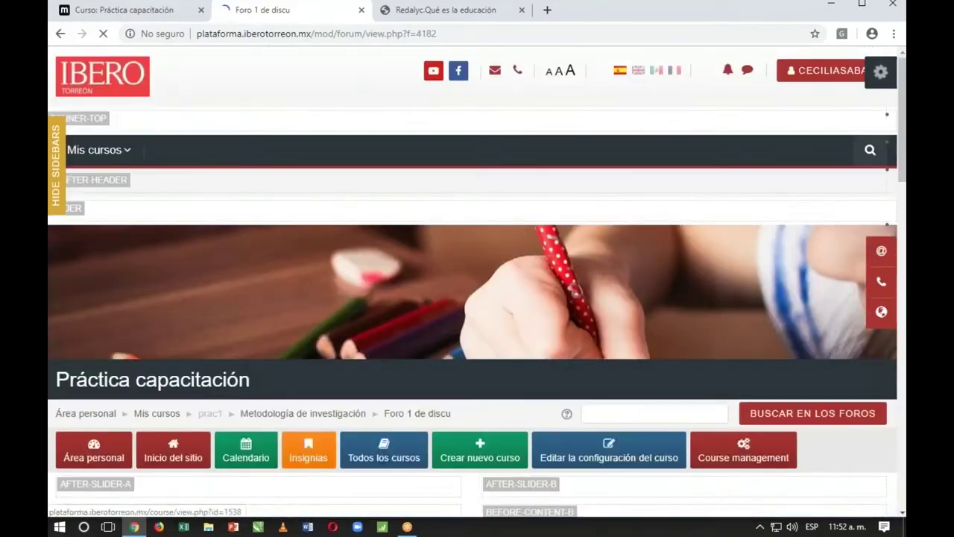
Step: Reopen the form for a new discussion topic, review its attachment and notification options, and cancel it again
{"action": "scroll", "coordinate": [546, 350], "scroll_direction": "down", "scroll_amount": 5}
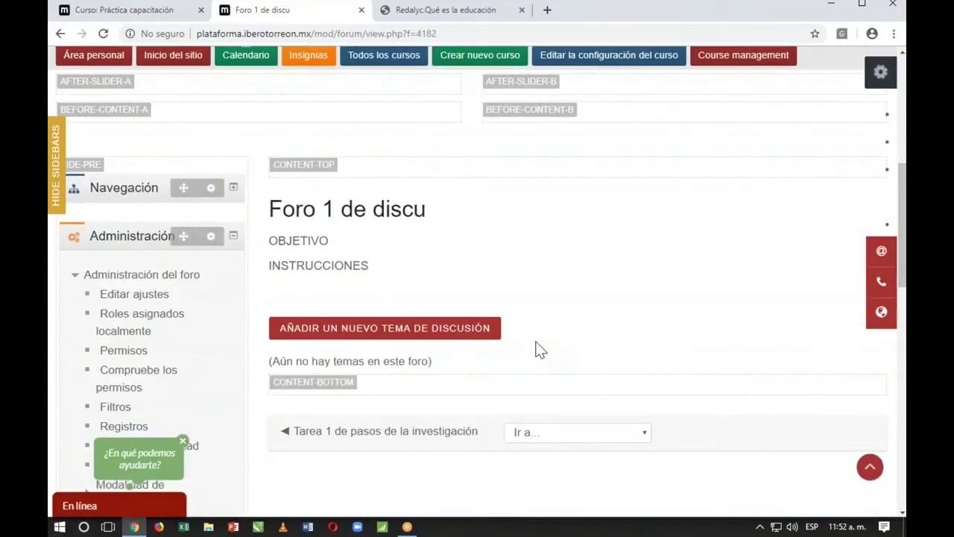
{"action": "left_click", "coordinate": [483, 336]}
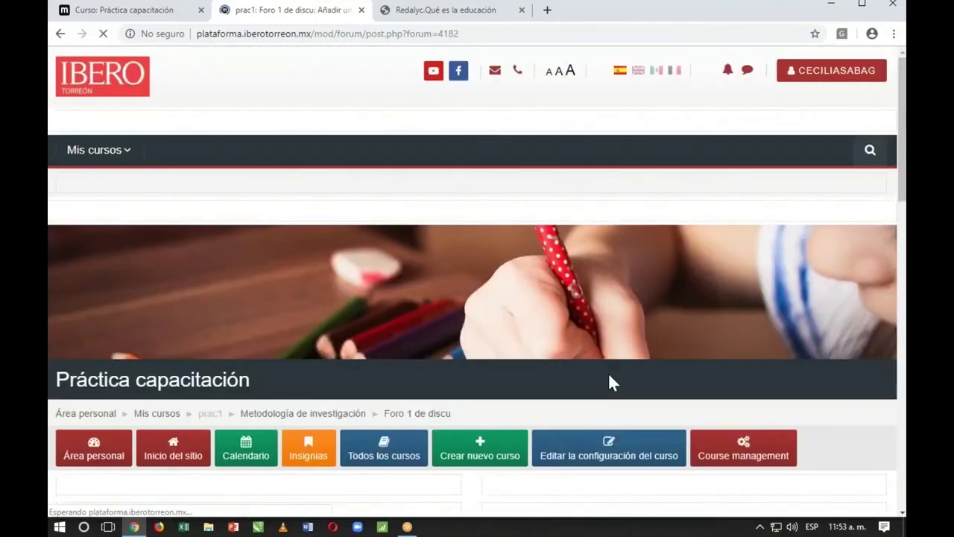
{"action": "scroll", "coordinate": [610, 379], "scroll_direction": "down", "scroll_amount": 12}
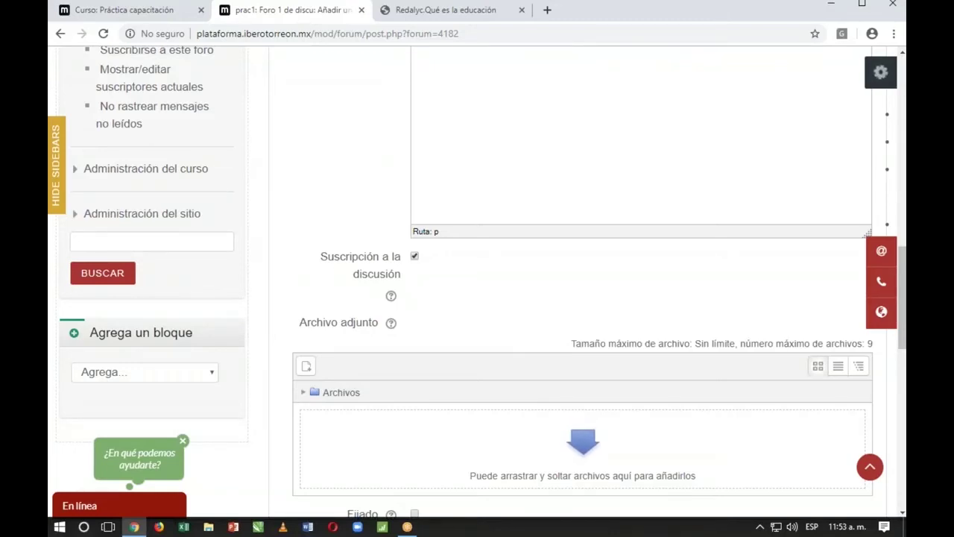
{"action": "scroll", "coordinate": [637, 454], "scroll_direction": "down", "scroll_amount": 5}
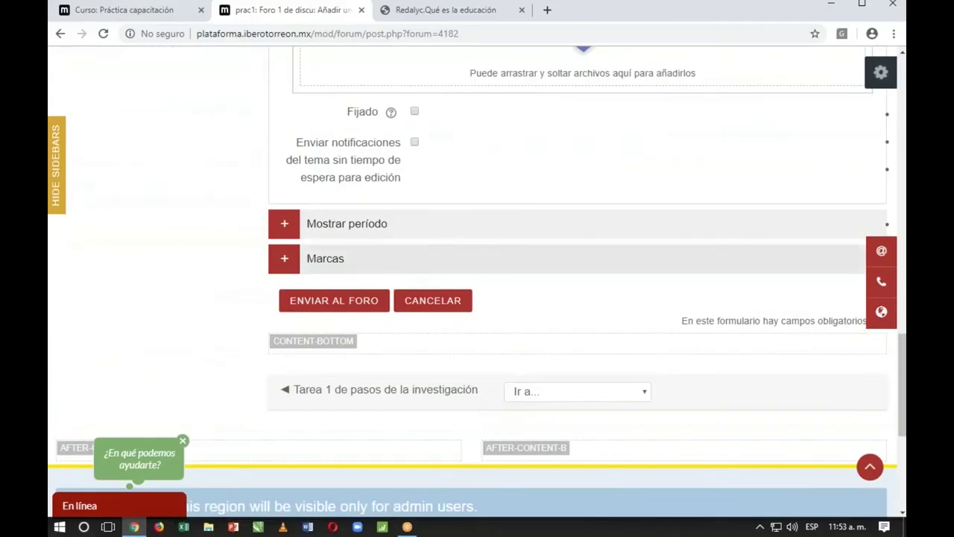
{"action": "left_click", "coordinate": [432, 300]}
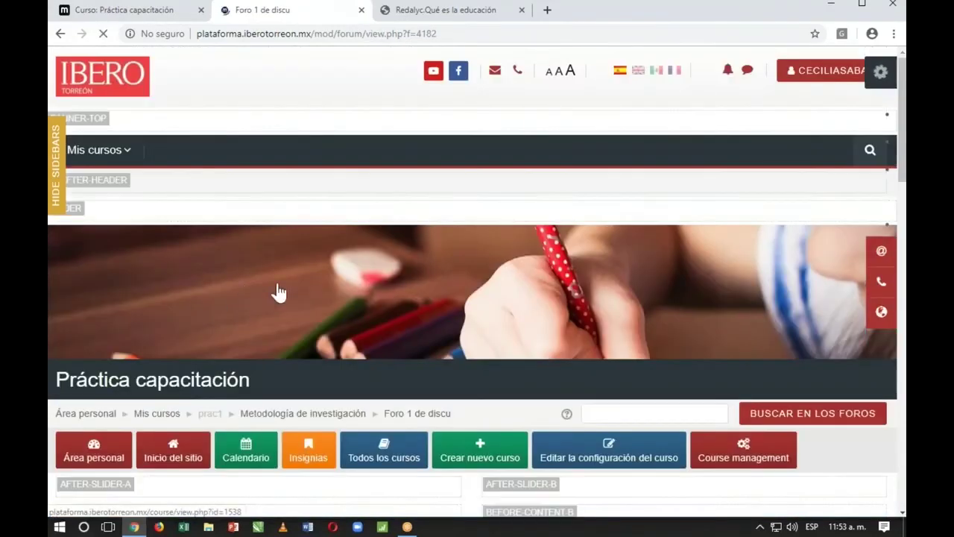
Step: Return to the Práctica capacitación course page and go to the Metodología de investigación section with the new forum
{"action": "left_click", "coordinate": [545, 318]}
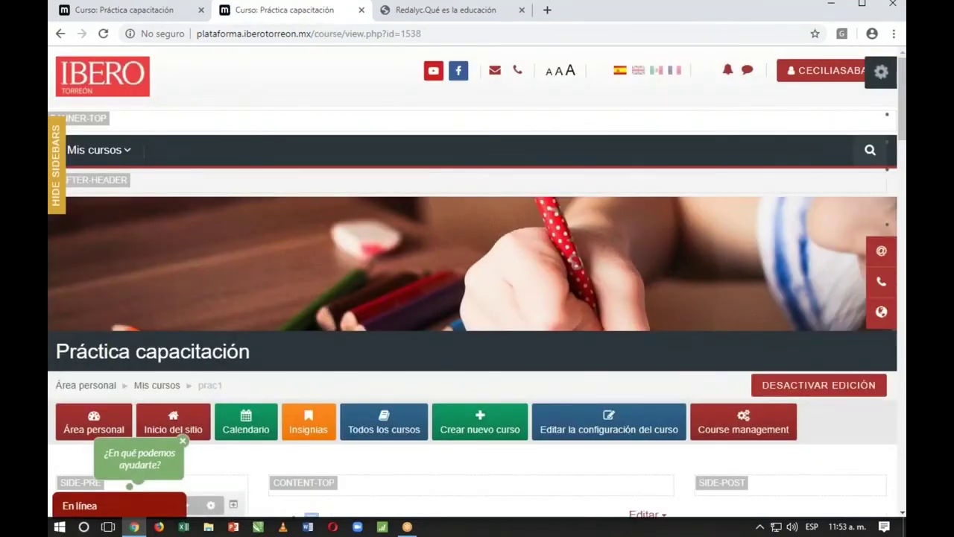
{"action": "left_click_drag", "start_coordinate": [901, 94], "coordinate": [890, 362]}
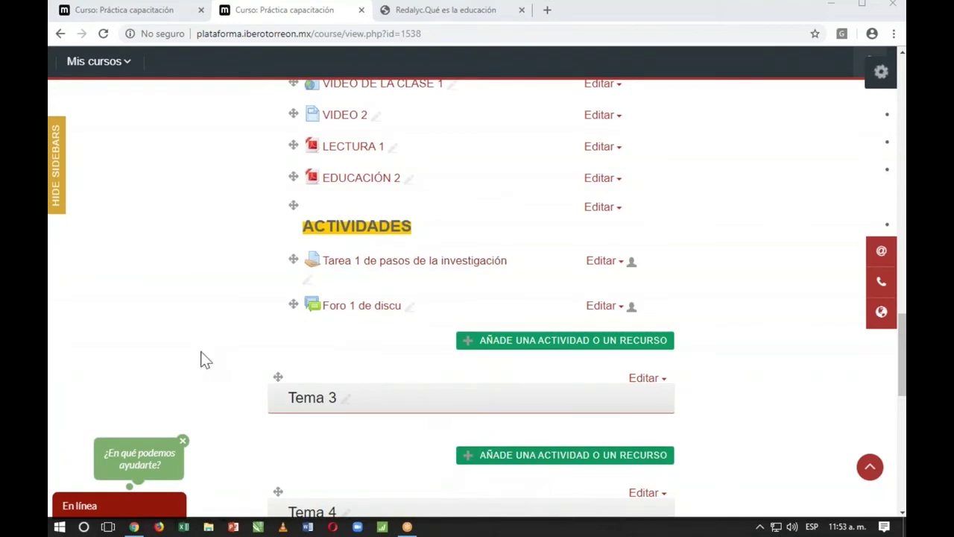
{"action": "scroll", "coordinate": [206, 363], "scroll_direction": "up", "scroll_amount": 1}
{"action": "scroll", "coordinate": [204, 361], "scroll_direction": "up", "scroll_amount": 1}
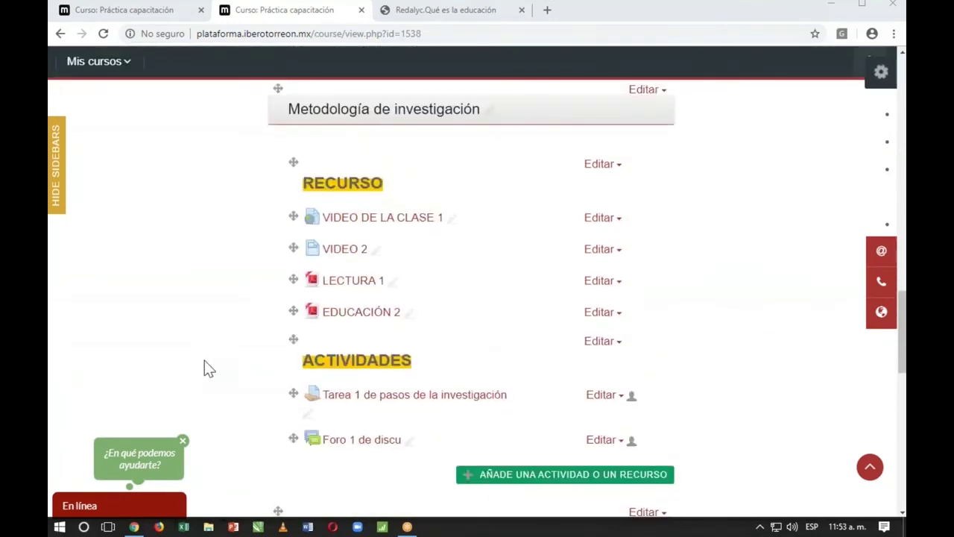
Step: Add a BigBlueButtonBN activity to the Metodología de investigación section and look over its settings form
{"action": "left_click", "coordinate": [493, 476]}
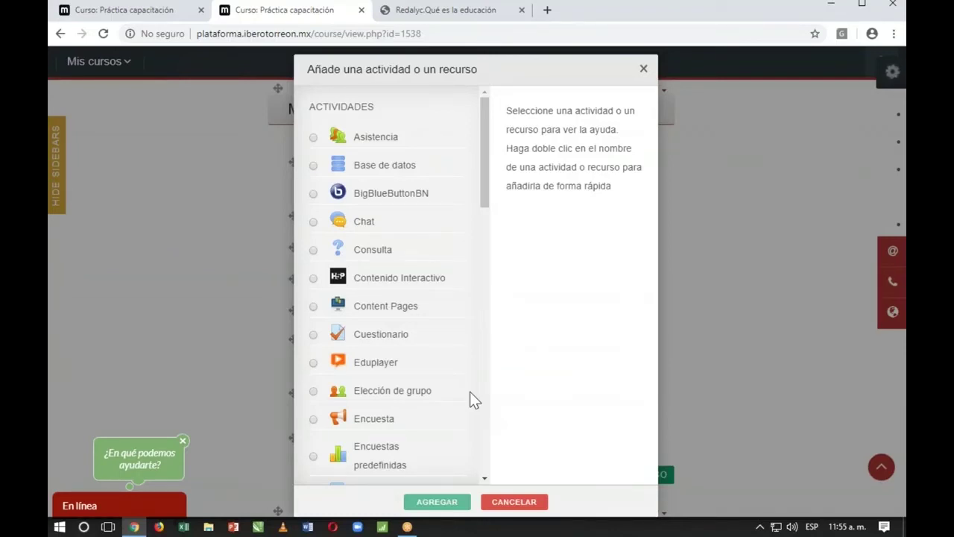
{"action": "left_click", "coordinate": [355, 206]}
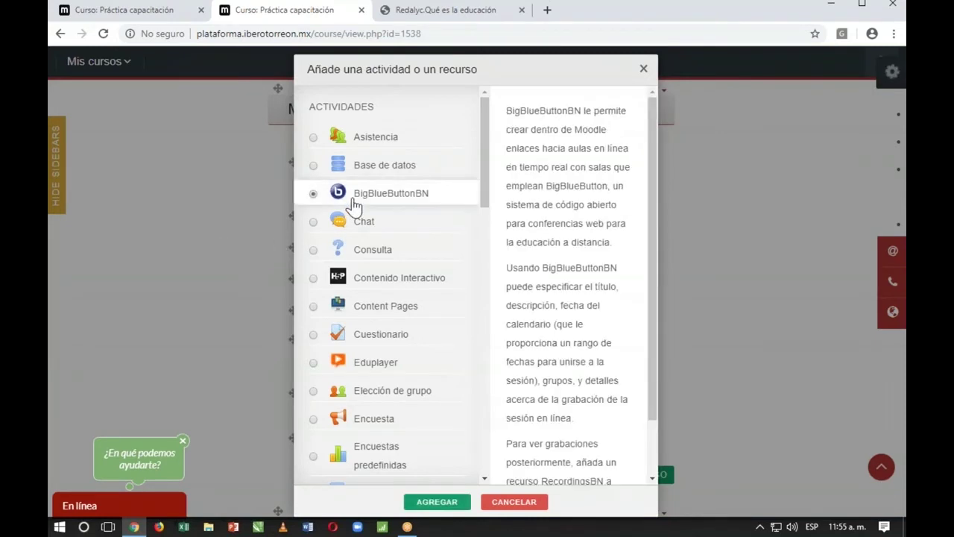
{"action": "left_click", "coordinate": [432, 502]}
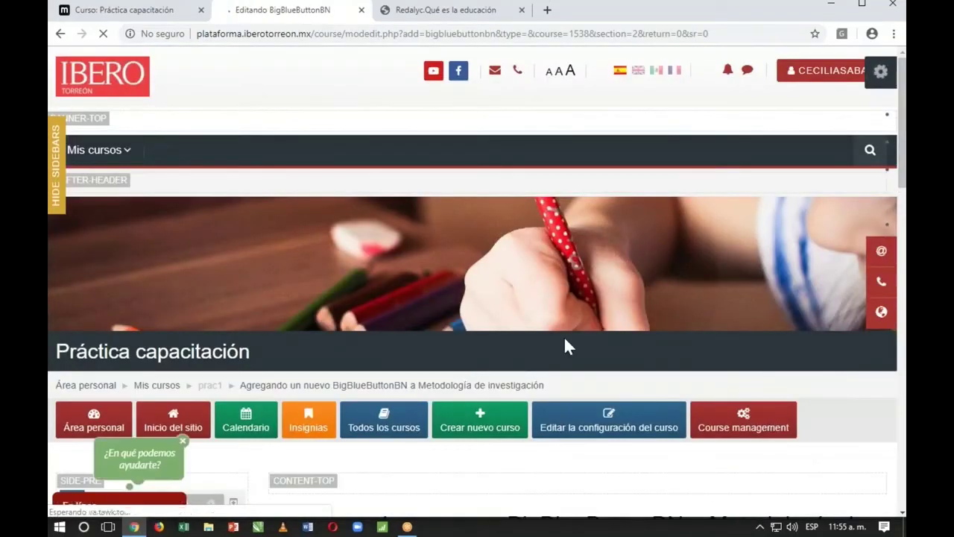
{"action": "scroll", "coordinate": [541, 323], "scroll_direction": "down", "scroll_amount": 3}
{"action": "scroll", "coordinate": [521, 309], "scroll_direction": "down", "scroll_amount": 5}
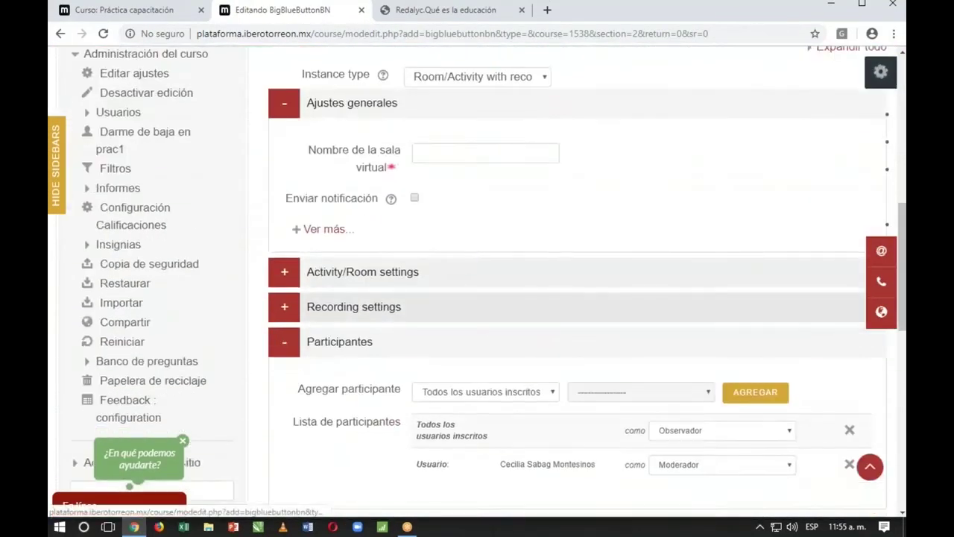
Step: Name the virtual room "SESIÓN EN VIVO", with the first letter capitalized
{"action": "scroll", "coordinate": [521, 309], "scroll_direction": "up", "scroll_amount": 2}
{"action": "left_click", "coordinate": [522, 285]}
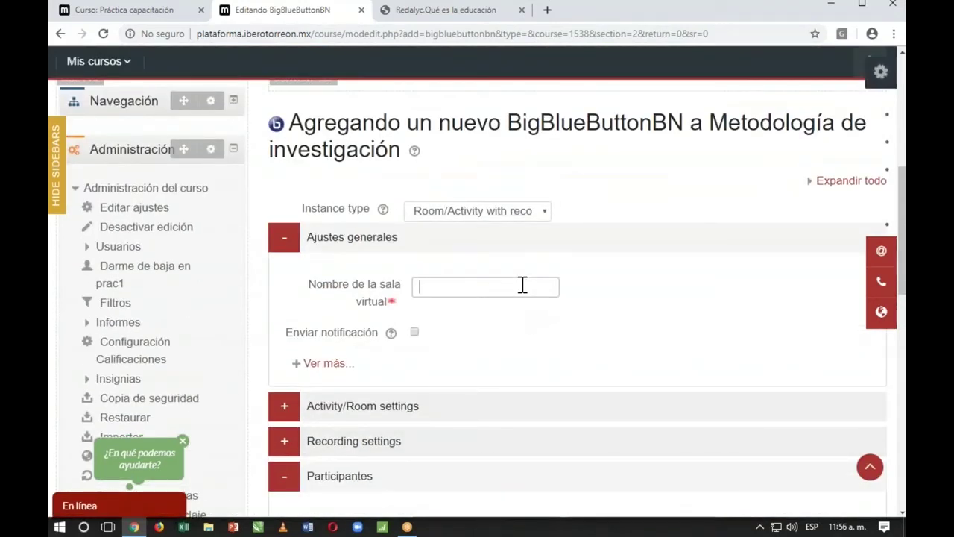
{"action": "type", "text": "sESIÓN EN VIVO"}
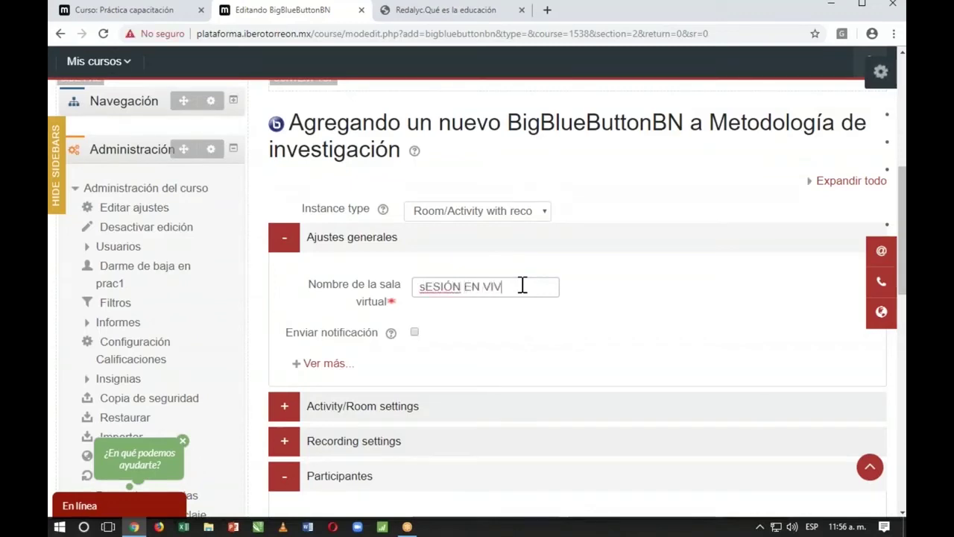
{"action": "left_click", "coordinate": [424, 290]}
{"action": "key", "text": "BackSpace"}
{"action": "type", "text": "S"}
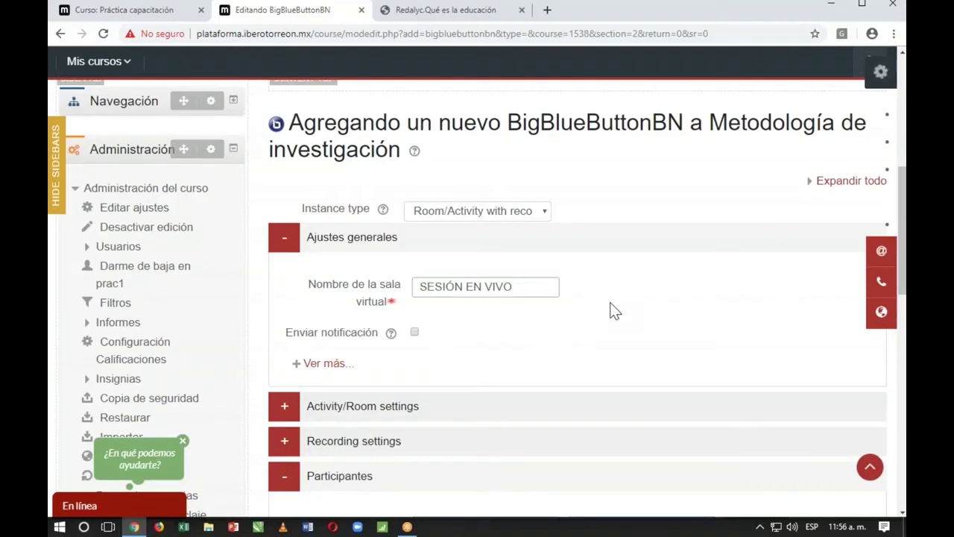
Step: Show the additional general settings, enter "INSTRUCCIONES" as the room description, and enable sending a notification
{"action": "left_click", "coordinate": [326, 365]}
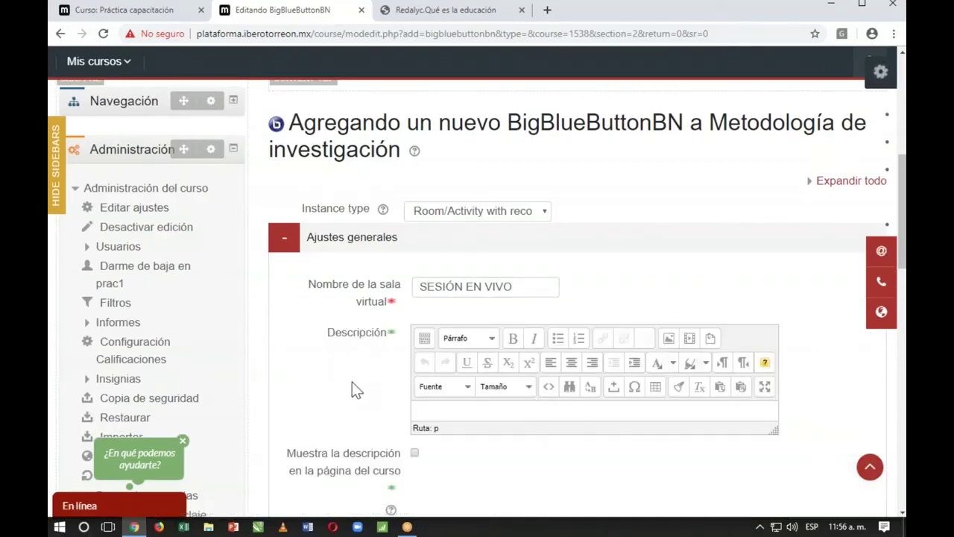
{"action": "scroll", "coordinate": [353, 382], "scroll_direction": "down", "scroll_amount": 1}
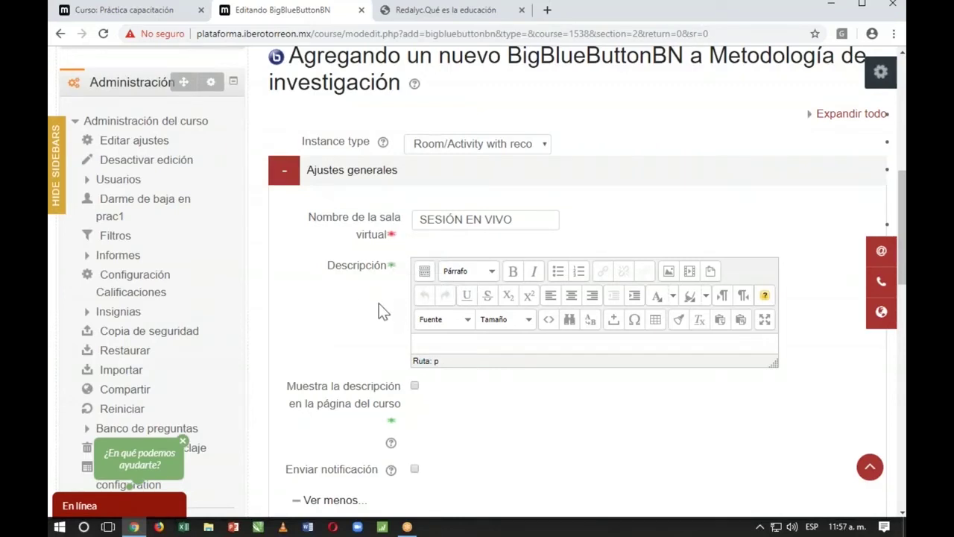
{"action": "left_click", "coordinate": [433, 342]}
{"action": "type", "text": "Sesión"}
{"action": "key", "text": "Return"}
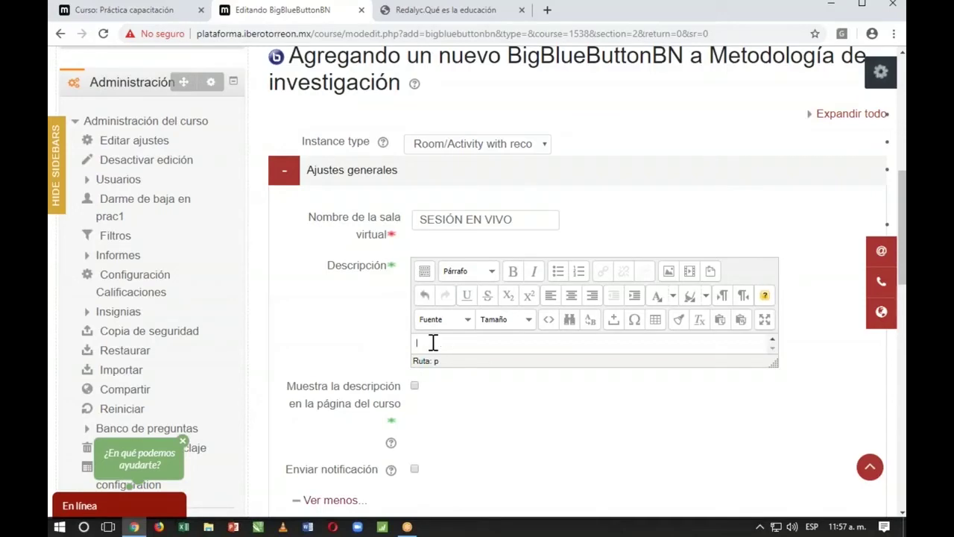
{"action": "type", "text": "INSTRUCCIONES"}
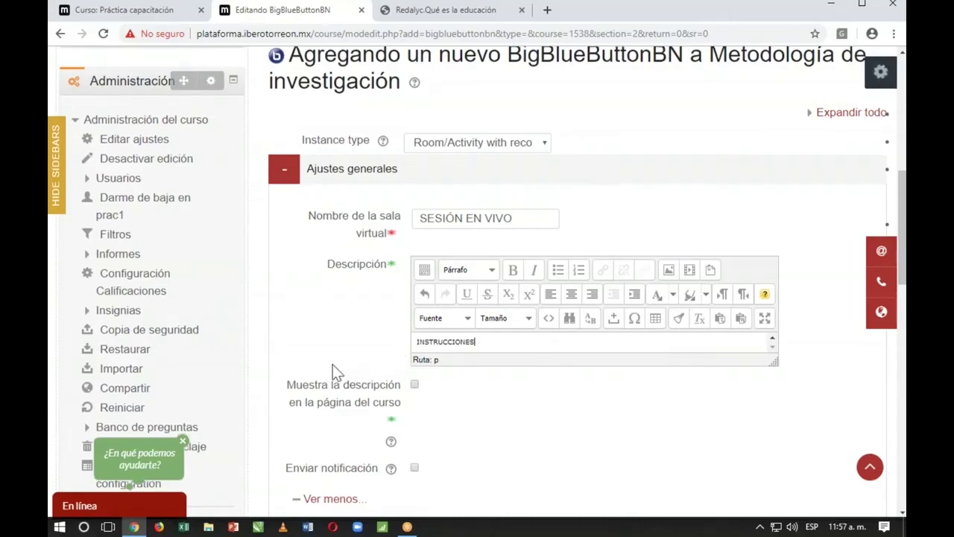
{"action": "scroll", "coordinate": [333, 365], "scroll_direction": "down", "scroll_amount": 1}
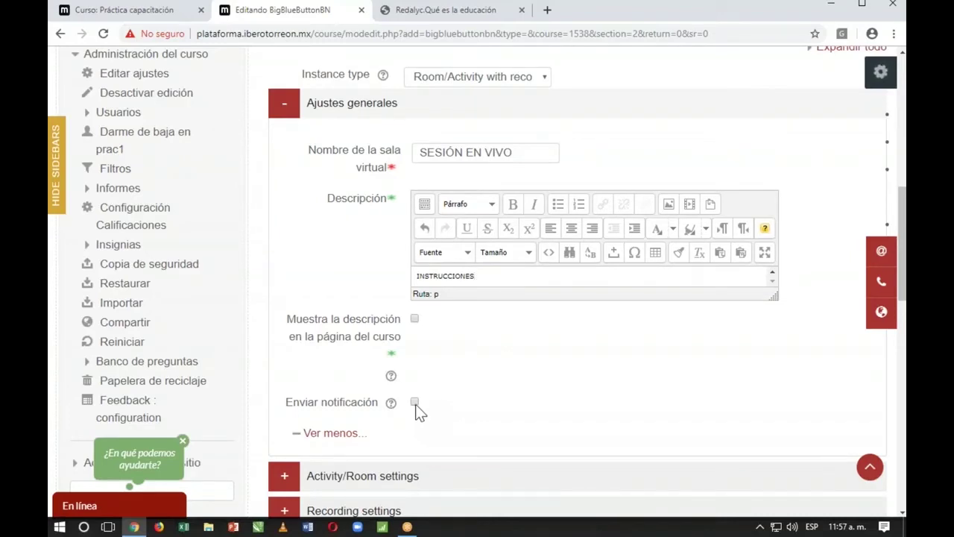
{"action": "scroll", "coordinate": [499, 398], "scroll_direction": "down", "scroll_amount": 3}
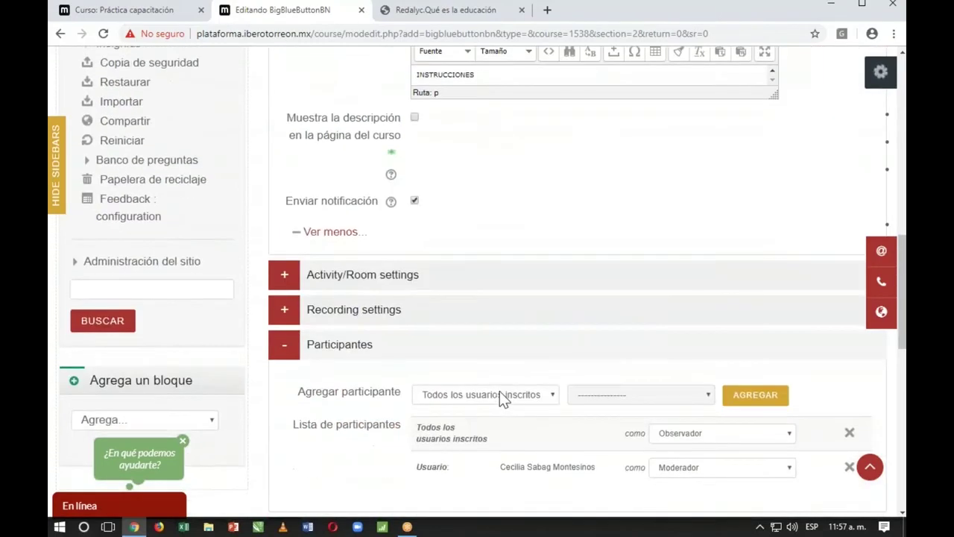
Step: Expand the Activity/Room settings, leave the welcome message empty, and enable waiting for the moderator
{"action": "left_click", "coordinate": [297, 284]}
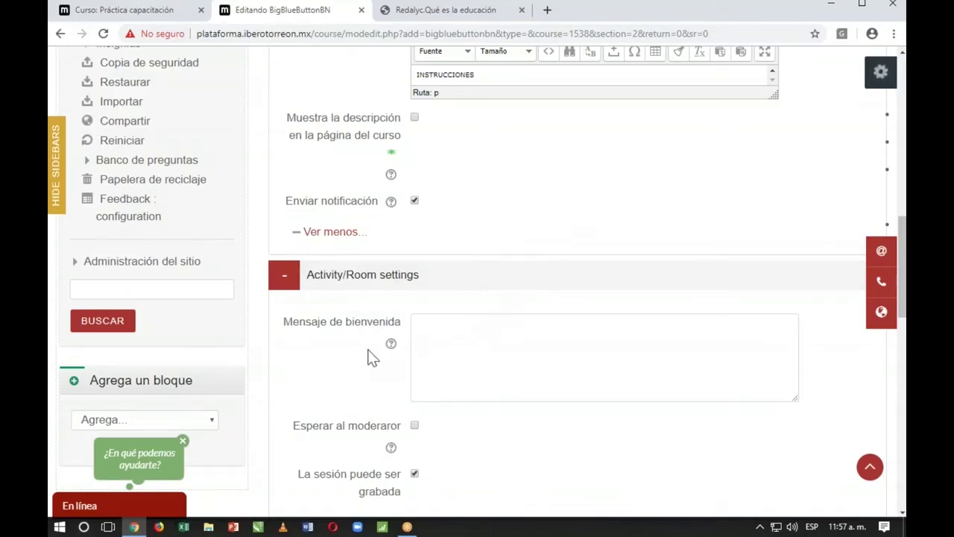
{"action": "left_click", "coordinate": [477, 330]}
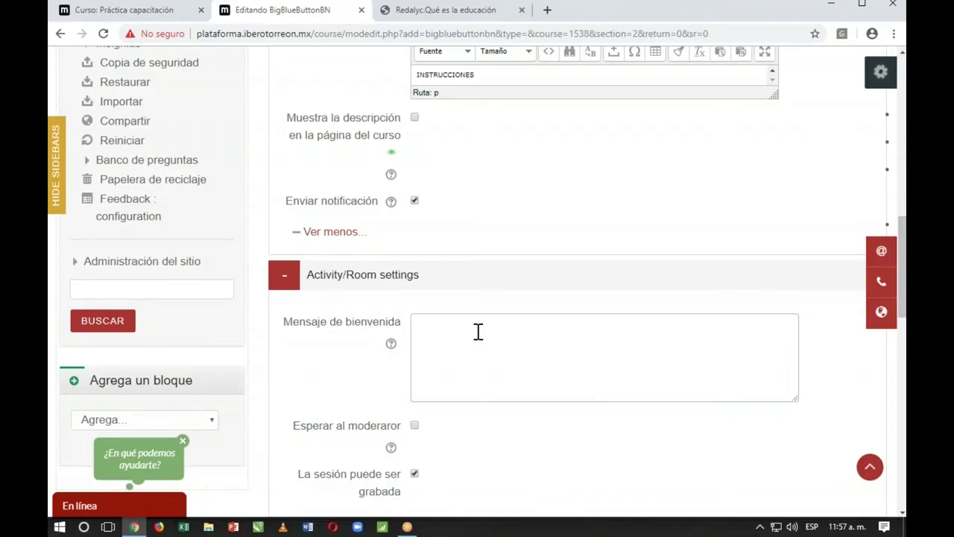
{"action": "scroll", "coordinate": [379, 366], "scroll_direction": "down", "scroll_amount": 1}
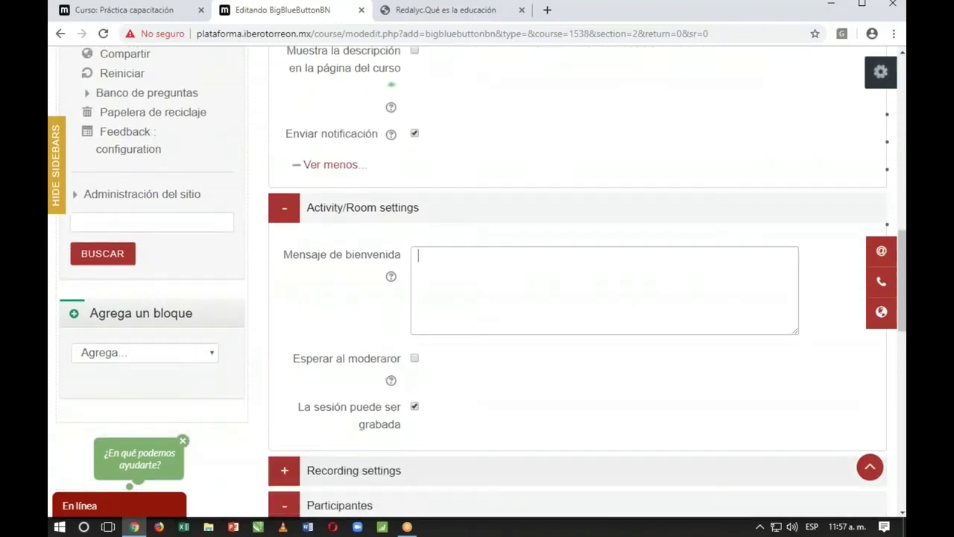
{"action": "left_click", "coordinate": [415, 360]}
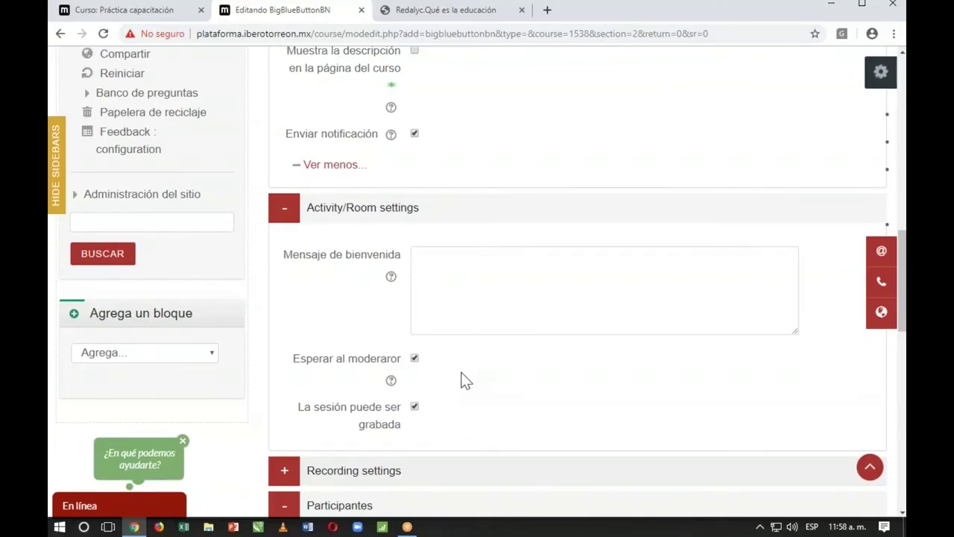
Step: Remove both default entries, all enrolled users and the individual user, from the room's participant list
{"action": "scroll", "coordinate": [482, 355], "scroll_direction": "down", "scroll_amount": 3}
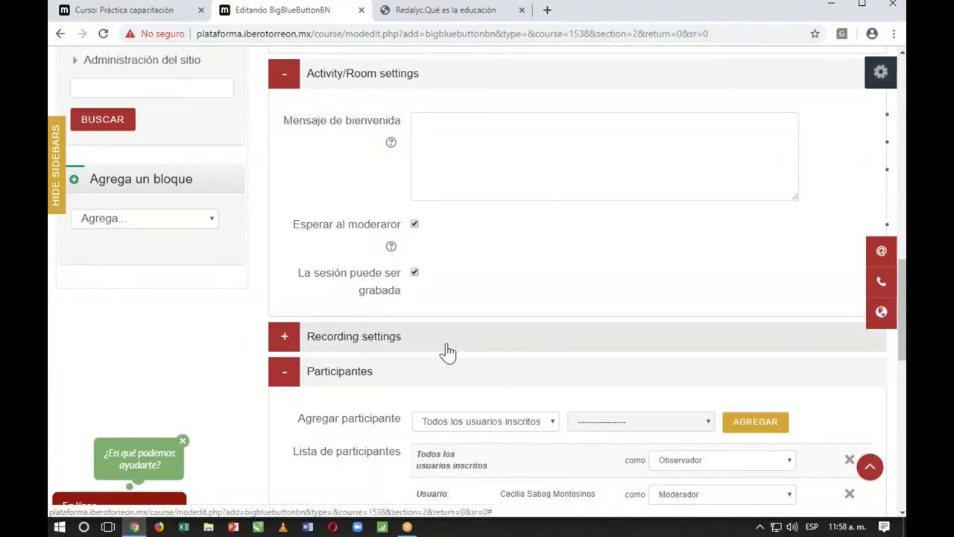
{"action": "scroll", "coordinate": [163, 333], "scroll_direction": "down", "scroll_amount": 2}
{"action": "scroll", "coordinate": [163, 333], "scroll_direction": "down", "scroll_amount": 1}
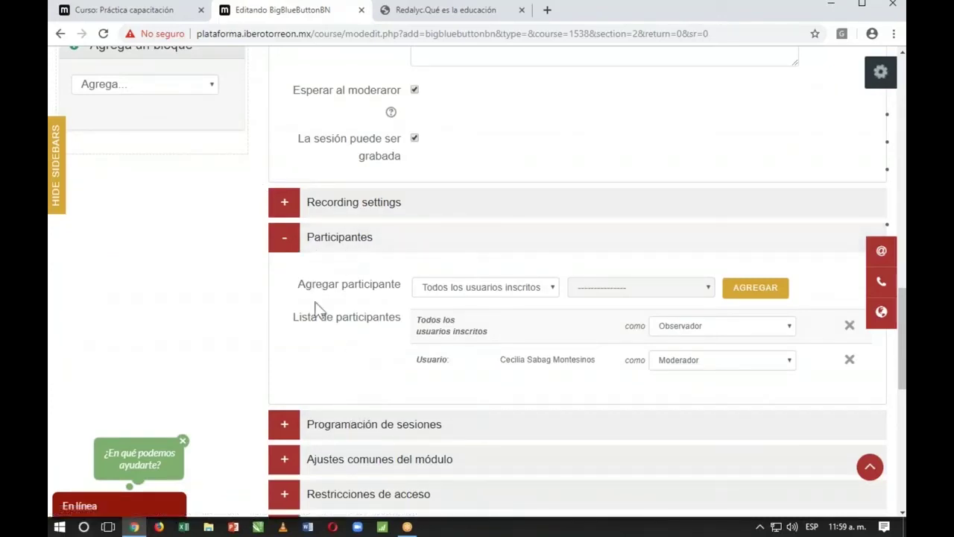
{"action": "left_click", "coordinate": [849, 327]}
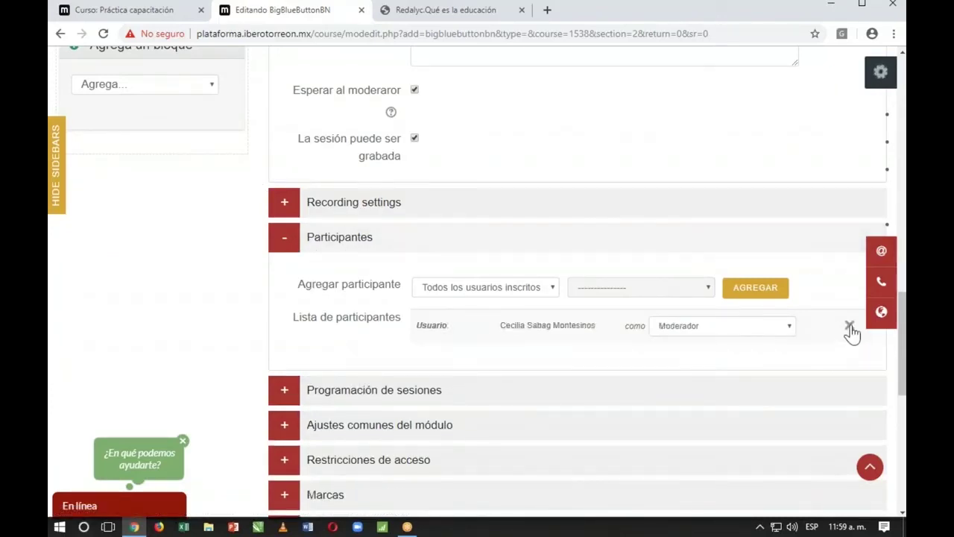
{"action": "left_click", "coordinate": [849, 328]}
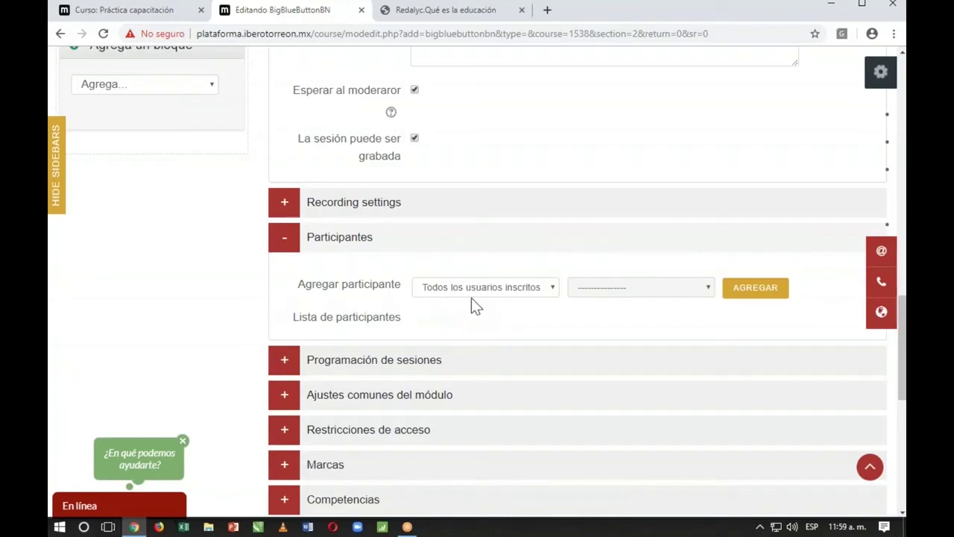
Step: Add the Profesor role to the participant list and assign it as Moderador
{"action": "left_click", "coordinate": [533, 296]}
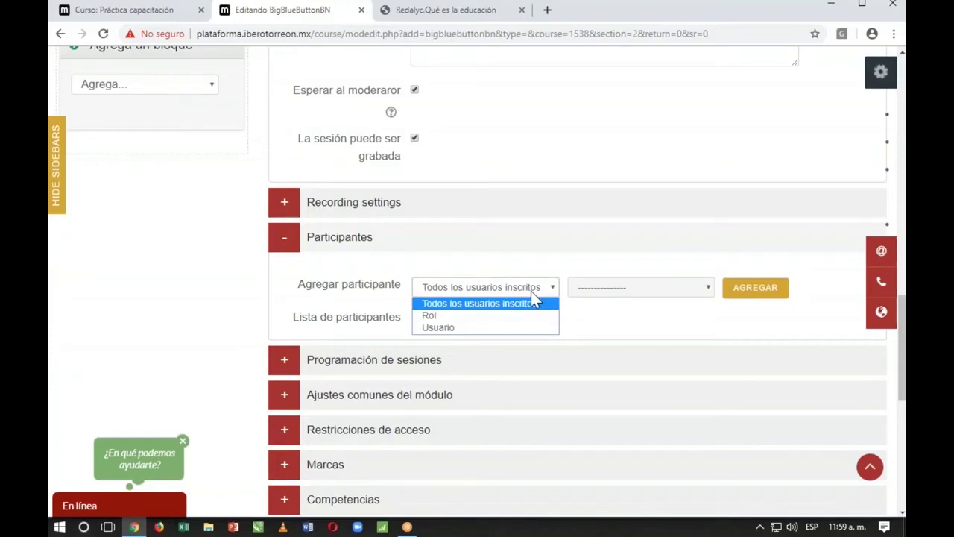
{"action": "left_click", "coordinate": [602, 287]}
{"action": "left_click", "coordinate": [491, 287]}
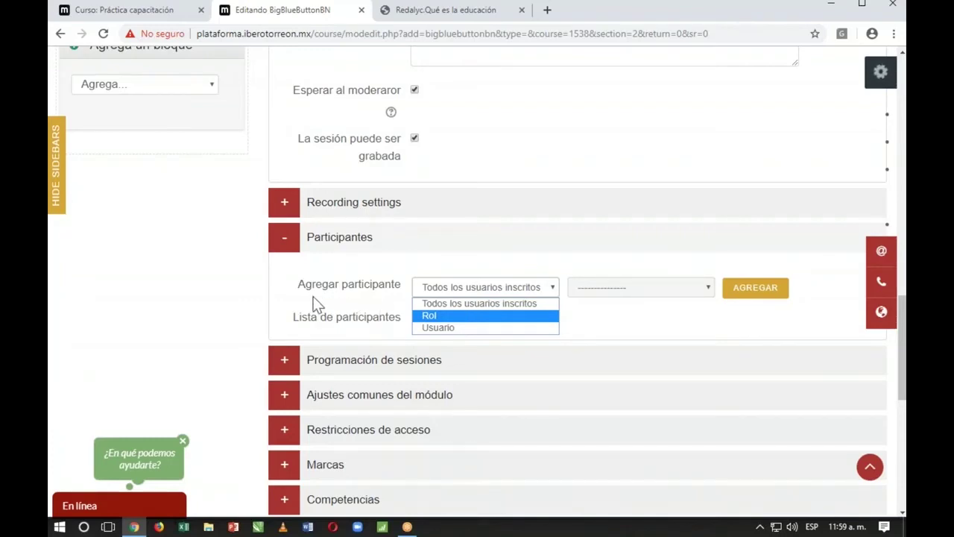
{"action": "left_click", "coordinate": [432, 317]}
{"action": "left_click", "coordinate": [613, 286]}
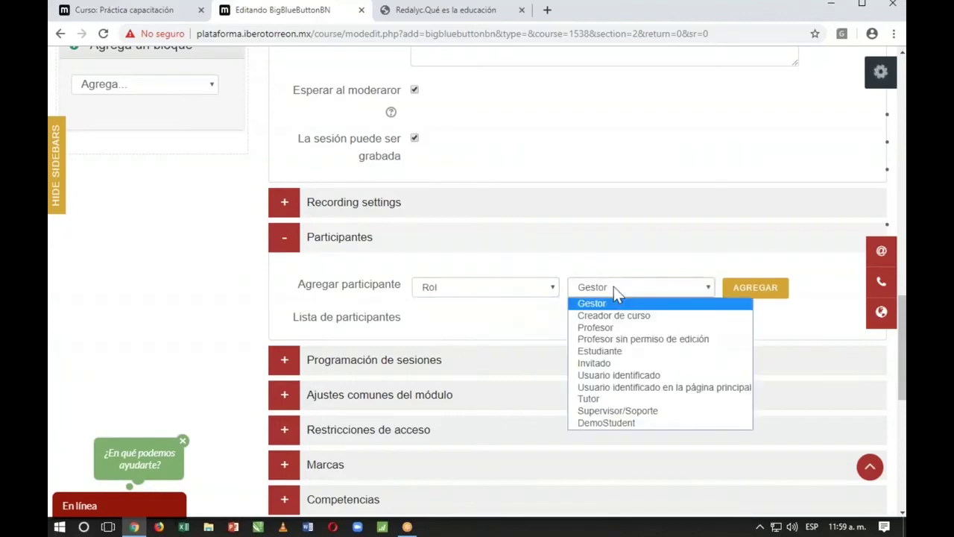
{"action": "left_click", "coordinate": [617, 330]}
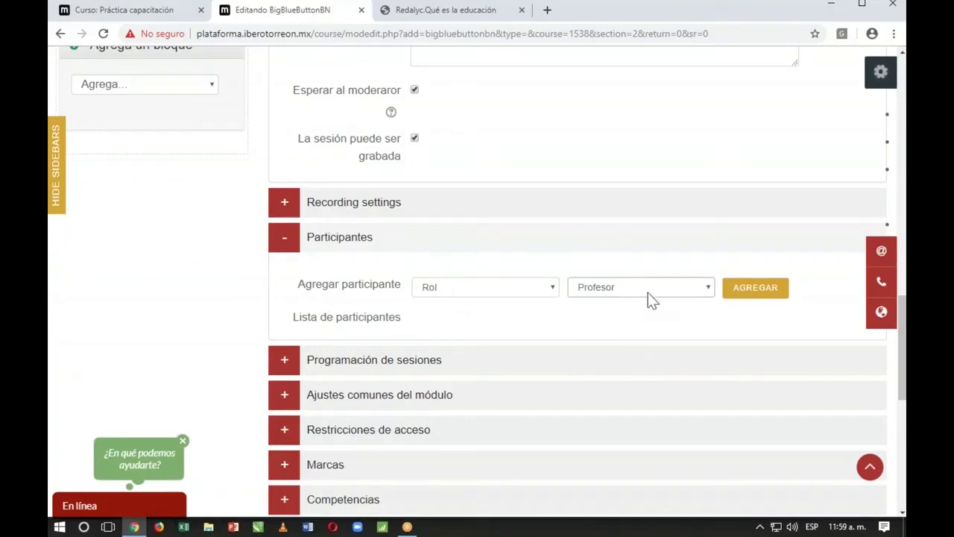
{"action": "left_click", "coordinate": [750, 296]}
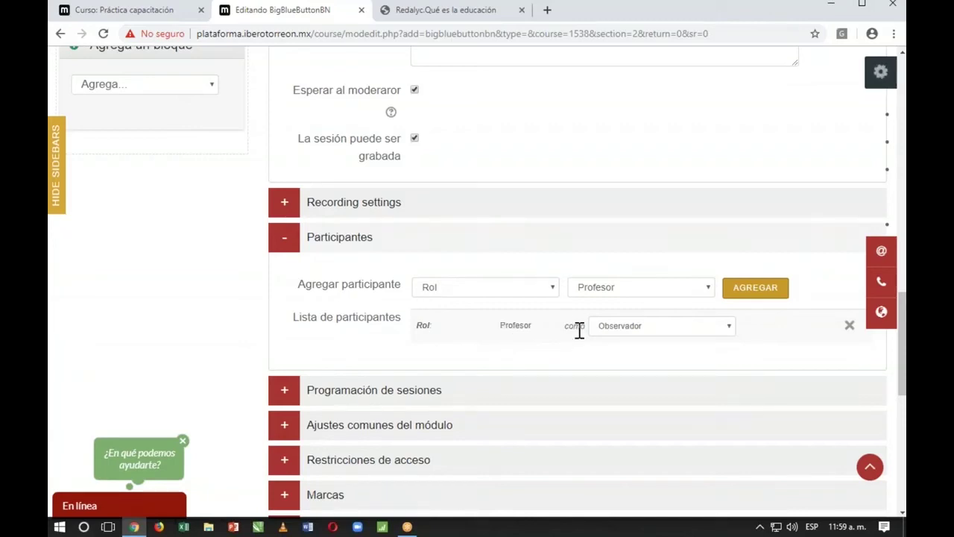
{"action": "left_click", "coordinate": [628, 328]}
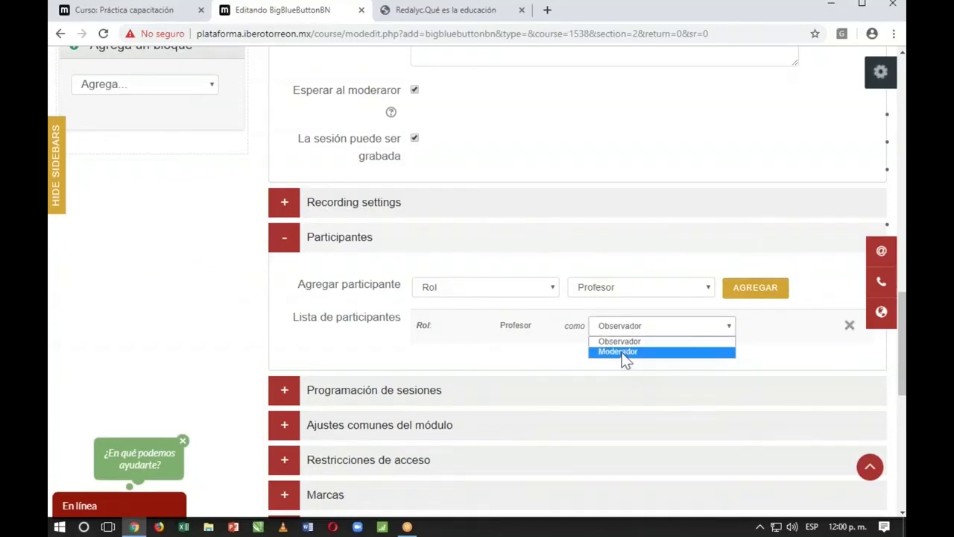
{"action": "left_click", "coordinate": [626, 355]}
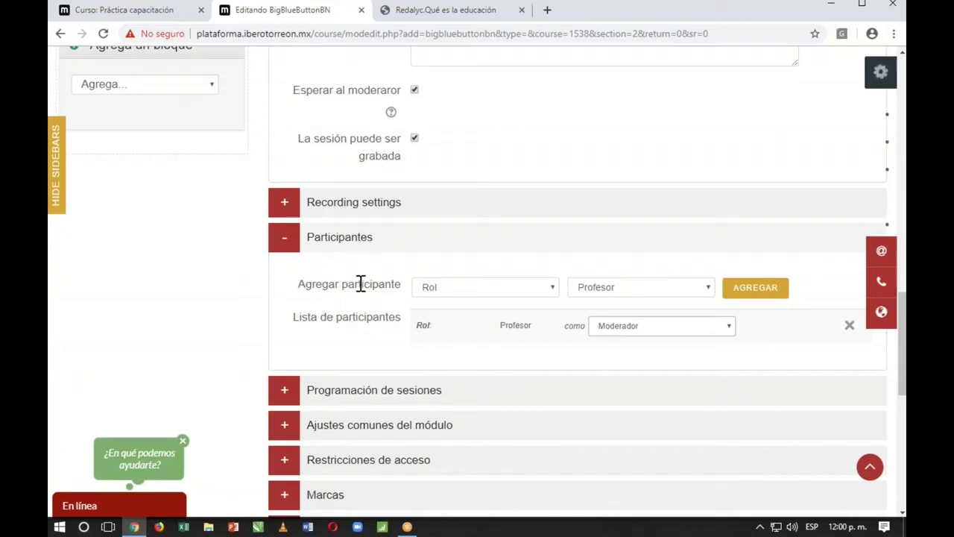
Step: Add the Estudiante role to the participant list as Observador
{"action": "left_click", "coordinate": [607, 288]}
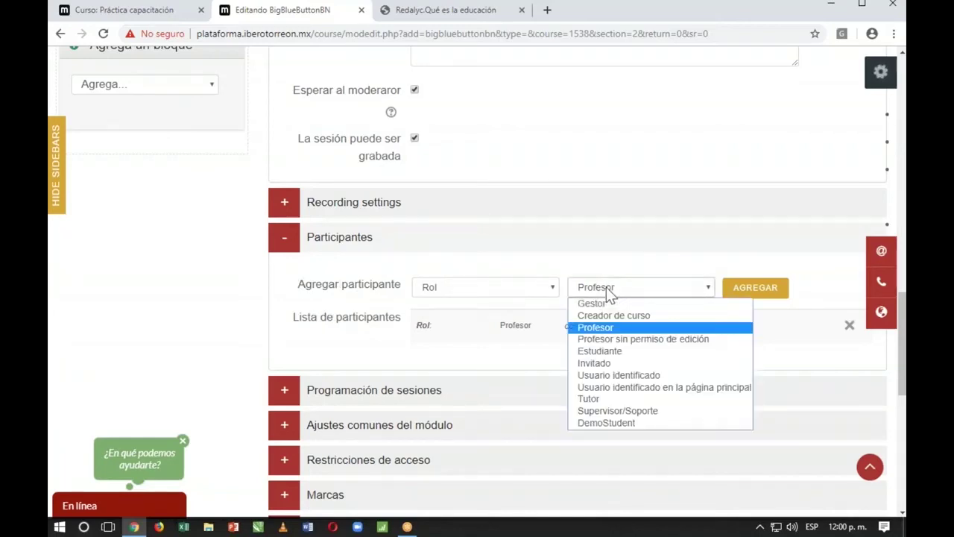
{"action": "left_click", "coordinate": [605, 350]}
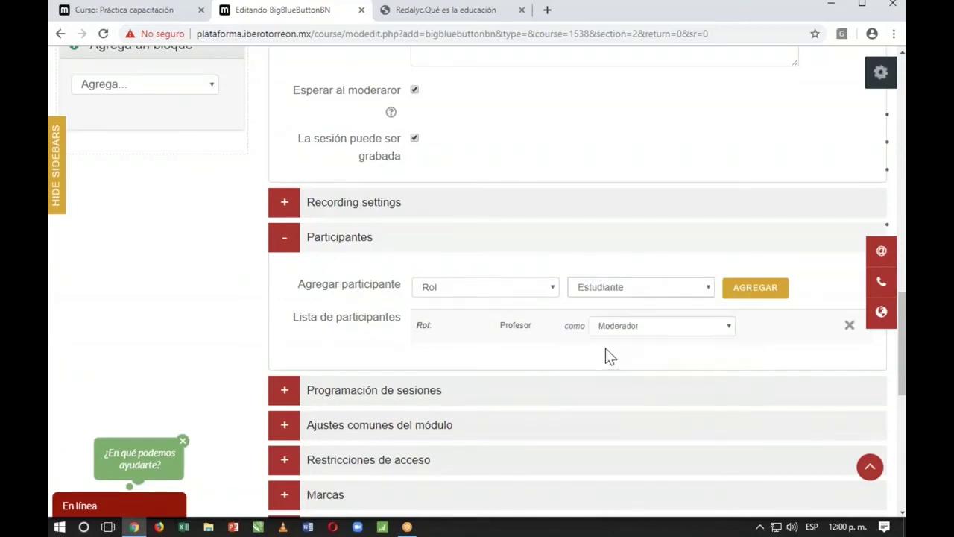
{"action": "left_click", "coordinate": [774, 289]}
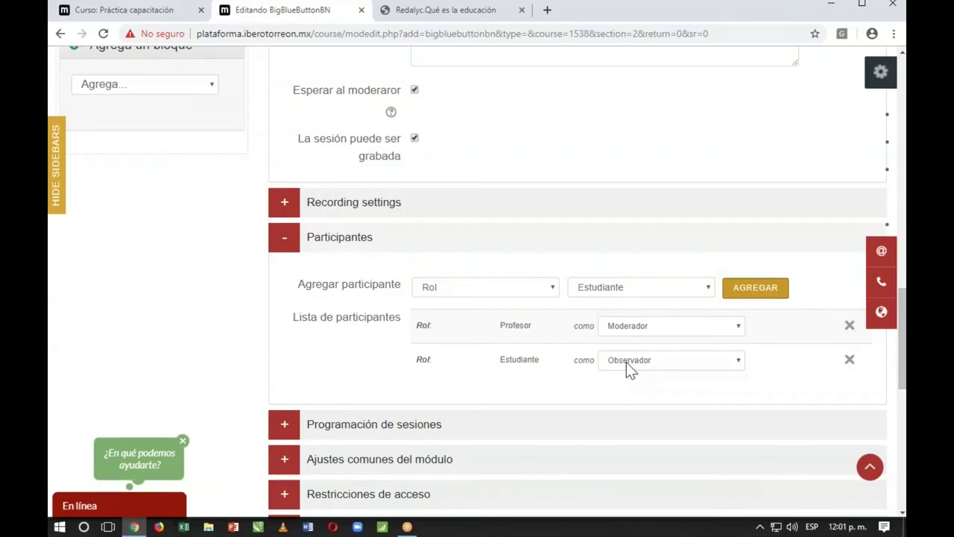
Step: Expand the session scheduling settings and enable the Acceso abierto date for the room
{"action": "scroll", "coordinate": [323, 347], "scroll_direction": "down", "scroll_amount": 3}
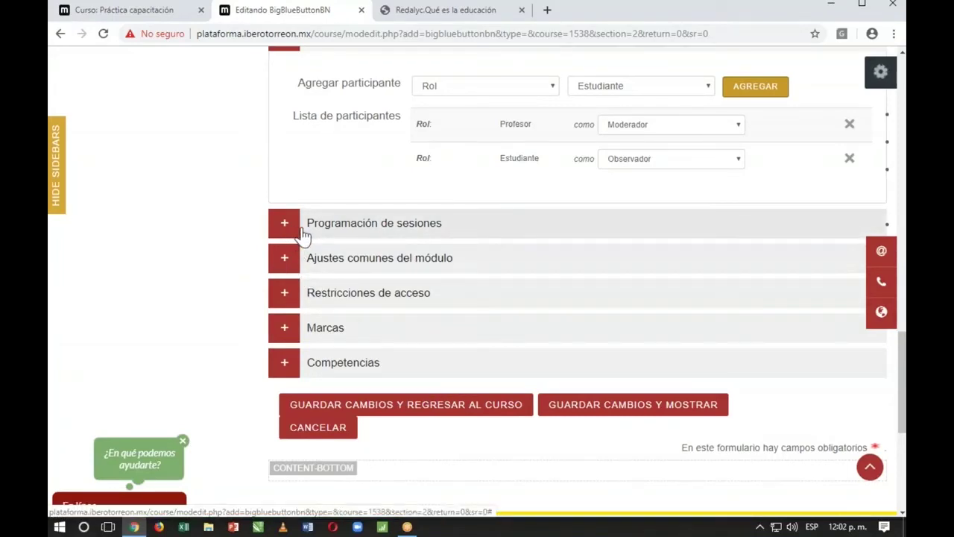
{"action": "scroll", "coordinate": [244, 334], "scroll_direction": "up", "scroll_amount": 2}
{"action": "scroll", "coordinate": [244, 335], "scroll_direction": "down", "scroll_amount": 2}
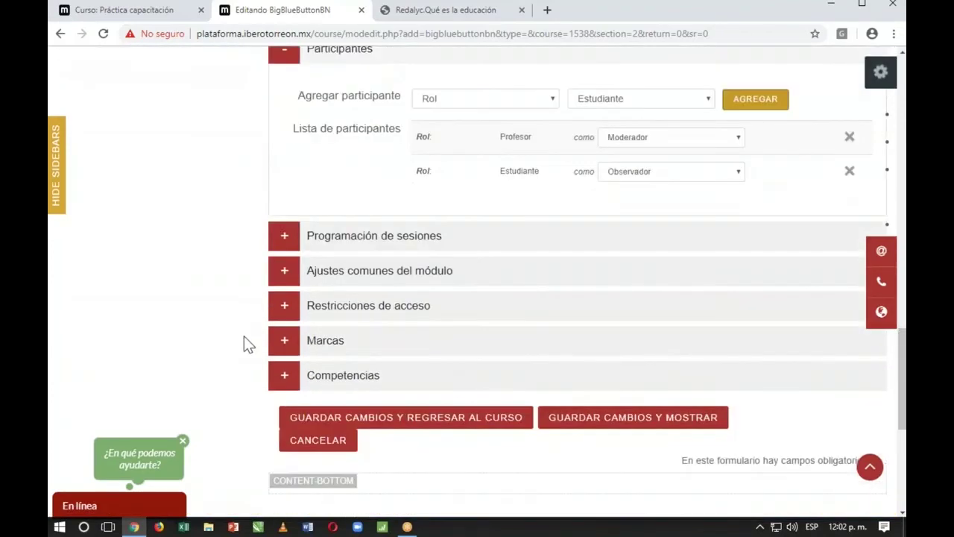
{"action": "left_click", "coordinate": [313, 227]}
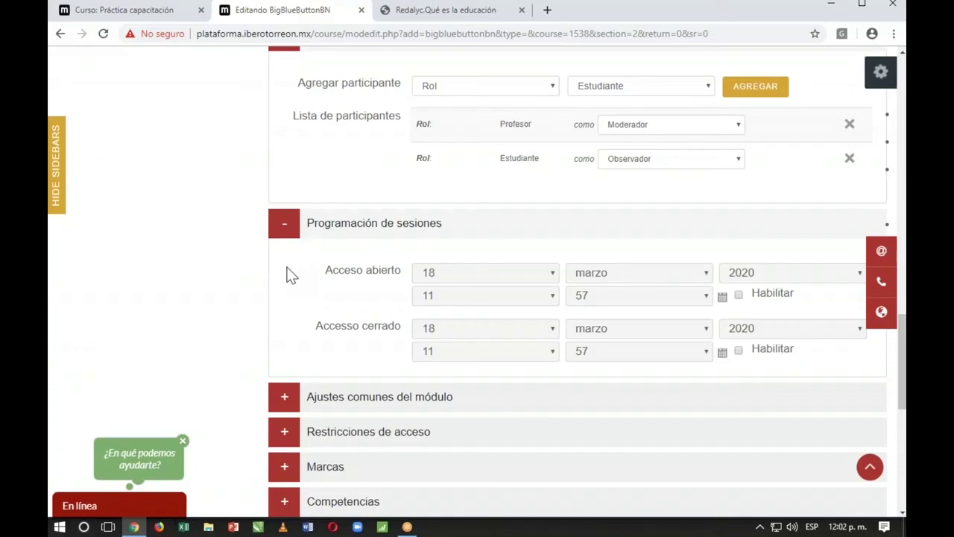
{"action": "left_click", "coordinate": [738, 296]}
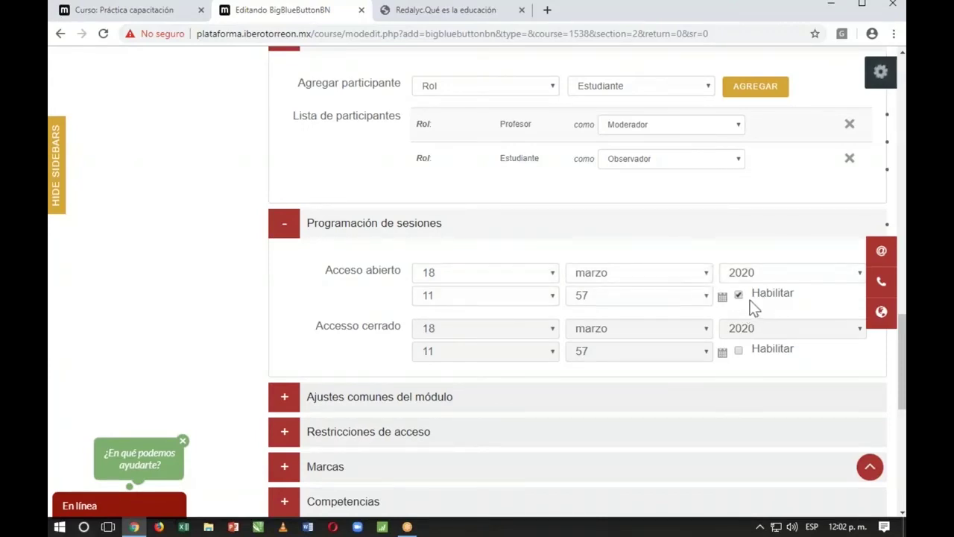
{"action": "left_click", "coordinate": [530, 281]}
{"action": "left_click", "coordinate": [530, 281]}
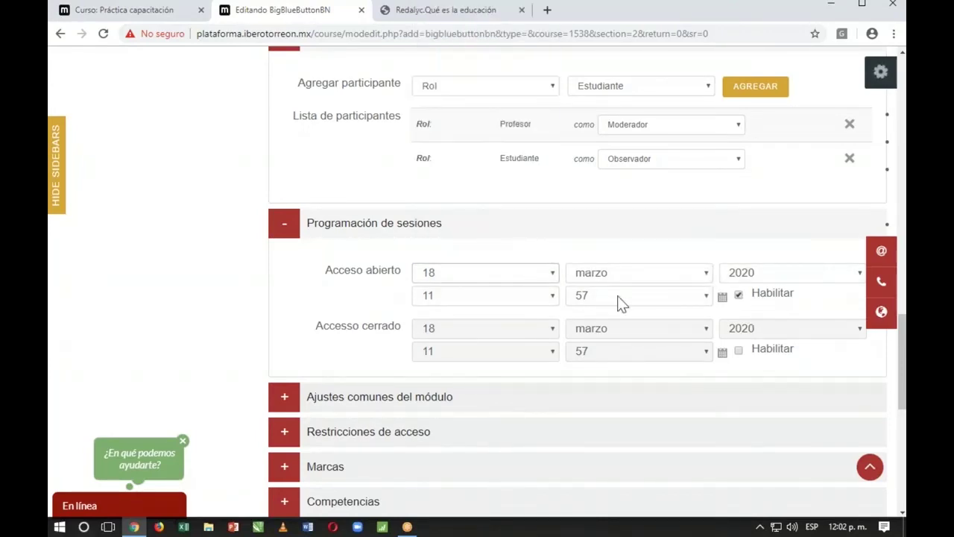
{"action": "left_click", "coordinate": [739, 295]}
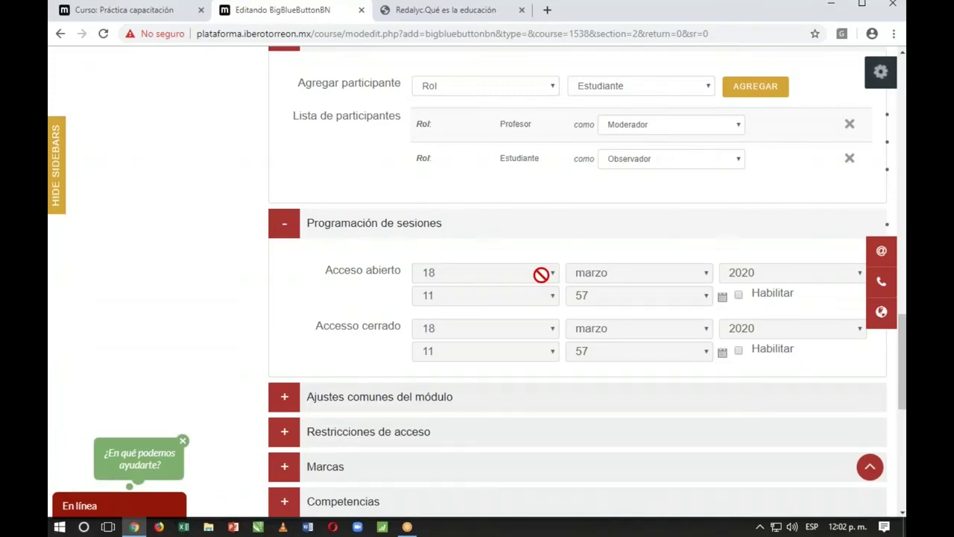
{"action": "left_click", "coordinate": [739, 296]}
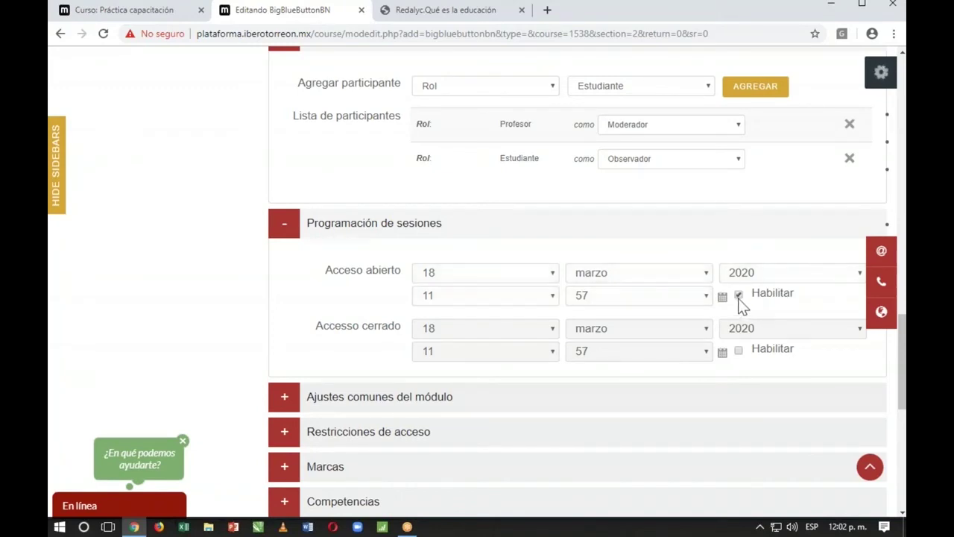
Step: Set the day of the Acceso abierto date to 23
{"action": "left_click", "coordinate": [533, 276]}
{"action": "scroll", "coordinate": [513, 250], "scroll_direction": "down", "scroll_amount": 3}
{"action": "scroll", "coordinate": [502, 258], "scroll_direction": "down", "scroll_amount": 2}
{"action": "left_click", "coordinate": [443, 140]}
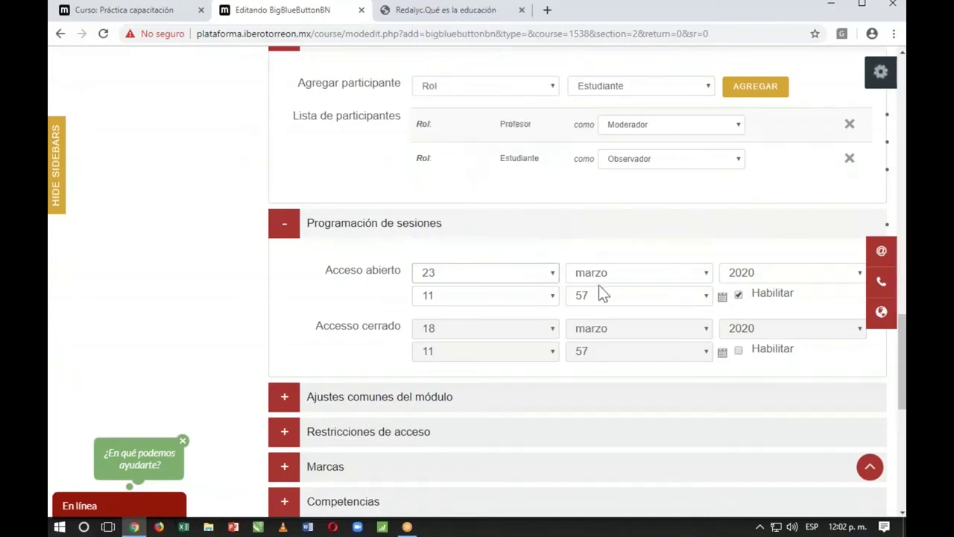
Step: Set the Acceso abierto time to 19:00
{"action": "left_click", "coordinate": [513, 300]}
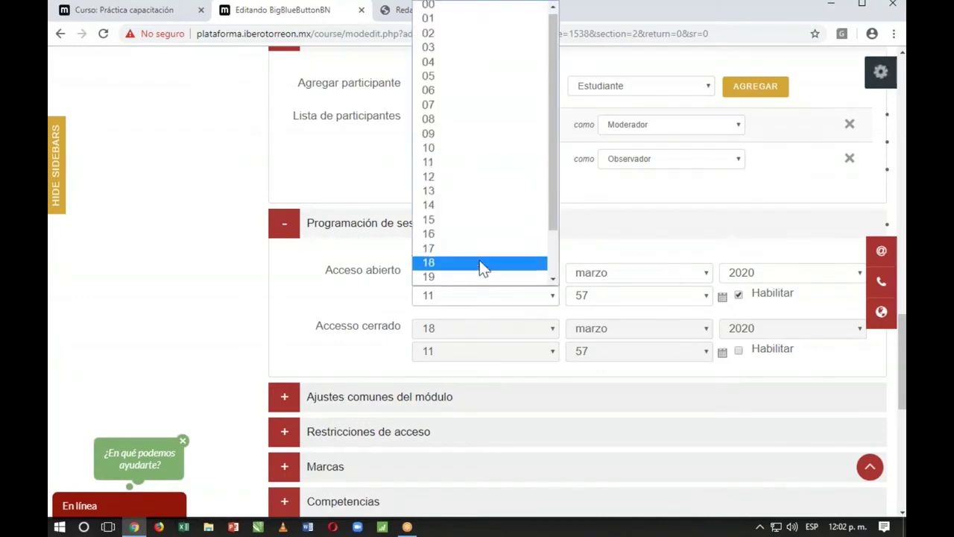
{"action": "scroll", "coordinate": [480, 257], "scroll_direction": "down", "scroll_amount": 1}
{"action": "left_click", "coordinate": [452, 221]}
{"action": "left_click", "coordinate": [599, 298]}
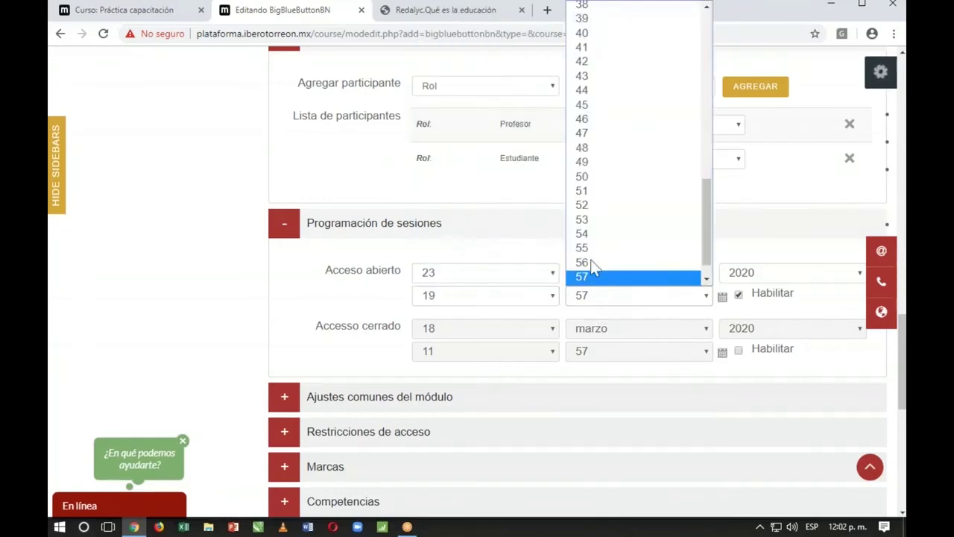
{"action": "scroll", "coordinate": [581, 157], "scroll_direction": "up", "scroll_amount": 7}
{"action": "scroll", "coordinate": [585, 119], "scroll_direction": "up", "scroll_amount": 1}
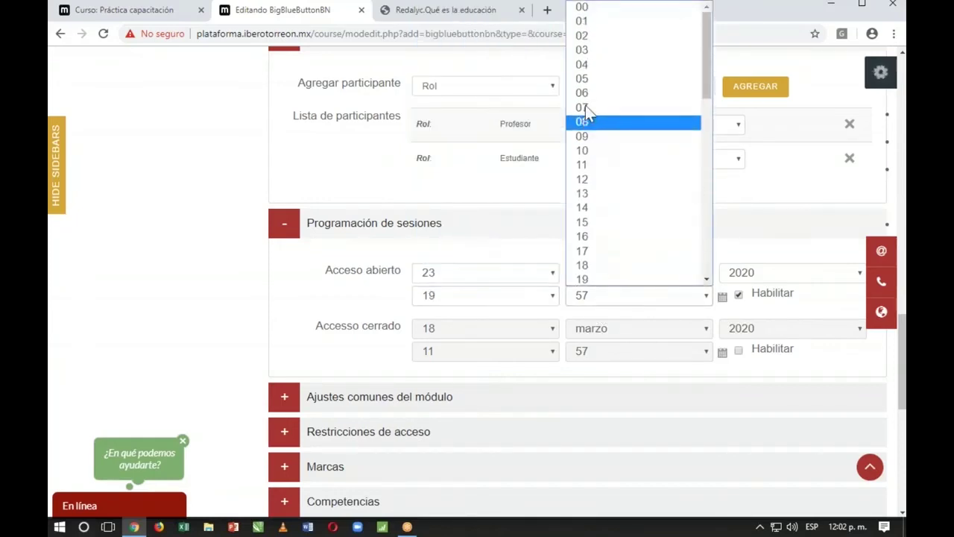
{"action": "left_click", "coordinate": [593, 37]}
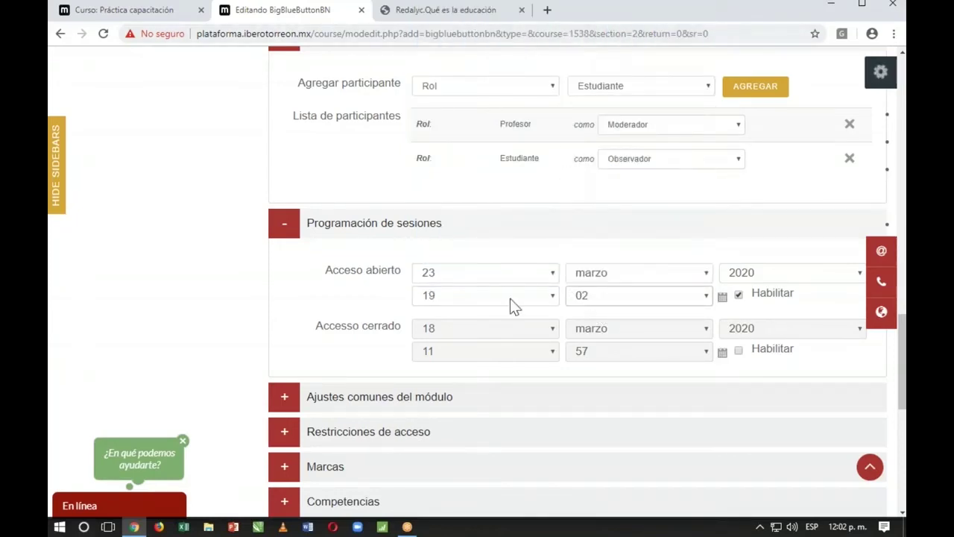
{"action": "left_click", "coordinate": [623, 302]}
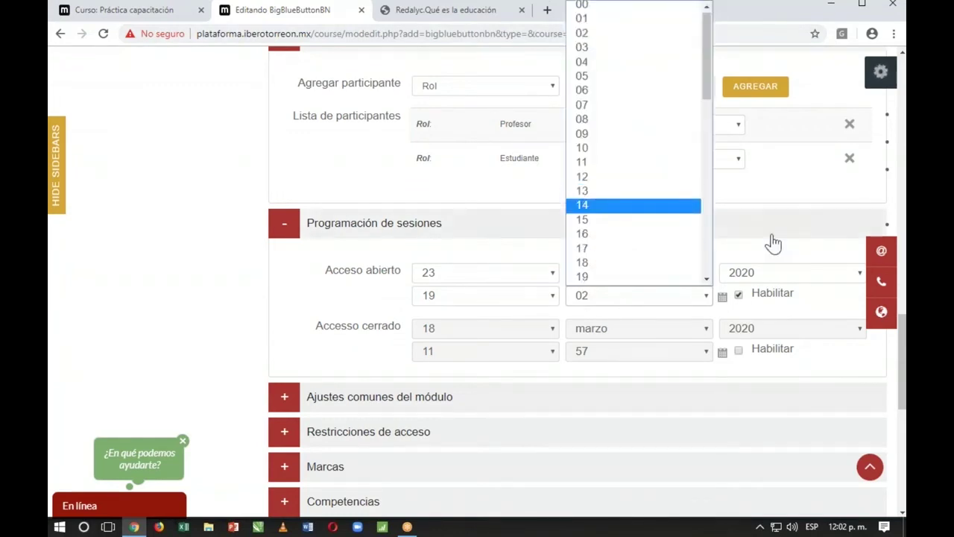
{"action": "scroll", "coordinate": [771, 243], "scroll_direction": "down", "scroll_amount": 1}
{"action": "scroll", "coordinate": [770, 243], "scroll_direction": "up", "scroll_amount": 2}
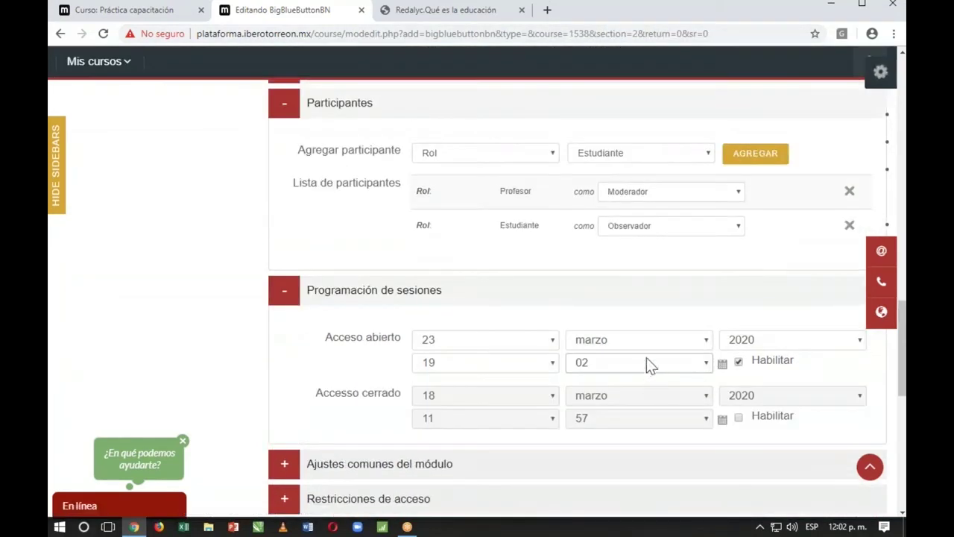
{"action": "left_click", "coordinate": [646, 365]}
{"action": "left_click", "coordinate": [586, 71]}
Step: Set the Acceso abierto time to 18:50
{"action": "left_click", "coordinate": [511, 366]}
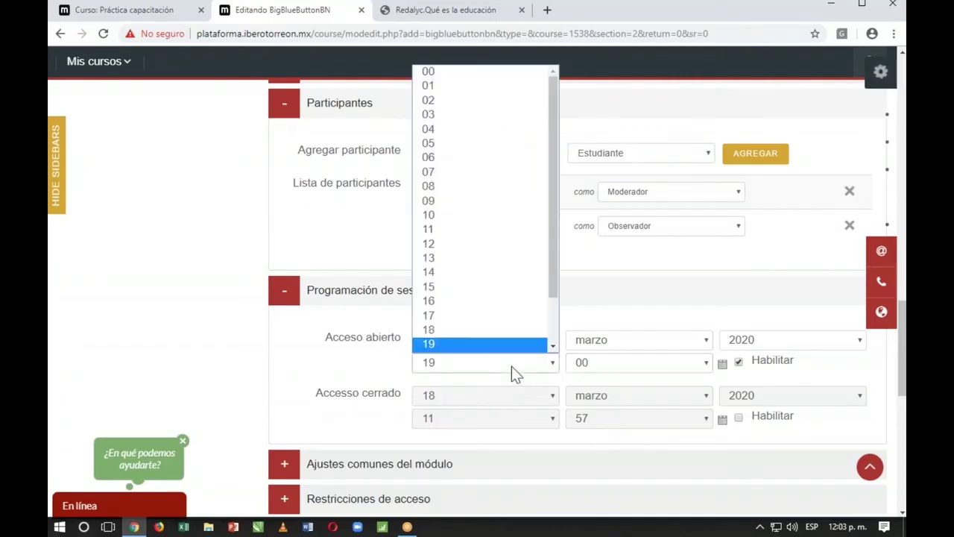
{"action": "left_click", "coordinate": [492, 318]}
{"action": "left_click", "coordinate": [585, 362]}
{"action": "scroll", "coordinate": [595, 341], "scroll_direction": "down", "scroll_amount": 1}
{"action": "scroll", "coordinate": [594, 335], "scroll_direction": "down", "scroll_amount": 8}
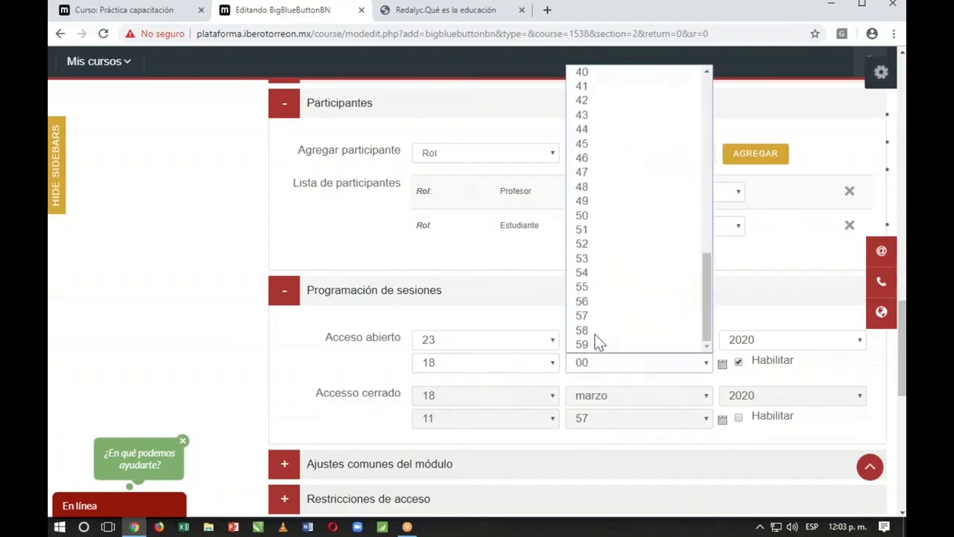
{"action": "left_click", "coordinate": [600, 218]}
{"action": "left_click", "coordinate": [238, 362]}
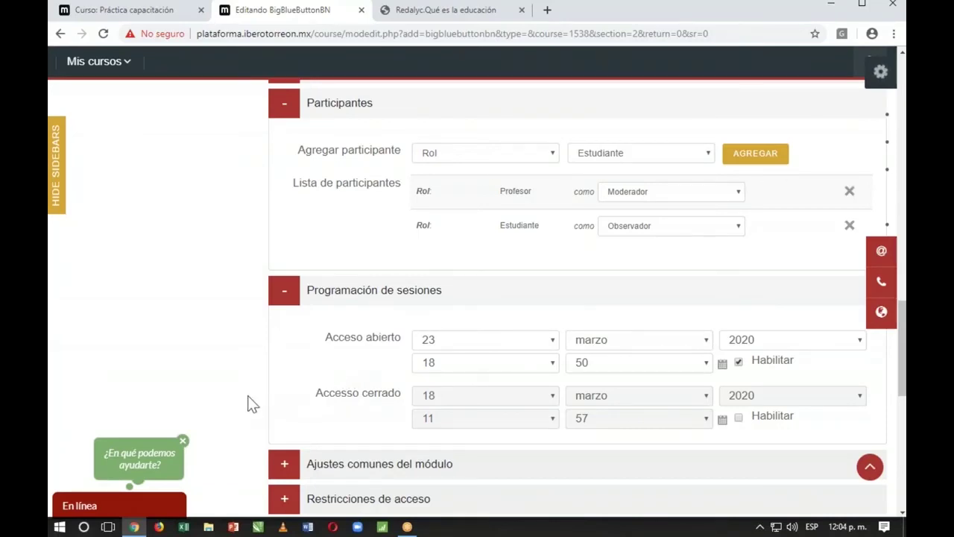
Step: Save the BigBlueButtonBN room settings and display the new activity
{"action": "scroll", "coordinate": [252, 403], "scroll_direction": "down", "scroll_amount": 1}
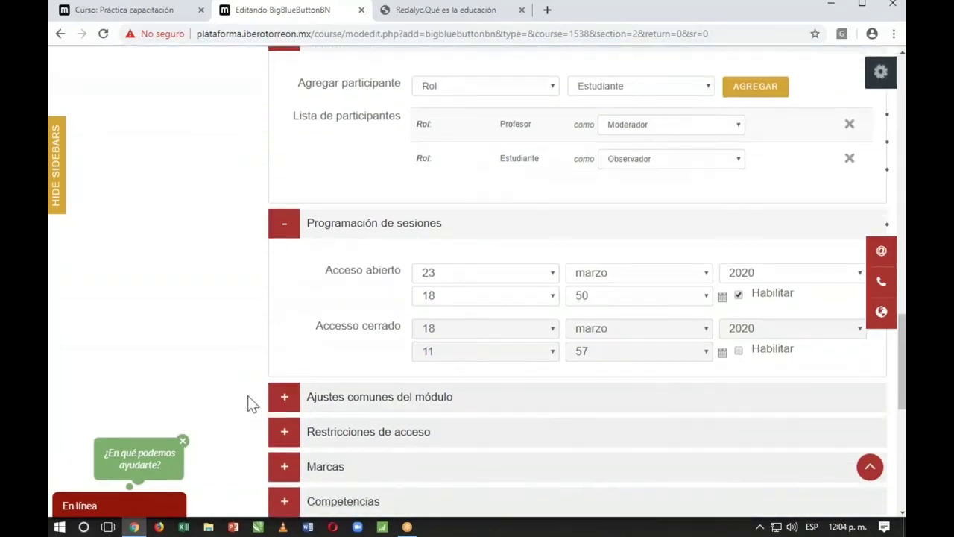
{"action": "scroll", "coordinate": [253, 403], "scroll_direction": "down", "scroll_amount": 3}
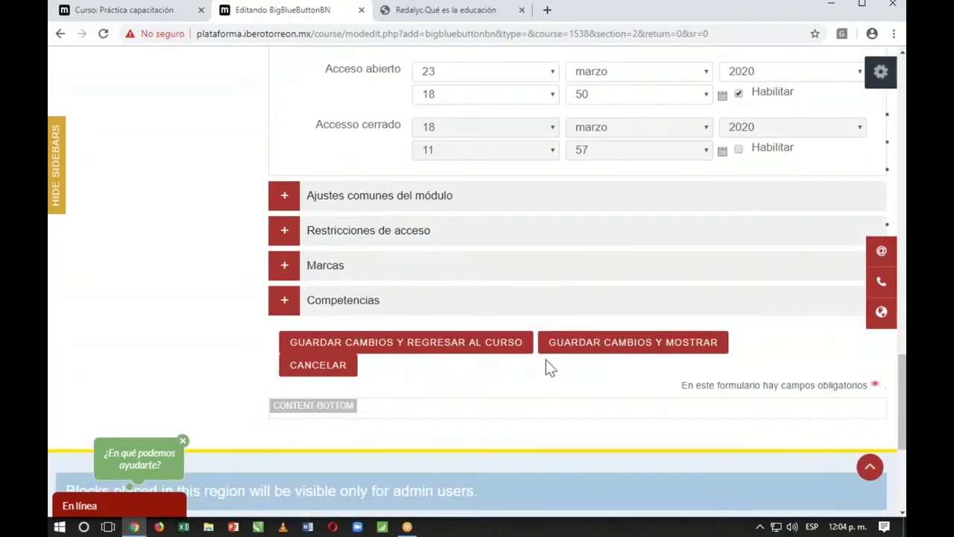
{"action": "left_click", "coordinate": [591, 354]}
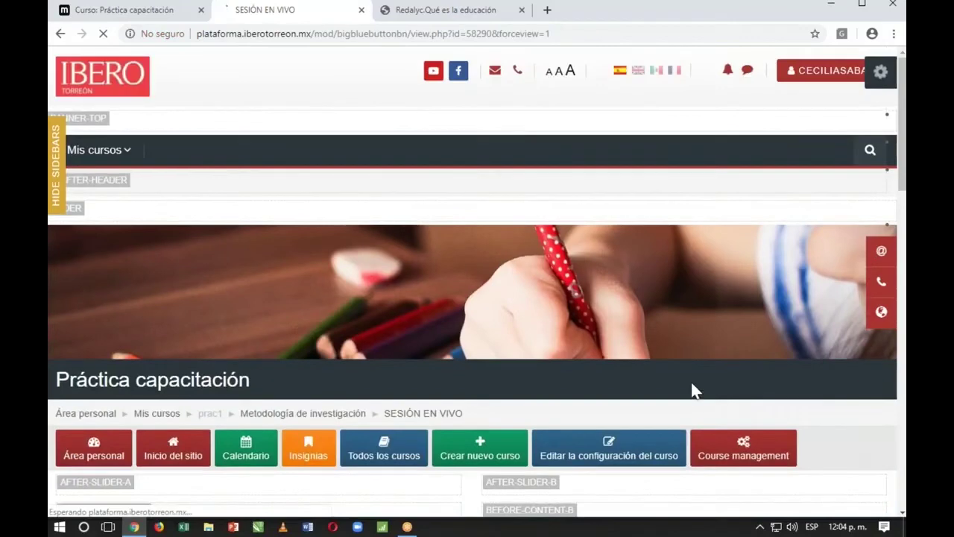
Step: Review the SESIÓN EN VIVO page, checking its title, objective, instructions, opening date and recordings area
{"action": "scroll", "coordinate": [681, 387], "scroll_direction": "down", "scroll_amount": 9}
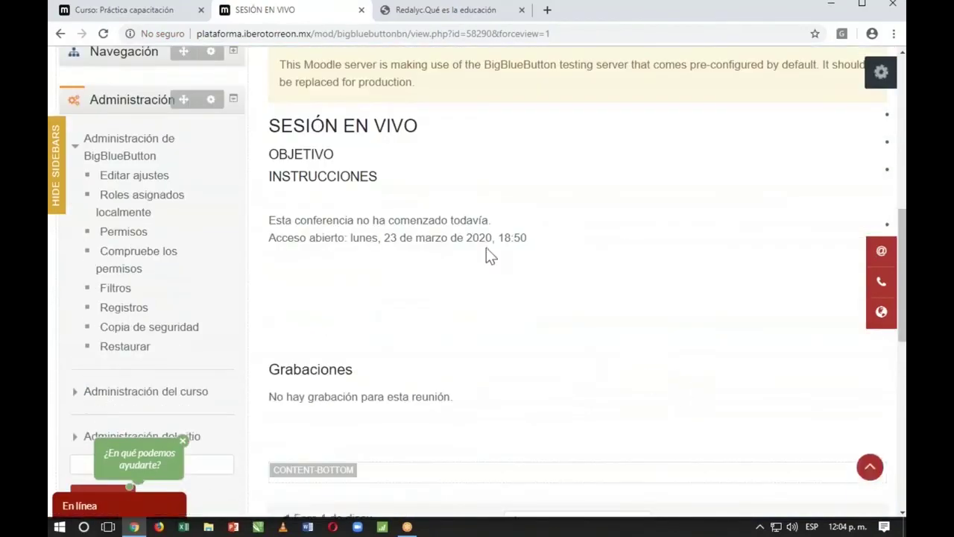
{"action": "left_click_drag", "start_coordinate": [281, 129], "coordinate": [350, 183]}
{"action": "left_click", "coordinate": [313, 132]}
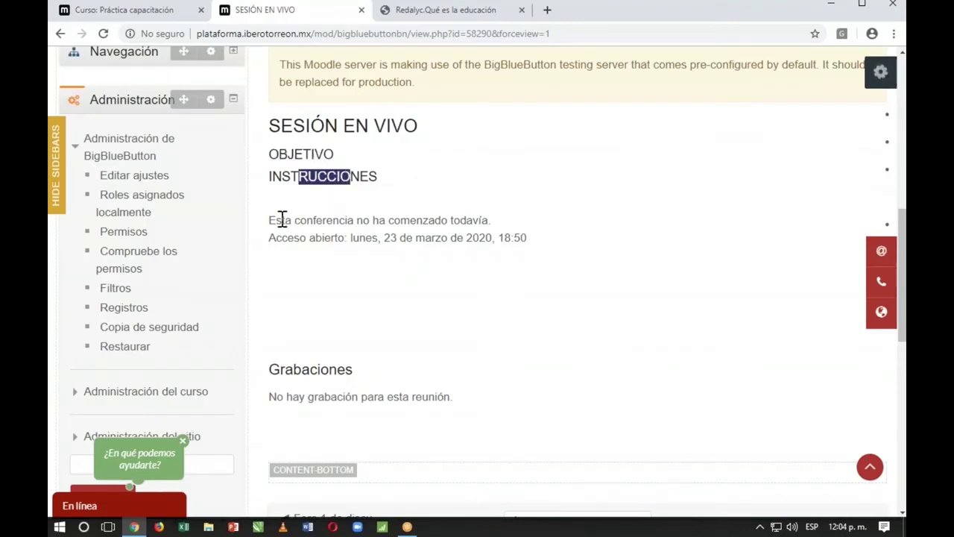
{"action": "left_click_drag", "start_coordinate": [271, 217], "coordinate": [539, 246]}
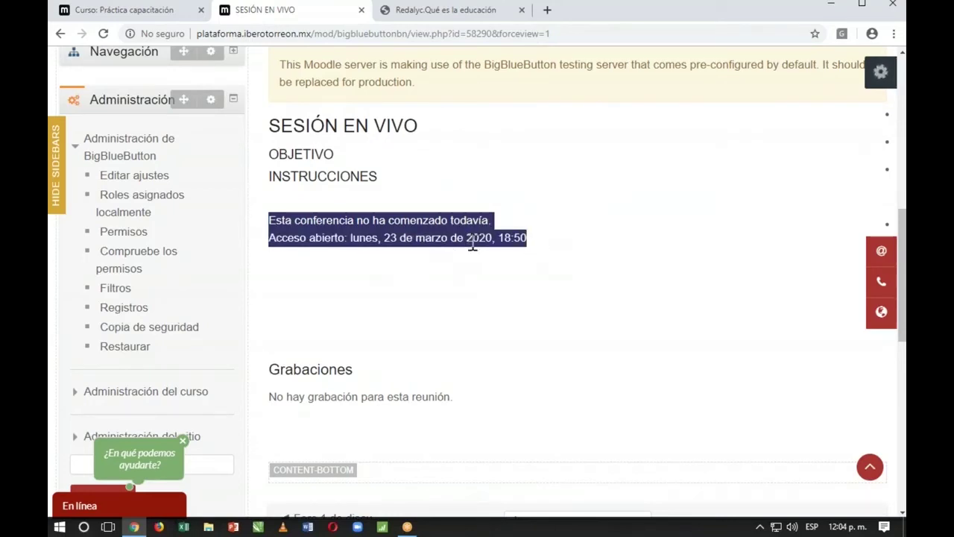
{"action": "left_click", "coordinate": [530, 249]}
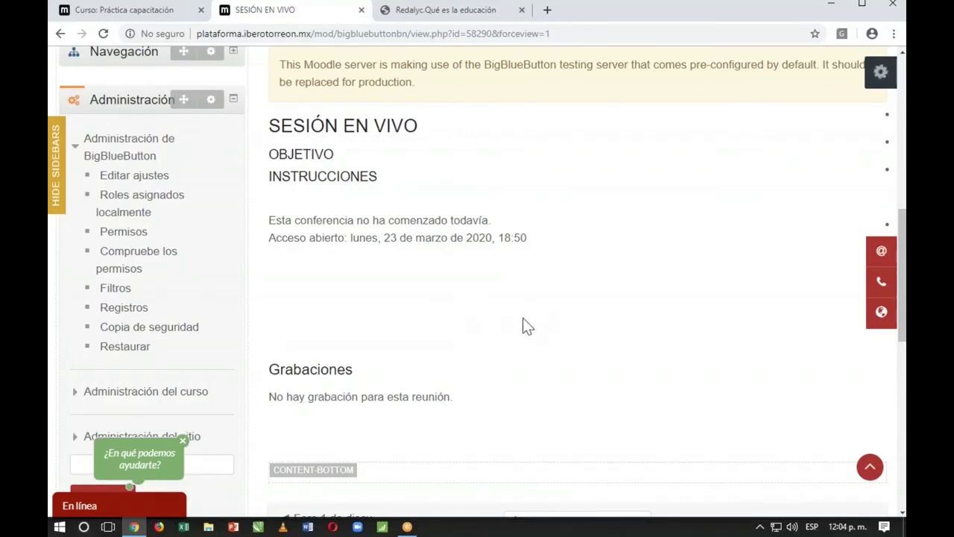
{"action": "scroll", "coordinate": [477, 335], "scroll_direction": "down", "scroll_amount": 2}
{"action": "scroll", "coordinate": [453, 363], "scroll_direction": "up", "scroll_amount": 2}
{"action": "scroll", "coordinate": [451, 362], "scroll_direction": "down", "scroll_amount": 1}
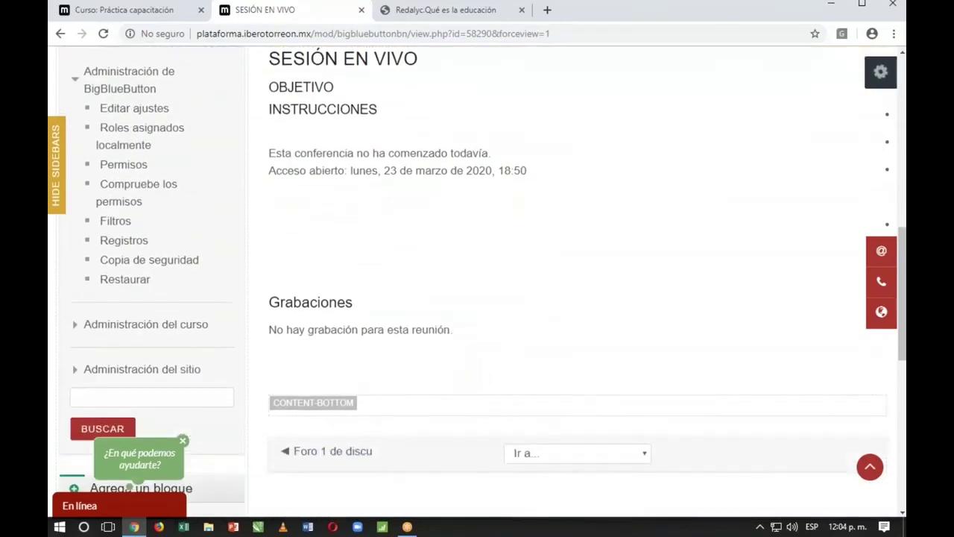
{"action": "left_click_drag", "start_coordinate": [269, 301], "coordinate": [399, 320]}
{"action": "left_click", "coordinate": [460, 361]}
{"action": "scroll", "coordinate": [460, 360], "scroll_direction": "up", "scroll_amount": 7}
{"action": "scroll", "coordinate": [506, 414], "scroll_direction": "down", "scroll_amount": 3}
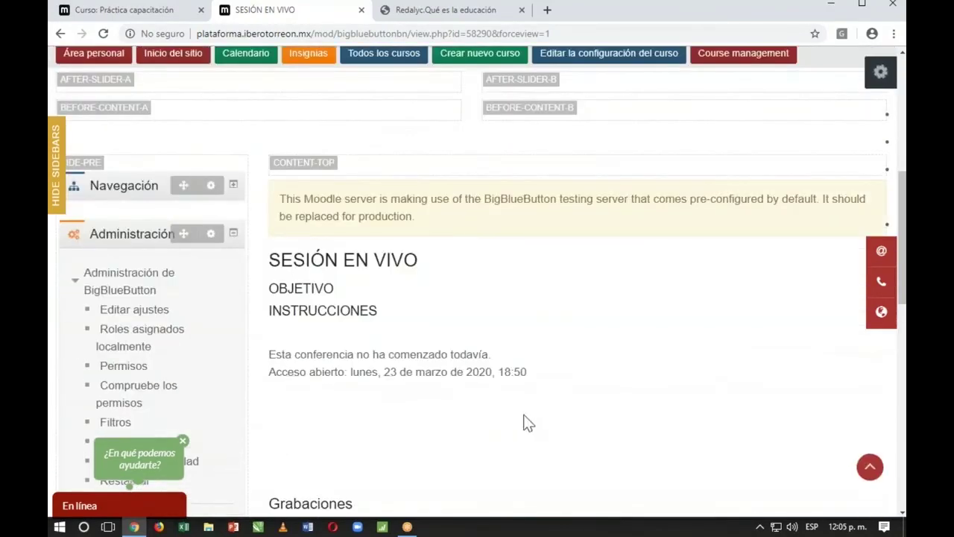
{"action": "scroll", "coordinate": [529, 422], "scroll_direction": "up", "scroll_amount": 3}
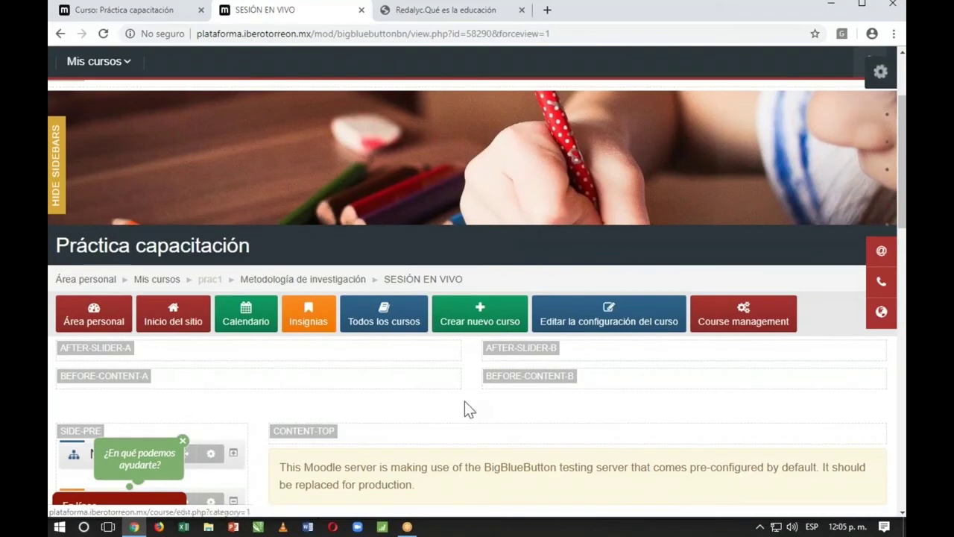
{"action": "scroll", "coordinate": [463, 405], "scroll_direction": "down", "scroll_amount": 4}
{"action": "scroll", "coordinate": [462, 405], "scroll_direction": "up", "scroll_amount": 5}
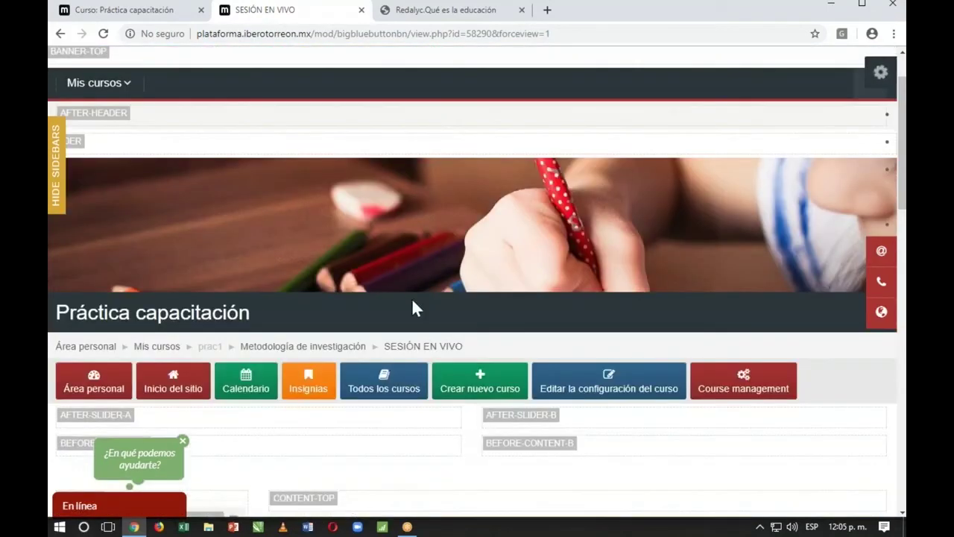
Step: Return to the Práctica capacitación course page and check the activities listed under Metodología de investigación
{"action": "left_click", "coordinate": [411, 237]}
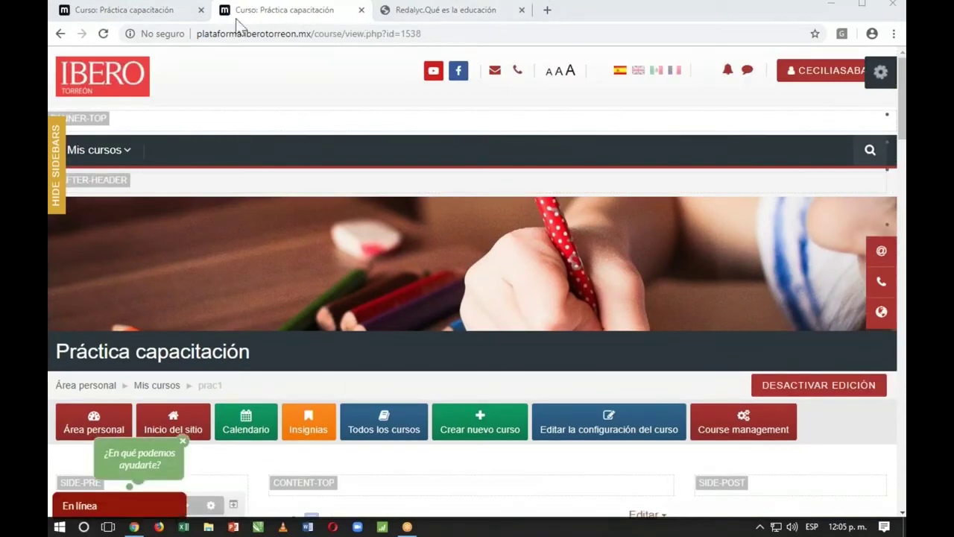
{"action": "scroll", "coordinate": [456, 371], "scroll_direction": "down", "scroll_amount": 2}
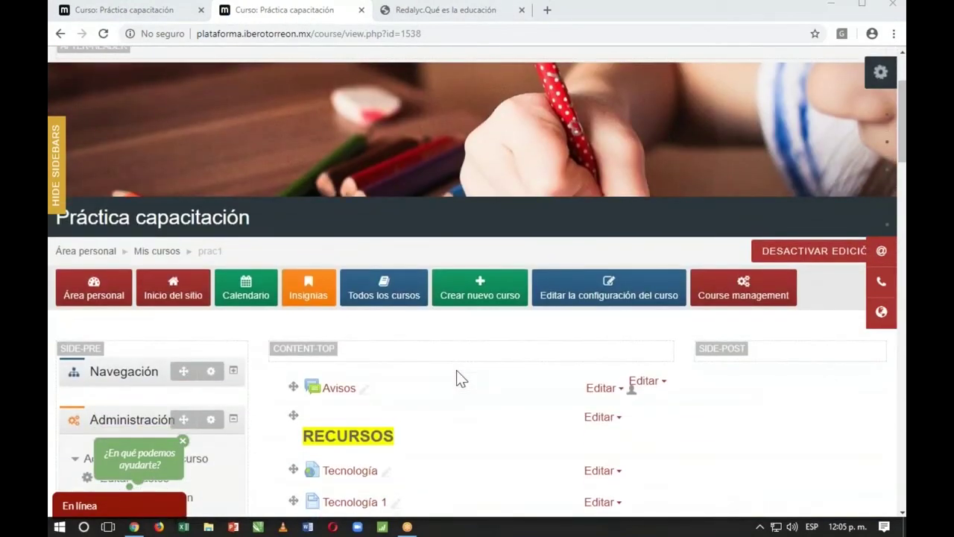
{"action": "scroll", "coordinate": [457, 373], "scroll_direction": "down", "scroll_amount": 12}
{"action": "scroll", "coordinate": [459, 377], "scroll_direction": "down", "scroll_amount": 6}
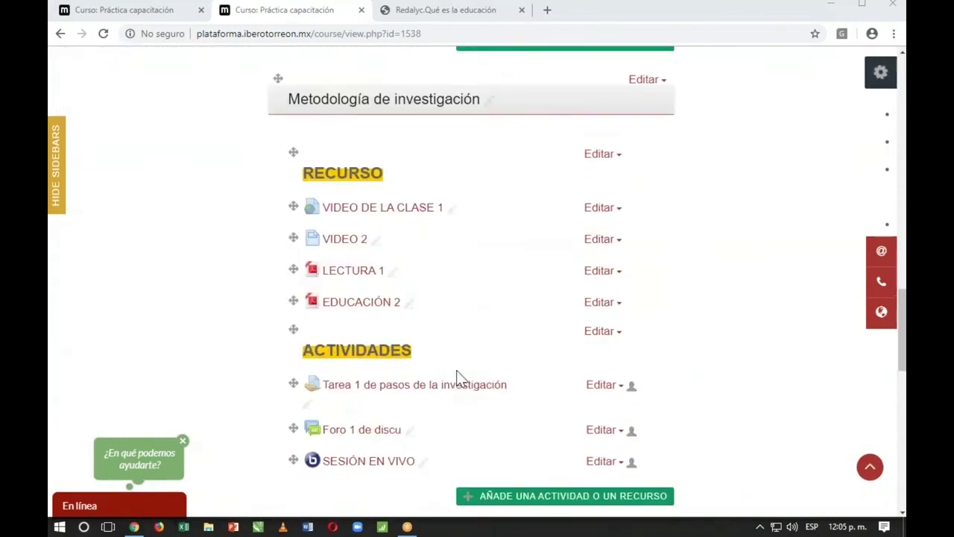
{"action": "scroll", "coordinate": [457, 377], "scroll_direction": "up", "scroll_amount": 2}
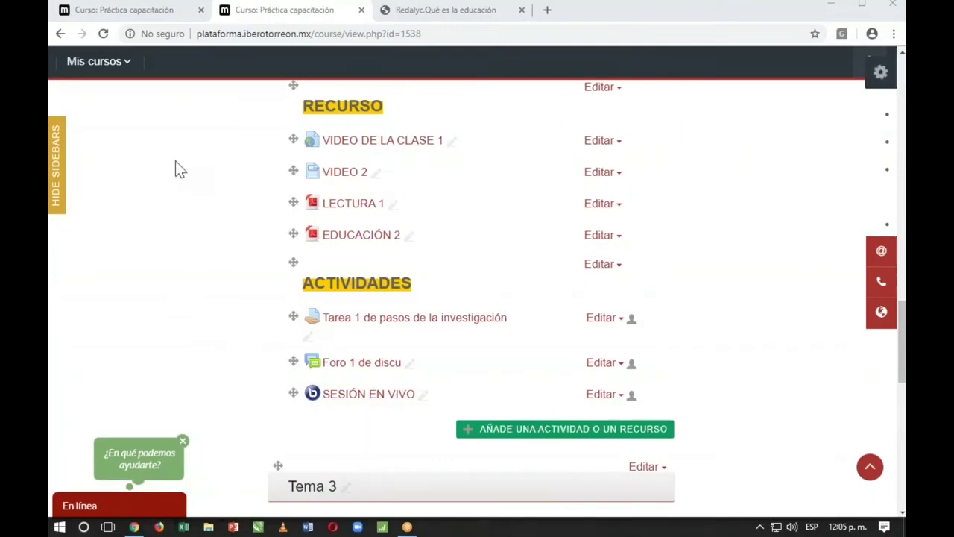
{"action": "left_click", "coordinate": [114, 65]}
{"action": "left_click", "coordinate": [444, 358]}
Step: Move the first course tab to second place and load a web search for "google" in it
{"action": "left_click", "coordinate": [146, 17]}
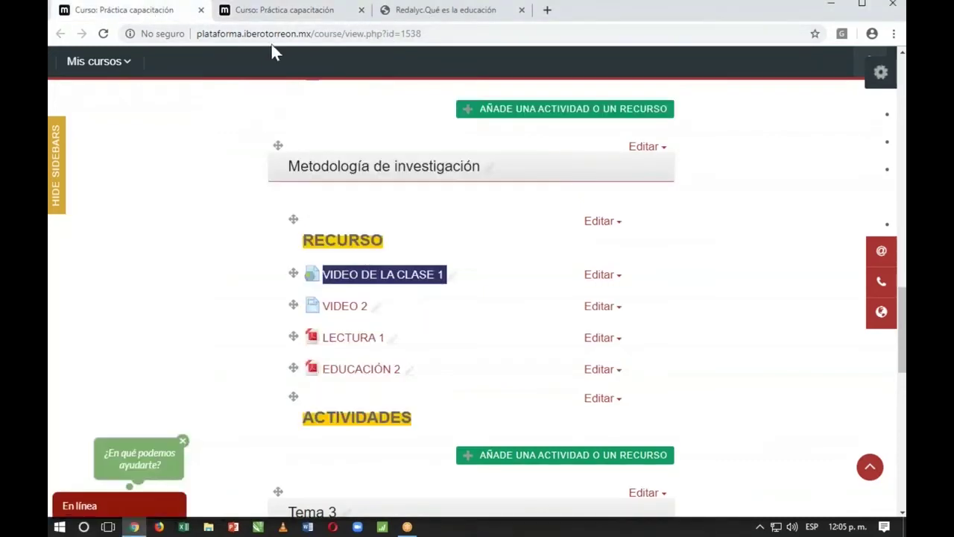
{"action": "left_click_drag", "start_coordinate": [131, 15], "coordinate": [256, 19]}
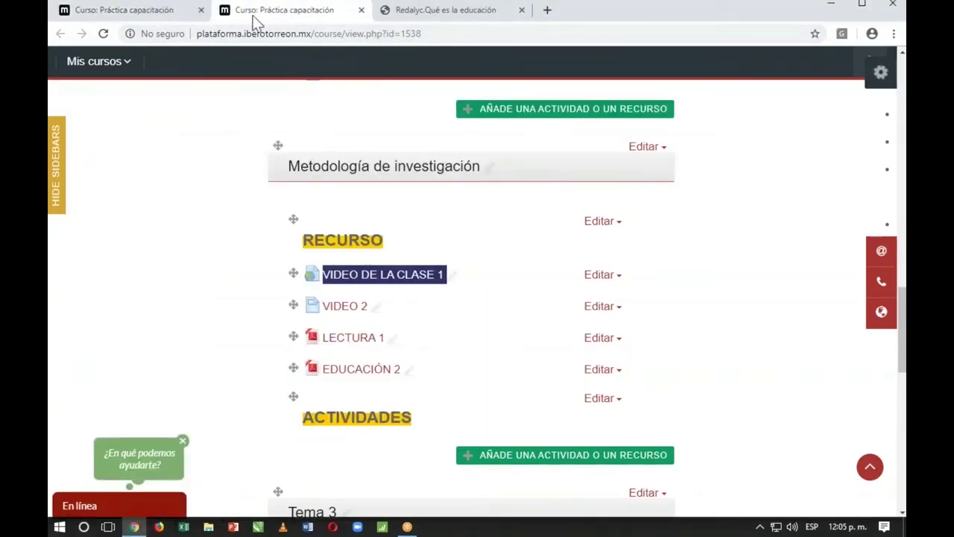
{"action": "left_click", "coordinate": [249, 34]}
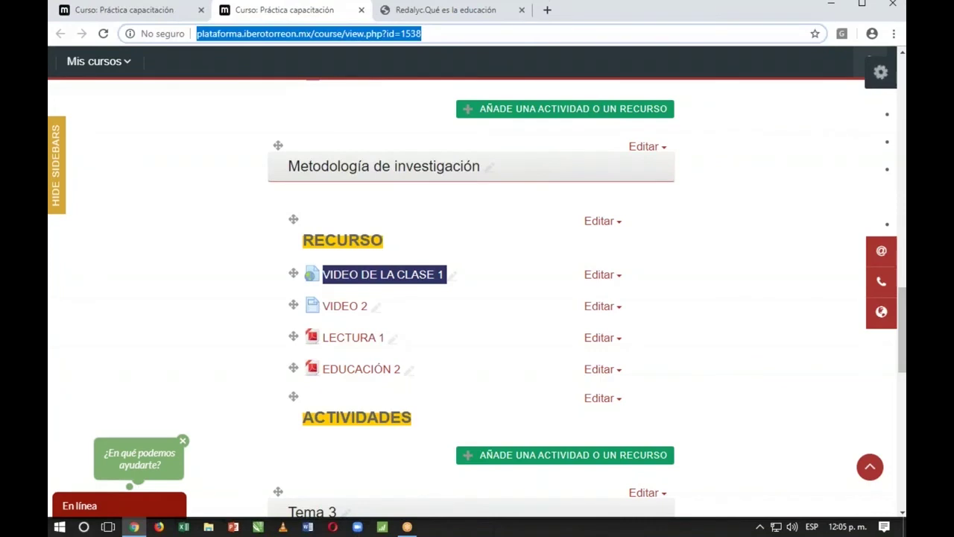
{"action": "type", "text": "GOO"}
{"action": "key", "text": "Return"}
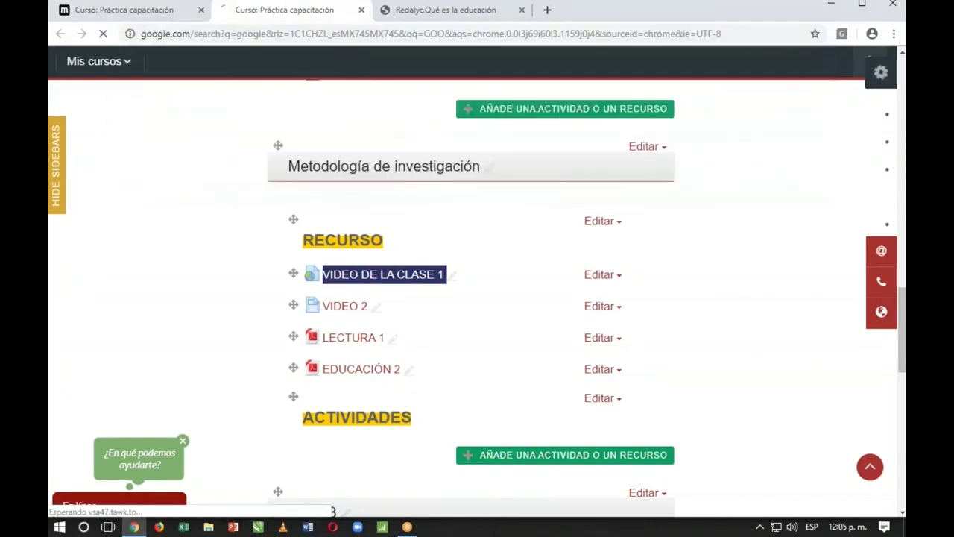
Step: Sign in to Google with the presenter's institutional account, entering the account password
{"action": "left_click", "coordinate": [863, 86]}
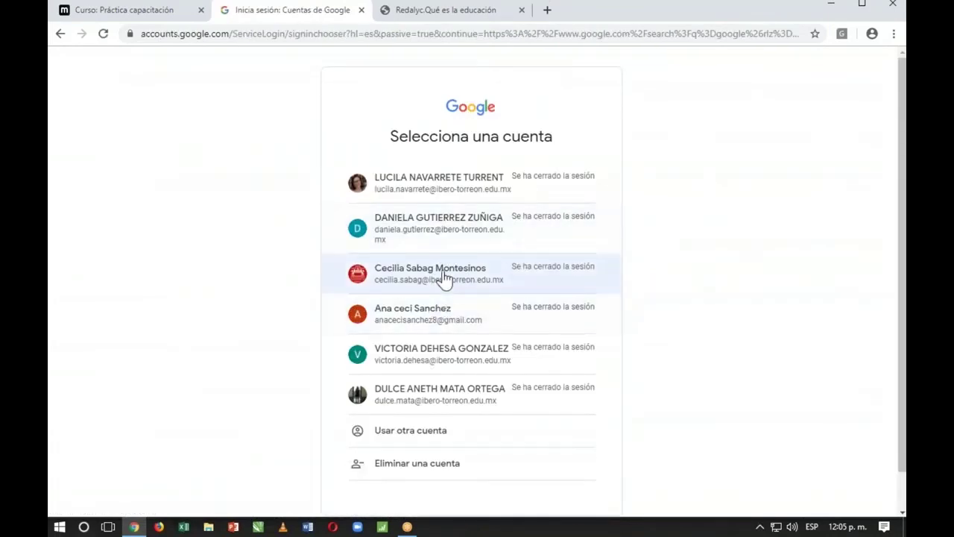
{"action": "left_click", "coordinate": [442, 275]}
{"action": "type", "text": "••••••••••"}
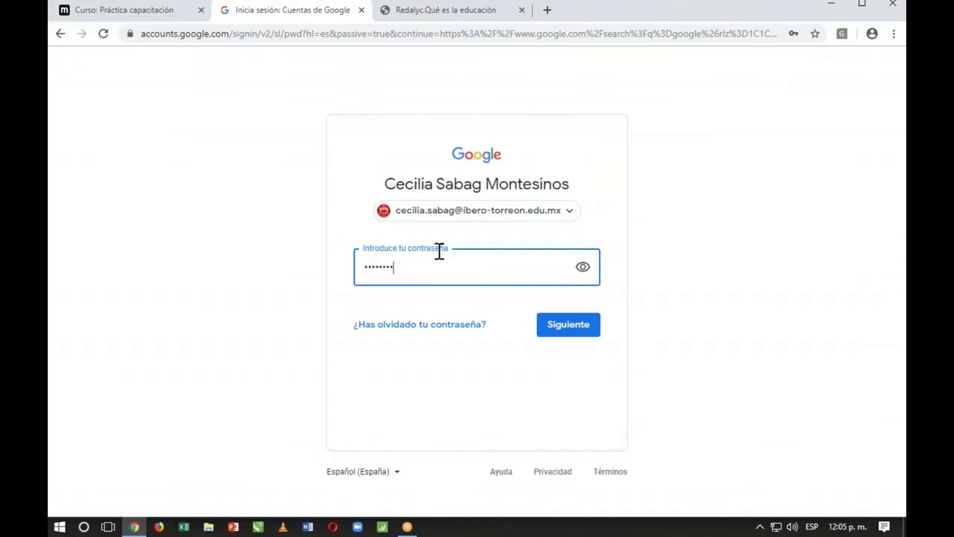
{"action": "key", "text": "BackSpace"}
{"action": "key", "text": "BackSpace"}
{"action": "key", "text": "BackSpace"}
{"action": "key", "text": "BackSpace"}
{"action": "key", "text": "BackSpace"}
{"action": "key", "text": "BackSpace"}
{"action": "key", "text": "BackSpace"}
{"action": "key", "text": "BackSpace"}
{"action": "key", "text": "BackSpace"}
{"action": "key", "text": "BackSpace"}
{"action": "type", "text": "••••••"}
{"action": "key", "text": "BackSpace"}
{"action": "key", "text": "BackSpace"}
{"action": "key", "text": "BackSpace"}
{"action": "key", "text": "BackSpace"}
{"action": "key", "text": "BackSpace"}
{"action": "key", "text": "BackSpace"}
{"action": "type", "text": "••••••••••••"}
{"action": "key", "text": "Return"}
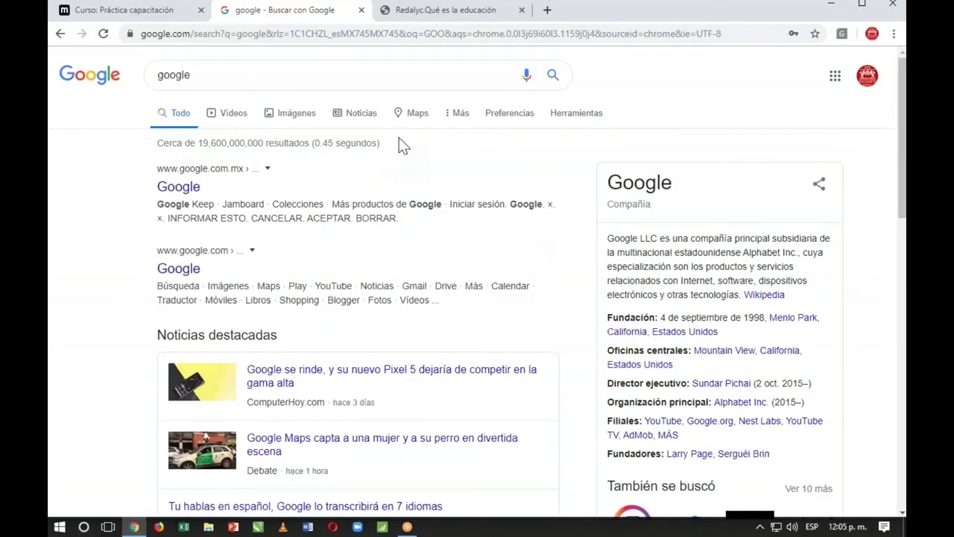
Step: Open Hangouts from the list of Google apps
{"action": "left_click", "coordinate": [835, 78]}
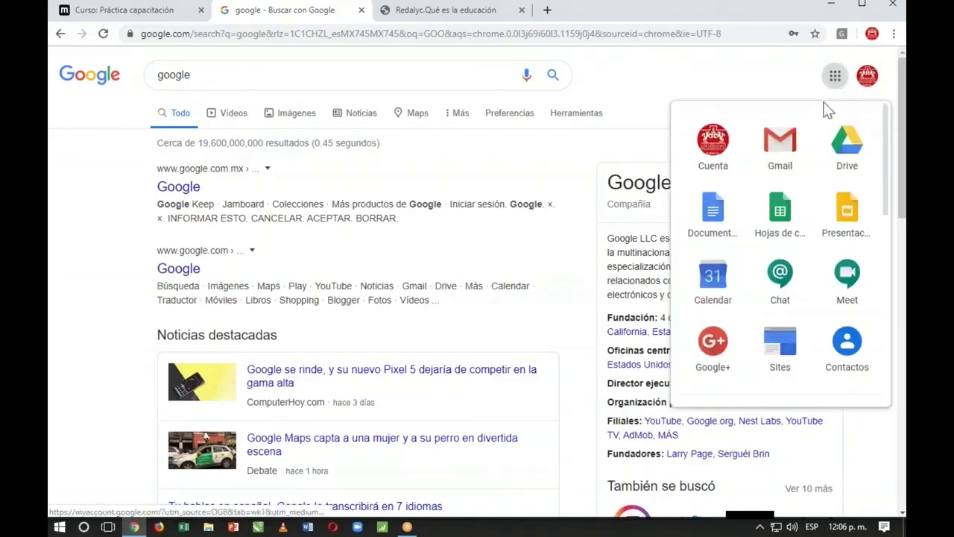
{"action": "scroll", "coordinate": [786, 207], "scroll_direction": "down", "scroll_amount": 3}
{"action": "scroll", "coordinate": [787, 246], "scroll_direction": "down", "scroll_amount": 2}
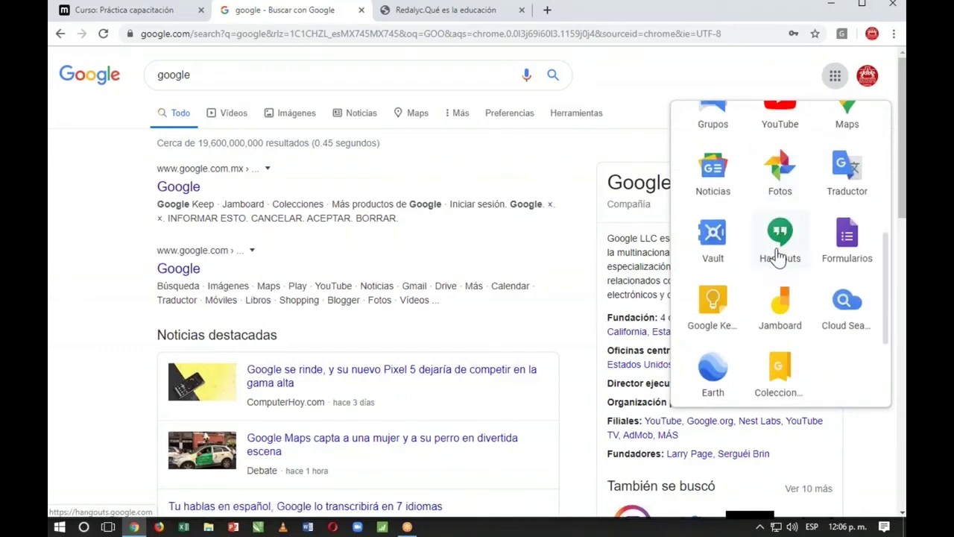
{"action": "left_click", "coordinate": [777, 255]}
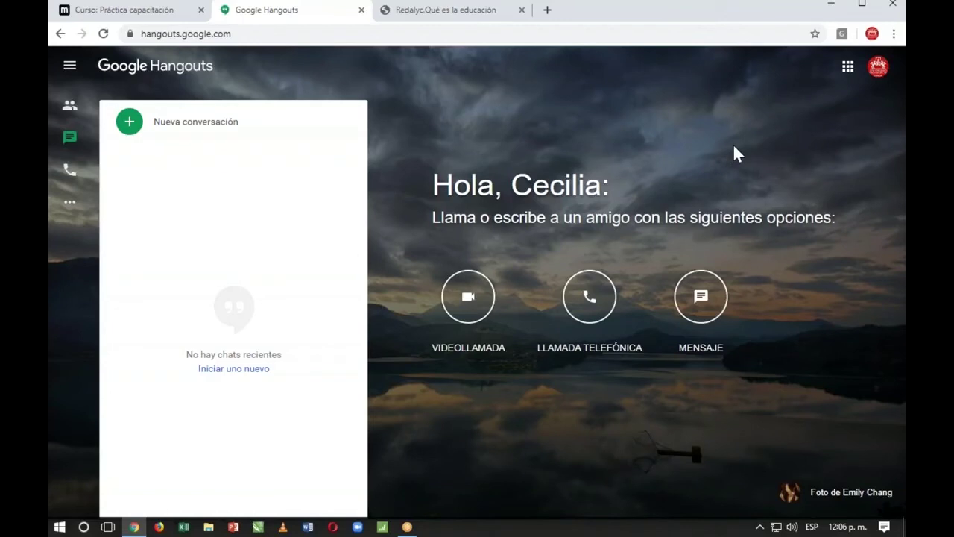
Step: Open Google Calendar from the list of Google apps, dismiss its notification request and look through the calendar list
{"action": "left_click", "coordinate": [848, 69]}
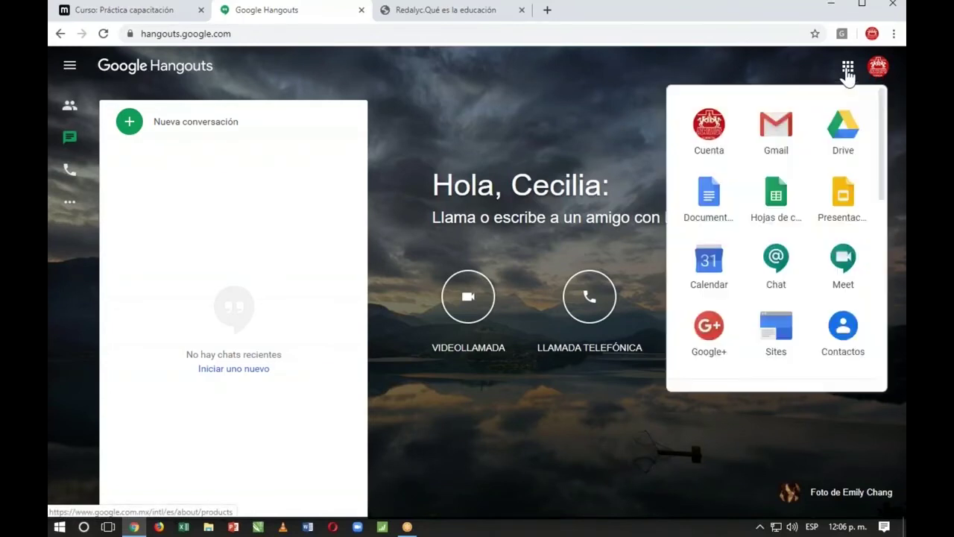
{"action": "left_click", "coordinate": [708, 268]}
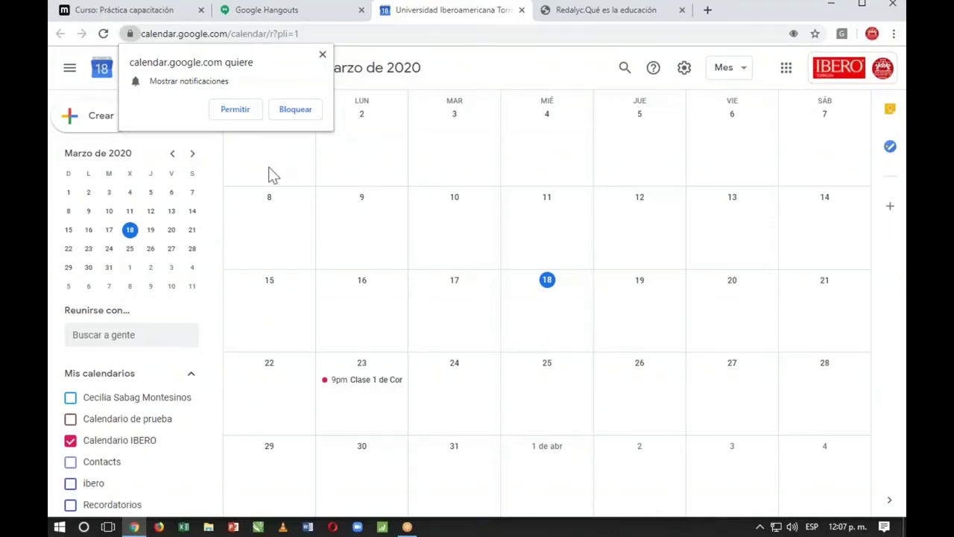
{"action": "left_click", "coordinate": [323, 57]}
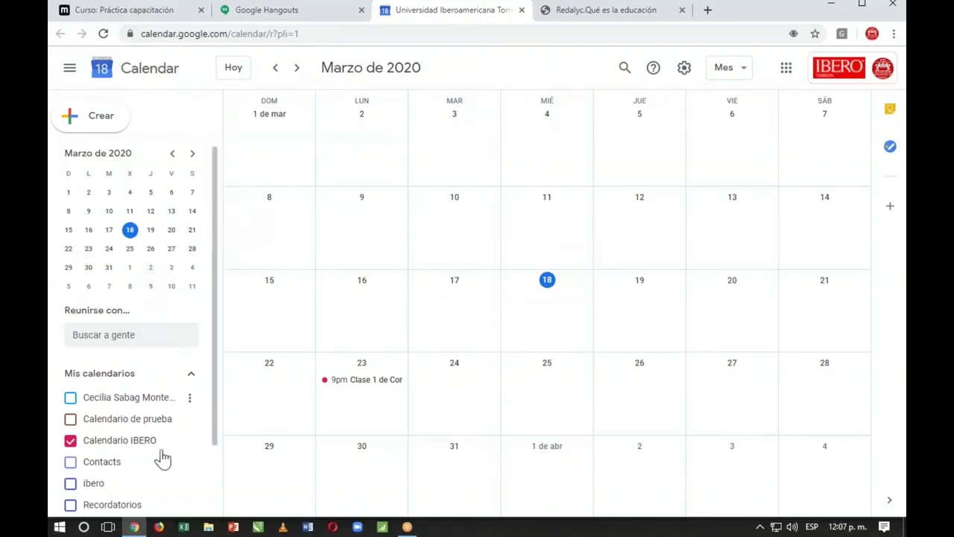
{"action": "scroll", "coordinate": [159, 440], "scroll_direction": "down", "scroll_amount": 2}
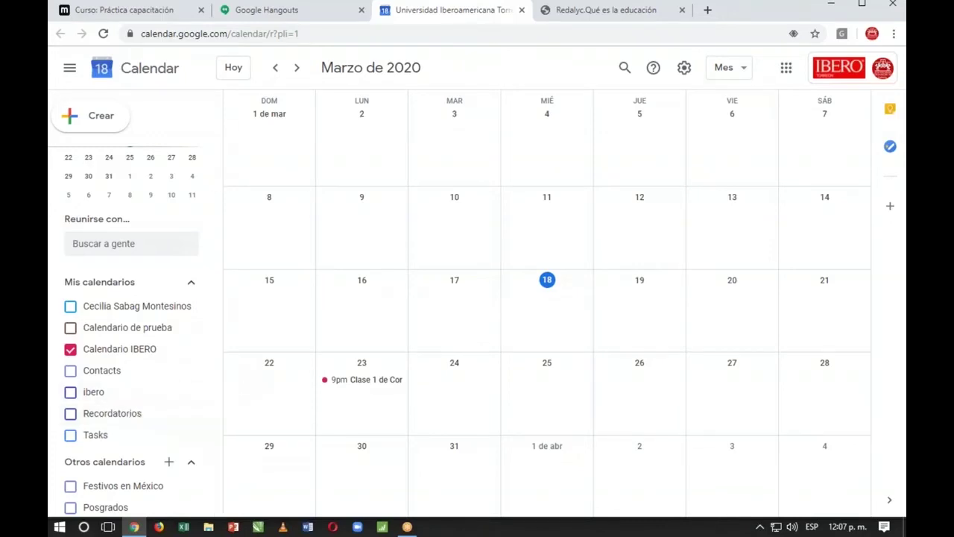
Step: Detach the Hangouts tab into its own window, replace it with a blank new tab and dismiss the account details
{"action": "left_click", "coordinate": [252, 13]}
{"action": "mouse_move", "coordinate": [252, 13]}
{"action": "left_mouse_down"}
{"action": "mouse_move", "coordinate": [283, 17]}
{"action": "mouse_move", "coordinate": [279, 57]}
{"action": "mouse_move", "coordinate": [298, 30]}
{"action": "mouse_move", "coordinate": [248, 9]}
{"action": "left_mouse_up"}
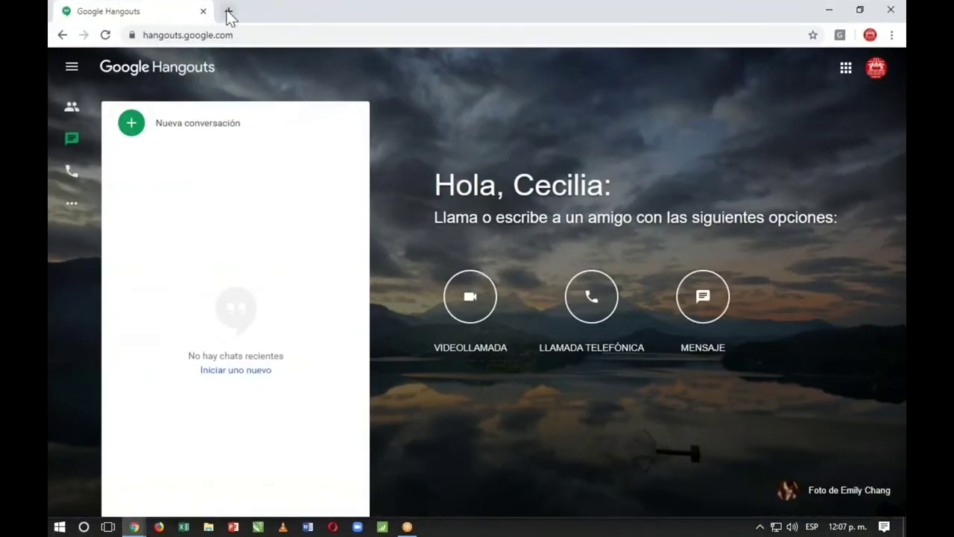
{"action": "left_click", "coordinate": [228, 13]}
{"action": "left_click", "coordinate": [202, 11]}
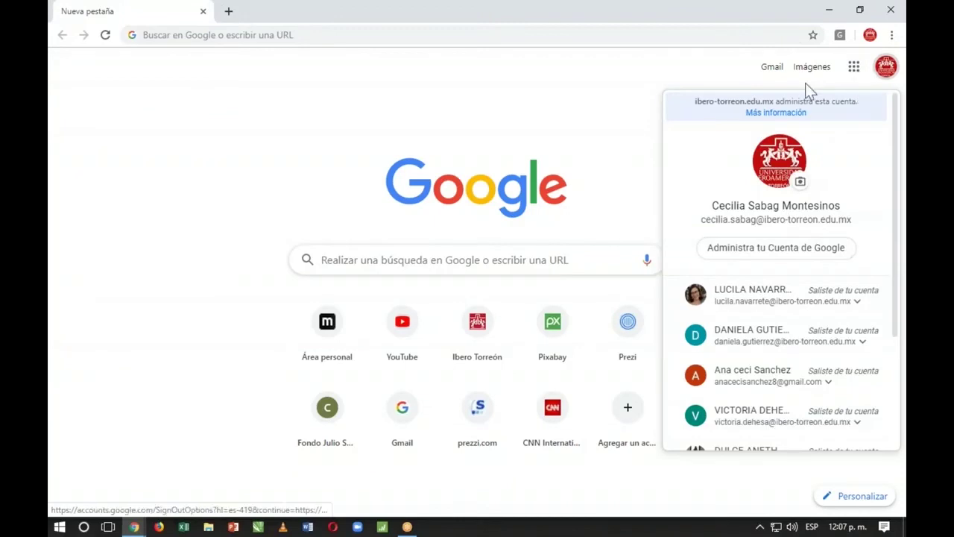
{"action": "left_click", "coordinate": [889, 73]}
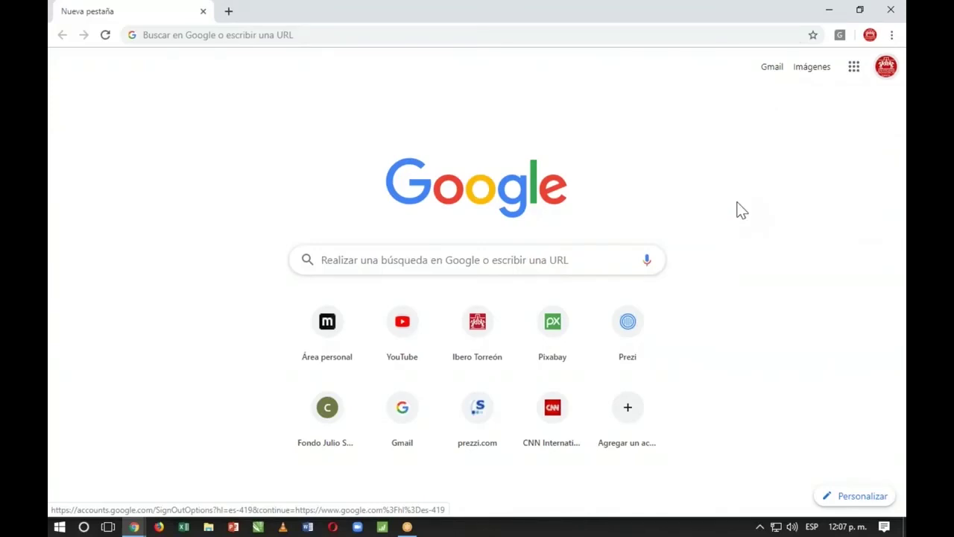
Step: Find Hangouts in the list of Google apps and open it
{"action": "left_click", "coordinate": [853, 69]}
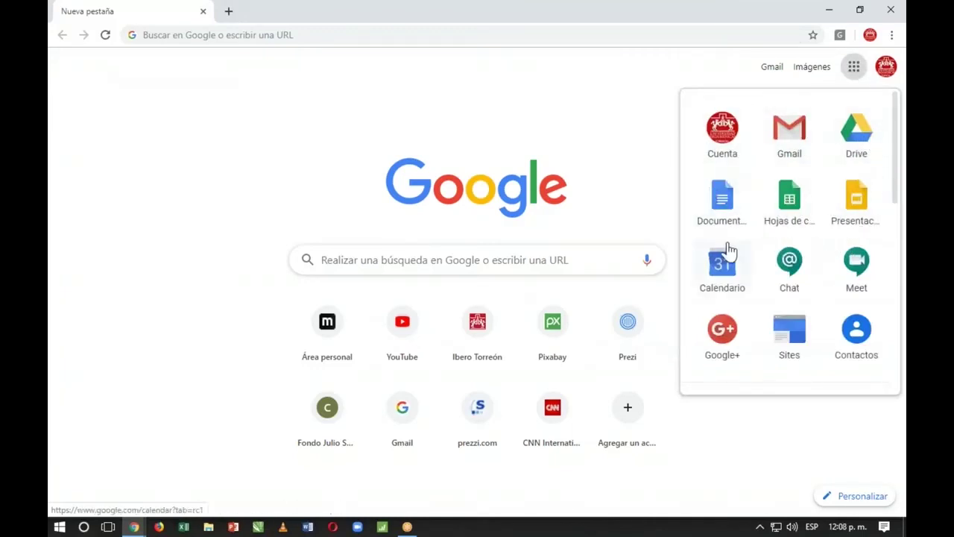
{"action": "scroll", "coordinate": [852, 268], "scroll_direction": "down", "scroll_amount": 3}
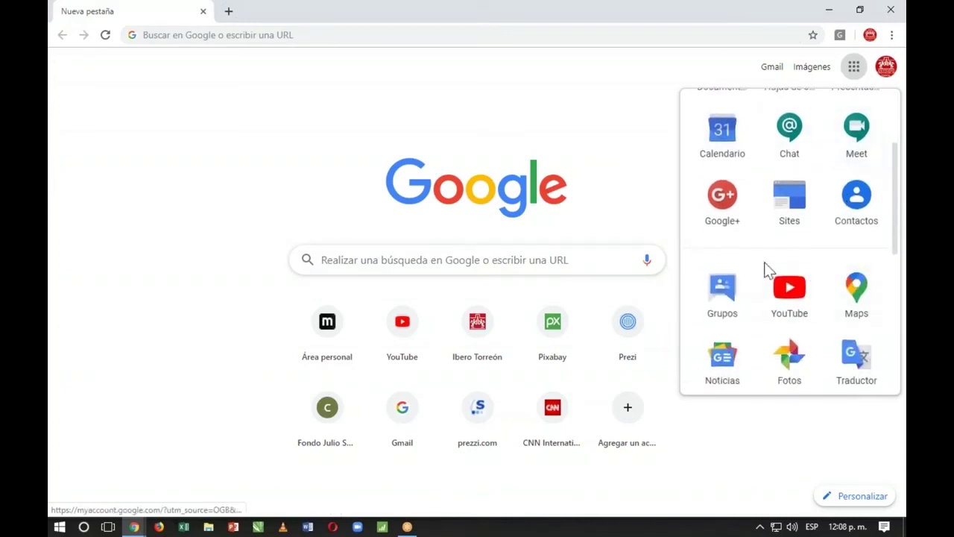
{"action": "scroll", "coordinate": [709, 265], "scroll_direction": "down", "scroll_amount": 2}
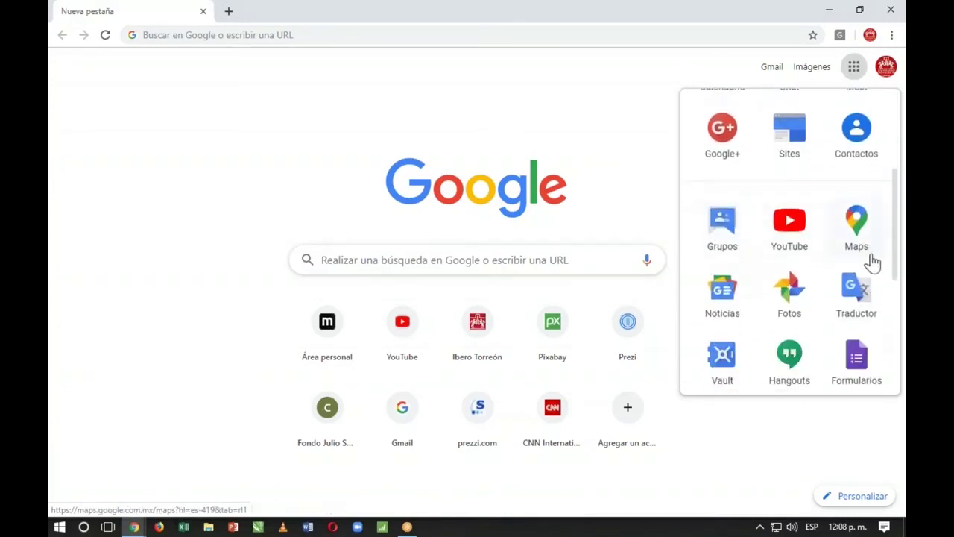
{"action": "scroll", "coordinate": [701, 292], "scroll_direction": "down", "scroll_amount": 1}
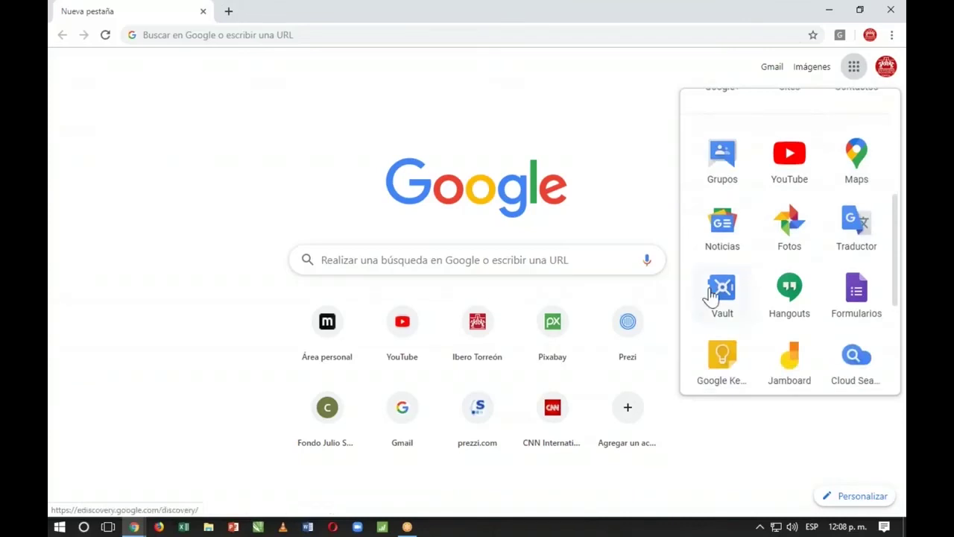
{"action": "left_click", "coordinate": [791, 298]}
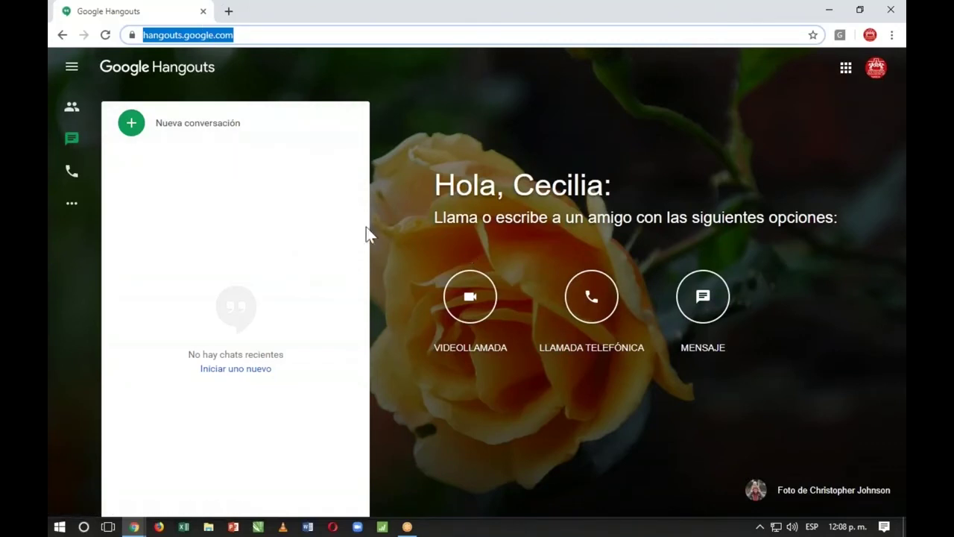
Step: Open Calendar from the Google apps list in Hangouts and dismiss the notification request
{"action": "left_click", "coordinate": [846, 70]}
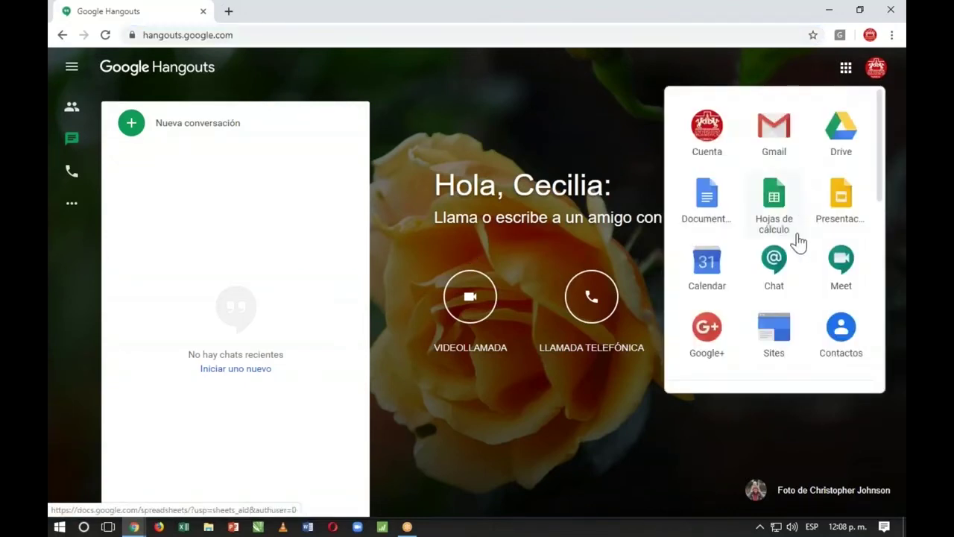
{"action": "left_click", "coordinate": [707, 273]}
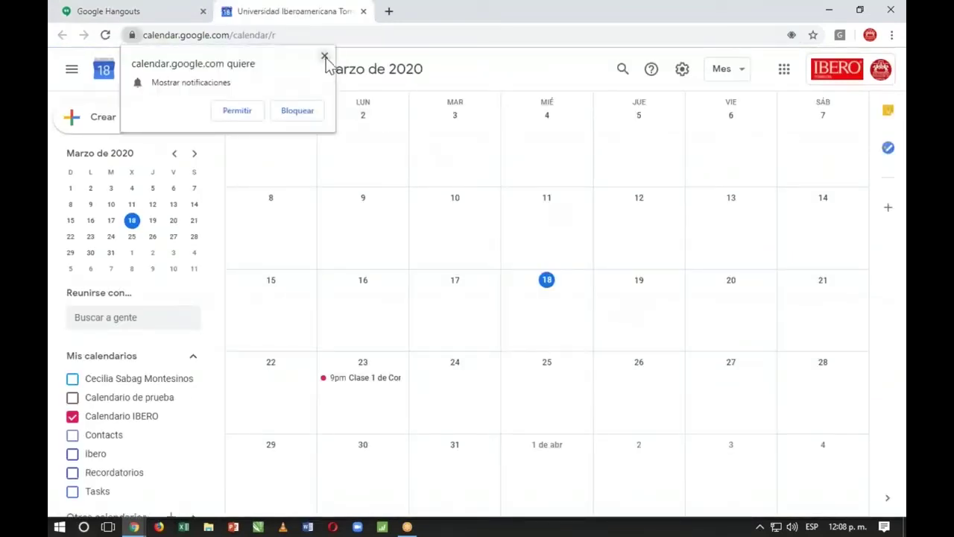
{"action": "left_click", "coordinate": [325, 56]}
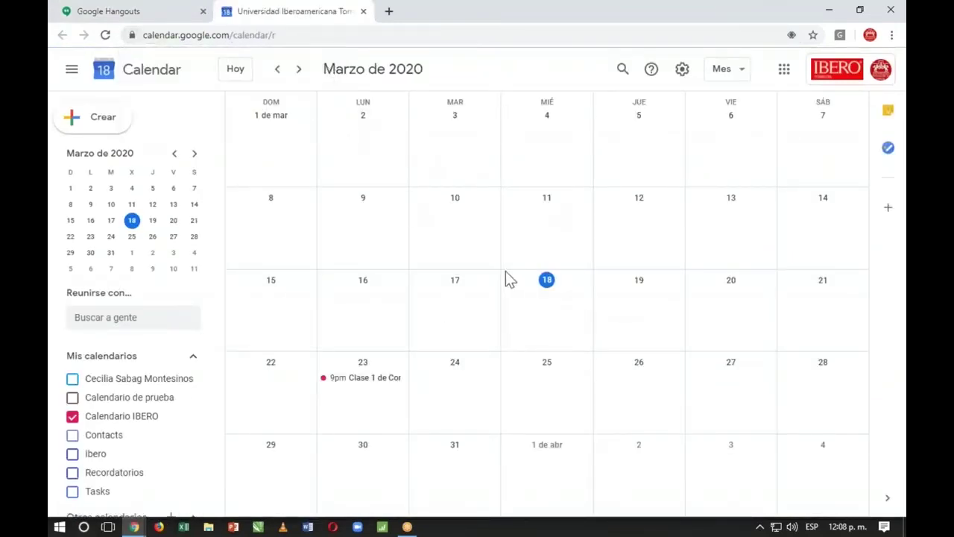
Step: View the calendar by day and by week, and return to the month view
{"action": "left_click", "coordinate": [741, 75]}
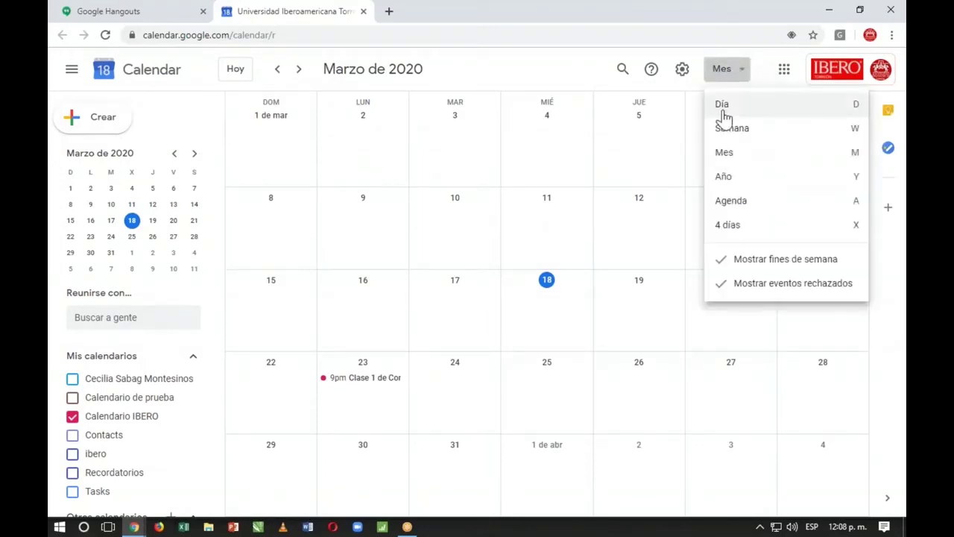
{"action": "left_click", "coordinate": [723, 112]}
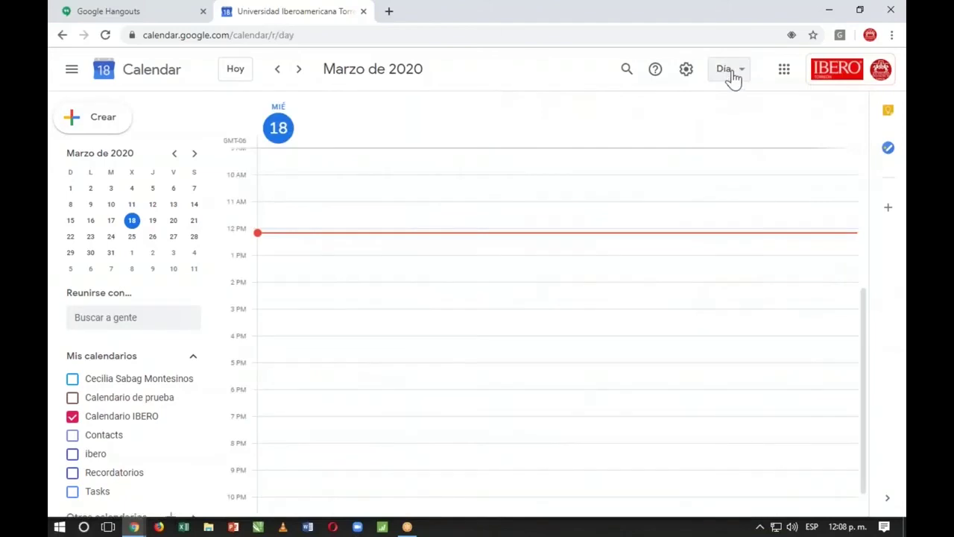
{"action": "left_click", "coordinate": [731, 75]}
{"action": "left_click", "coordinate": [730, 127]}
{"action": "left_click", "coordinate": [730, 75]}
{"action": "left_click", "coordinate": [723, 151]}
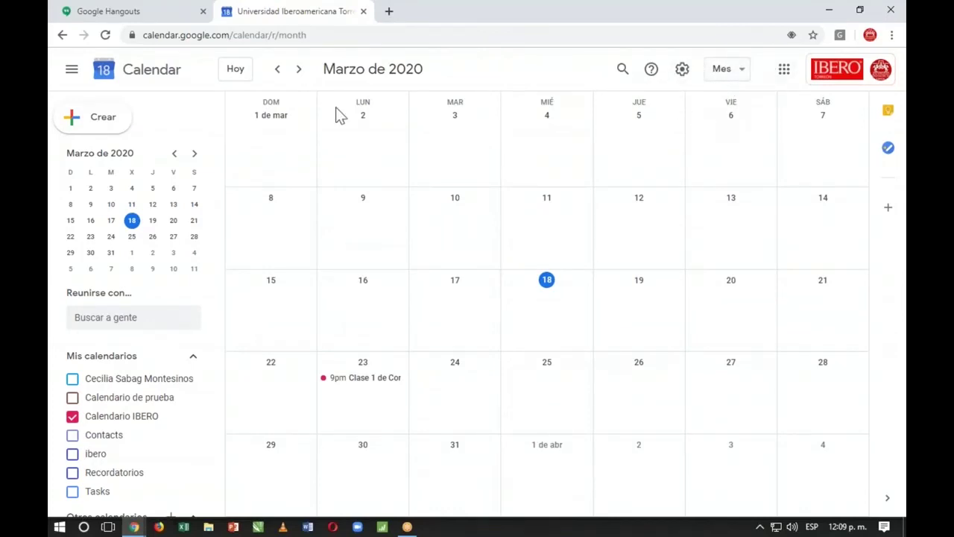
Step: Hide Calendario IBERO, create a calendar named CALENDARIO DE PRUEBA and return to the month view
{"action": "scroll", "coordinate": [142, 298], "scroll_direction": "down", "scroll_amount": 1}
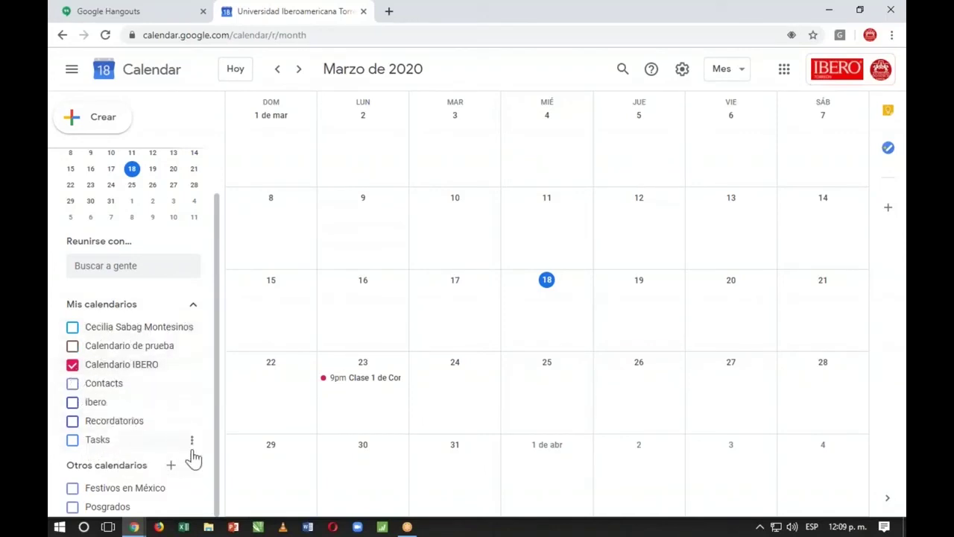
{"action": "left_click", "coordinate": [69, 365]}
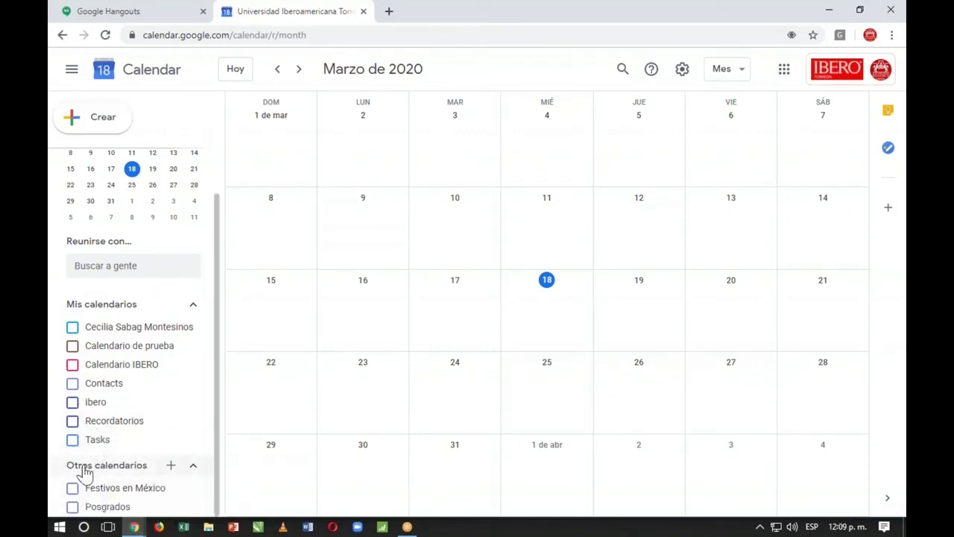
{"action": "left_click", "coordinate": [172, 467]}
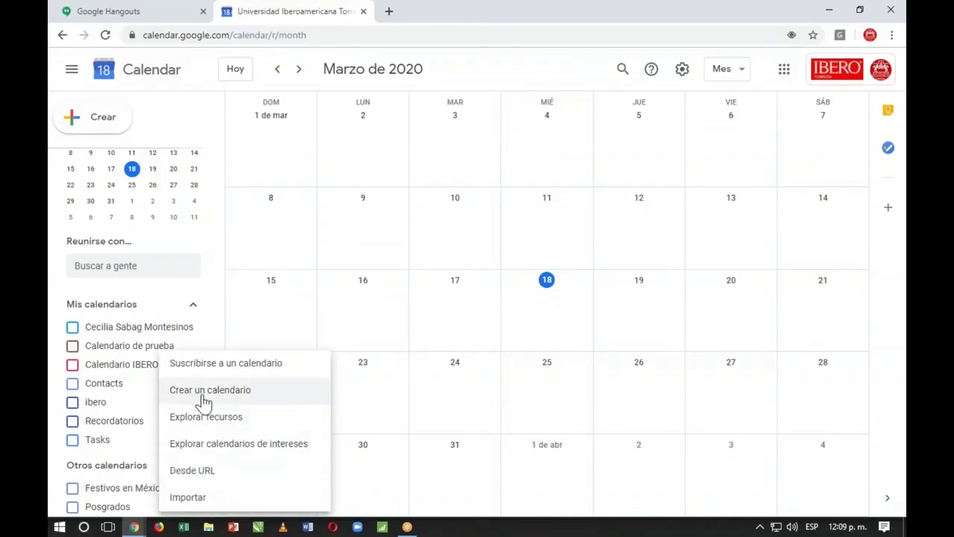
{"action": "left_click", "coordinate": [204, 403]}
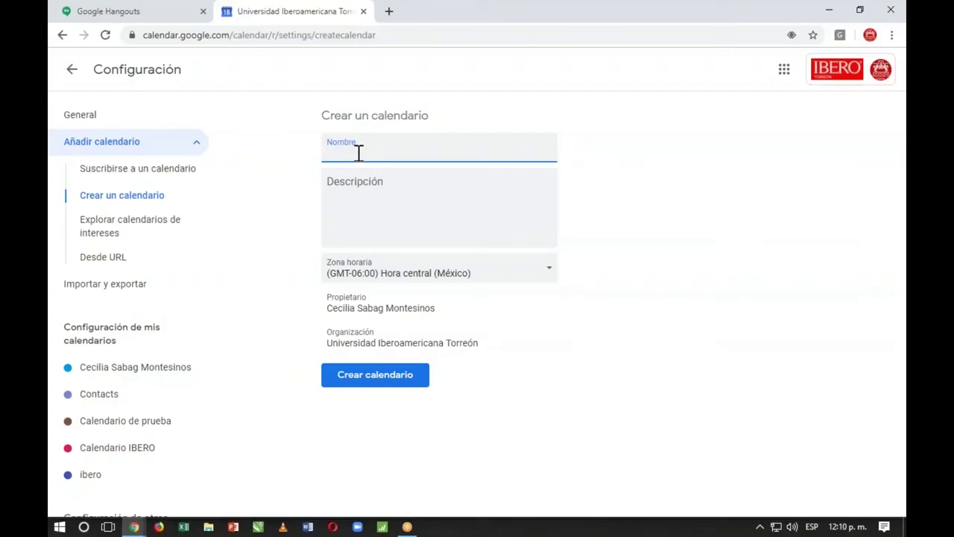
{"action": "type", "text": "CALENDARIO DE PRUEBA"}
{"action": "left_click", "coordinate": [407, 386]}
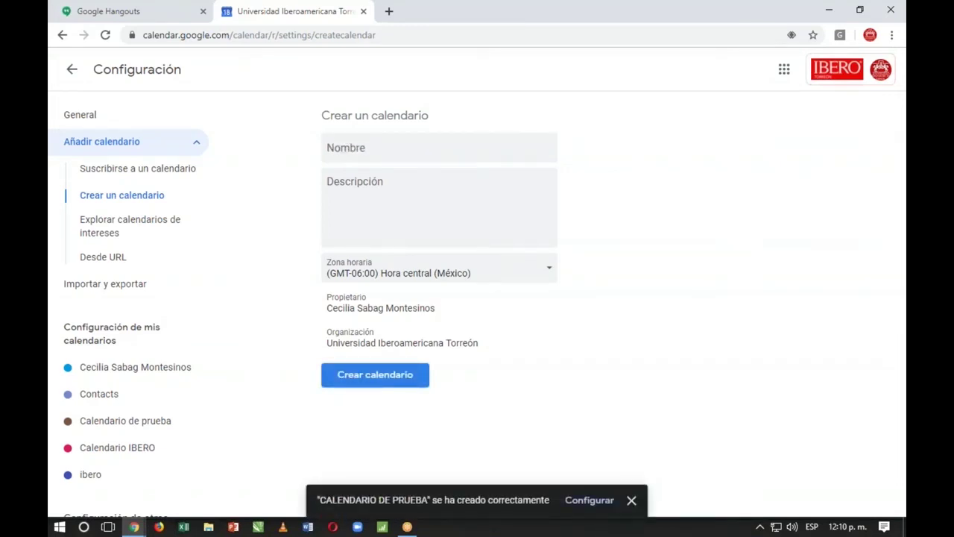
{"action": "left_click", "coordinate": [73, 72]}
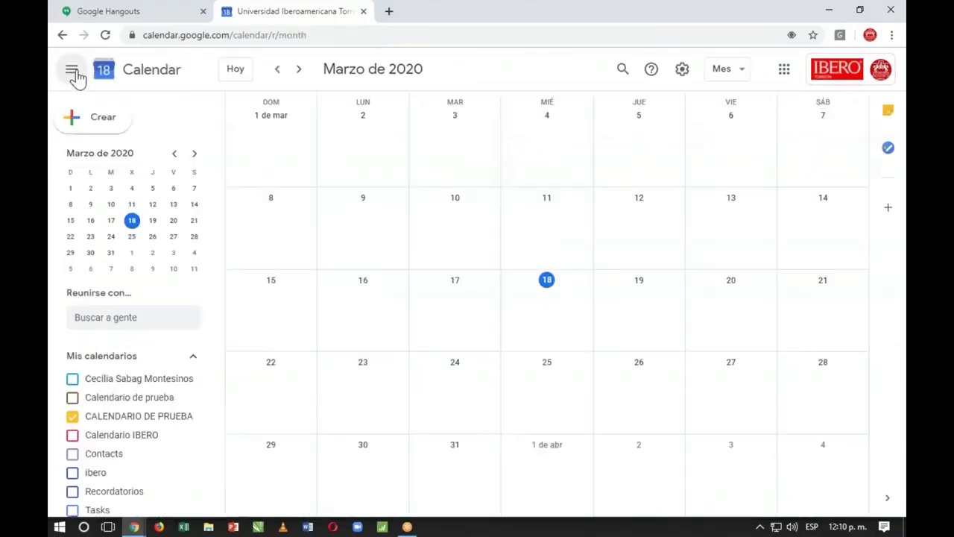
Step: Show the Contacts, ibero, Recordatorios, Calendario IBERO and Calendario de prueba calendars in the month view
{"action": "scroll", "coordinate": [154, 411], "scroll_direction": "down", "scroll_amount": 2}
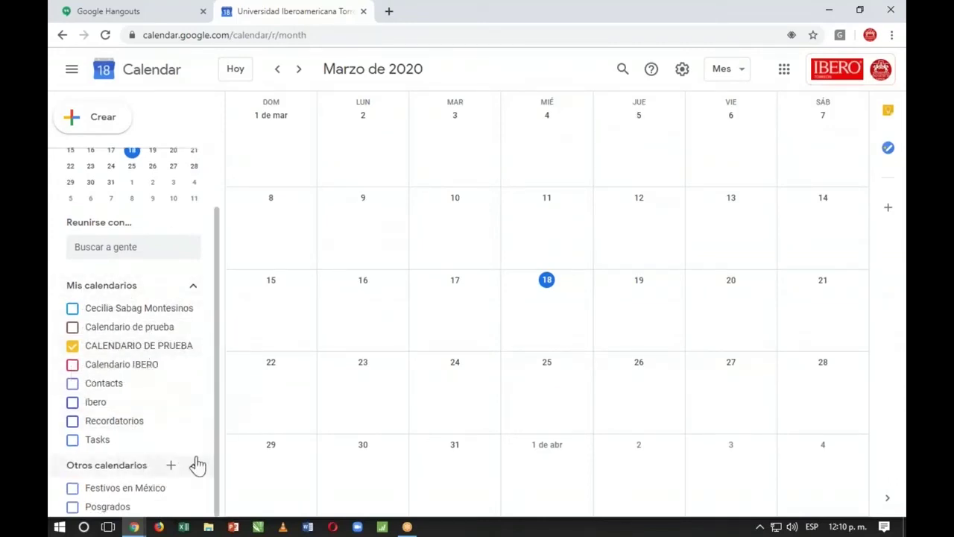
{"action": "left_click", "coordinate": [73, 383]}
{"action": "left_click", "coordinate": [72, 402]}
{"action": "left_click", "coordinate": [72, 420]}
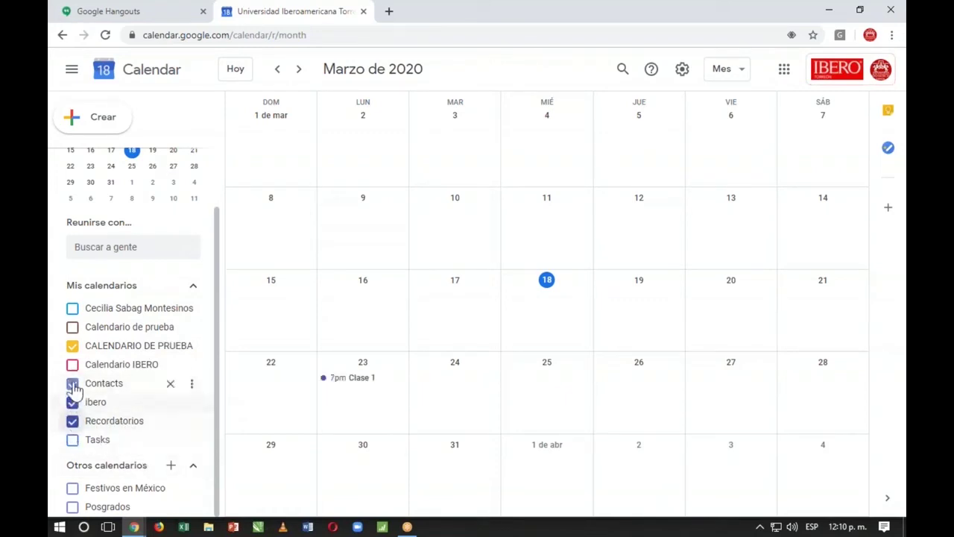
{"action": "left_click", "coordinate": [72, 365]}
{"action": "left_click", "coordinate": [72, 327]}
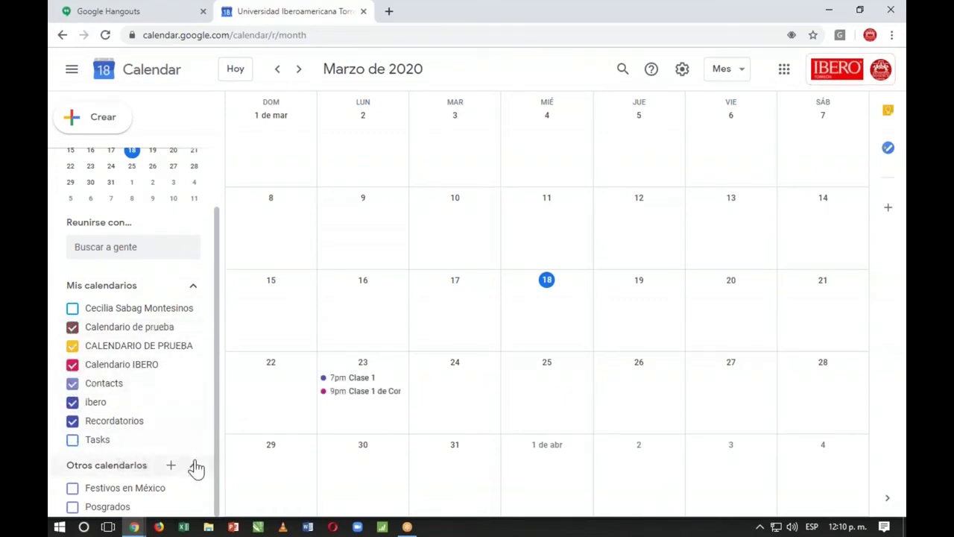
Step: Hide Calendario de prueba, Calendario IBERO, Contacts, ibero and Recordatorios, keeping only CALENDARIO DE PRUEBA displayed
{"action": "left_click", "coordinate": [73, 326]}
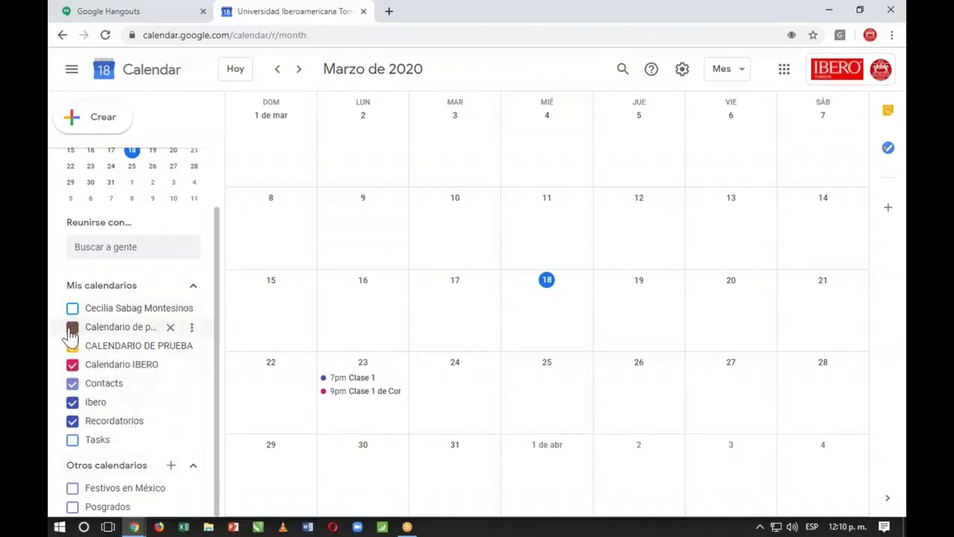
{"action": "left_click", "coordinate": [73, 365]}
{"action": "left_click", "coordinate": [72, 383]}
{"action": "left_click", "coordinate": [72, 402]}
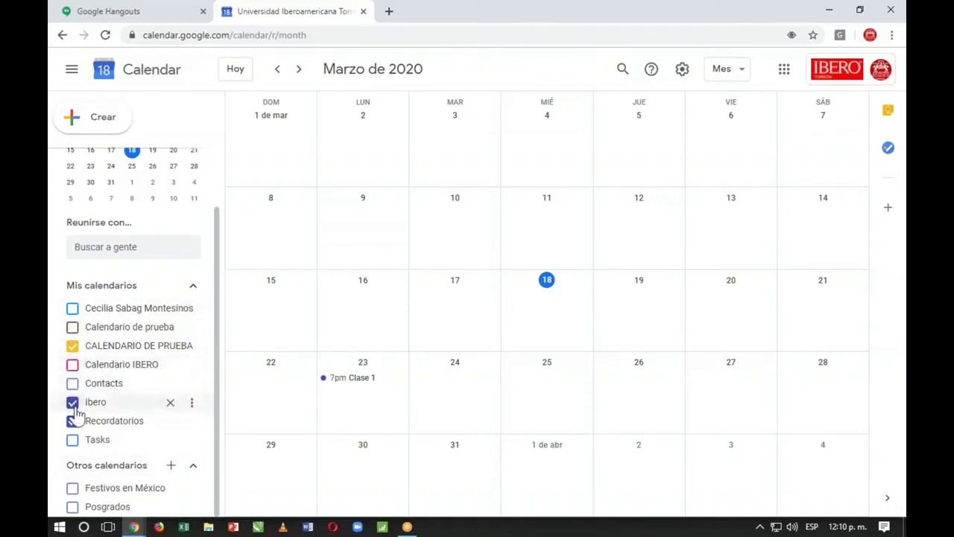
{"action": "left_click", "coordinate": [73, 422]}
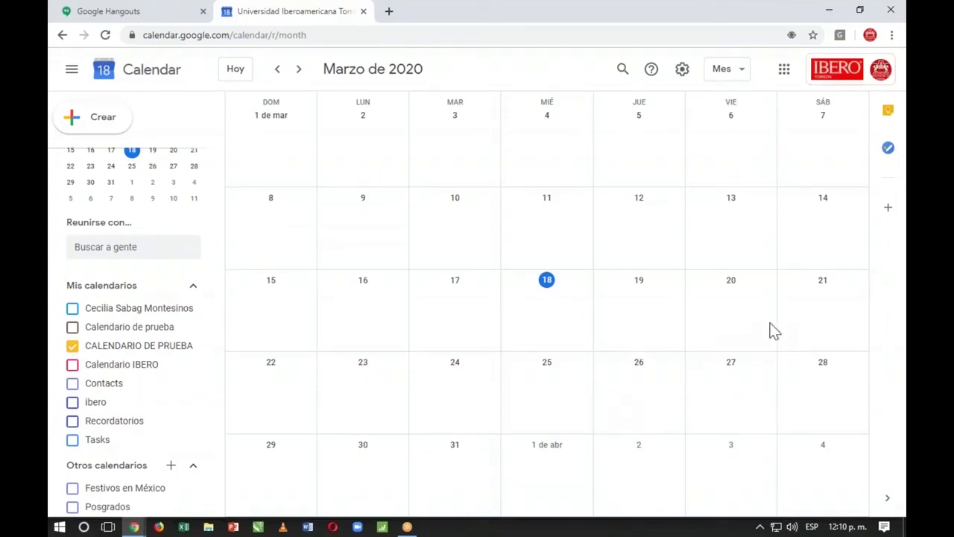
Step: Start a new event on 23 March 2020 in CALENDARIO DE PRUEBA and title it SESIÓN 1 DE CLASE
{"action": "left_click", "coordinate": [369, 394]}
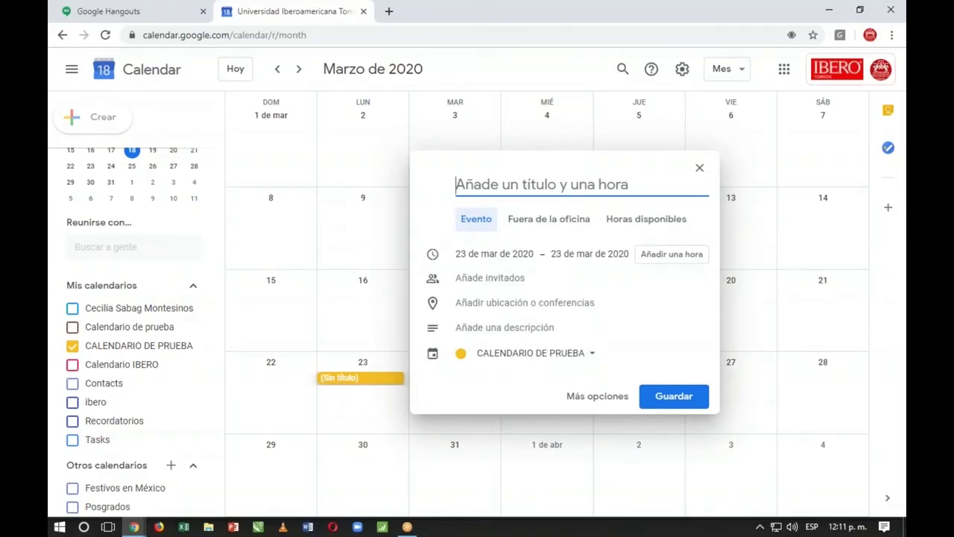
{"action": "type", "text": "sESIÓN 1"}
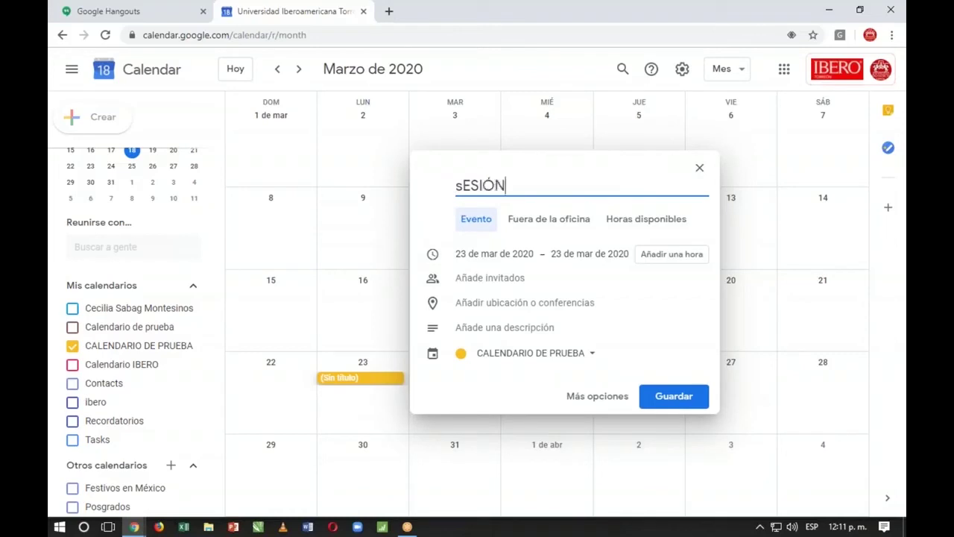
{"action": "key", "text": "BackSpace"}
{"action": "key", "text": "BackSpace"}
{"action": "key", "text": "ctrl+BackSpace"}
{"action": "type", "text": "S"}
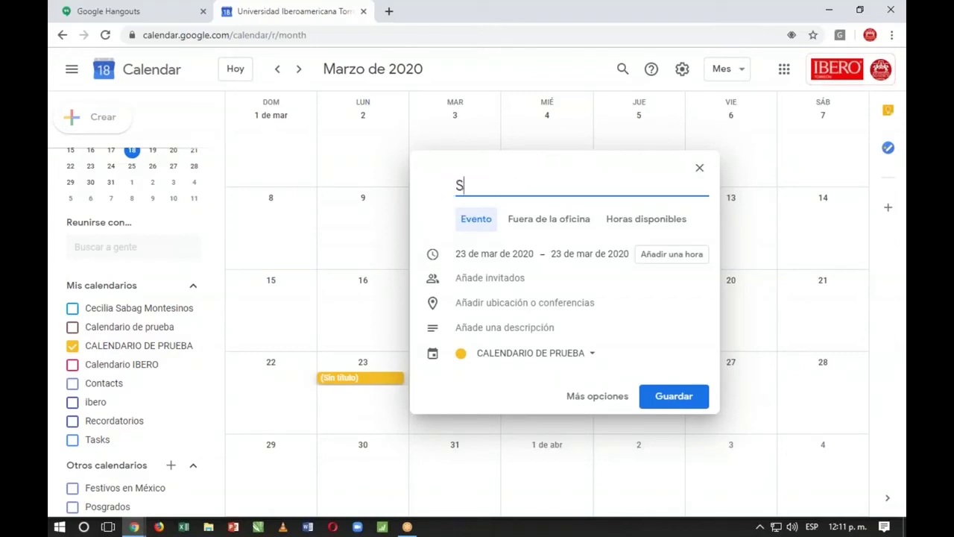
{"action": "type", "text": "ESIÓN 1 "}
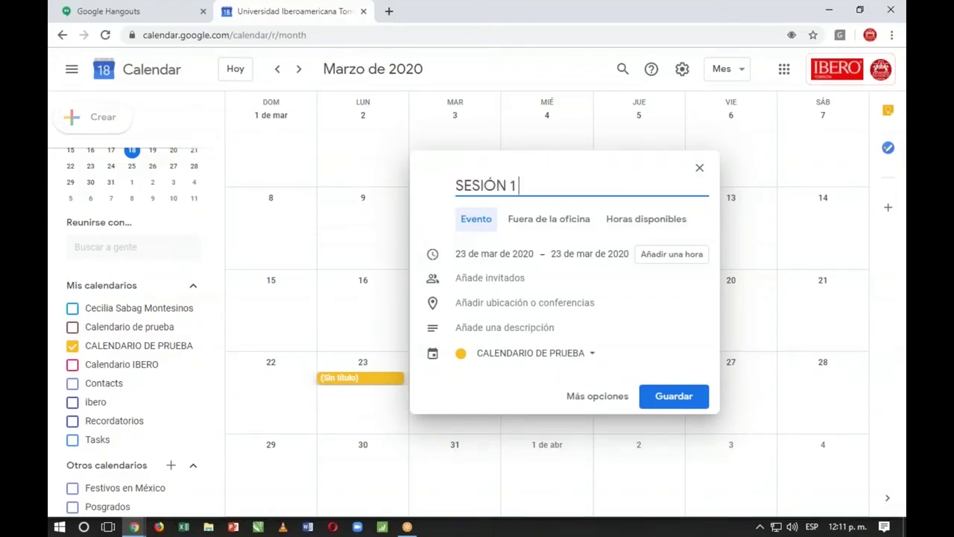
{"action": "type", "text": "DE CLASE"}
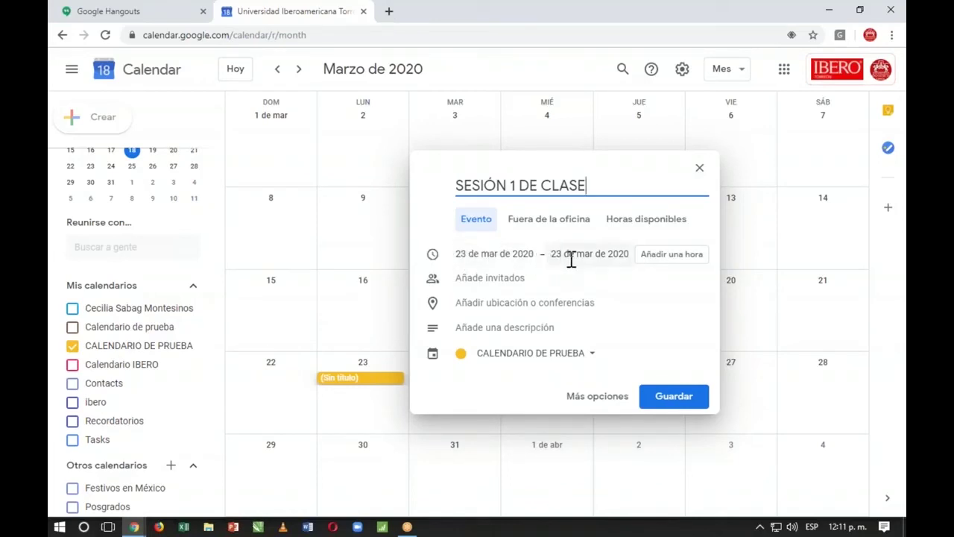
Step: Give the SESIÓN 1 DE CLASE event a time from 3:30pm to 5:30pm
{"action": "left_click", "coordinate": [670, 255]}
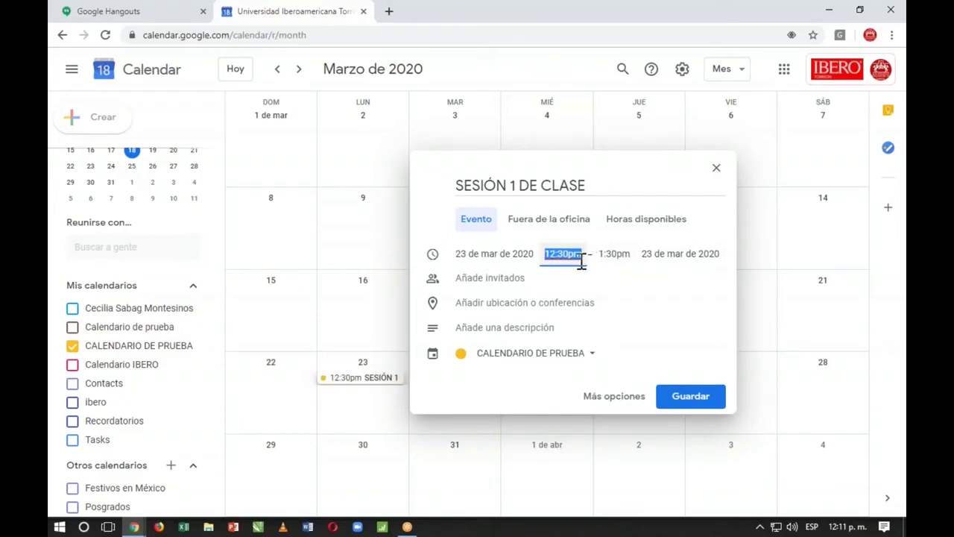
{"action": "type", "text": "3:30"}
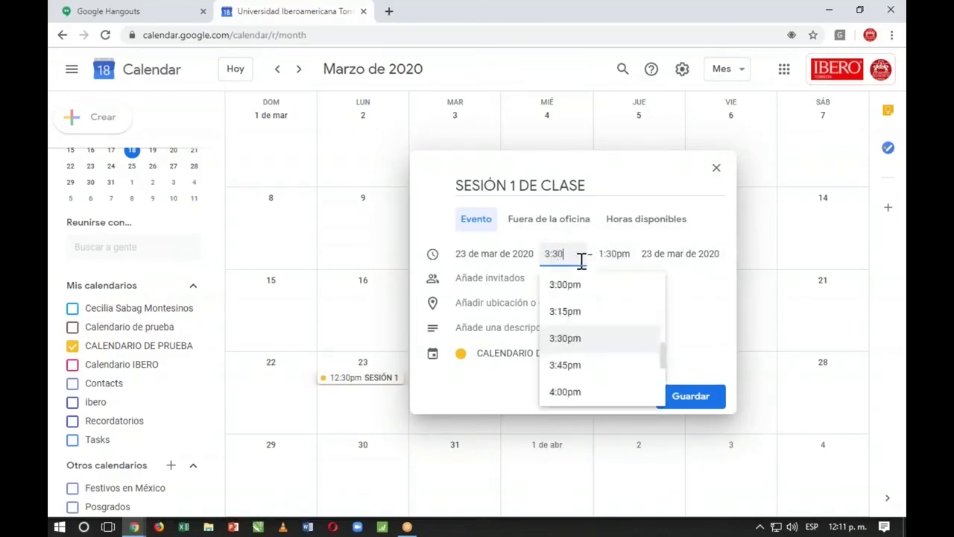
{"action": "key", "text": "Return"}
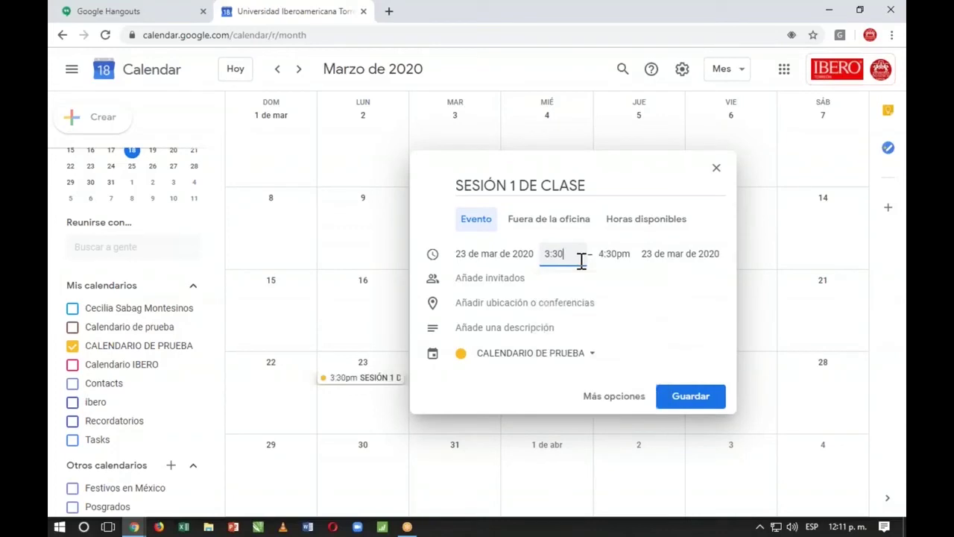
{"action": "left_click", "coordinate": [617, 257]}
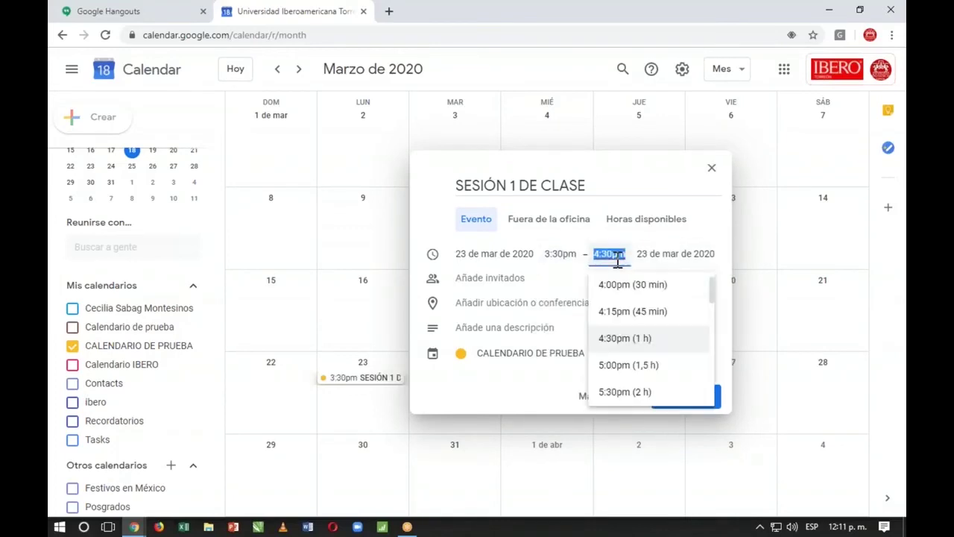
{"action": "type", "text": "5"}
{"action": "type", "text": "30"}
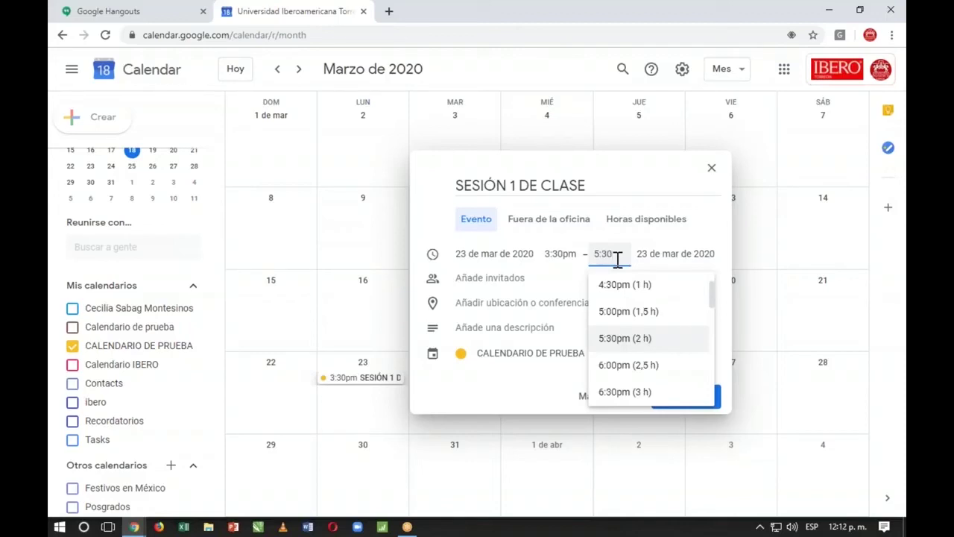
{"action": "left_click", "coordinate": [615, 338]}
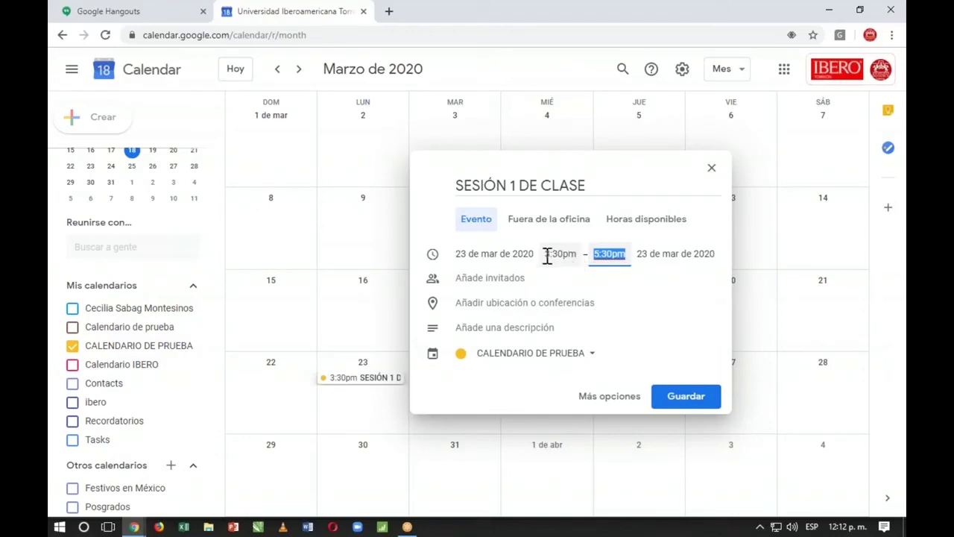
Step: Add a Hangouts Meet conference to the SESIÓN 1 DE CLASE event and save it
{"action": "left_click", "coordinate": [526, 313]}
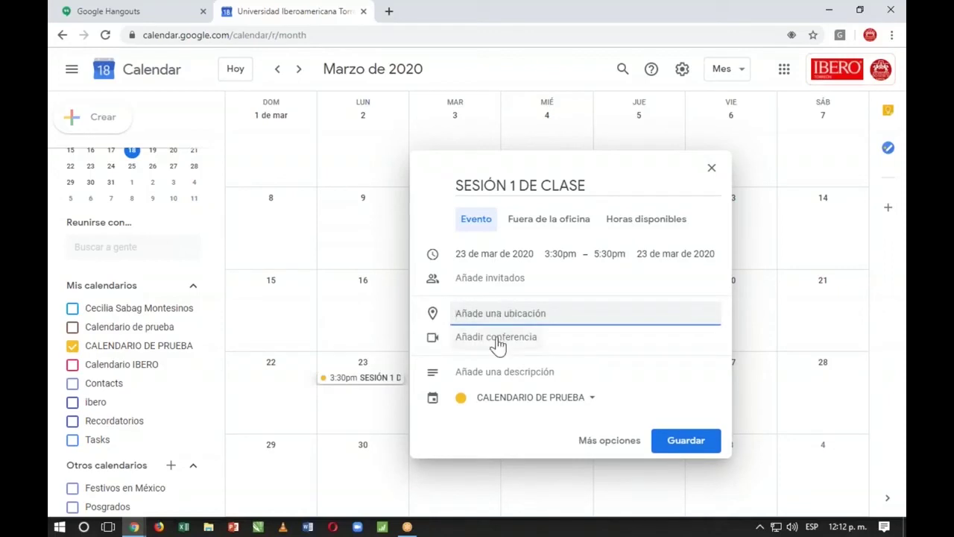
{"action": "left_click", "coordinate": [495, 342]}
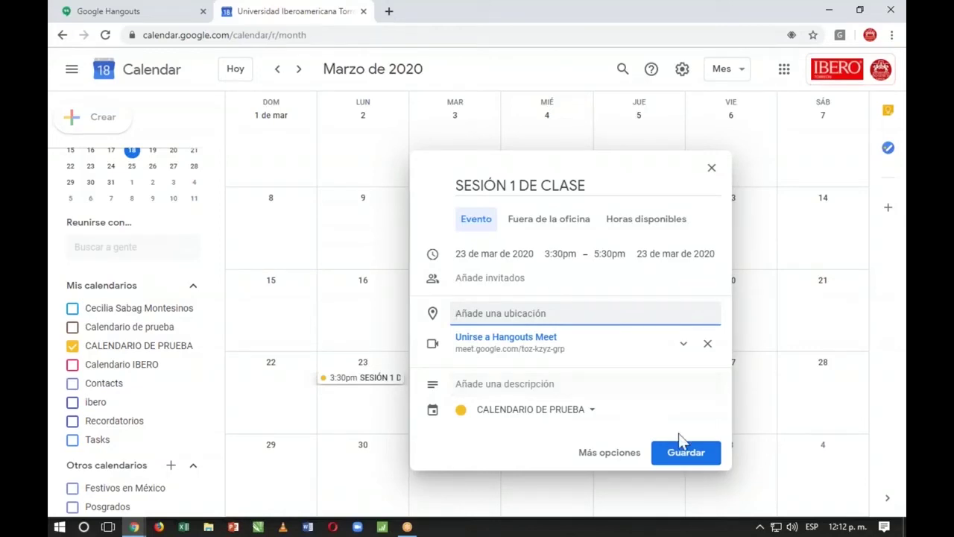
{"action": "left_click", "coordinate": [699, 456]}
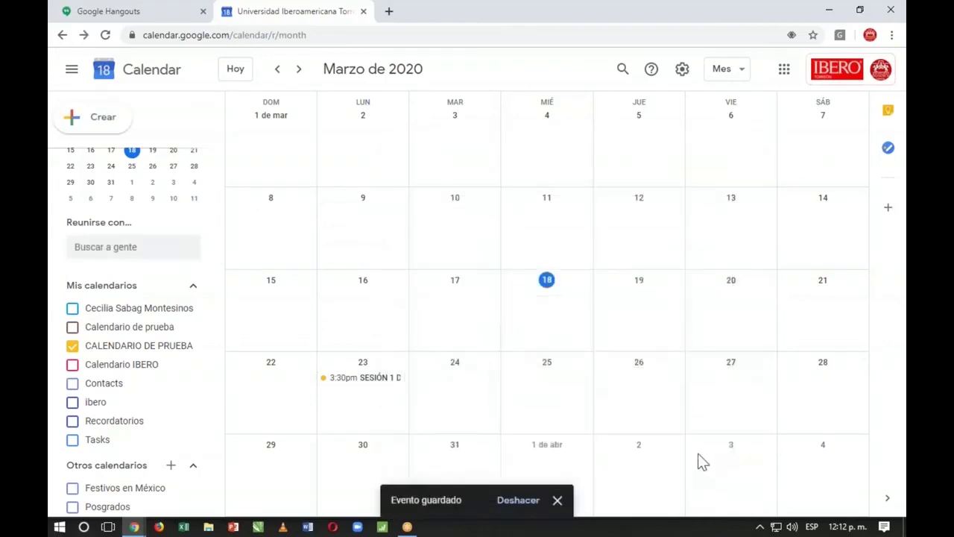
Step: Open the saved SESIÓN 1 DE CLASE event on 23 March and copy its Hangouts Meet link
{"action": "left_click", "coordinate": [363, 380]}
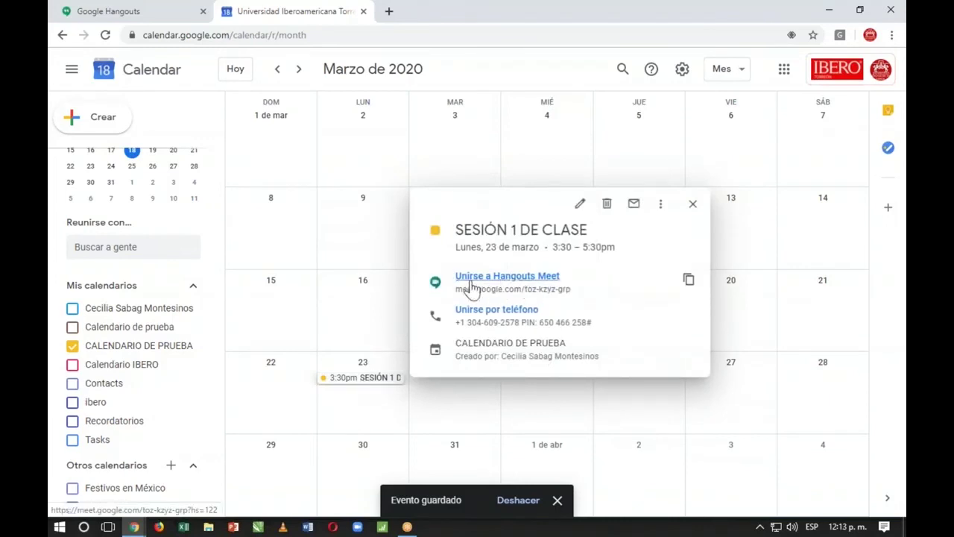
{"action": "left_click_drag", "start_coordinate": [603, 296], "coordinate": [458, 294]}
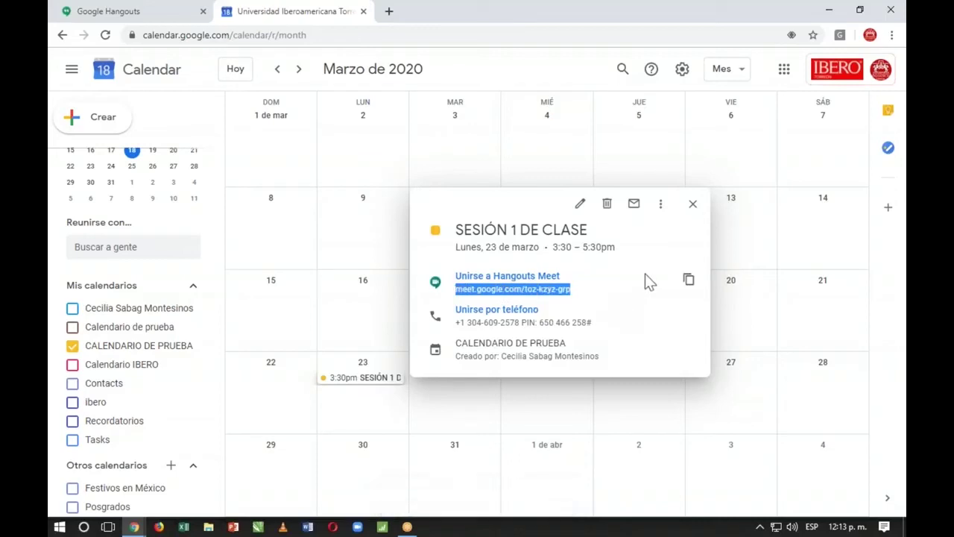
{"action": "left_click", "coordinate": [689, 281]}
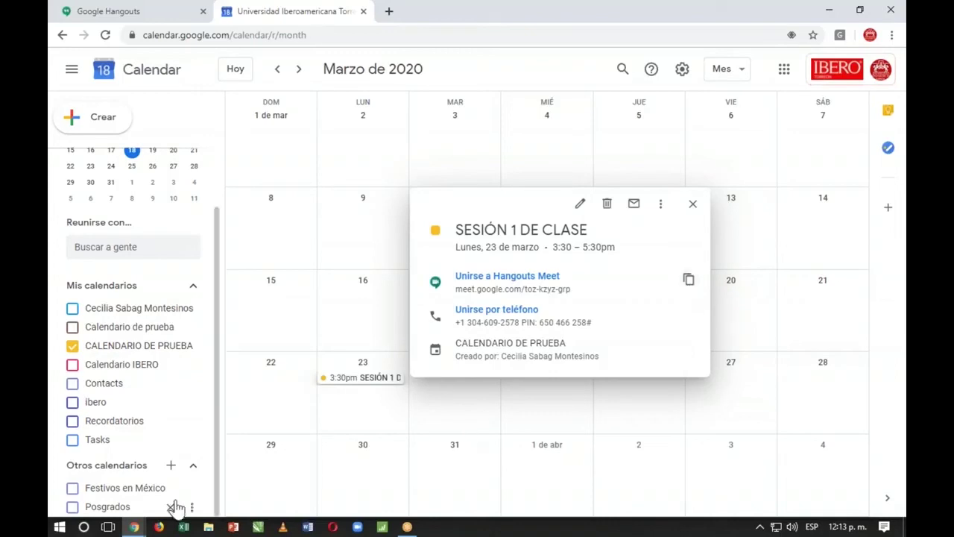
Step: Switch to the Moodle course Práctica capacitación and add a URL resource below SESIÓN EN VIVO
{"action": "mouse_move", "coordinate": [138, 528]}
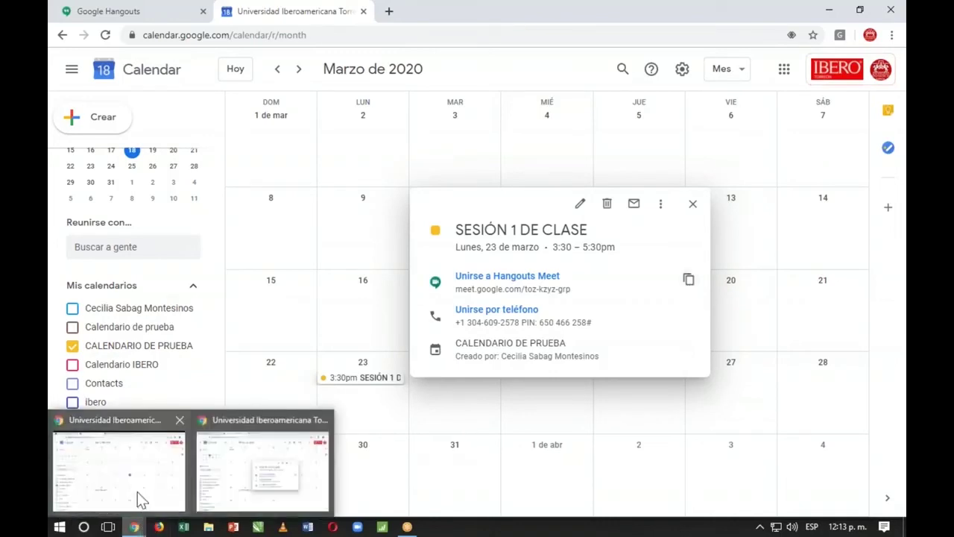
{"action": "left_click", "coordinate": [137, 492]}
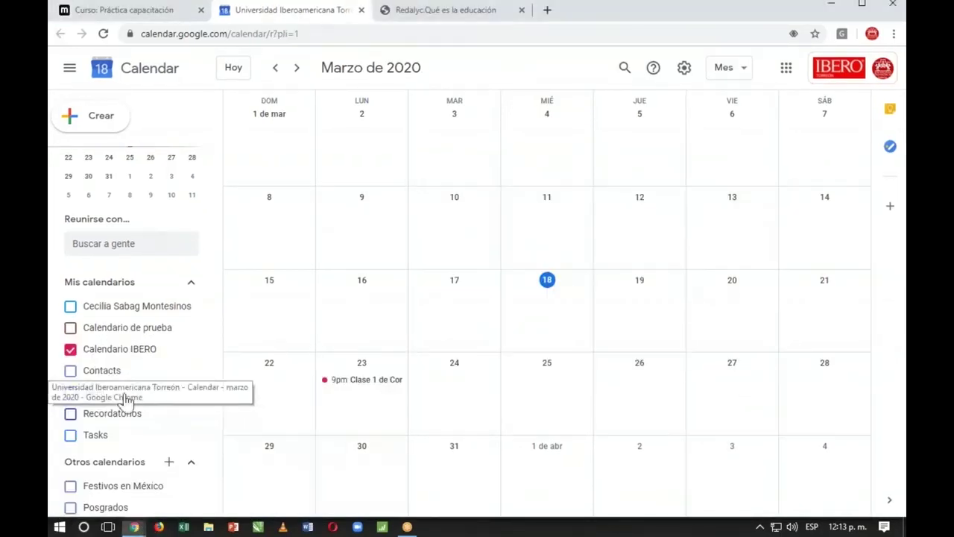
{"action": "left_click", "coordinate": [116, 12]}
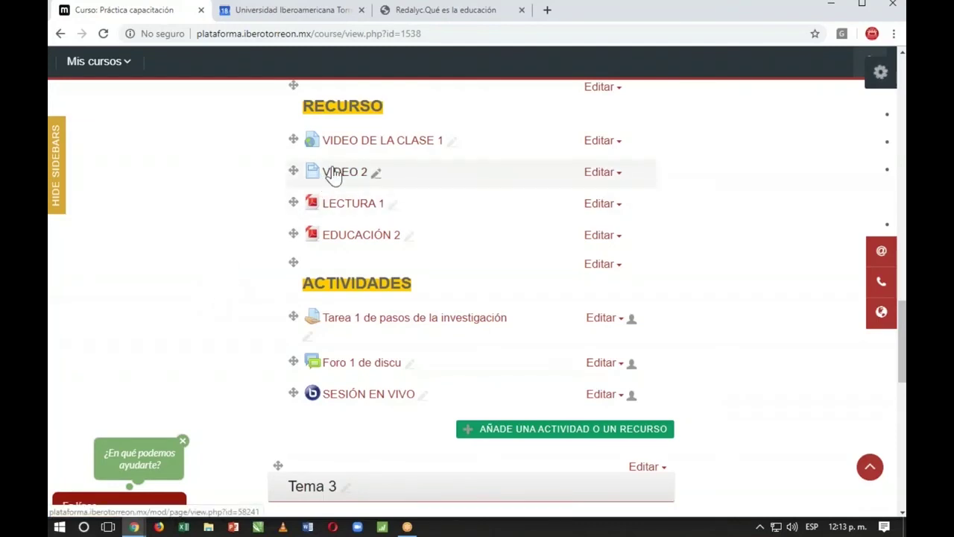
{"action": "left_click", "coordinate": [486, 438]}
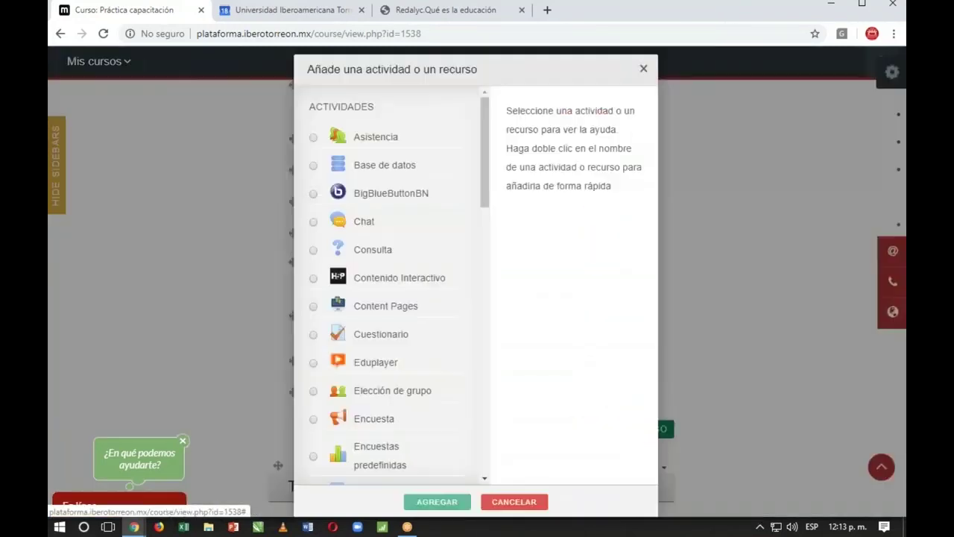
{"action": "scroll", "coordinate": [486, 335], "scroll_direction": "down", "scroll_amount": 4}
{"action": "scroll", "coordinate": [486, 340], "scroll_direction": "down", "scroll_amount": 10}
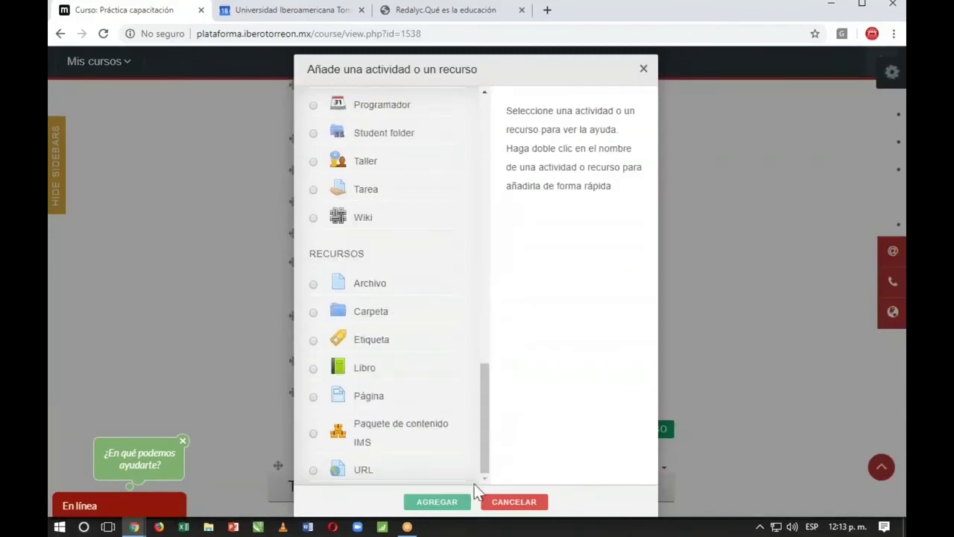
{"action": "left_click", "coordinate": [363, 471]}
{"action": "left_click", "coordinate": [409, 504]}
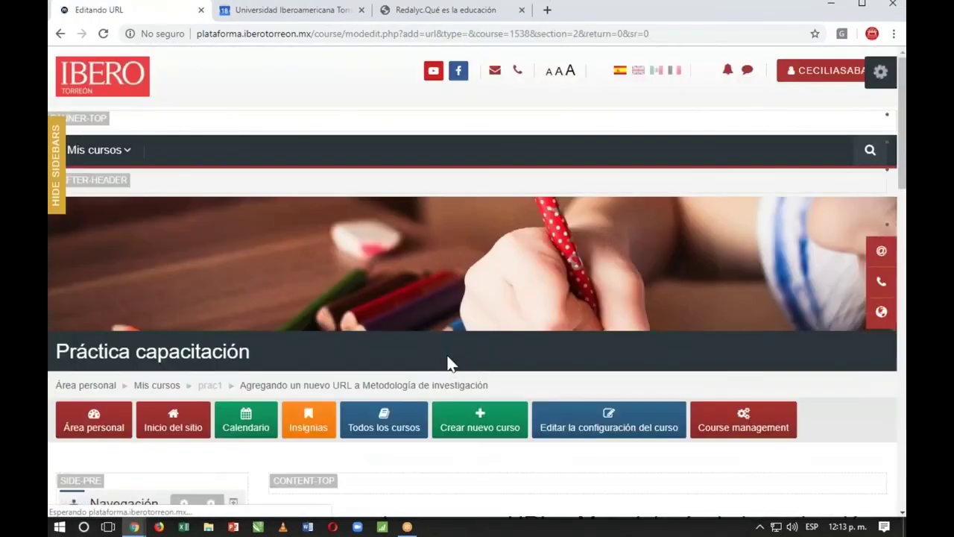
Step: Paste the copied Meet link as the external URL and name the resource SESIÓN DE CLASE 23 MARZO
{"action": "scroll", "coordinate": [447, 362], "scroll_direction": "down", "scroll_amount": 5}
{"action": "left_click", "coordinate": [448, 356]}
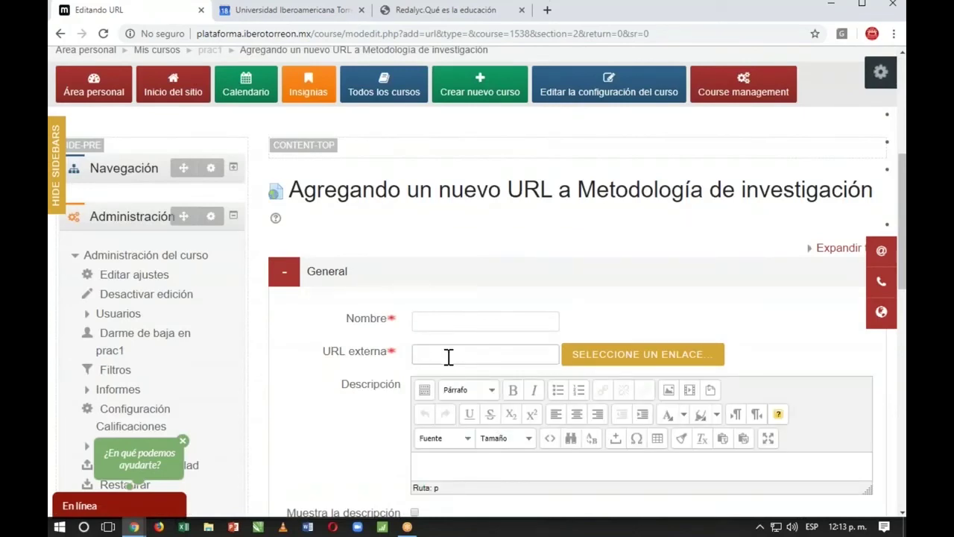
{"action": "key", "text": "ctrl+v"}
{"action": "left_click", "coordinate": [446, 319]}
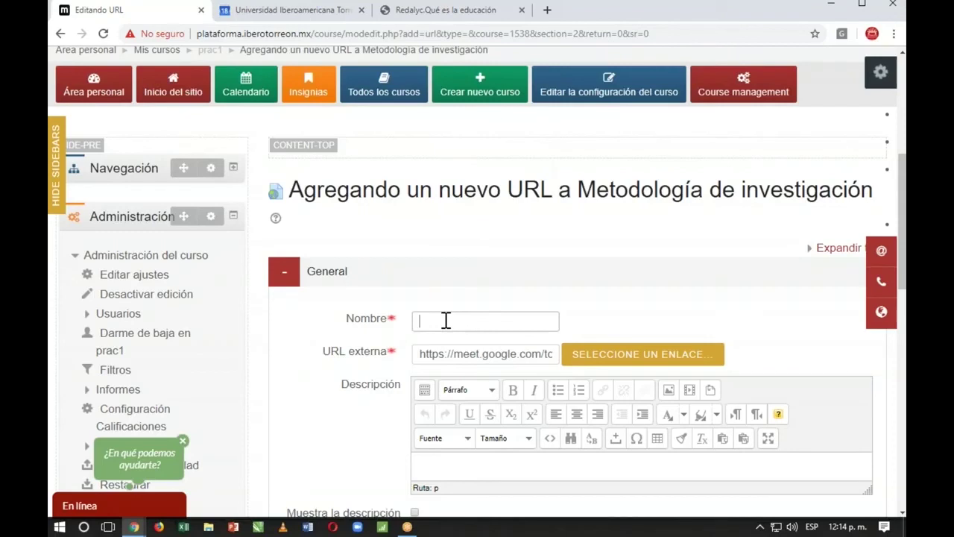
{"action": "type", "text": "se"}
{"action": "key", "text": "BackSpace"}
{"action": "key", "text": "BackSpace"}
{"action": "type", "text": "SESIÓN DE CÑLA"}
{"action": "key", "text": "BackSpace"}
{"action": "key", "text": "BackSpace"}
{"action": "key", "text": "BackSpace"}
{"action": "type", "text": "LASE"}
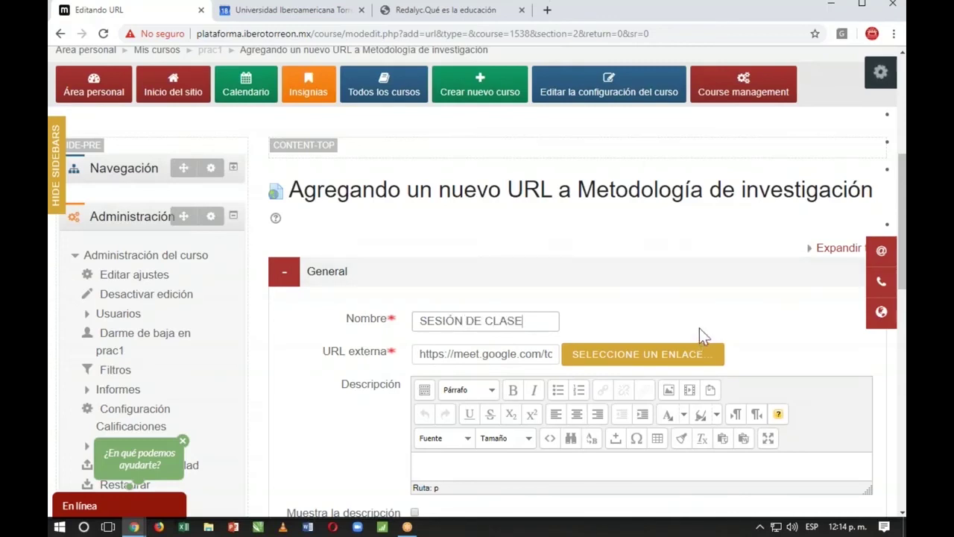
{"action": "type", "text": " 23 MARZO"}
{"action": "key", "text": "BackSpace"}
{"action": "type", "text": "O"}
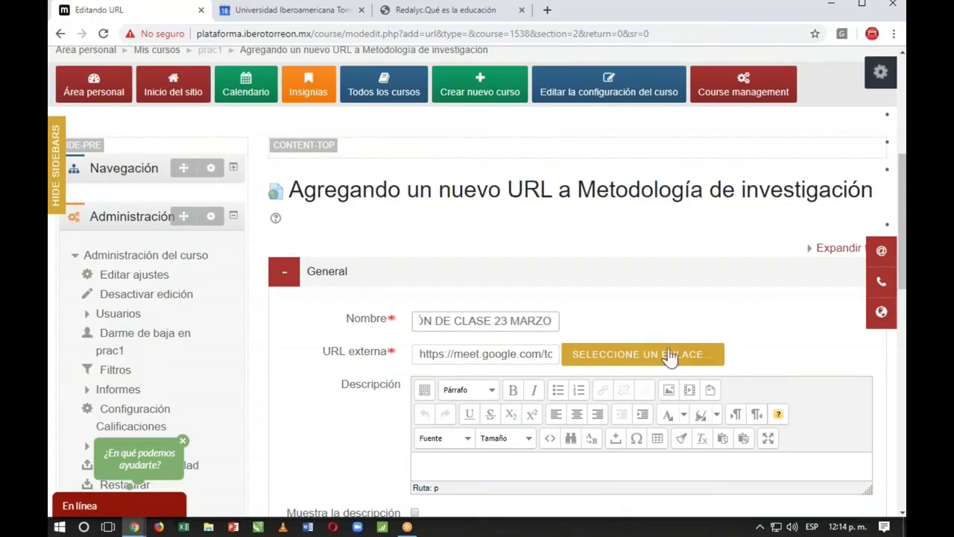
Step: Enter the description "Conéctate el 23 de marzo a las 3:30." and save the URL resource, returning to the course
{"action": "scroll", "coordinate": [690, 332], "scroll_direction": "down", "scroll_amount": 2}
{"action": "left_click", "coordinate": [484, 325]}
{"action": "type", "text": "Conéctate el 23 de marzo a las 3:30."}
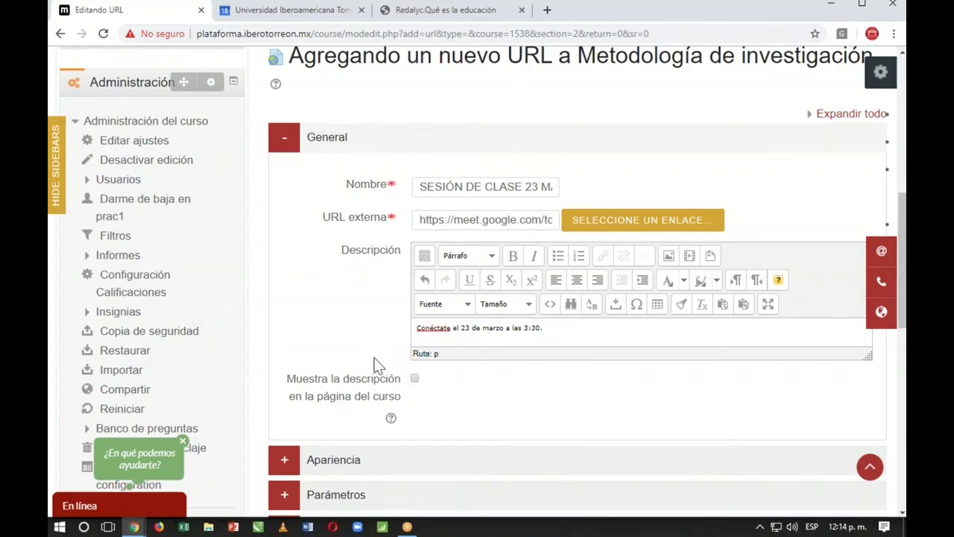
{"action": "scroll", "coordinate": [377, 358], "scroll_direction": "down", "scroll_amount": 6}
{"action": "left_click", "coordinate": [454, 211]}
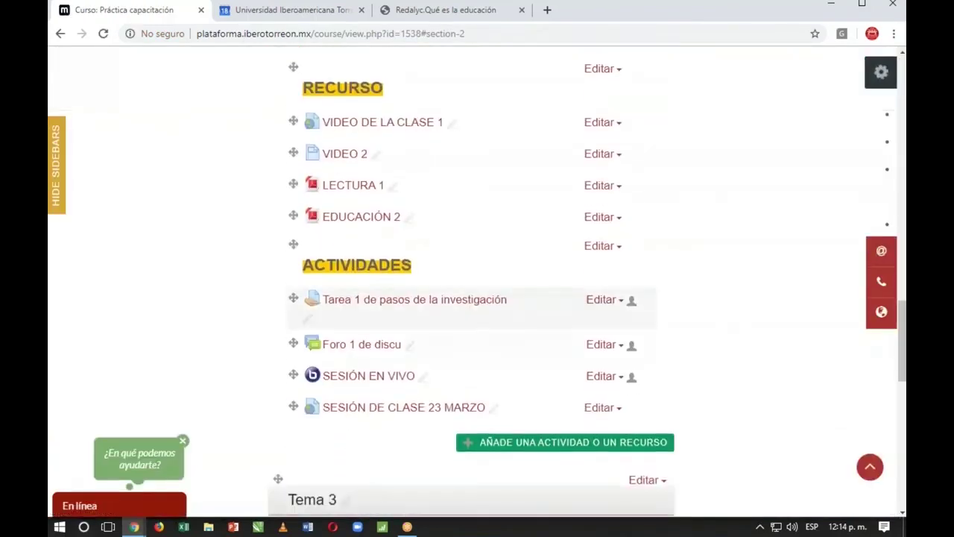
Step: Open the SESIÓN DE CLASE 23 MARZO link from the course and load the same Meet address in an incognito window
{"action": "left_click", "coordinate": [383, 416]}
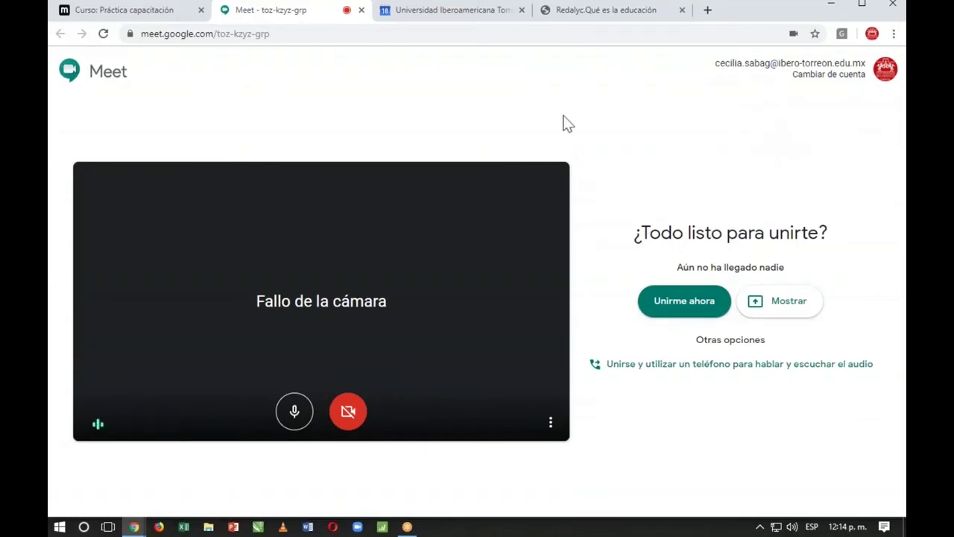
{"action": "left_click", "coordinate": [300, 34]}
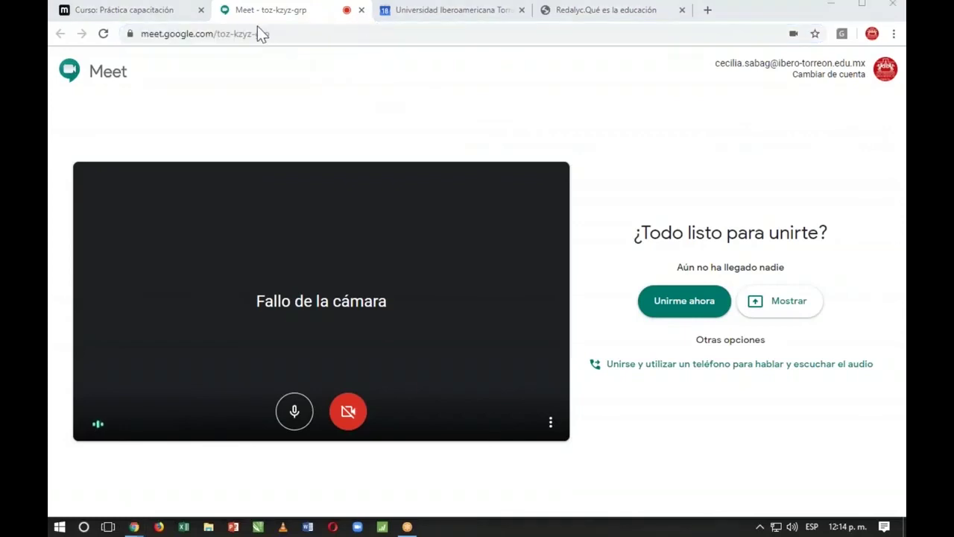
{"action": "left_click", "coordinate": [894, 33]}
{"action": "left_click", "coordinate": [824, 86]}
{"action": "key", "text": "ctrl+v"}
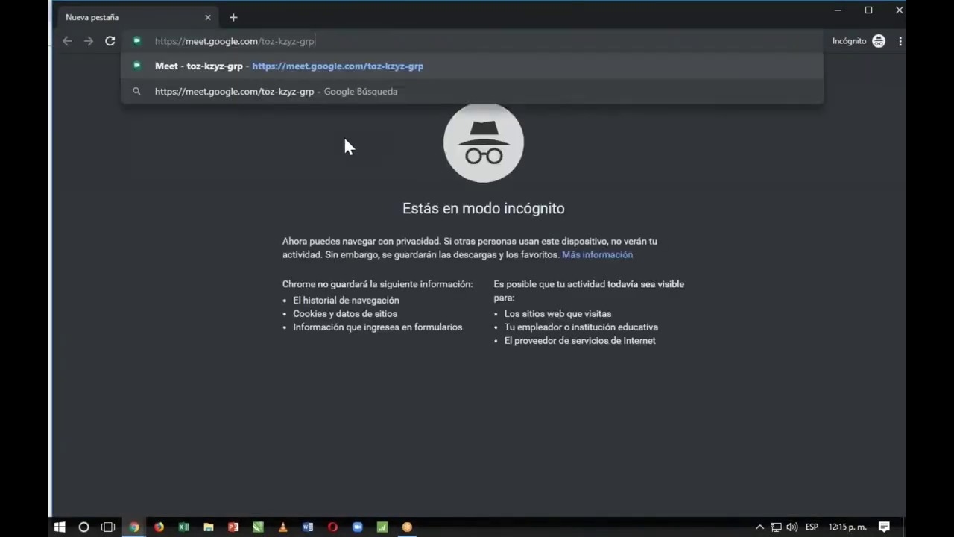
{"action": "key", "text": "Return"}
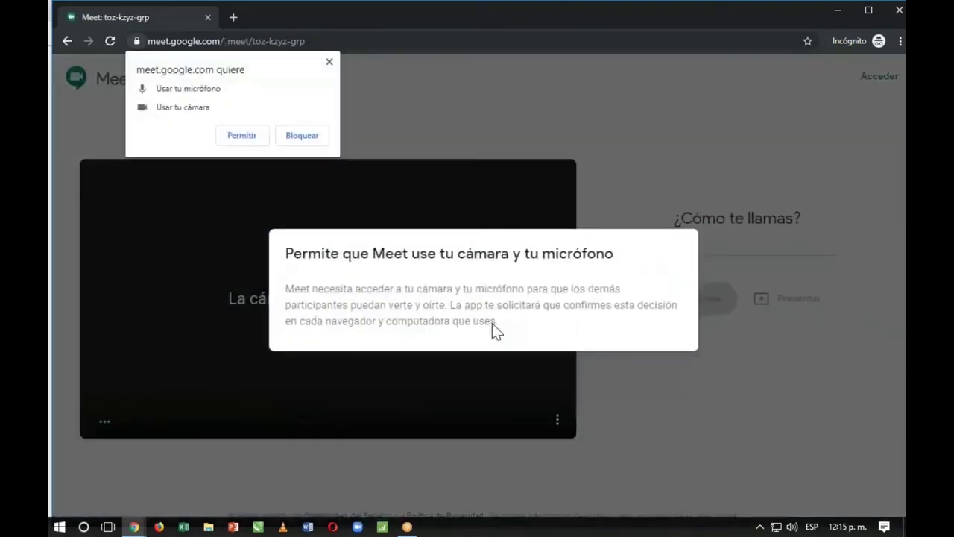
Step: Allow Meet to use the camera and microphone in the incognito window and dismiss the device problem notice
{"action": "left_click", "coordinate": [252, 135]}
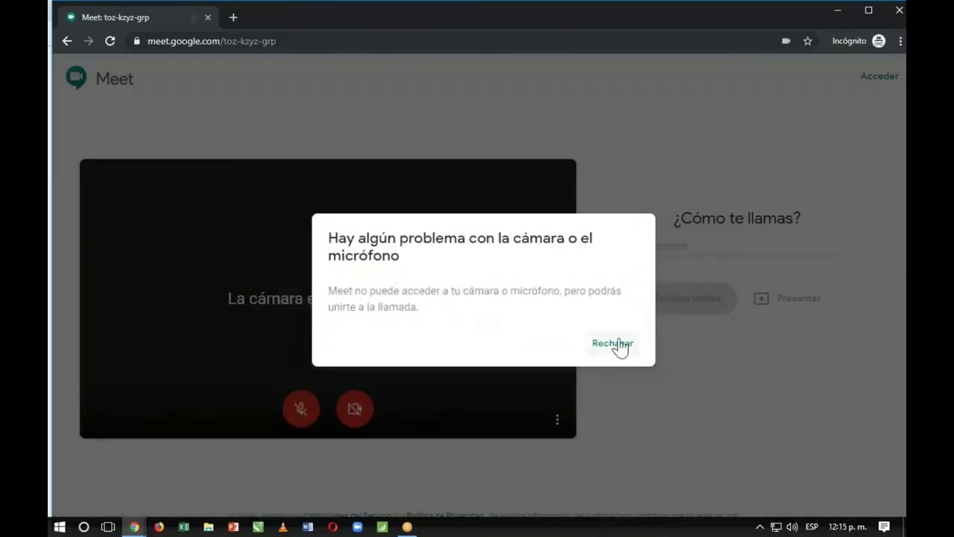
{"action": "left_click", "coordinate": [629, 346]}
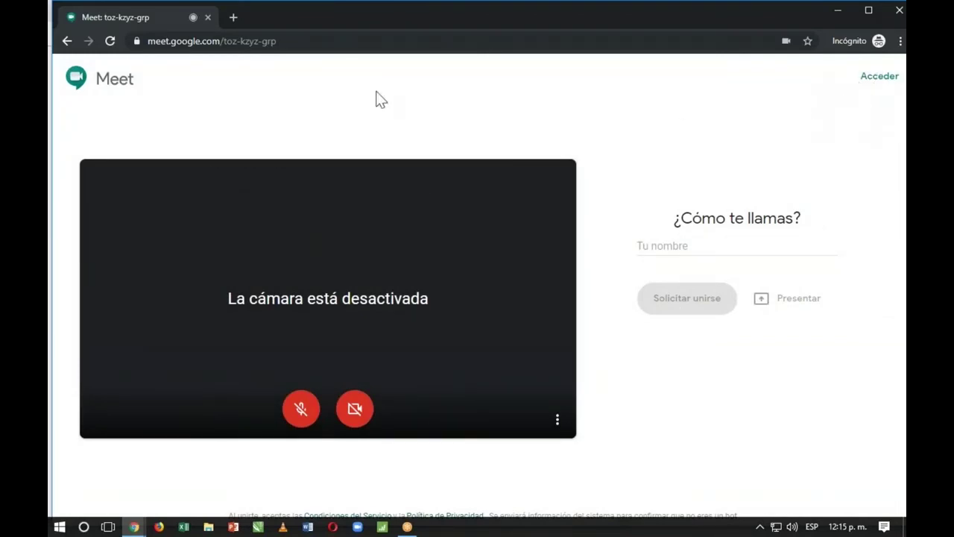
{"action": "left_click", "coordinate": [141, 22]}
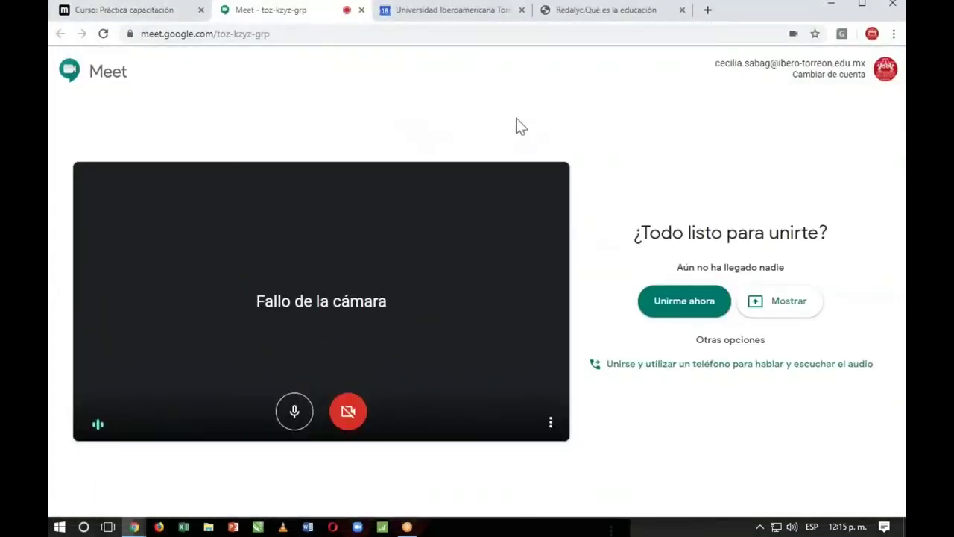
Step: Return to the signed-in Meet window and join the class meeting
{"action": "key", "text": "alt+Tab"}
{"action": "key", "text": "alt+Tab"}
{"action": "key", "text": "alt+shift+Tab"}
{"action": "key", "text": "alt+shift+Tab"}
{"action": "left_click", "coordinate": [697, 307]}
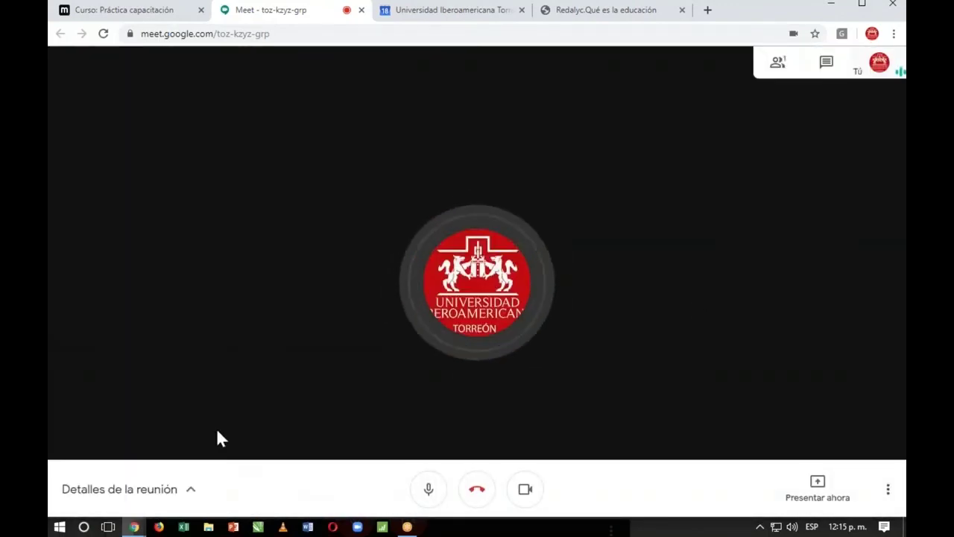
Step: Turn off the camera and mute the microphone in the class meeting
{"action": "key", "text": "ctrl+e"}
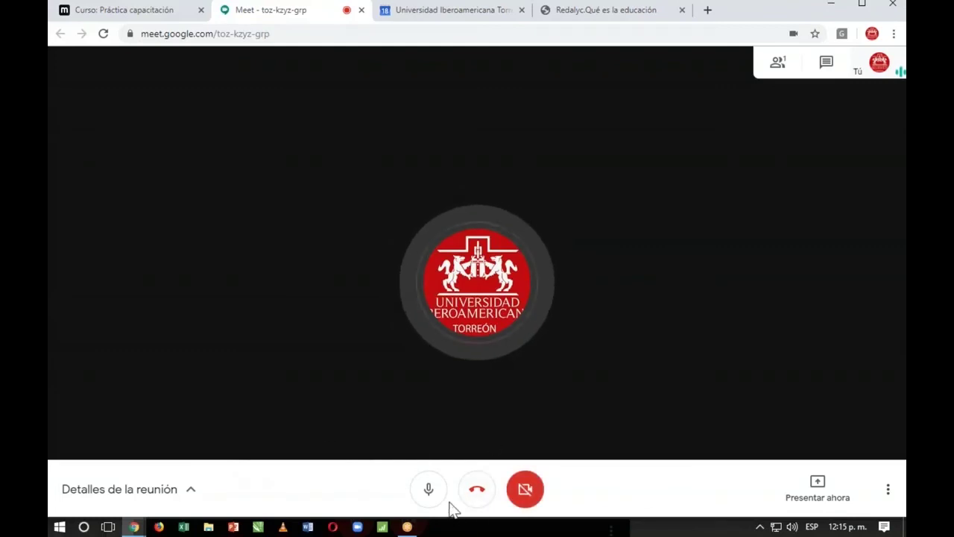
{"action": "left_click", "coordinate": [429, 489]}
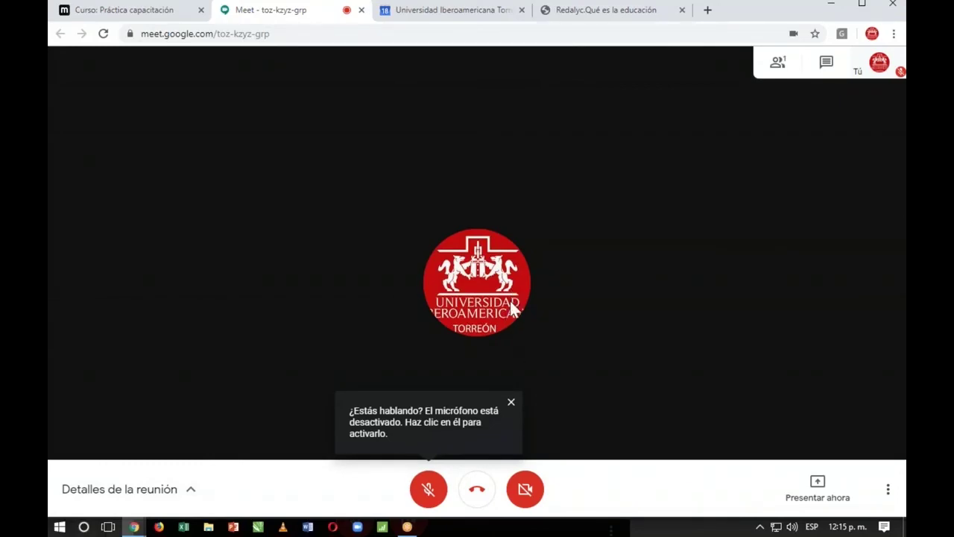
{"action": "left_click", "coordinate": [820, 498]}
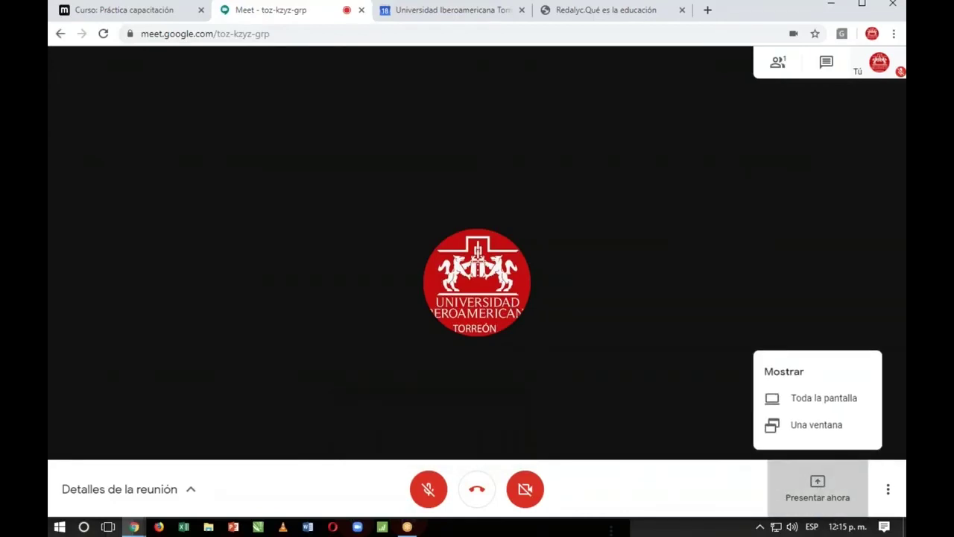
{"action": "left_click", "coordinate": [813, 429]}
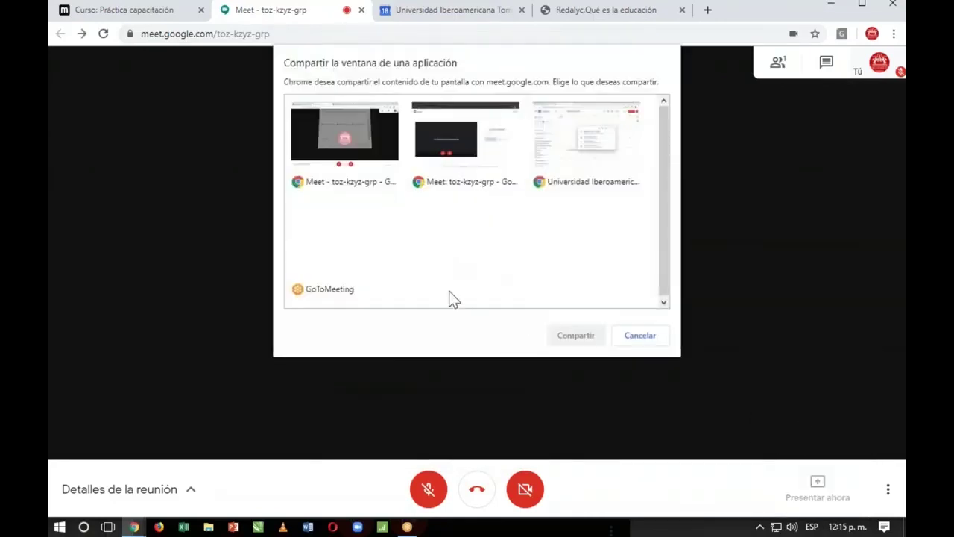
{"action": "left_click", "coordinate": [571, 154]}
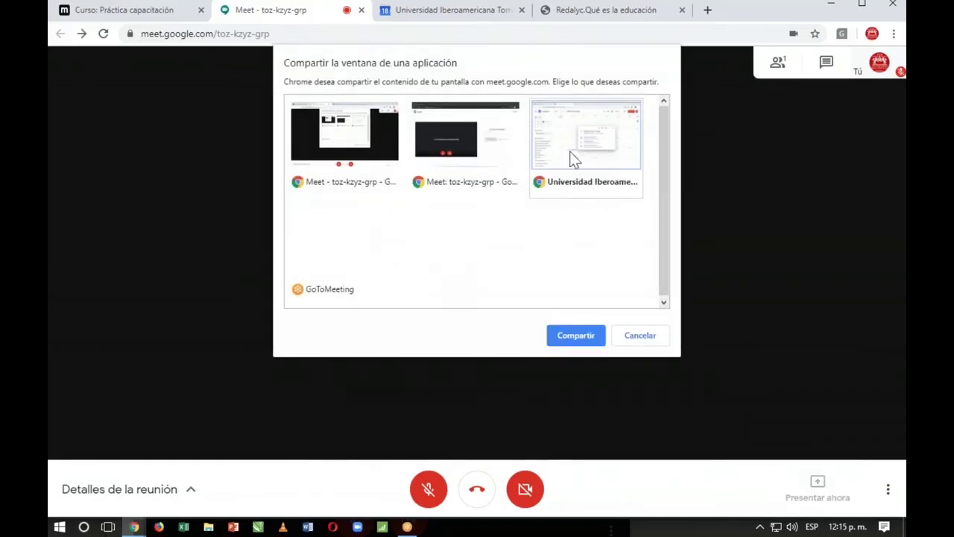
{"action": "left_click", "coordinate": [642, 335]}
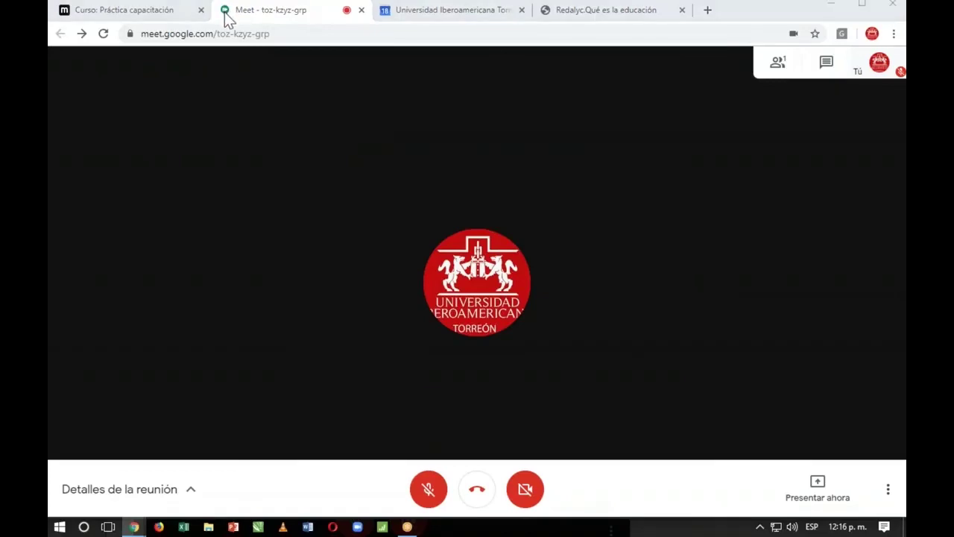
Step: Detach the Meet tab into its own window and close it to leave the meeting
{"action": "left_click", "coordinate": [297, 22]}
{"action": "left_click_drag", "start_coordinate": [294, 12], "coordinate": [202, 7]}
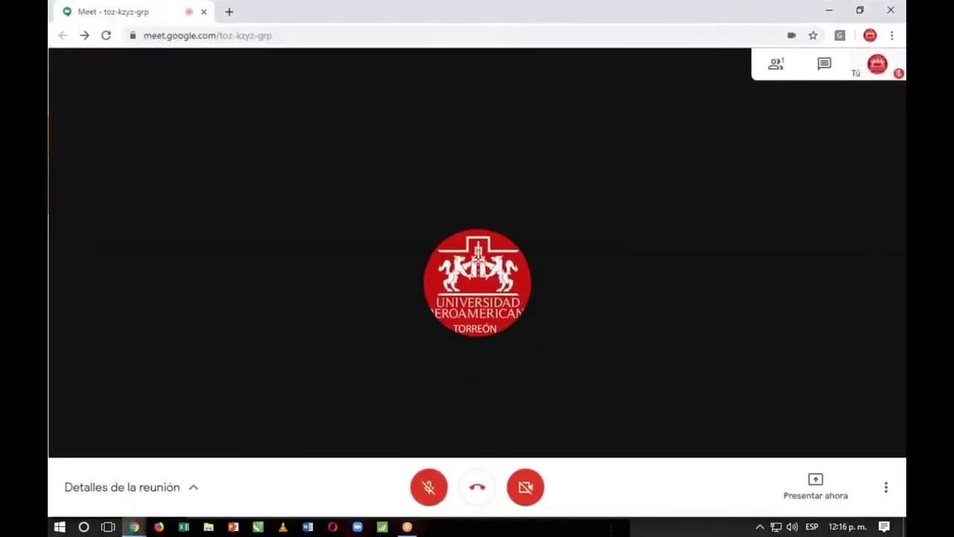
{"action": "left_click", "coordinate": [203, 12]}
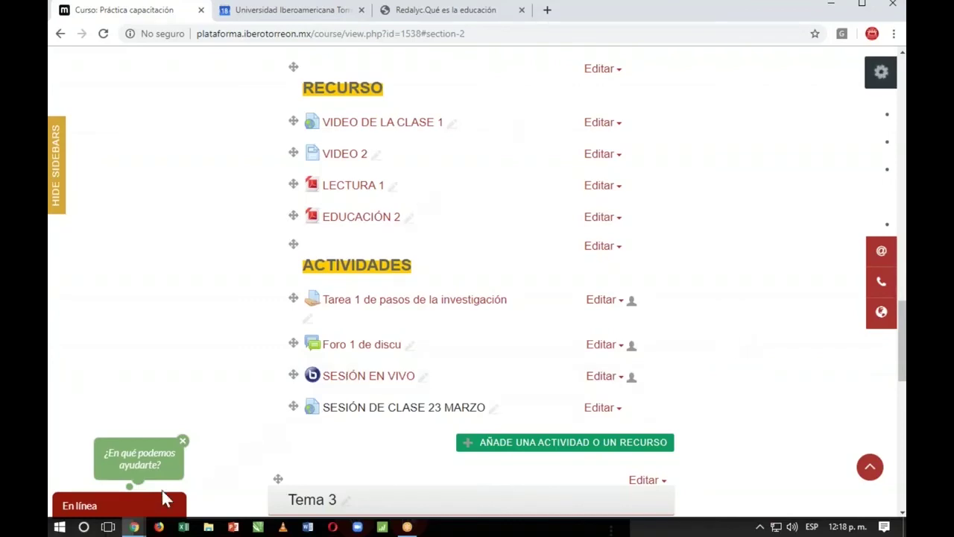
Step: Open the online support chat form on the Moodle course page, view its fields and close it
{"action": "left_click", "coordinate": [121, 507]}
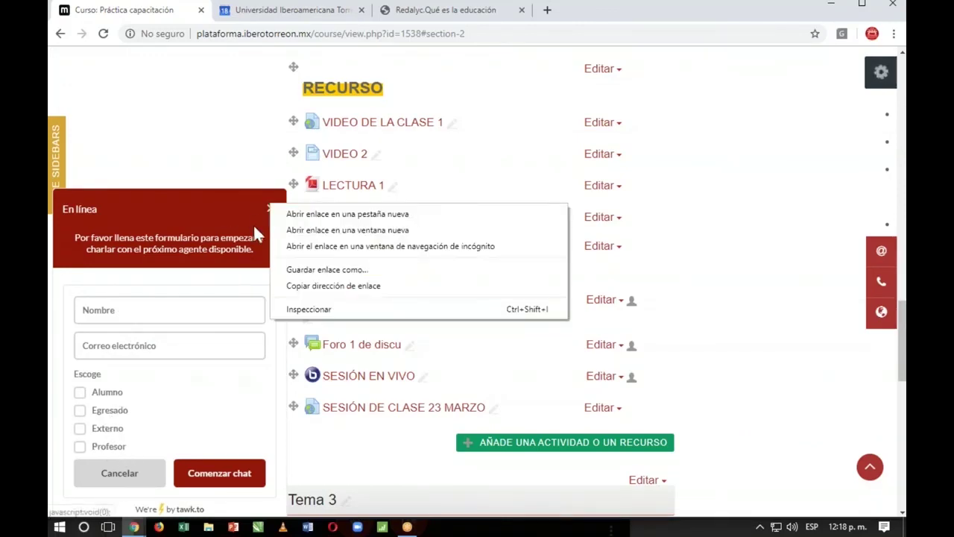
{"action": "left_click", "coordinate": [245, 184]}
{"action": "left_click", "coordinate": [270, 209]}
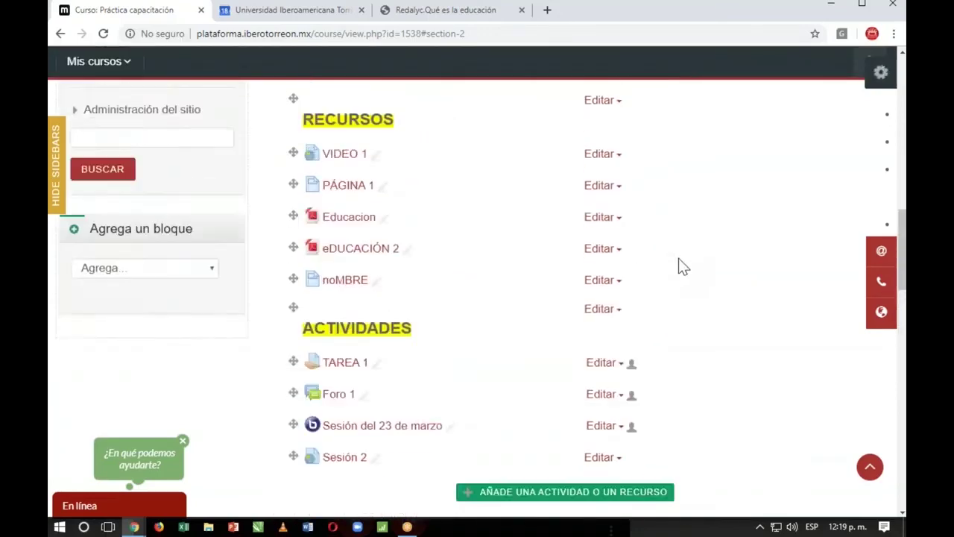
Step: Check the support phone lines and contact e-mail in the header of the course page
{"action": "scroll", "coordinate": [679, 258], "scroll_direction": "up", "scroll_amount": 10}
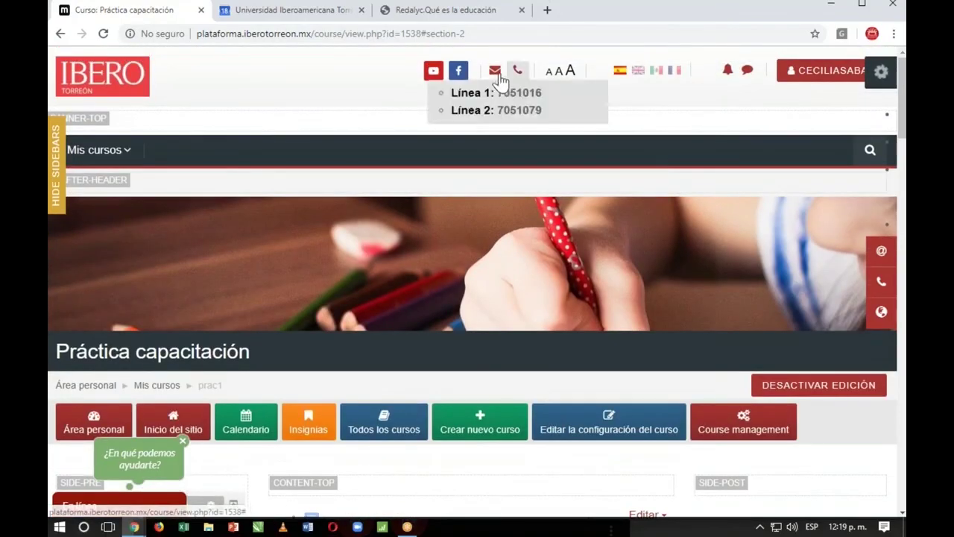
{"action": "mouse_move", "coordinate": [495, 79]}
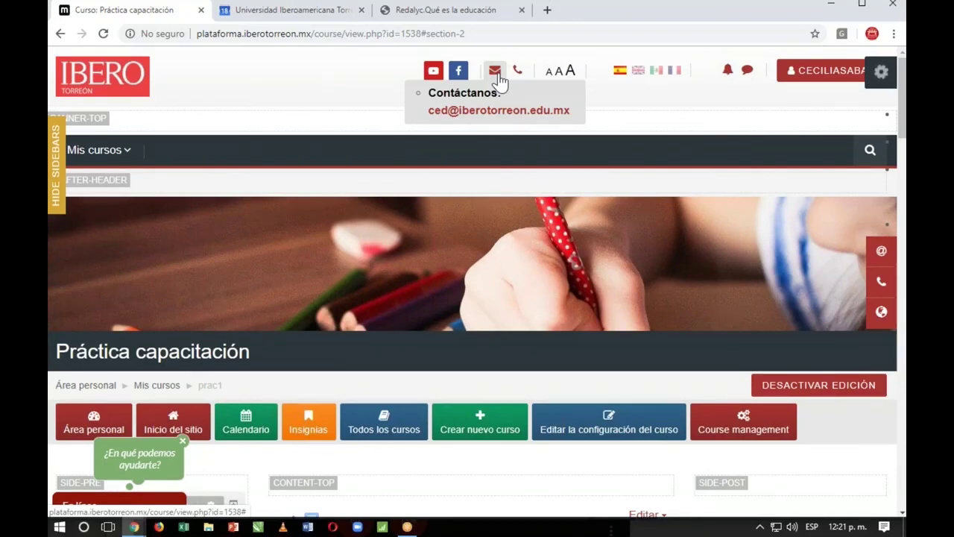
{"action": "scroll", "coordinate": [498, 81], "scroll_direction": "down", "scroll_amount": 1}
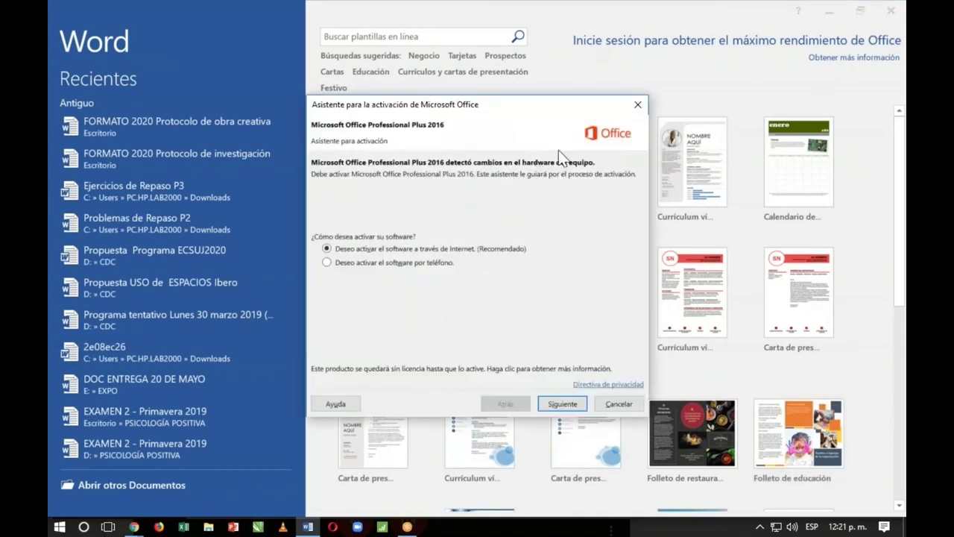
Step: In Word, dismiss the Office activation wizard and paste the copied e-mail address into a new blank document
{"action": "left_click", "coordinate": [638, 106]}
{"action": "left_click", "coordinate": [366, 178]}
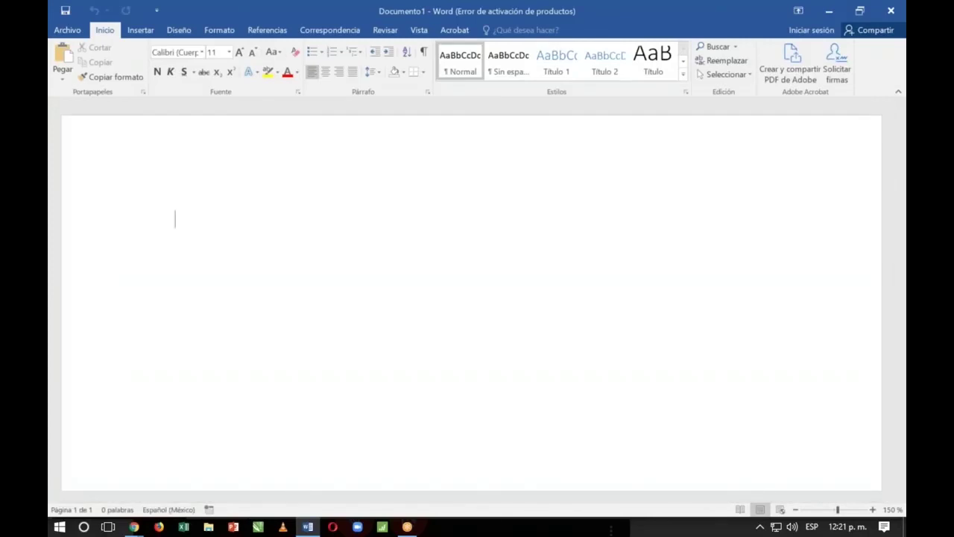
{"action": "left_click", "coordinate": [458, 240]}
{"action": "key", "text": "ctrl+v"}
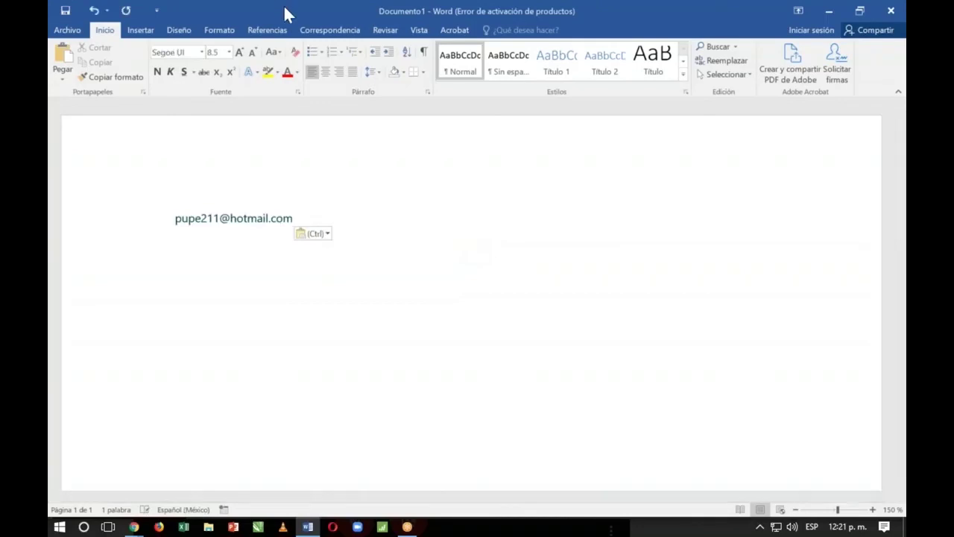
Step: Return to the Moodle course in Chrome and browse the IBEROTORREONVIRTUAL YouTube playlists linked in the page header
{"action": "key", "text": "alt+Tab"}
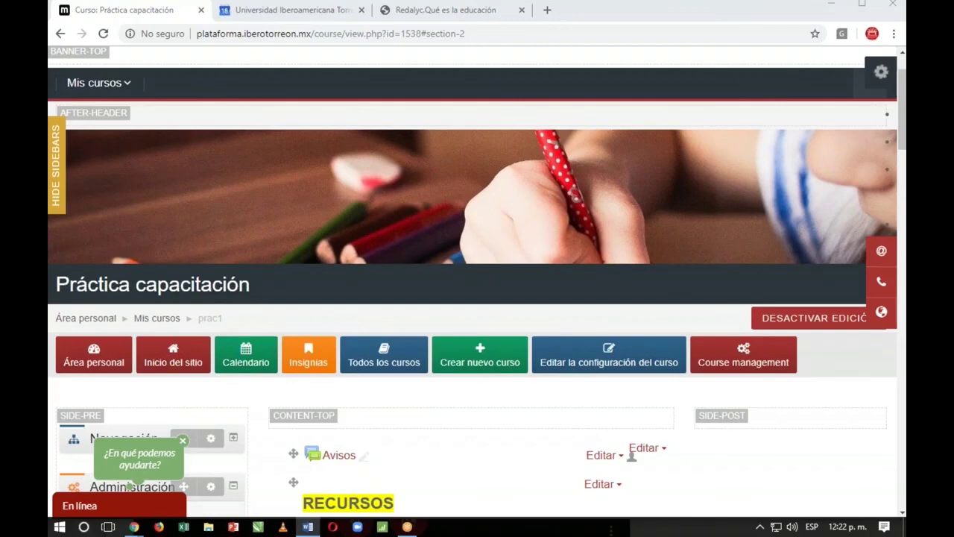
{"action": "scroll", "coordinate": [537, 328], "scroll_direction": "up", "scroll_amount": 2}
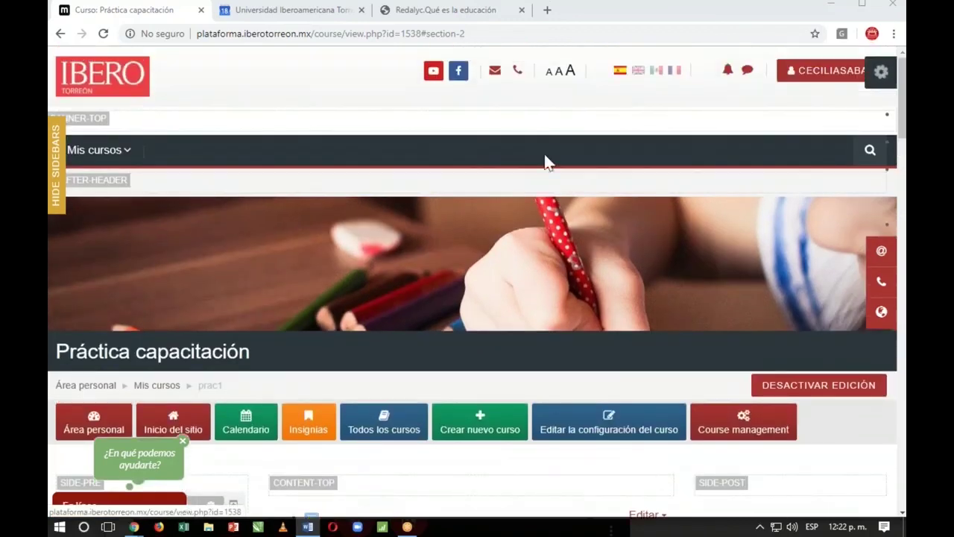
{"action": "mouse_move", "coordinate": [496, 78]}
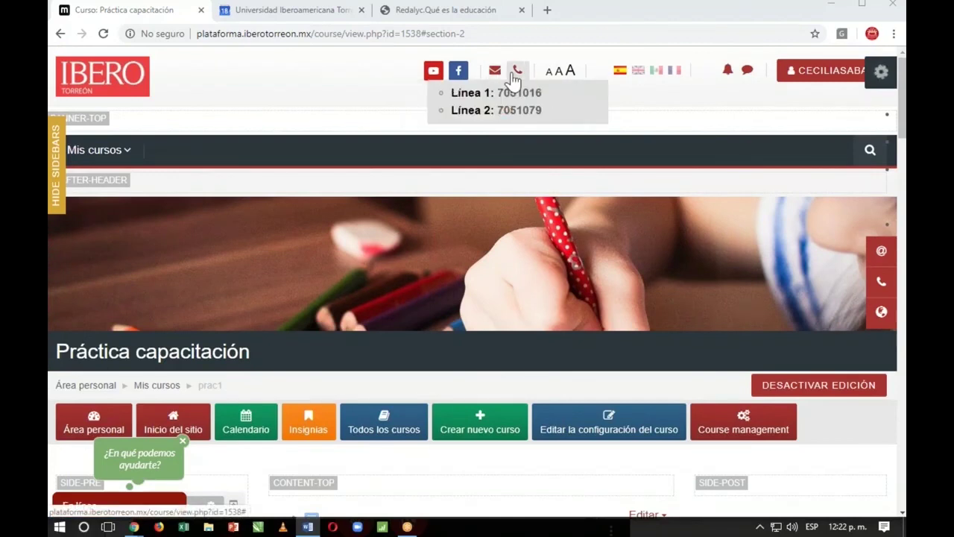
{"action": "left_click", "coordinate": [432, 74]}
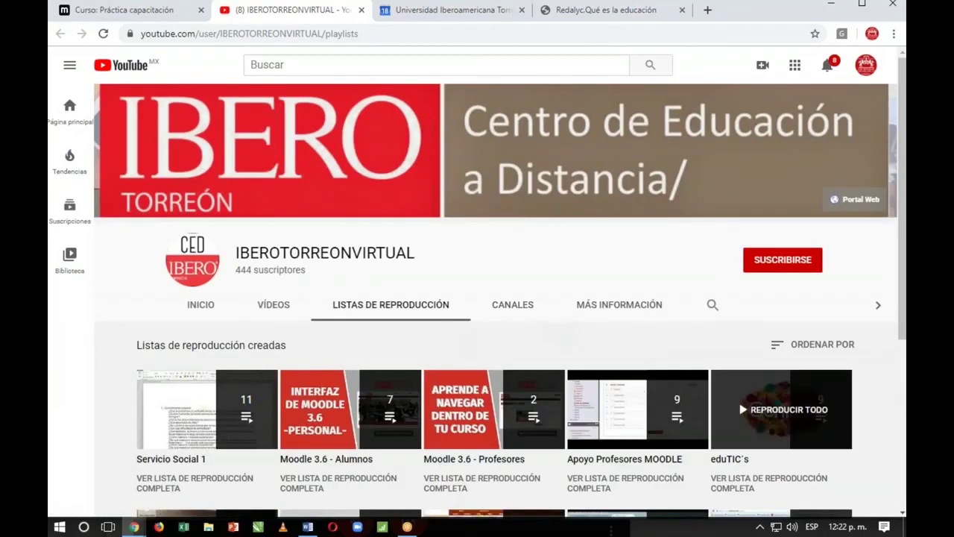
{"action": "scroll", "coordinate": [390, 375], "scroll_direction": "down", "scroll_amount": 3}
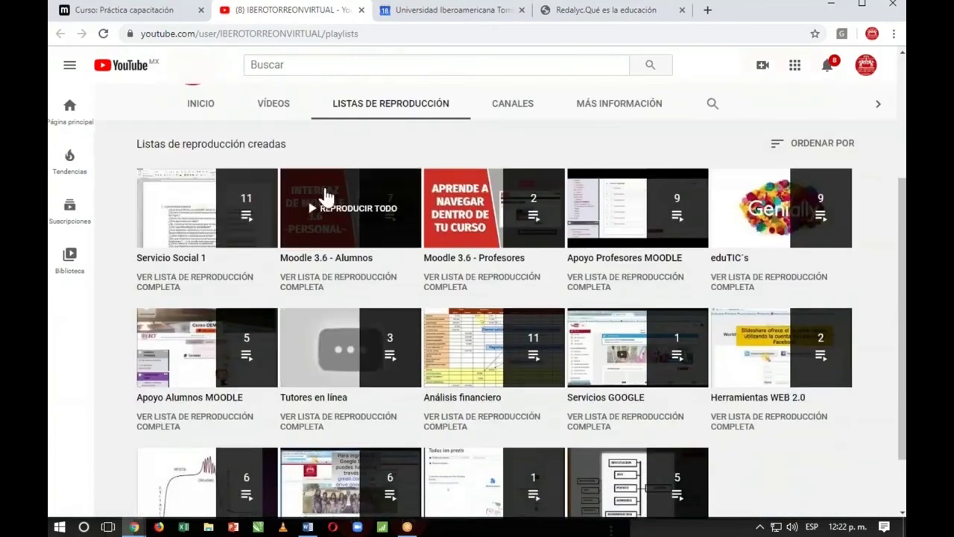